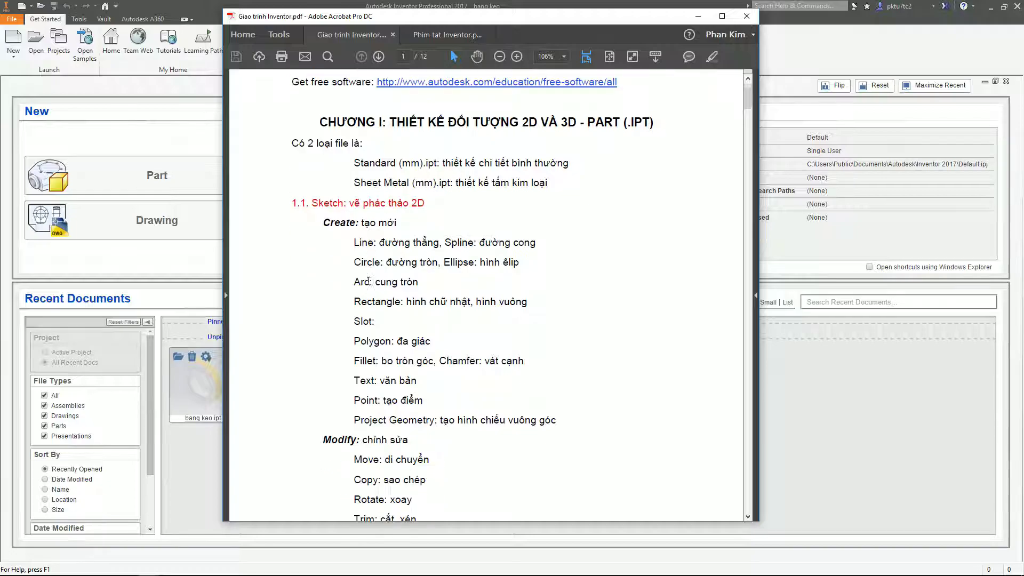
Step: Review the Sketch and 3D Model sections of Chapter I in the Inventor course PDF, from the Create tools through Pattern and Surface
drag(412, 180, 313, 180)
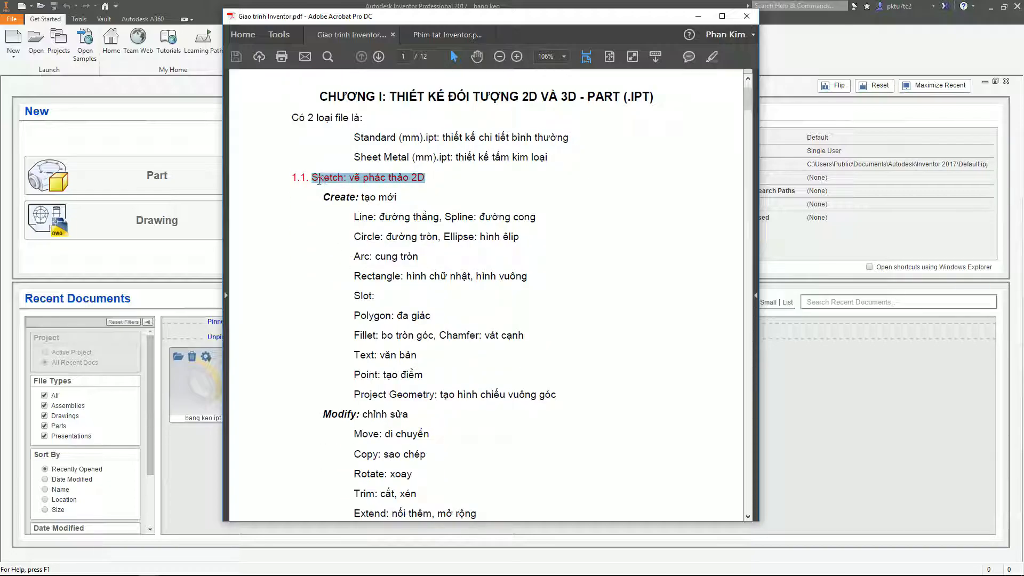
scroll(347, 232, down, 6)
scroll(357, 266, down, 17)
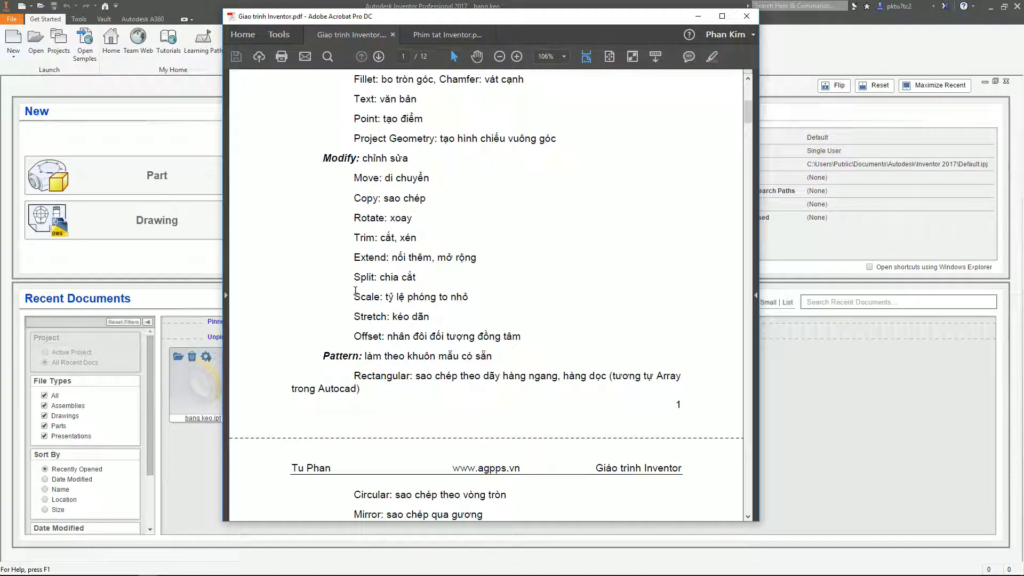
scroll(379, 360, down, 3)
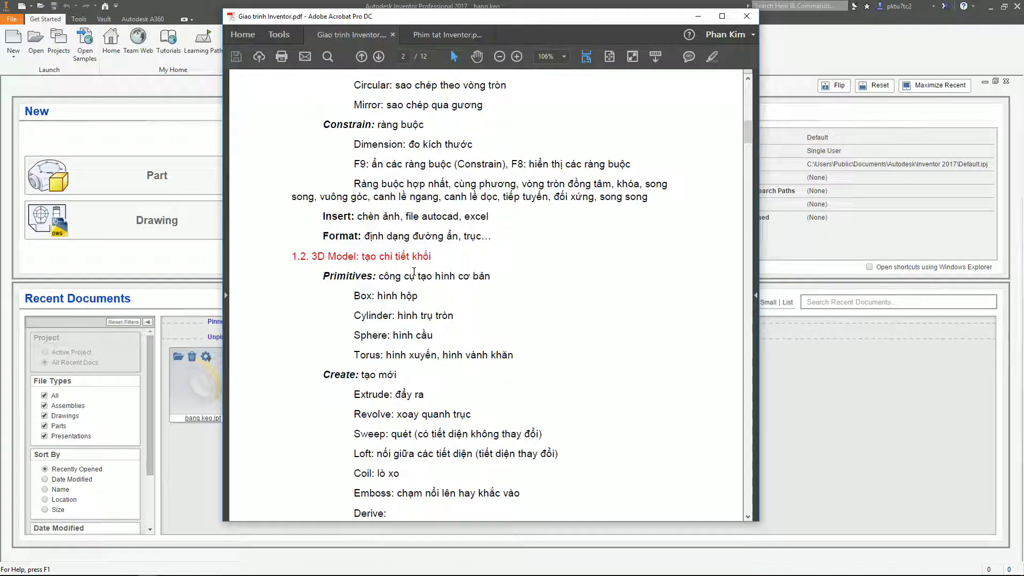
drag(431, 258, 311, 257)
scroll(368, 364, down, 3)
scroll(368, 364, down, 1)
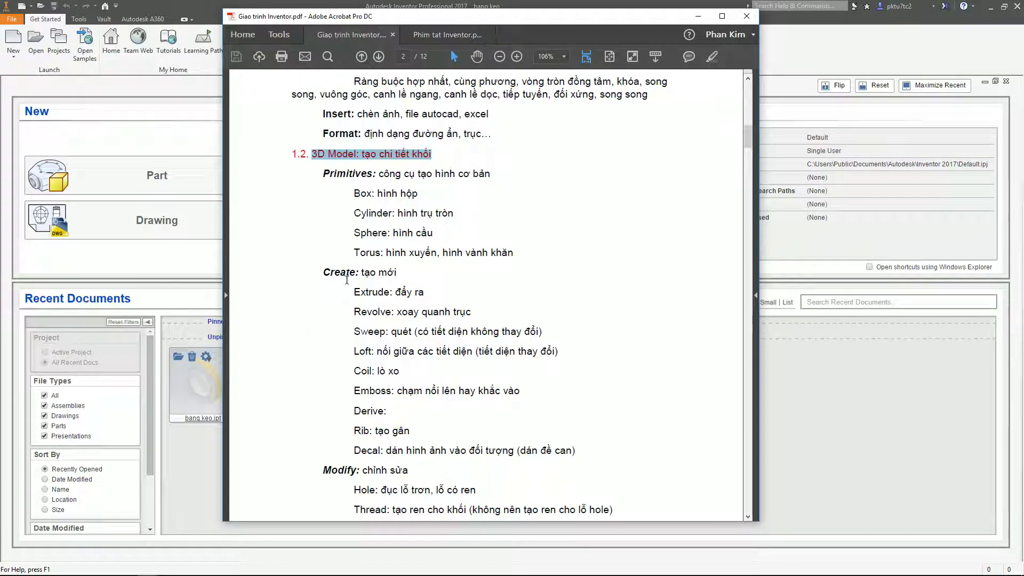
scroll(368, 320, down, 2)
drag(362, 220, 322, 221)
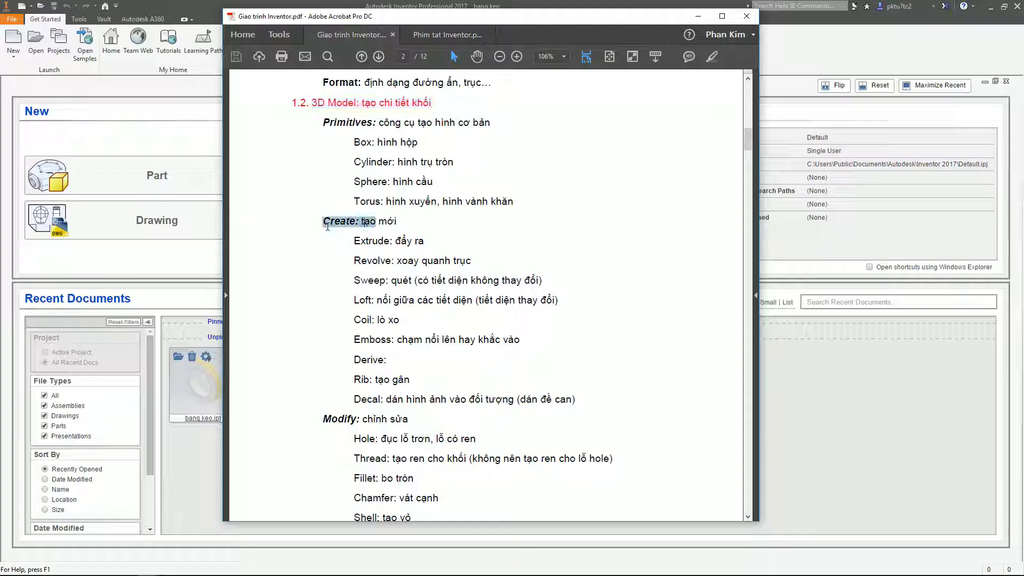
drag(363, 419, 322, 418)
scroll(329, 432, down, 3)
scroll(329, 432, down, 11)
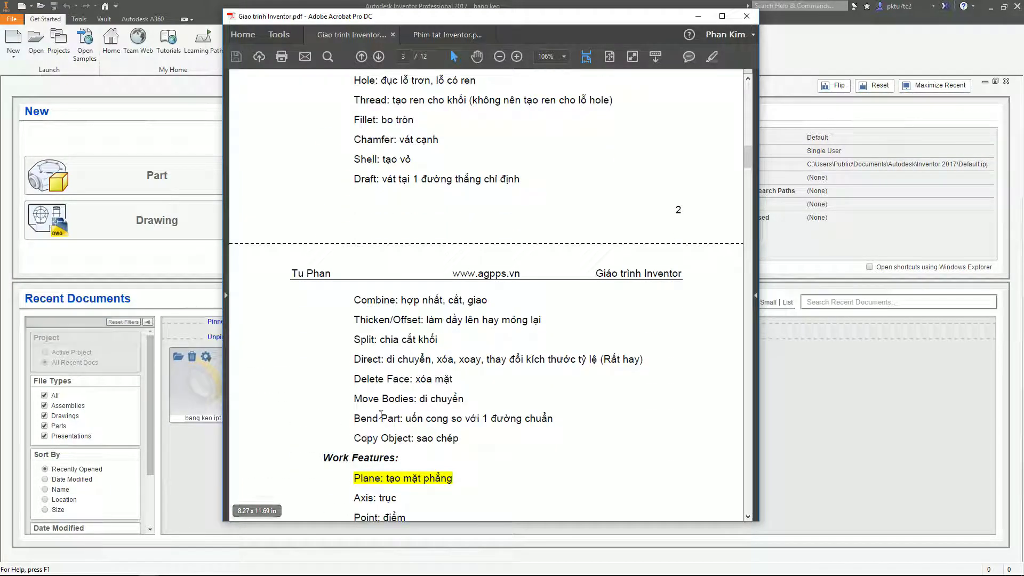
scroll(330, 431, down, 5)
scroll(376, 380, down, 9)
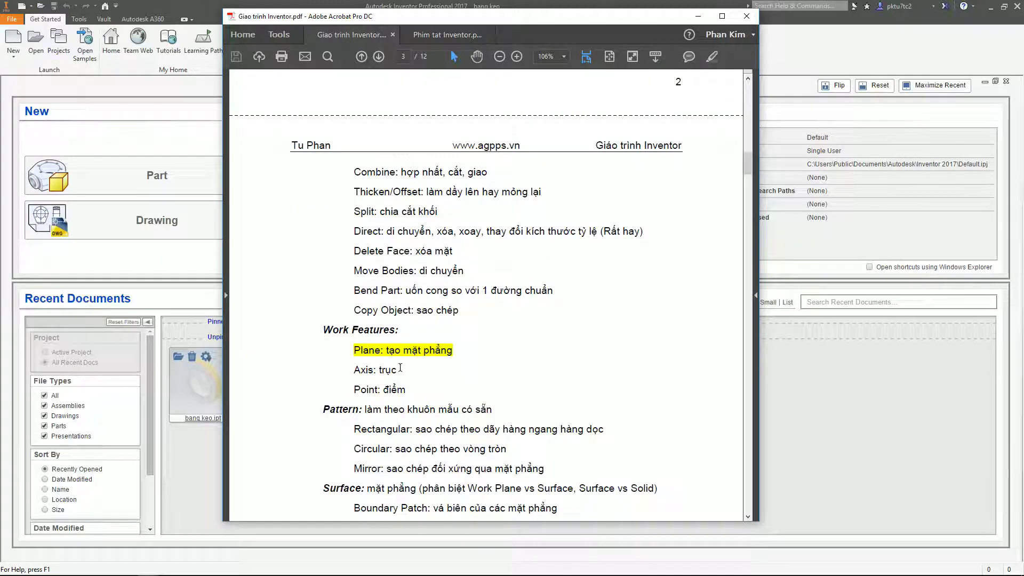
scroll(370, 382, down, 5)
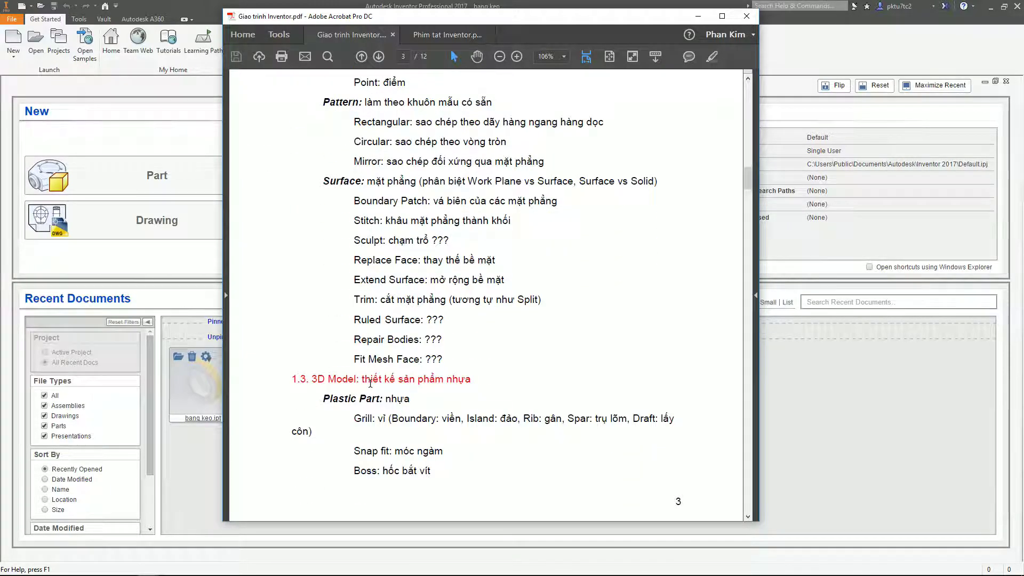
Step: Examine the Plastic Part and Sheet Metal sections of Chapter I in the course PDF, and return to Inventor
drag(470, 329, 324, 358)
scroll(324, 358, down, 10)
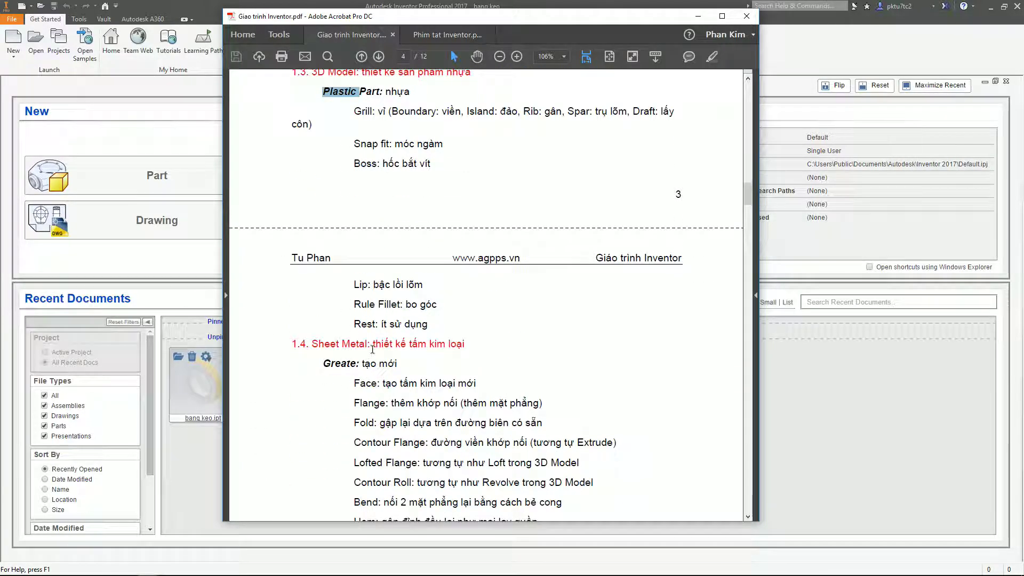
drag(372, 346, 293, 345)
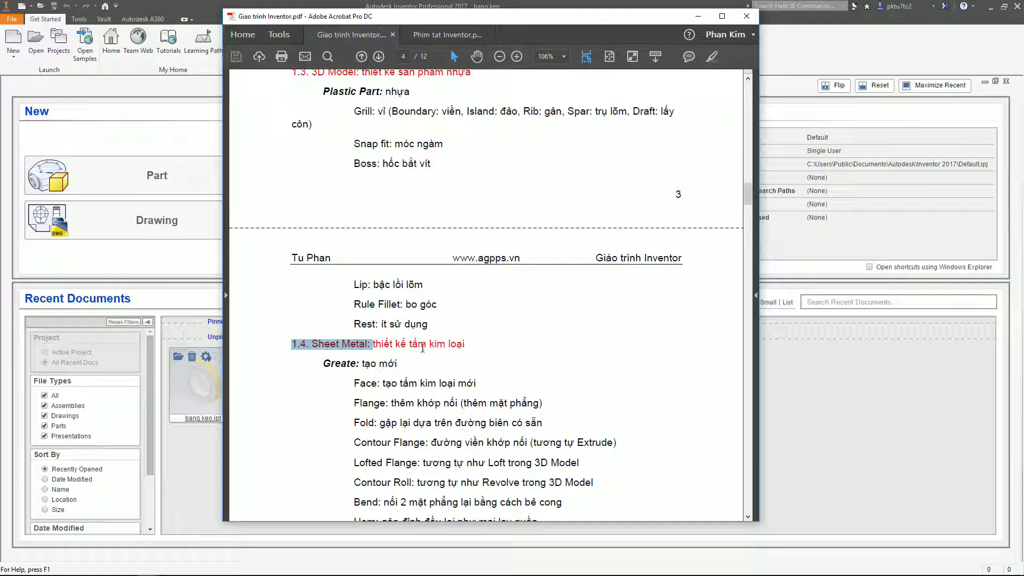
scroll(464, 351, up, 1)
scroll(459, 378, up, 2)
drag(469, 421, 369, 424)
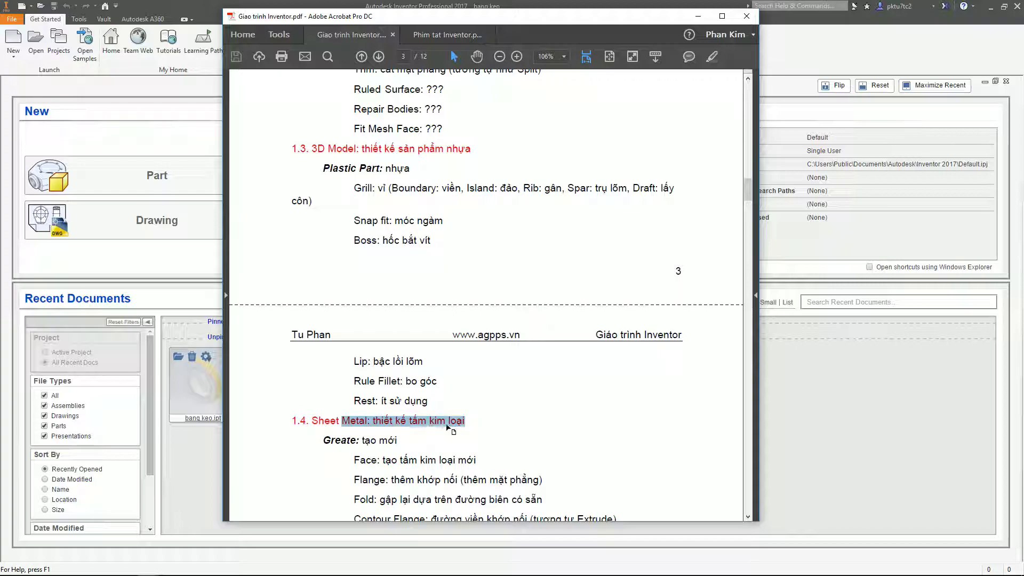
scroll(400, 350, up, 11)
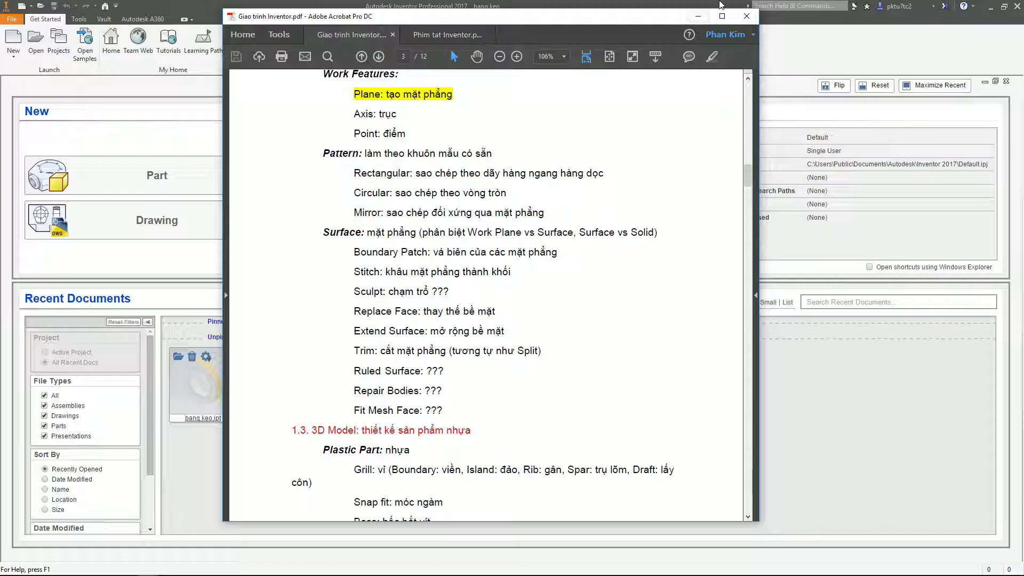
click(697, 16)
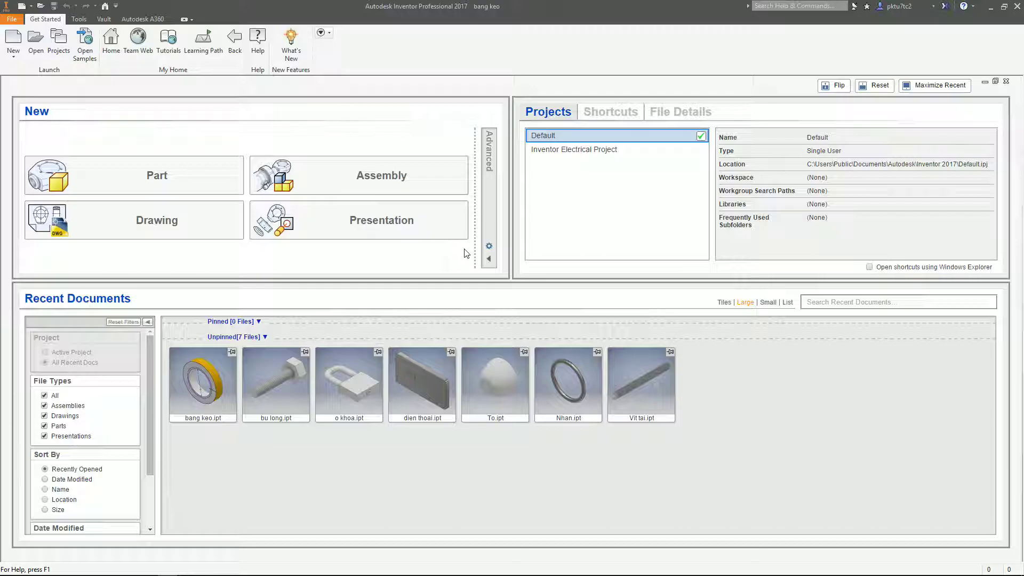
Step: Reopen the course PDF, examine the Chapter III Drawing heading, go back to the first page, and return to Inventor
mouse_move(165, 571)
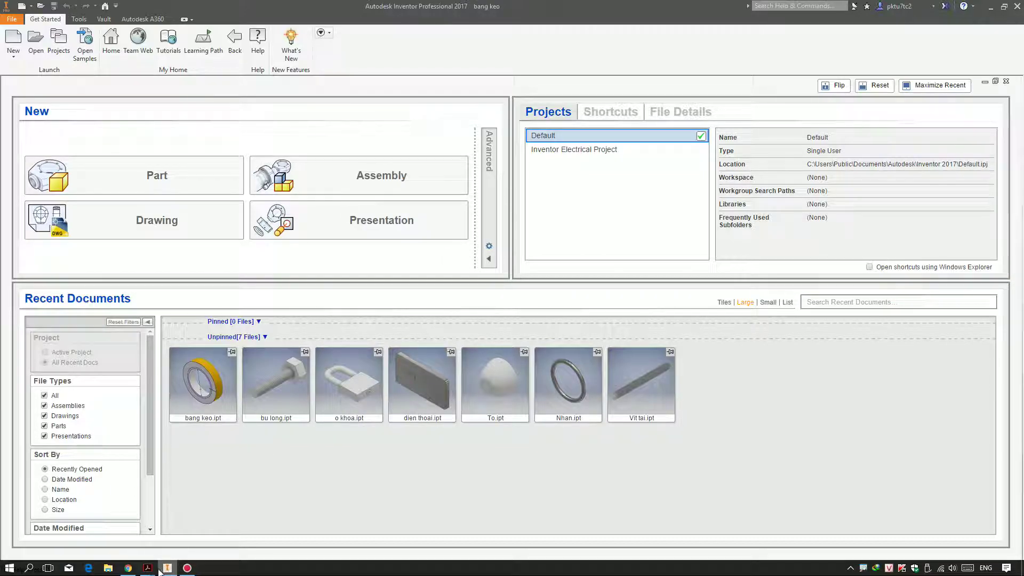
click(152, 519)
scroll(461, 366, down, 5)
drag(756, 213, 746, 368)
drag(575, 139, 367, 145)
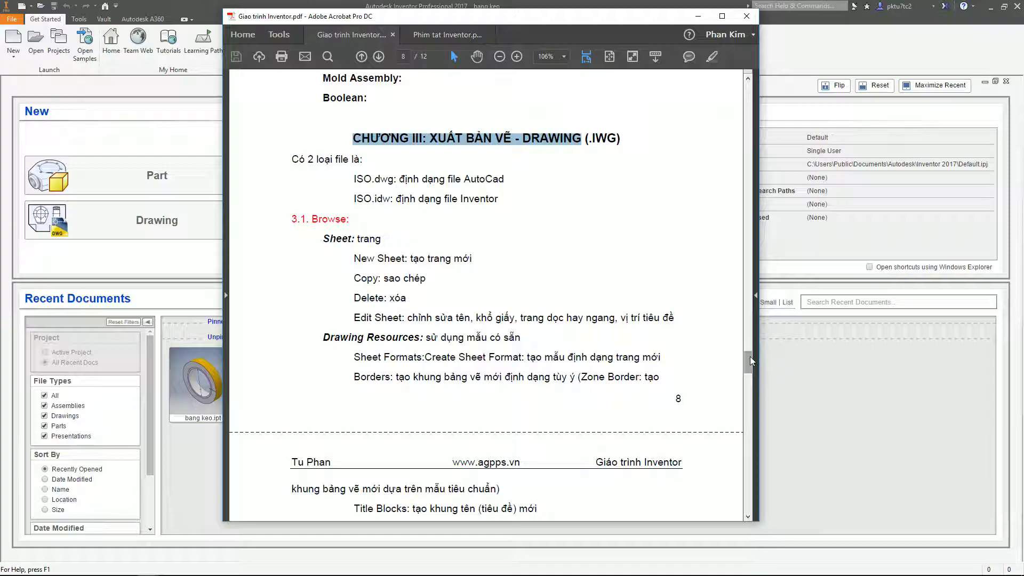
click(587, 139)
drag(586, 138, 352, 139)
drag(750, 362, 747, 86)
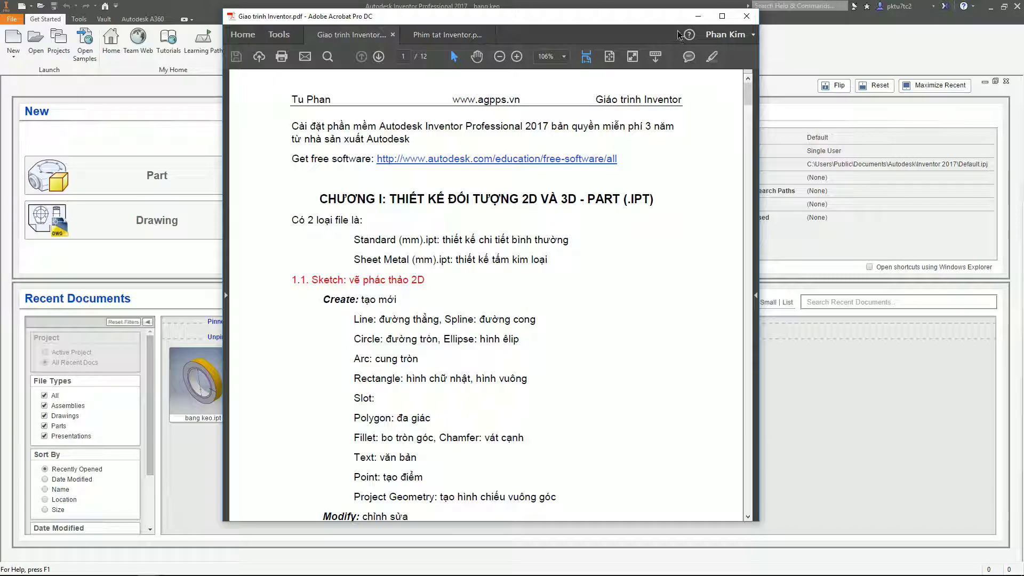
click(698, 16)
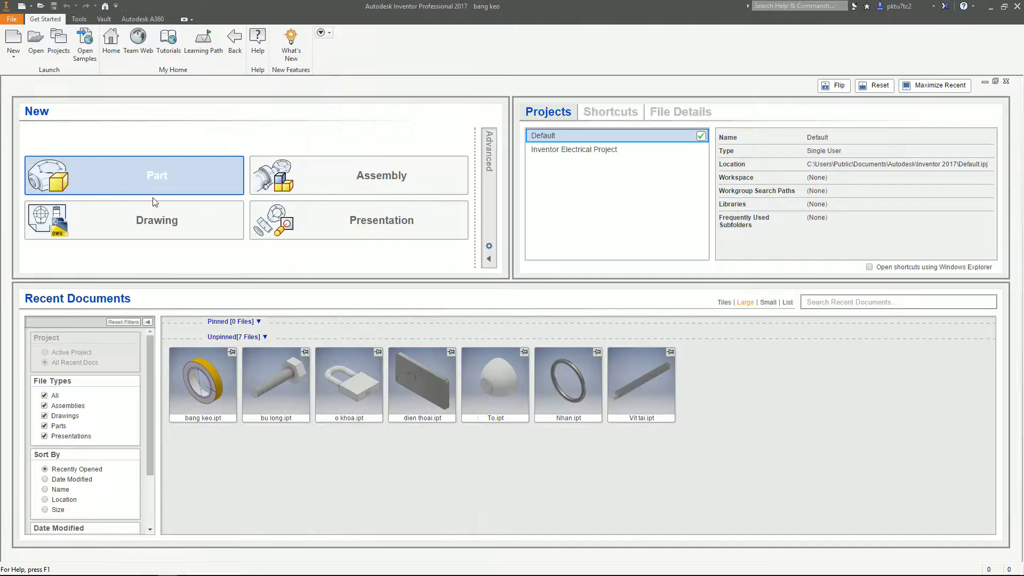
Step: Create a new part file from the metric Standard (mm).ipt template
click(14, 39)
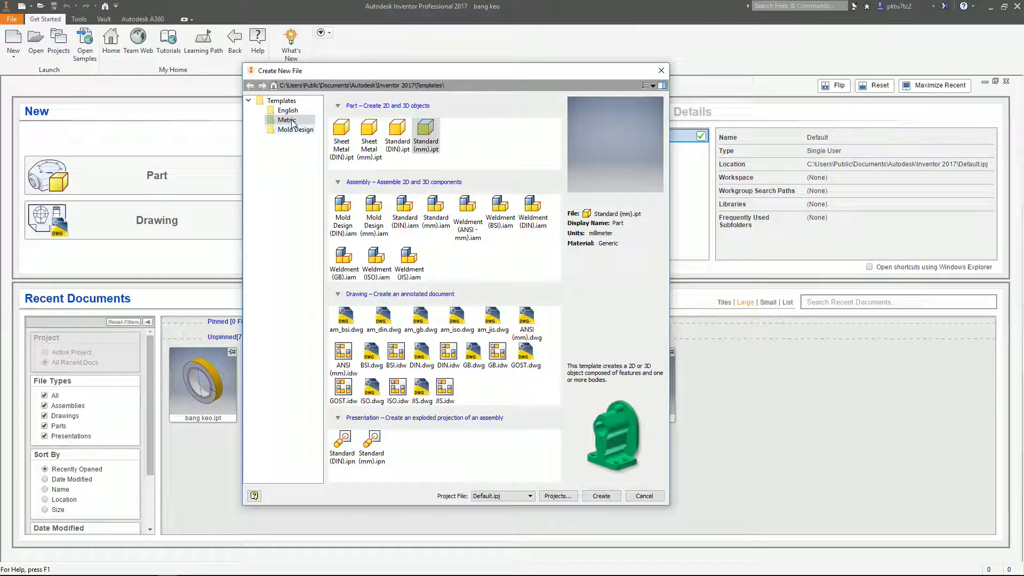
click(427, 136)
click(612, 497)
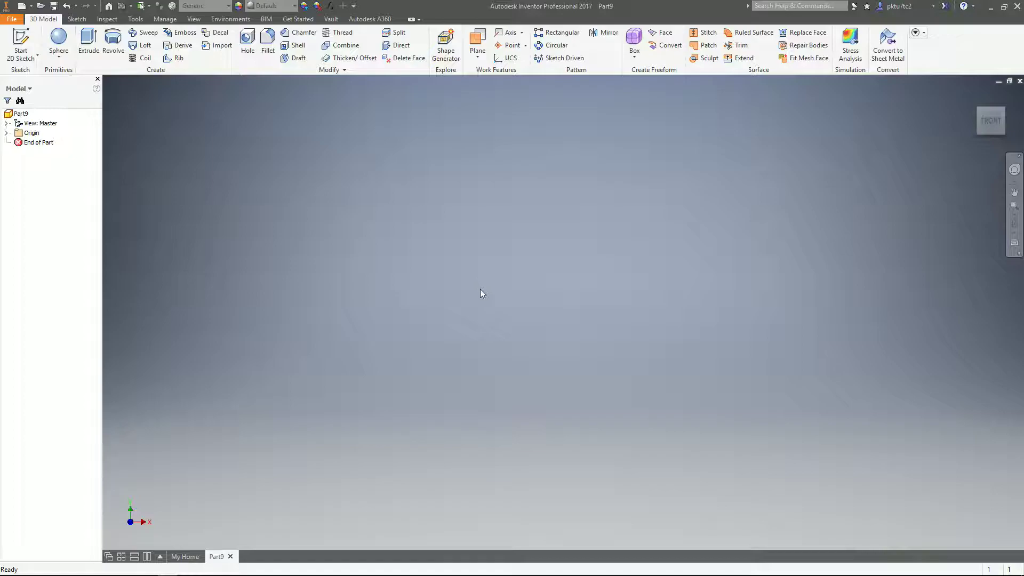
Step: Start a new 2D sketch on the horizontal XZ origin plane
right_click(508, 303)
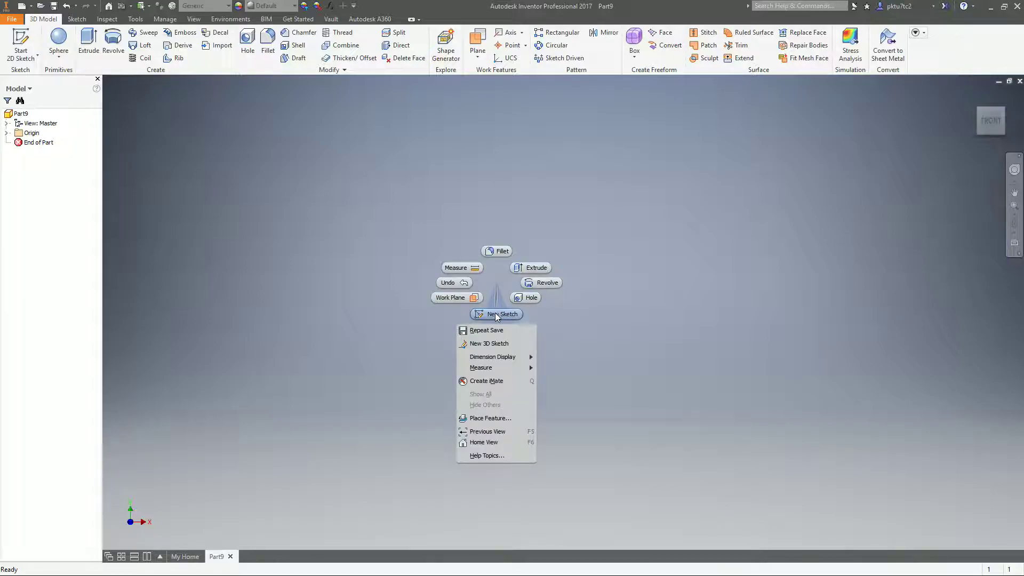
click(494, 312)
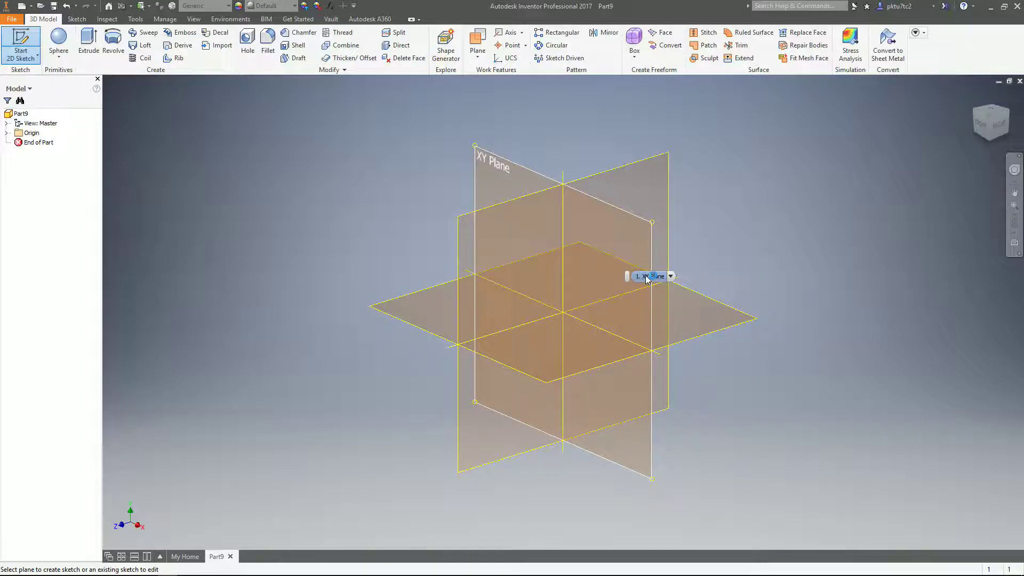
click(692, 337)
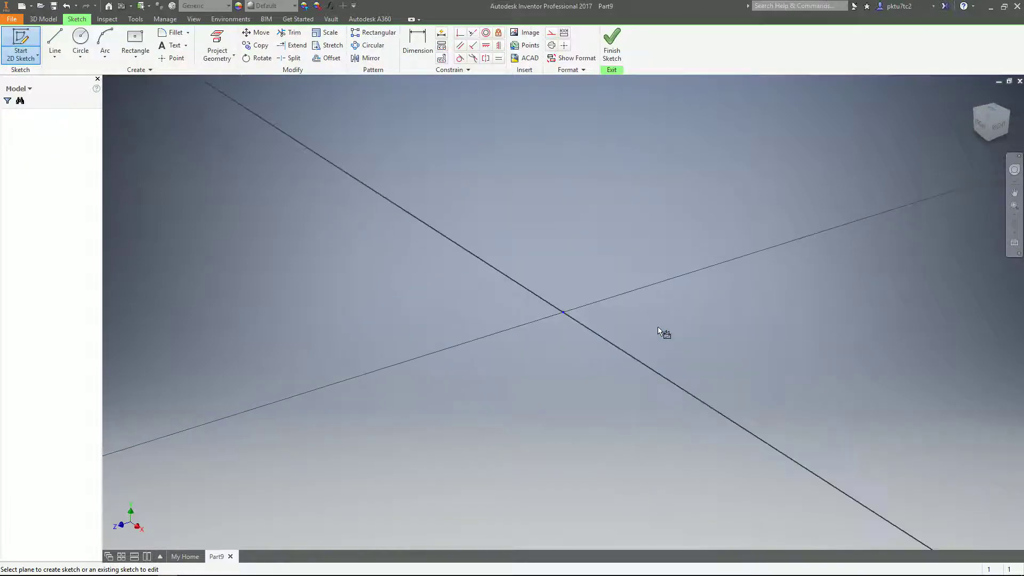
middle_drag(555, 324, 520, 313)
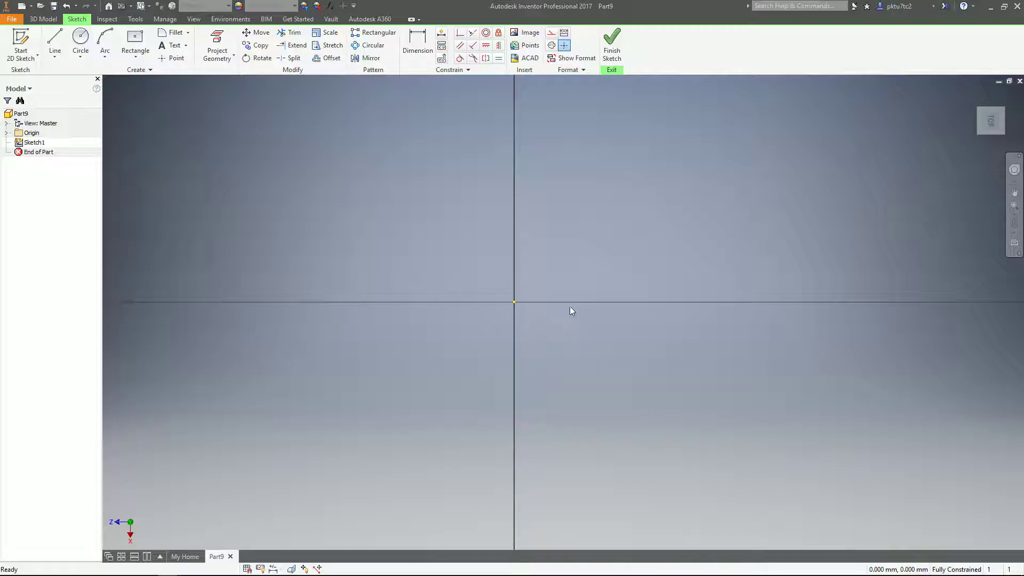
Step: Draw a circle centred on the sketch origin with a diameter of 50 mm
right_click(436, 209)
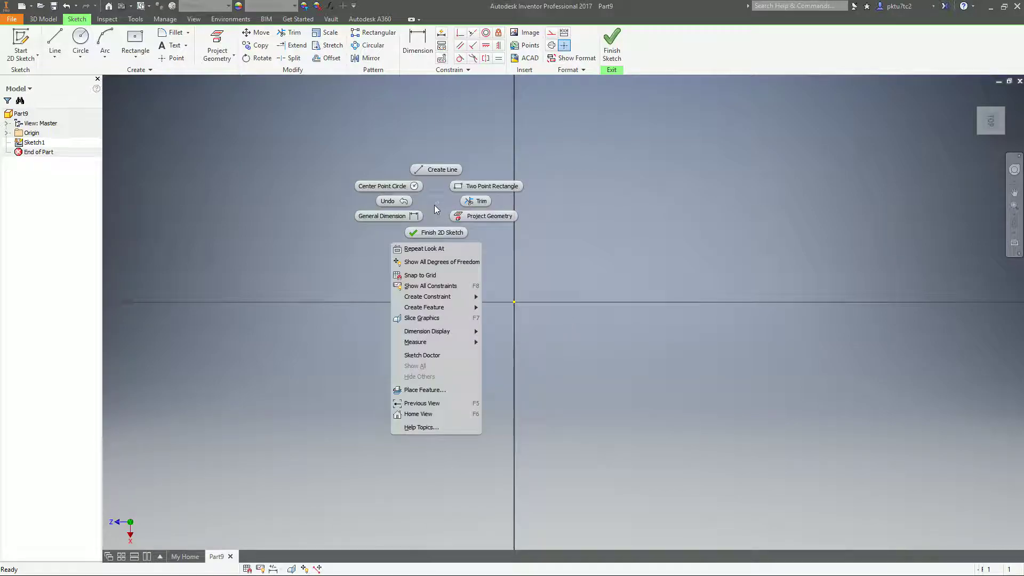
click(80, 40)
click(513, 302)
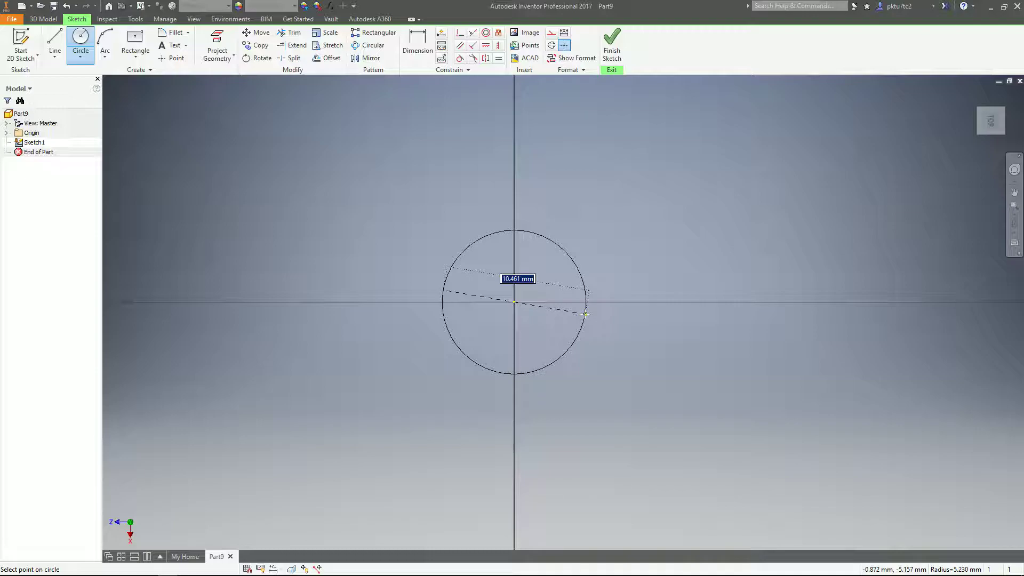
text(50)
key(Return)
scroll(587, 313, down, 5)
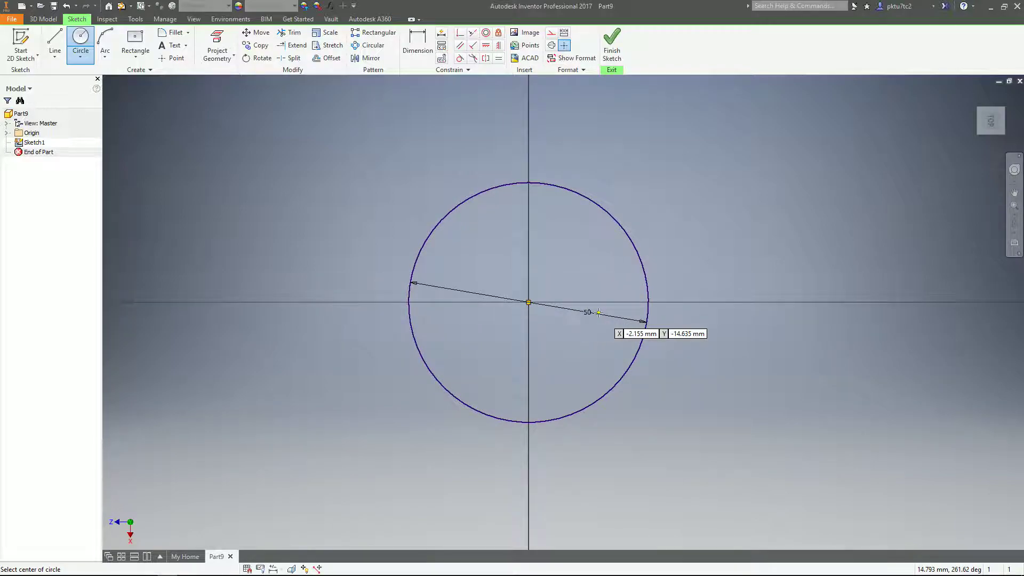
Step: Offset the 50 mm circle outward by 5 mm to form a concentric outer circle
click(326, 58)
click(551, 185)
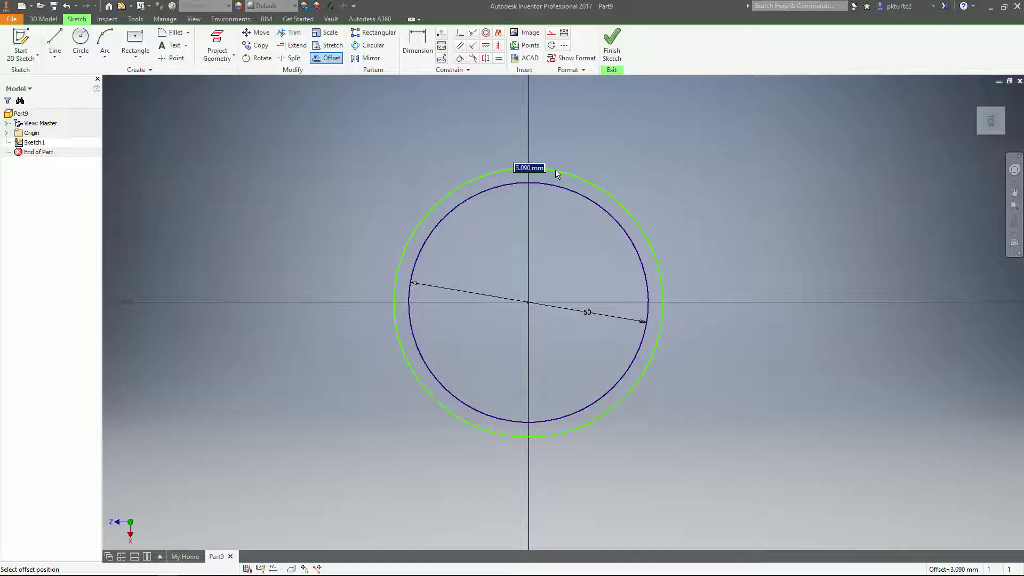
text(5)
key(Return)
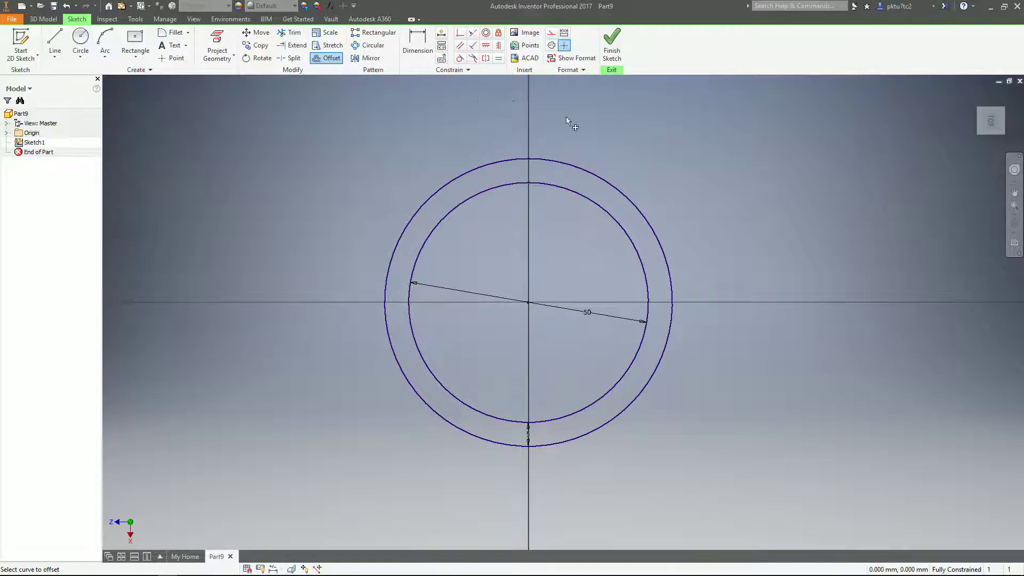
mouse_move(549, 368)
middle_down()
mouse_move(548, 309)
mouse_move(529, 342)
middle_up()
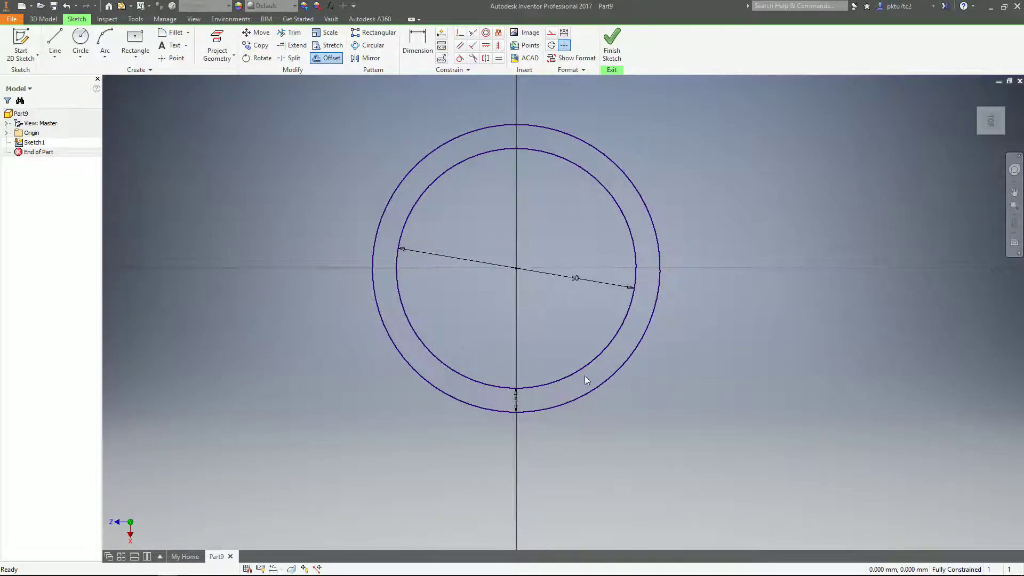
key(Escape)
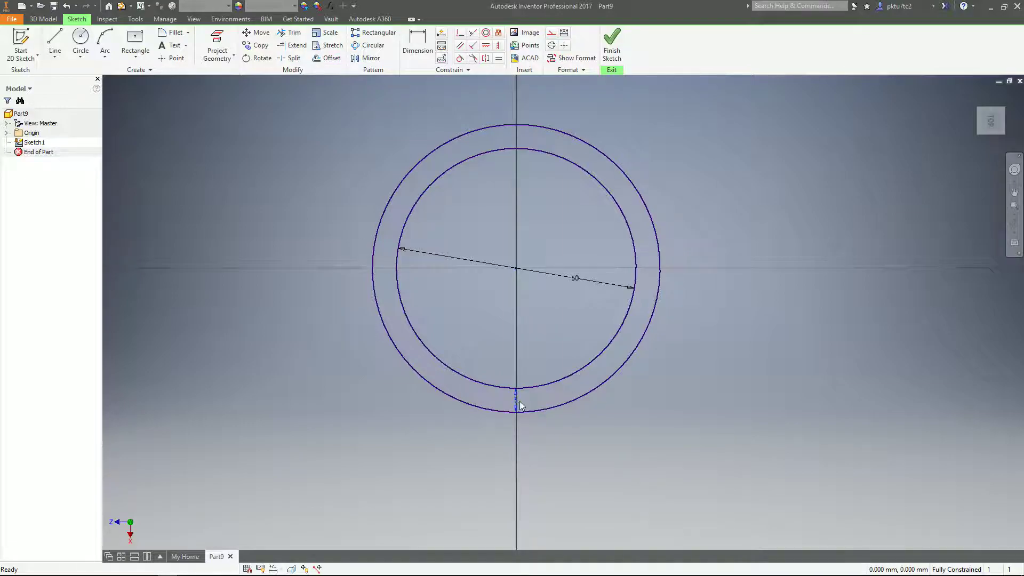
Step: Set the offset dimension between the two concentric circles to 2 mm
double_click(516, 403)
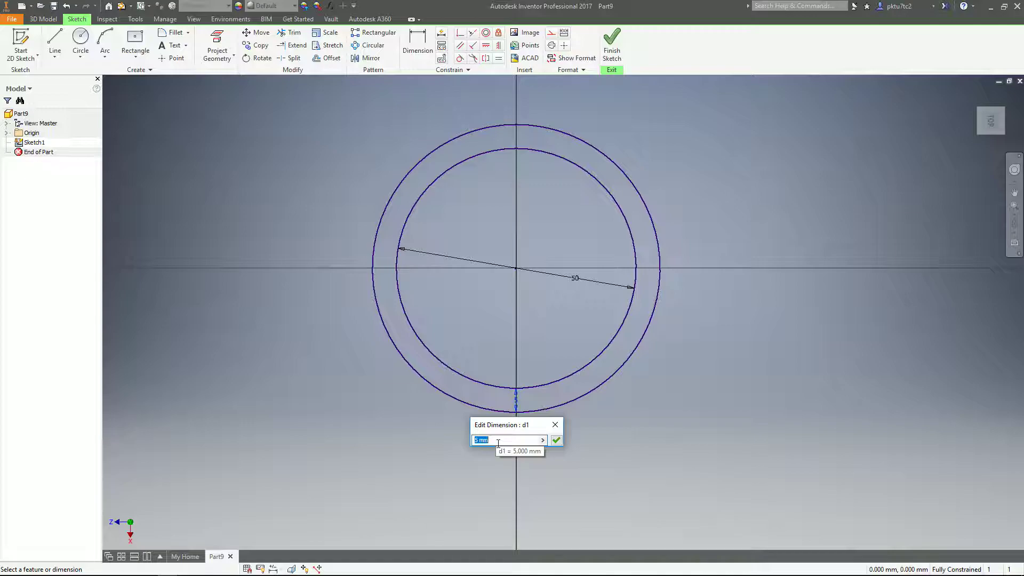
text(2)
click(556, 440)
key(F2)
drag(551, 341, 561, 341)
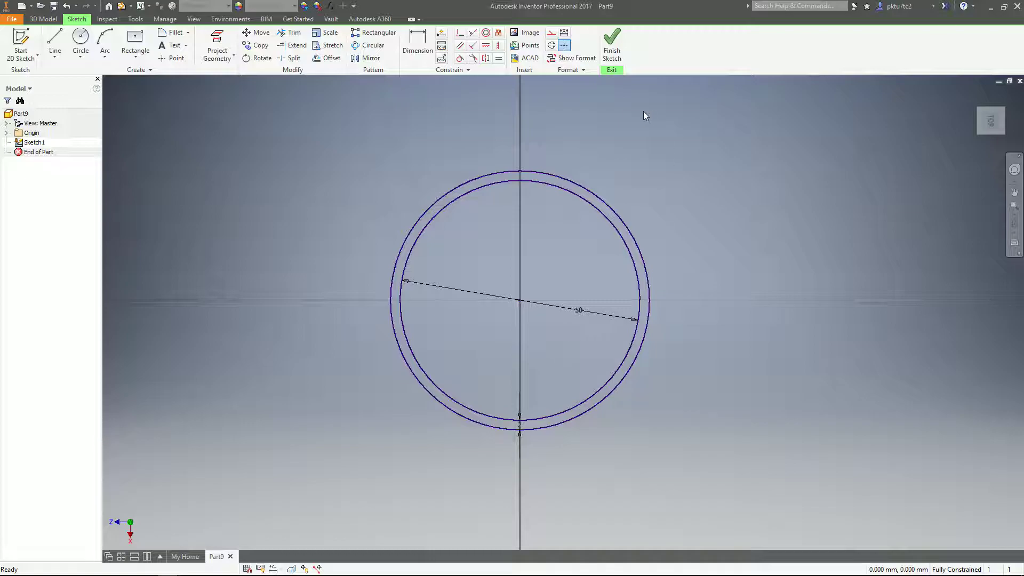
Step: Finish the sketch and extrude the ring profile between the two concentric circles by 20 mm
click(616, 53)
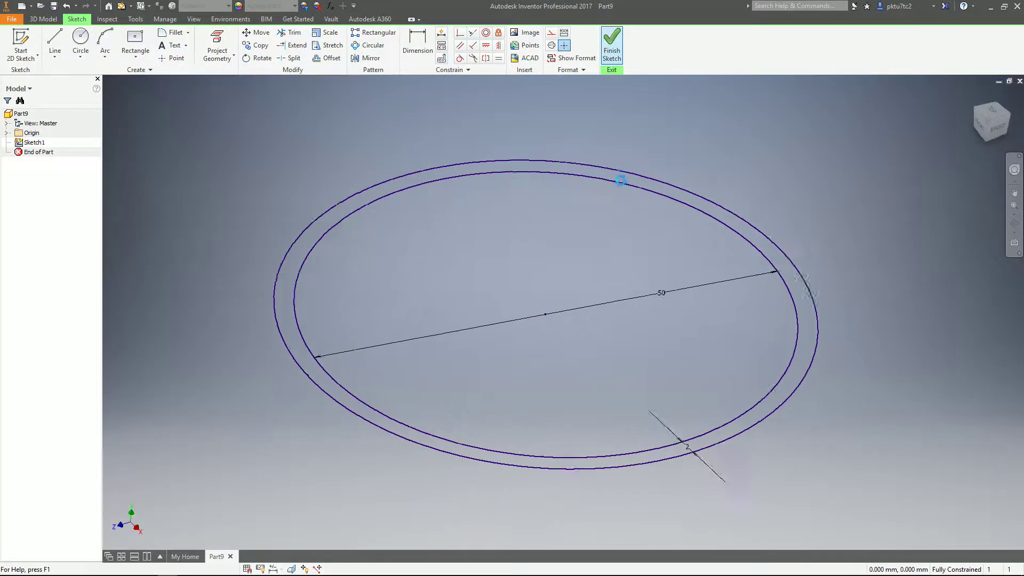
key(e)
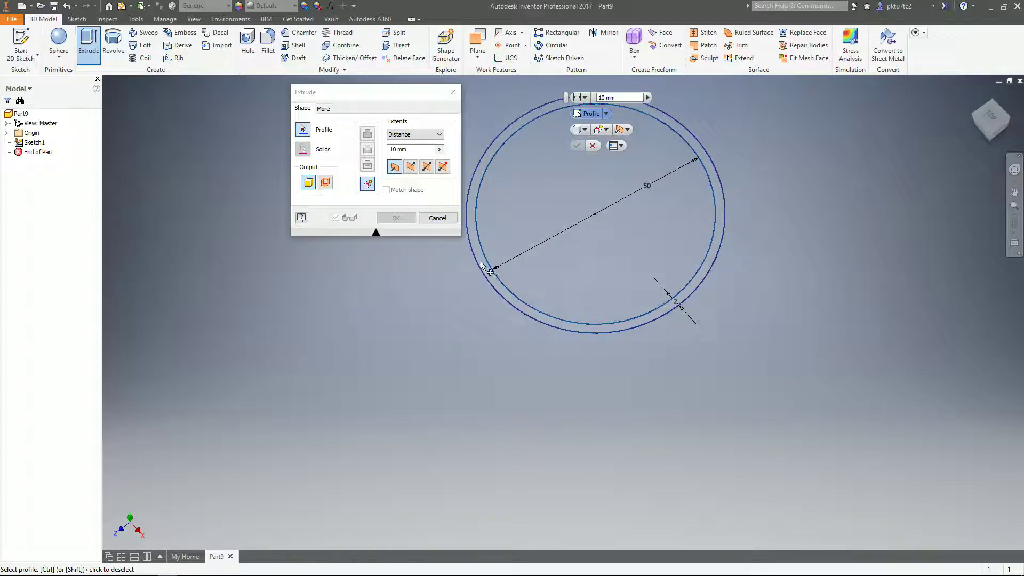
click(490, 270)
shift+middle_drag(545, 301, 672, 263)
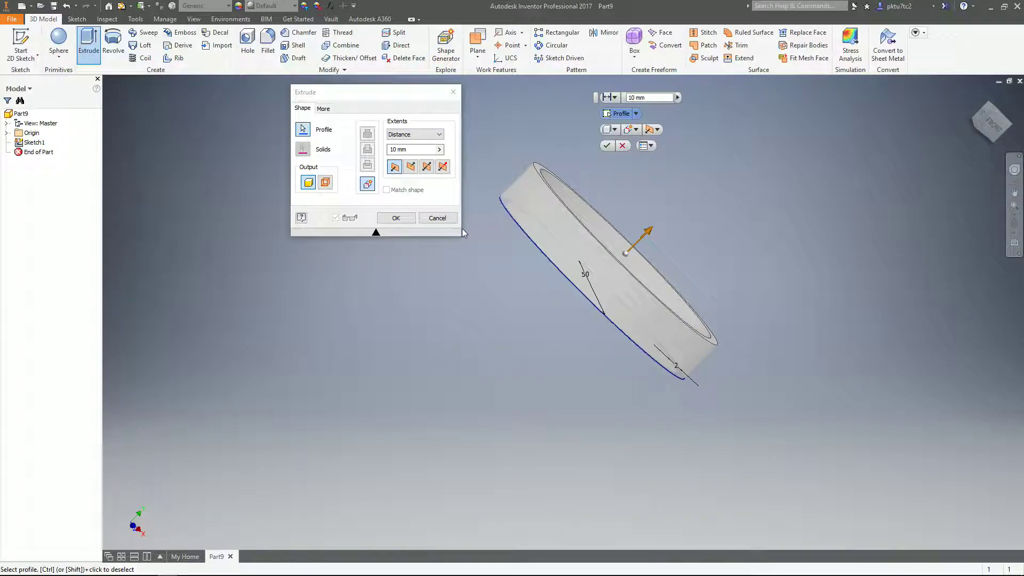
double_click(406, 149)
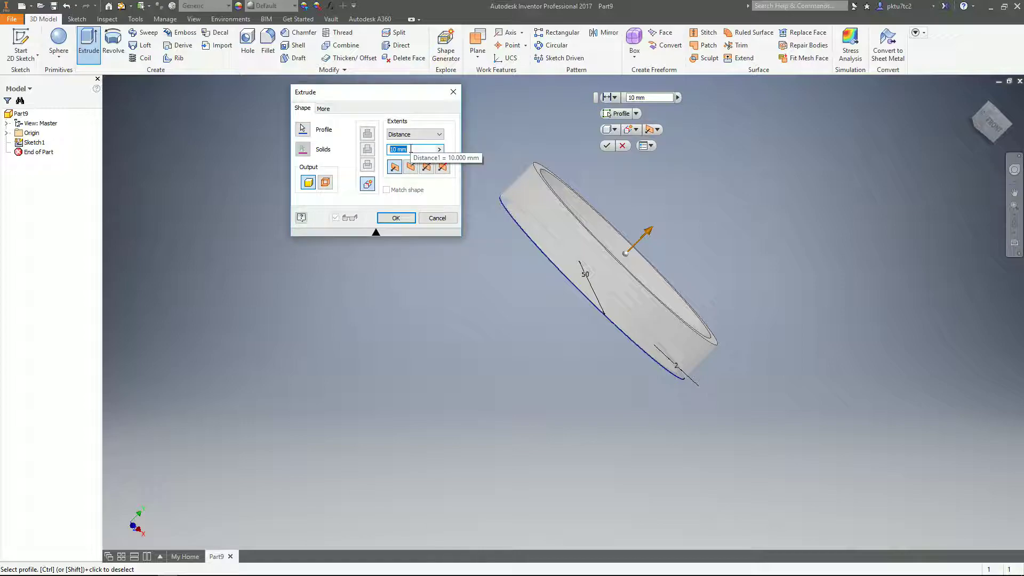
text(20)
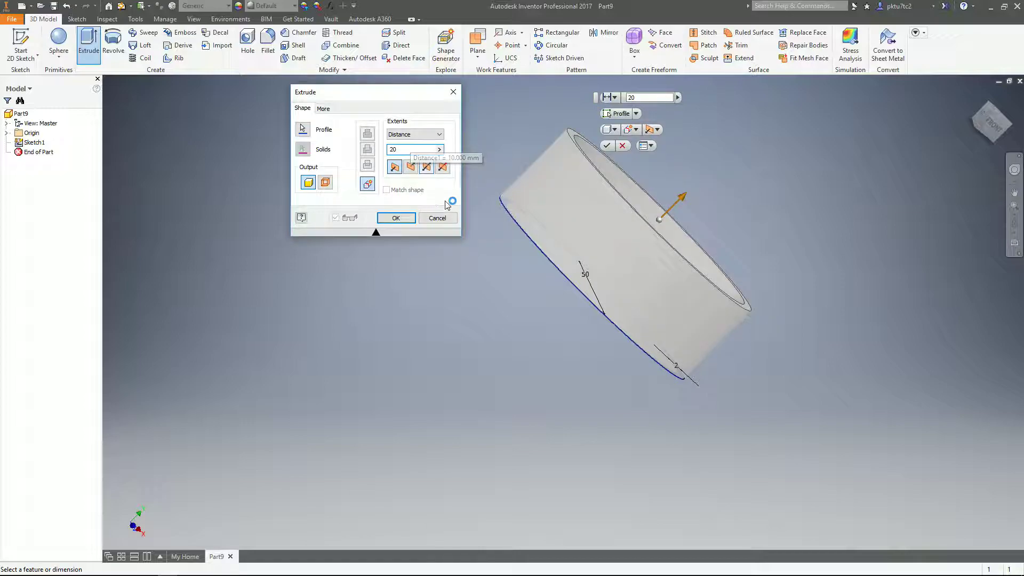
click(396, 217)
shift+middle_drag(661, 299, 630, 327)
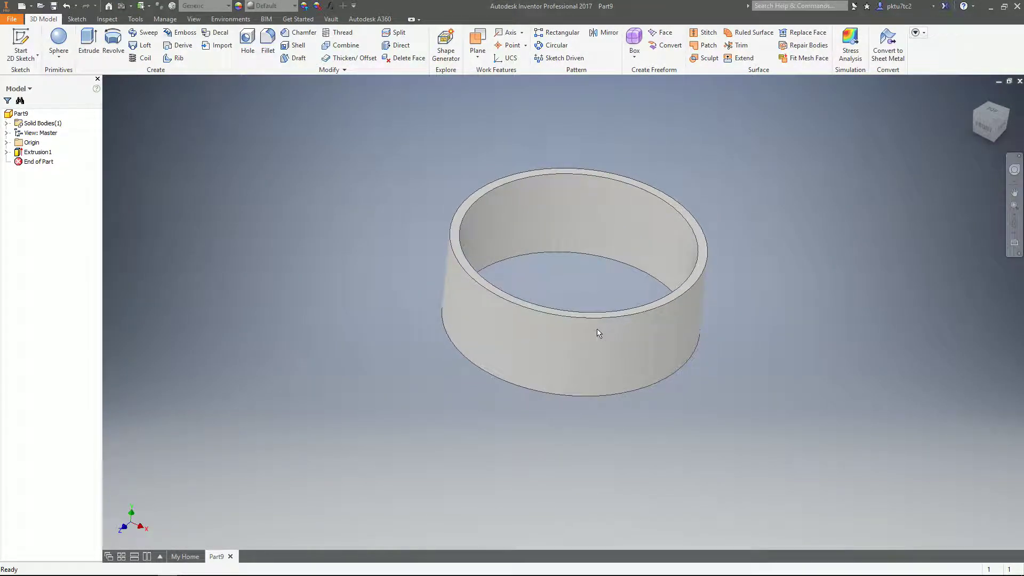
Step: Edit the extrusion's Sketch1, offset its outer circle outward by 10 mm, and finish the sketch
shift+middle_drag(610, 366, 501, 316)
click(7, 152)
click(45, 162)
right_click(48, 162)
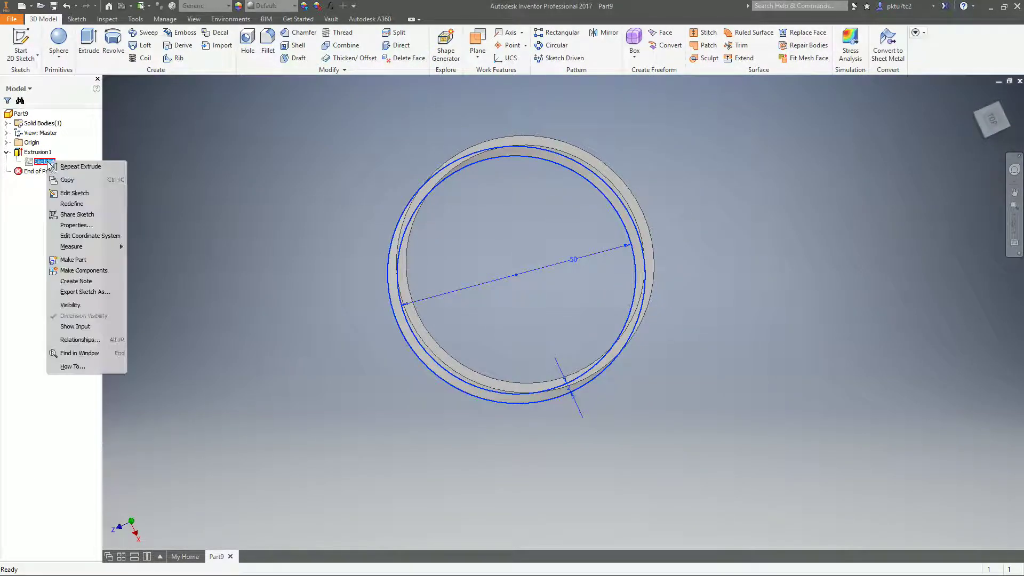
click(109, 199)
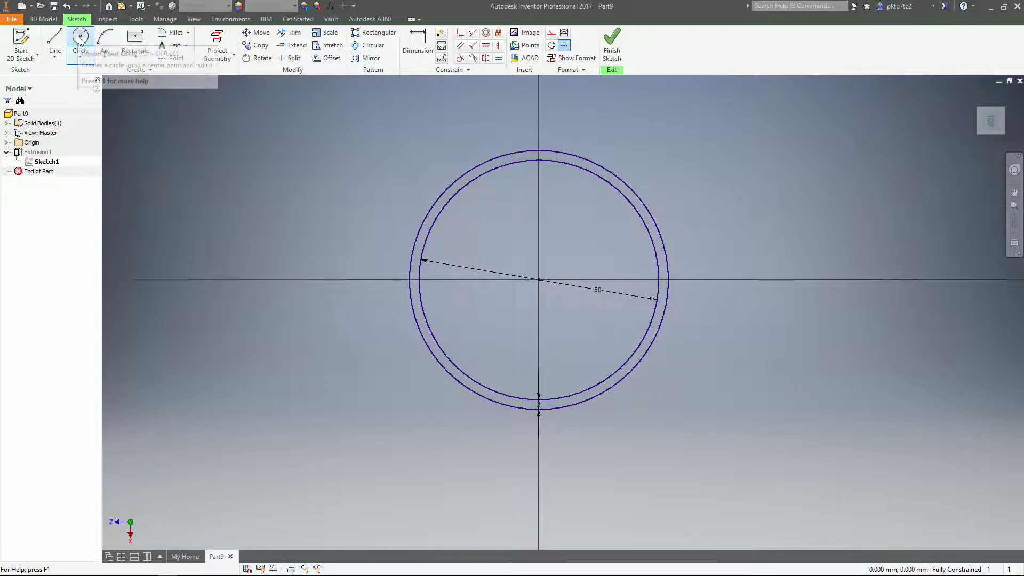
click(326, 58)
click(446, 187)
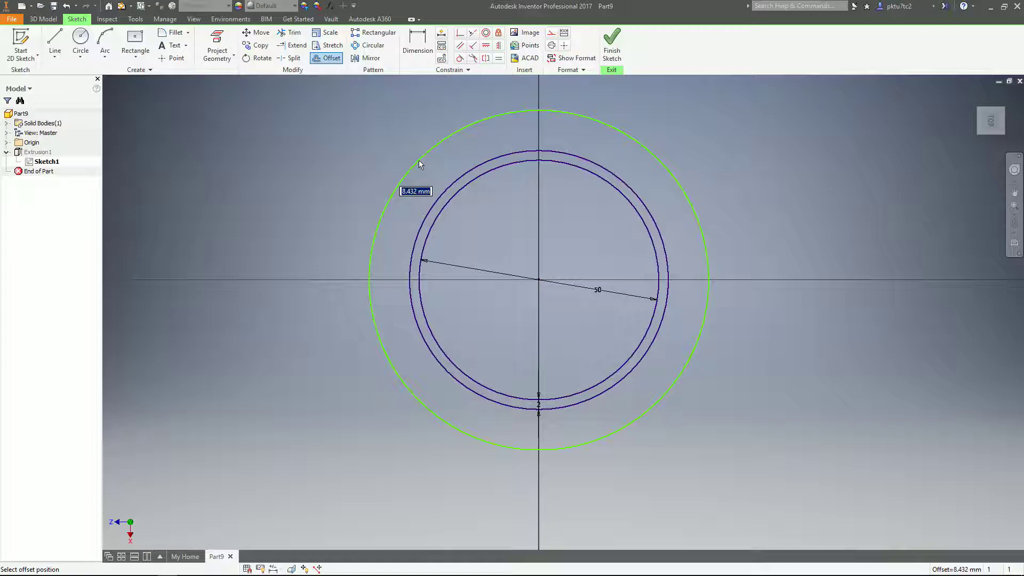
text(10)
key(Return)
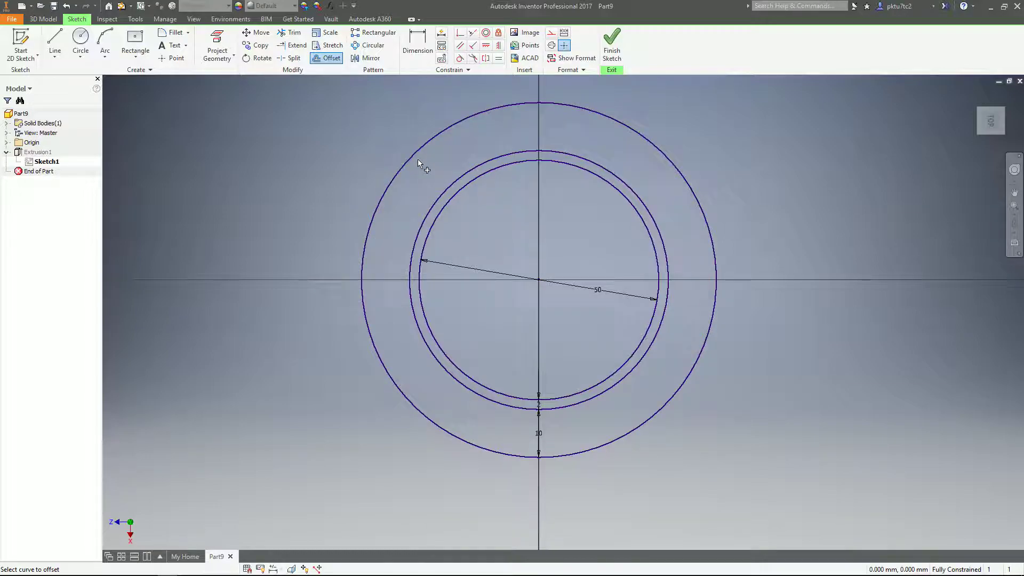
click(611, 45)
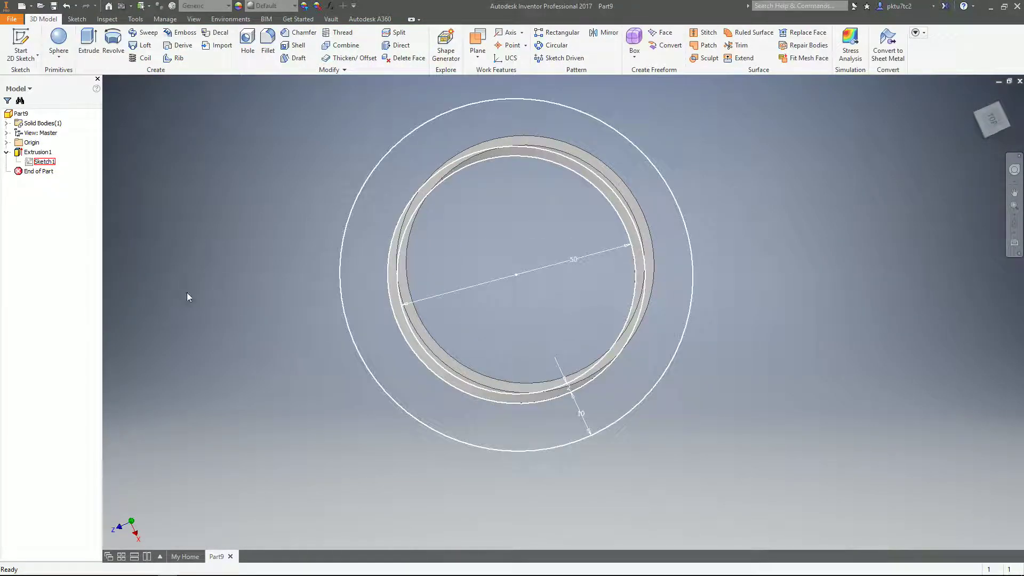
Step: Turn on the visibility of Sketch1 under Extrusion1
right_click(43, 162)
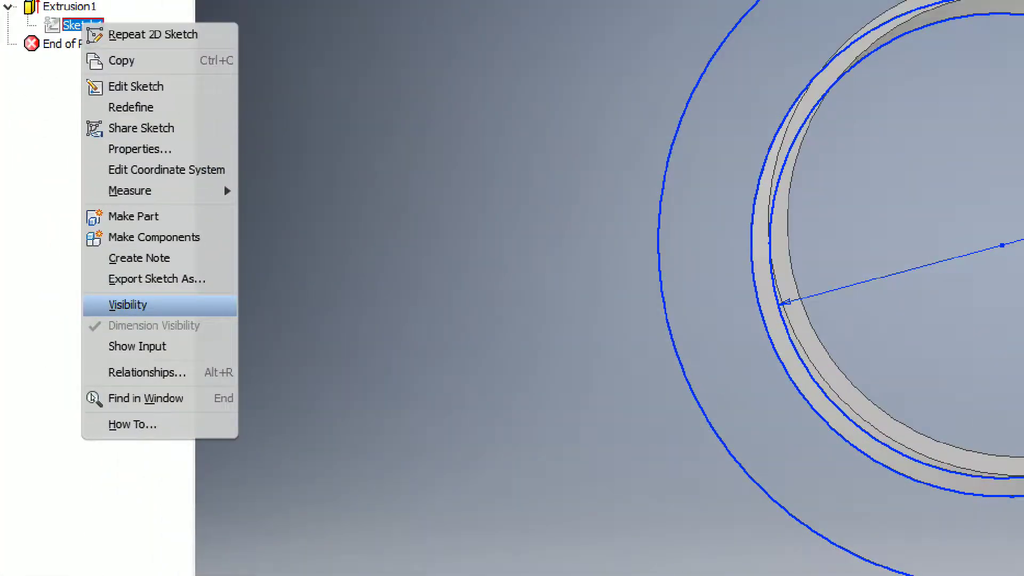
mouse_move(75, 299)
mouse_down()
mouse_move(54, 298)
mouse_move(72, 313)
mouse_up()
mouse_move(133, 321)
mouse_down()
mouse_move(156, 295)
mouse_move(124, 286)
mouse_up()
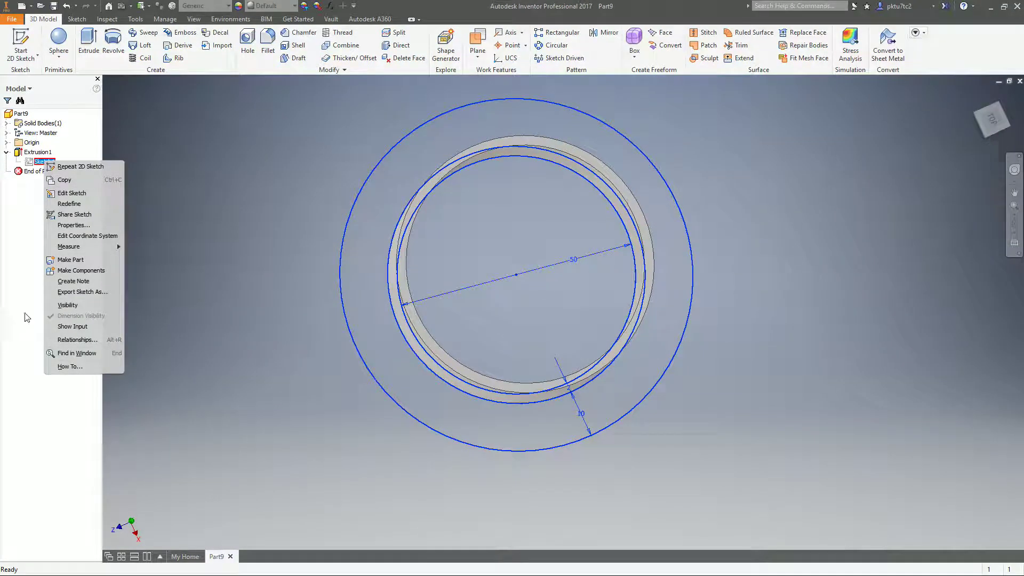
click(68, 305)
scroll(373, 314, down, 3)
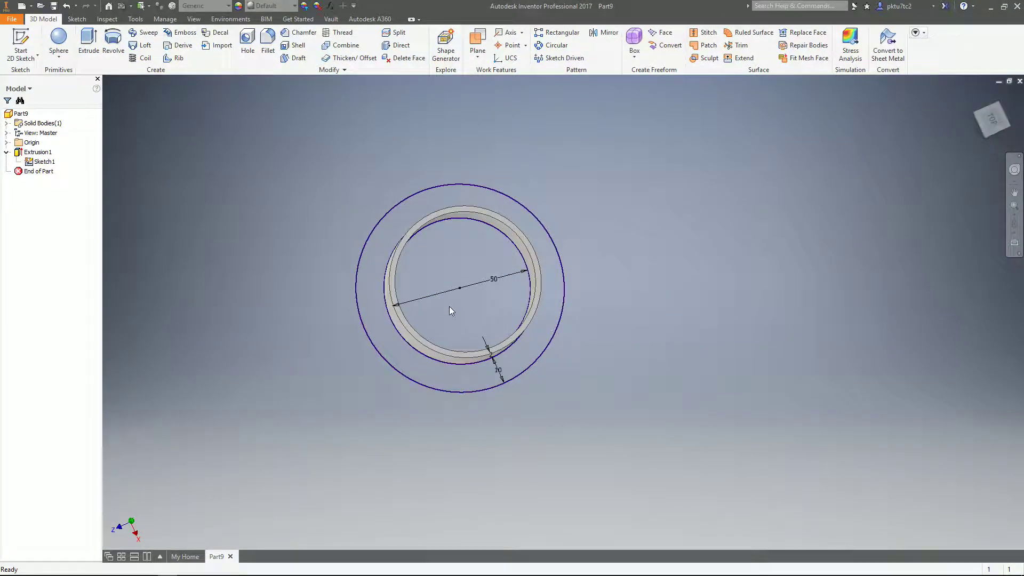
shift+middle_drag(425, 318, 359, 244)
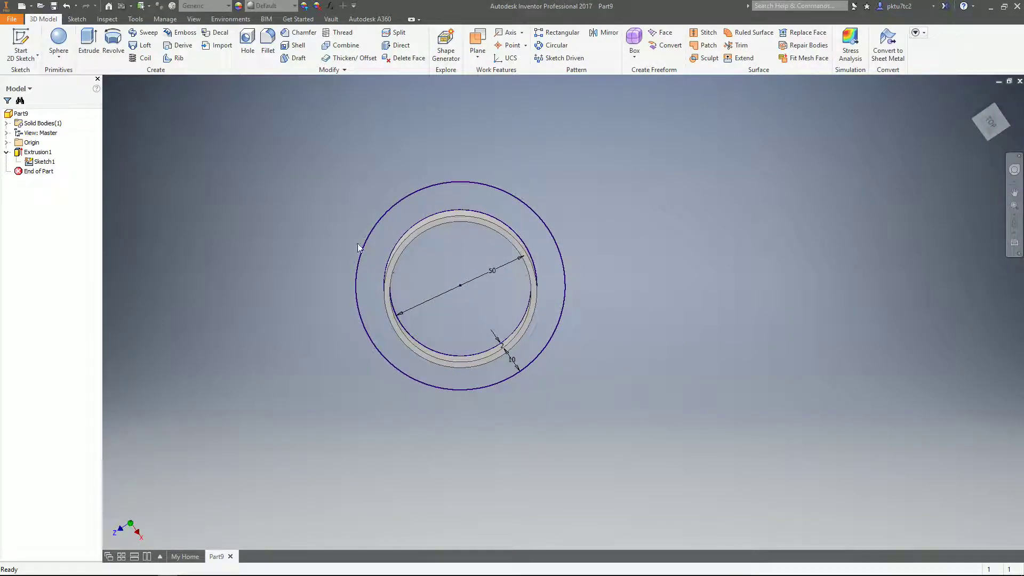
Step: Extrude the outer 10 mm wide ring profile by 20 mm as a new solid
click(88, 43)
middle_drag(373, 275, 544, 309)
click(496, 255)
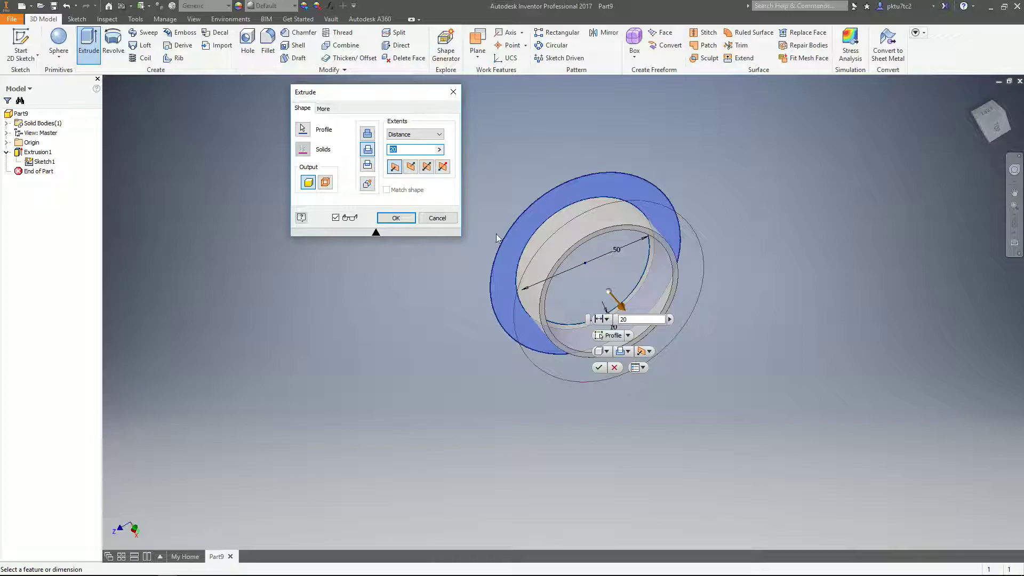
click(367, 184)
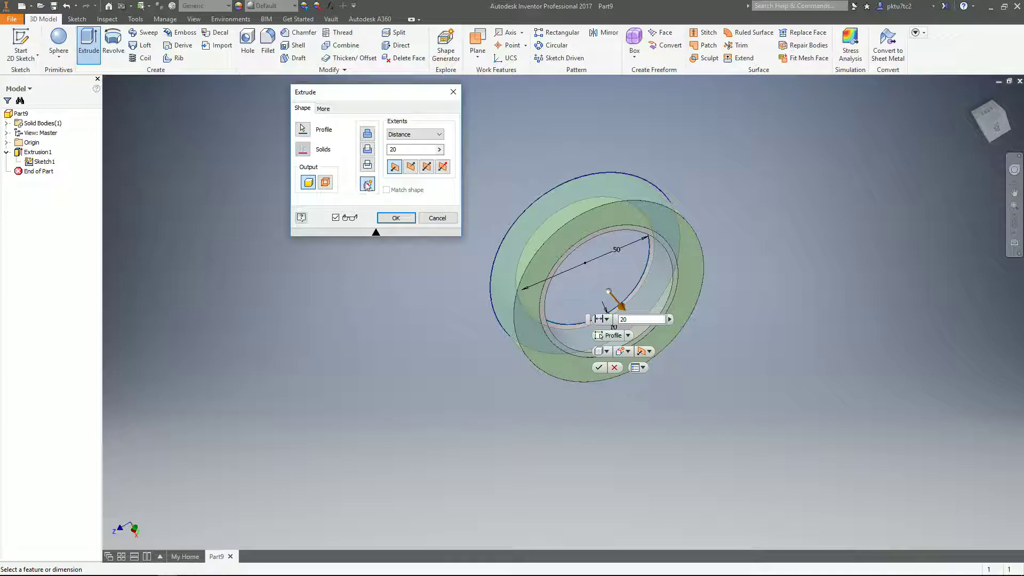
click(395, 218)
shift+middle_drag(644, 358, 552, 264)
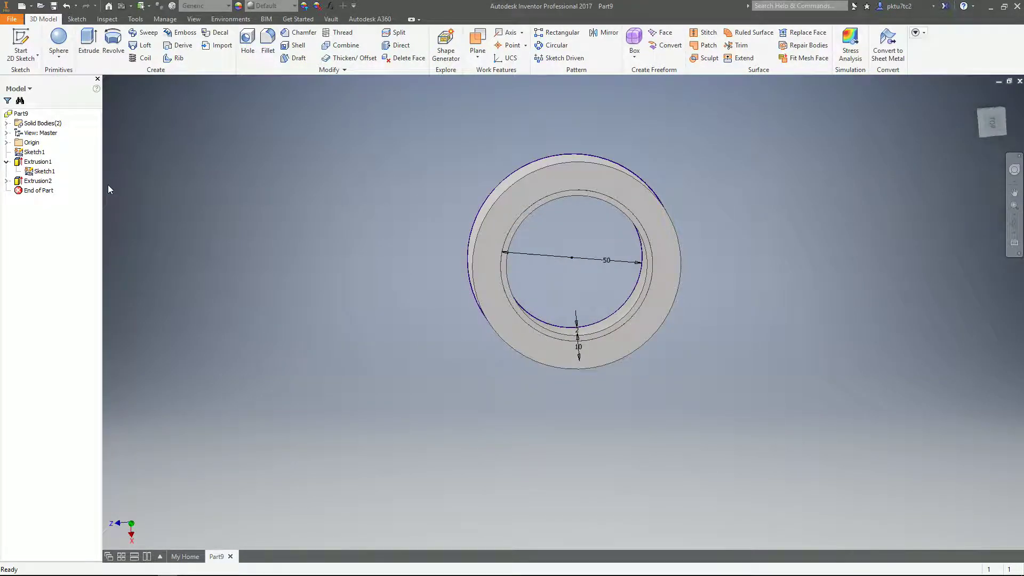
Step: Hide the shared Sketch1 under Extrusion1
right_click(46, 171)
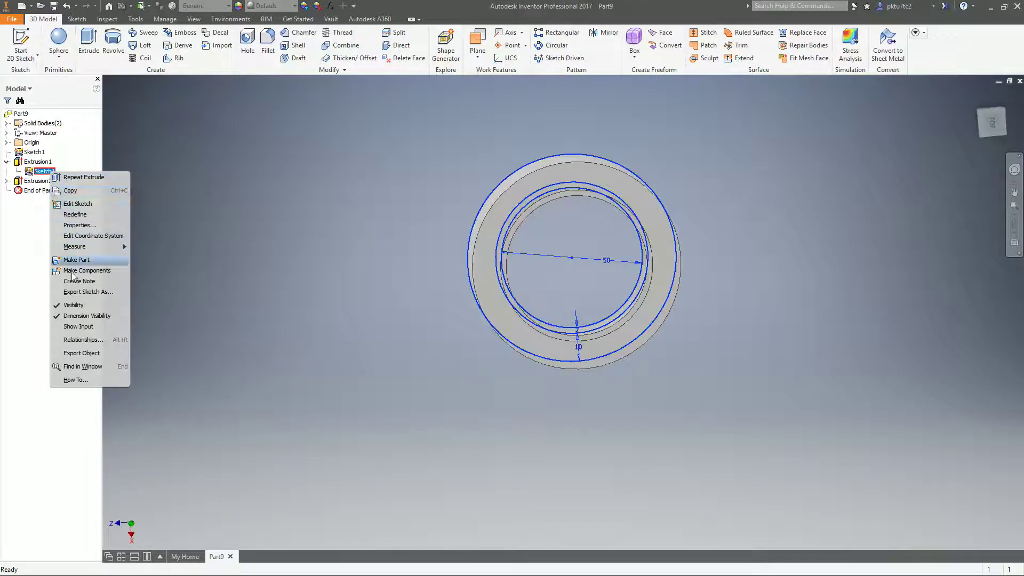
click(78, 308)
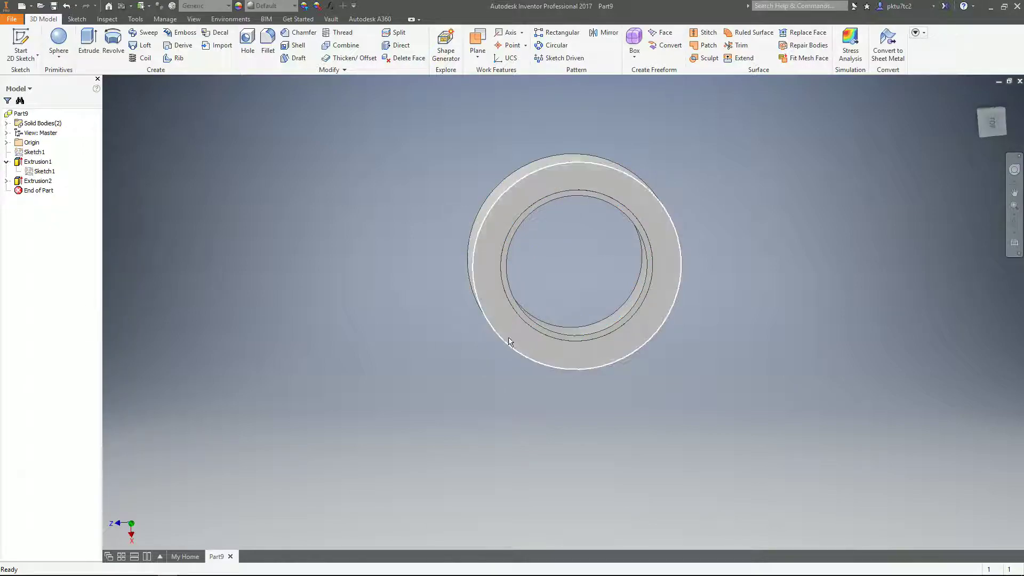
mouse_move(558, 310)
shift+middle_down()
mouse_move(542, 324)
mouse_move(578, 346)
mouse_move(532, 366)
mouse_move(514, 338)
mouse_move(551, 345)
mouse_move(500, 357)
mouse_move(516, 338)
mouse_move(486, 311)
mouse_move(485, 286)
shift+middle_up()
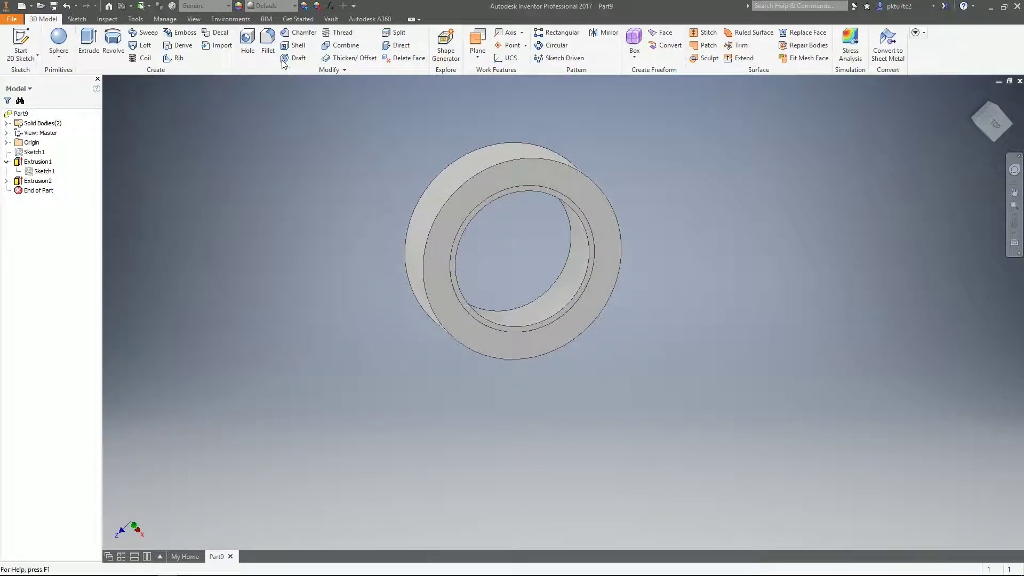
Step: Apply the Orange appearance to the outer ring's front face and outer cylindrical face
click(445, 219)
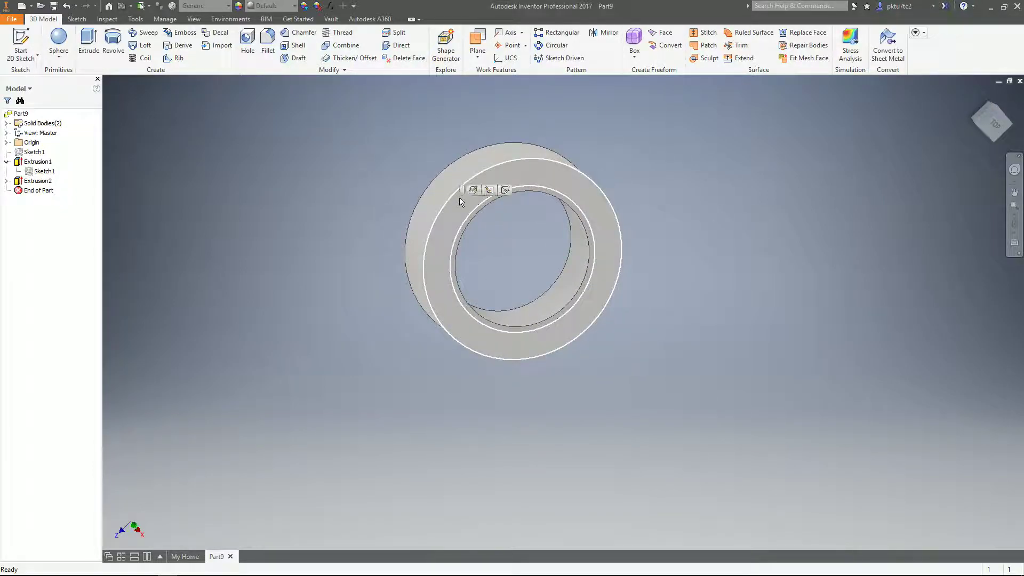
click(426, 208)
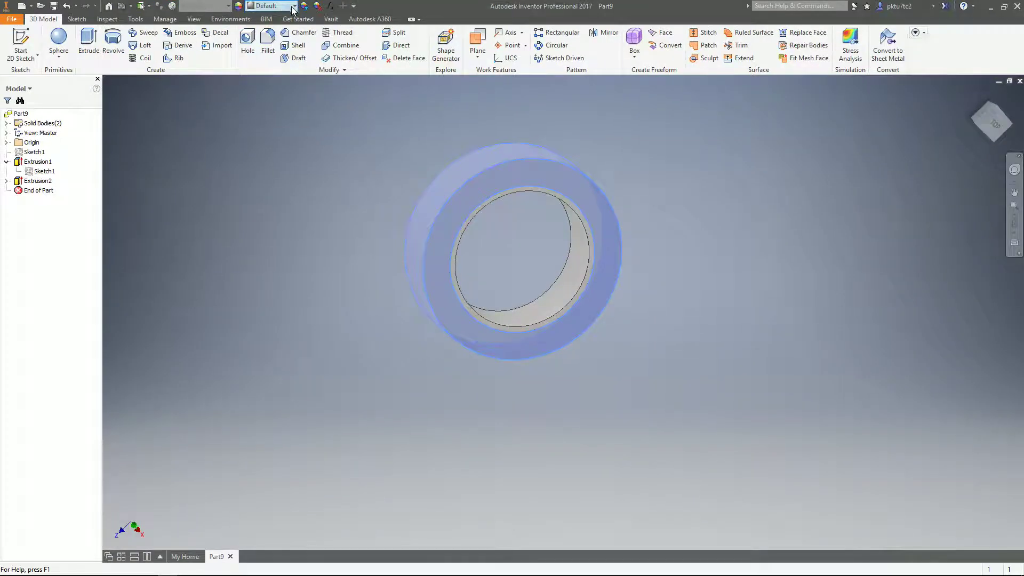
click(288, 6)
click(288, 6)
click(288, 5)
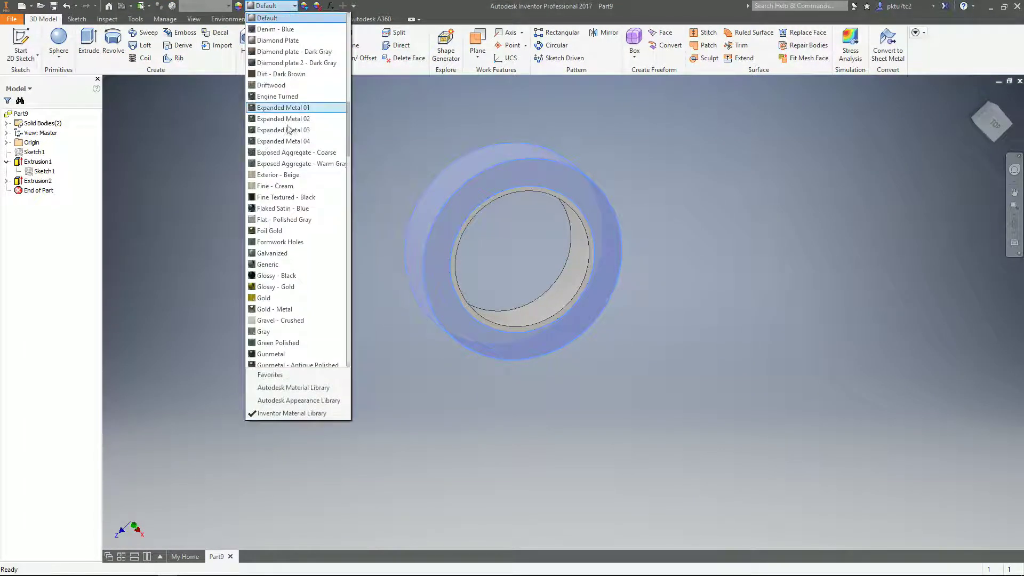
scroll(308, 187, down, 6)
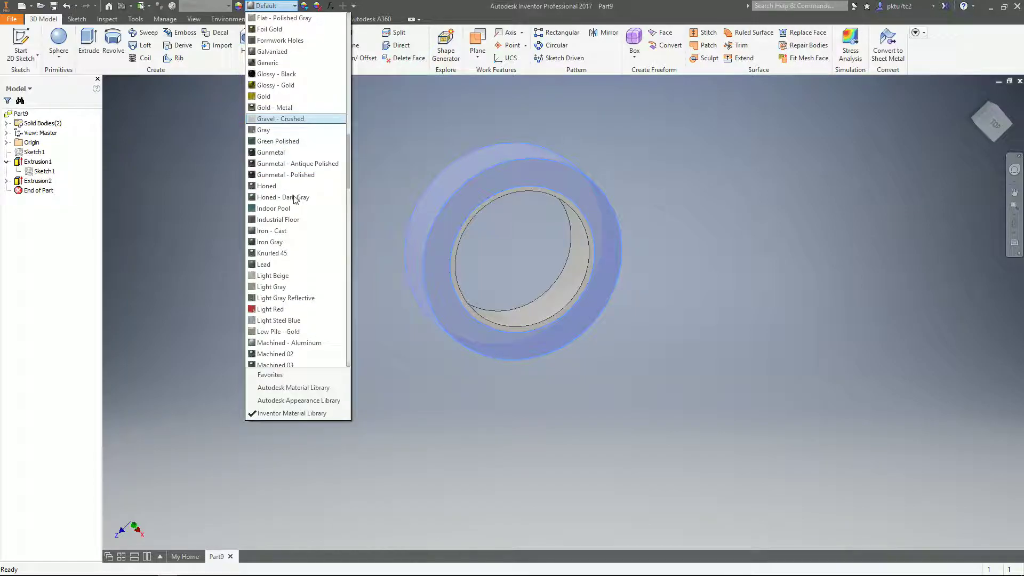
scroll(283, 239, down, 6)
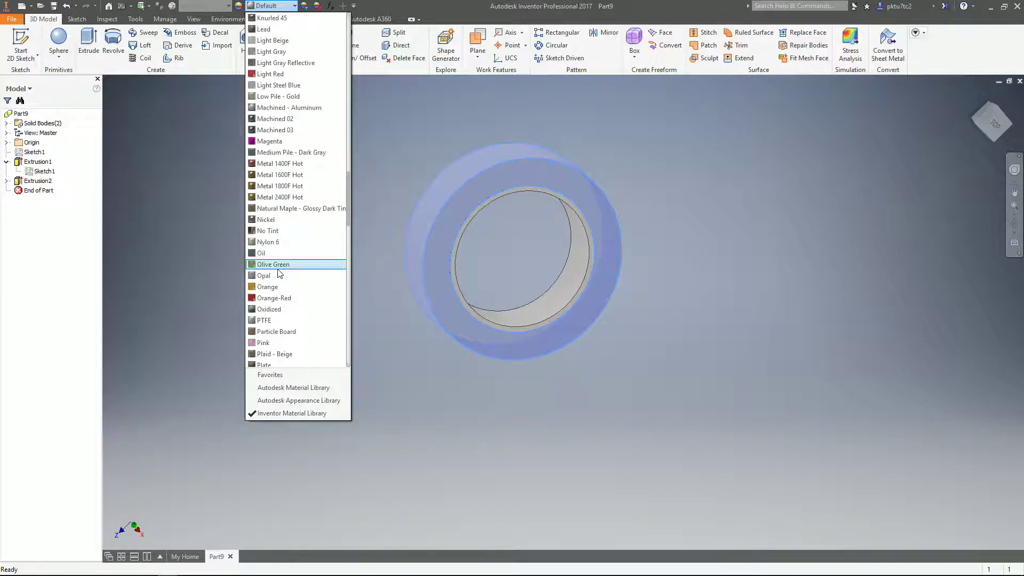
click(280, 254)
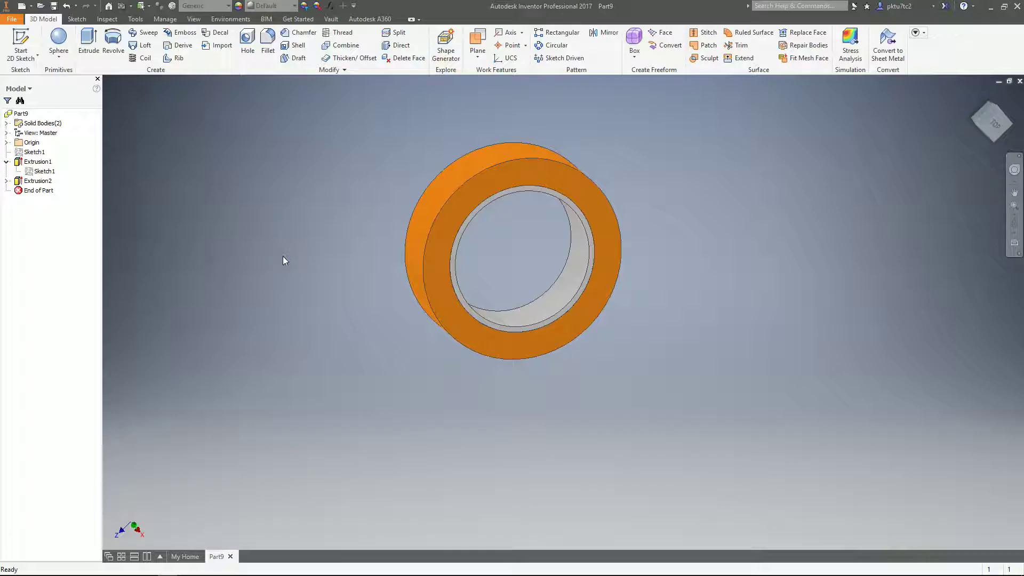
shift+middle_drag(610, 361, 793, 453)
Step: Apply the Orange appearance to the flat face on the other side of the outer ring
click(576, 208)
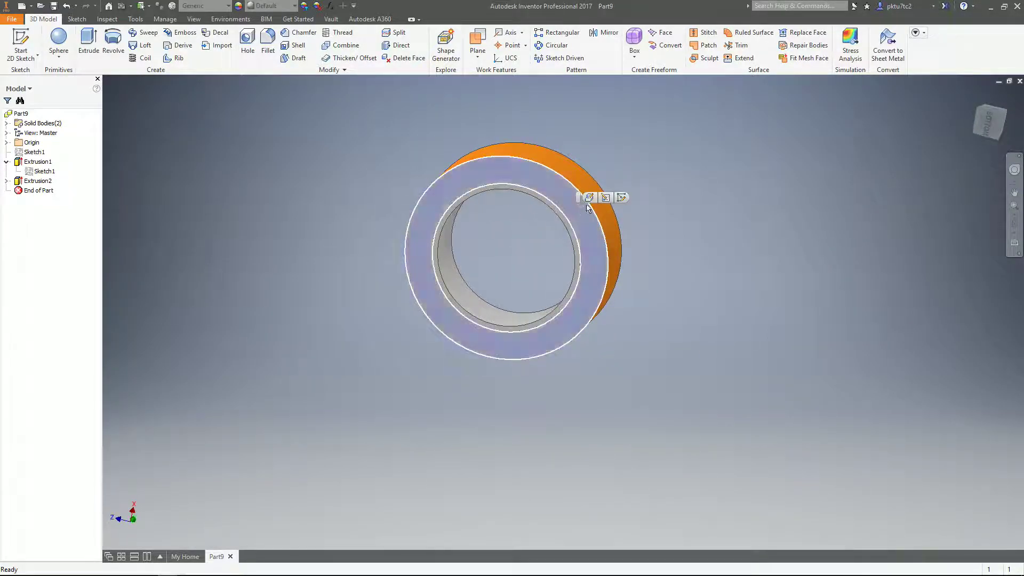
click(288, 6)
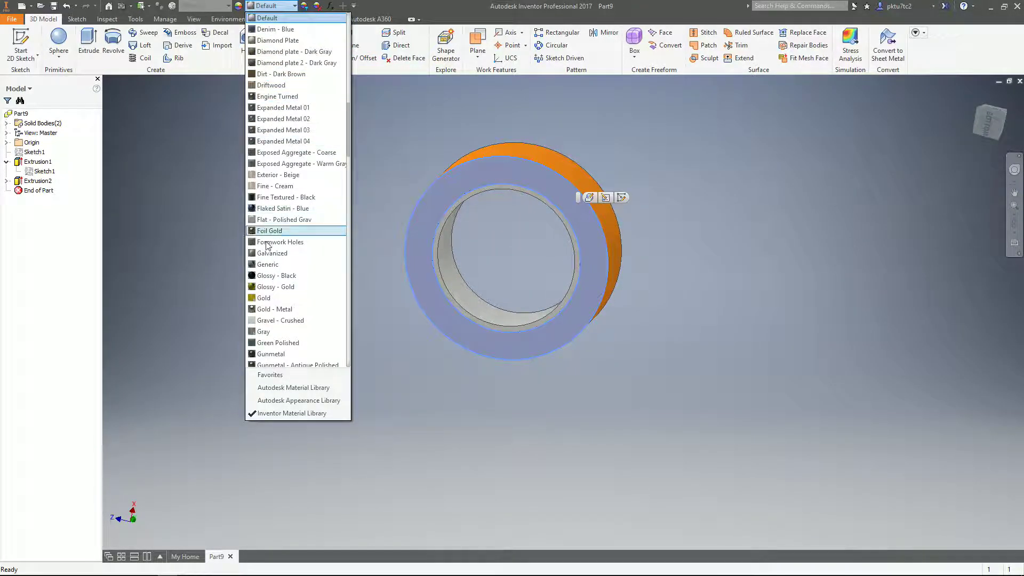
scroll(273, 271, down, 3)
scroll(271, 284, down, 5)
key(Escape)
shift+middle_drag(630, 343, 449, 218)
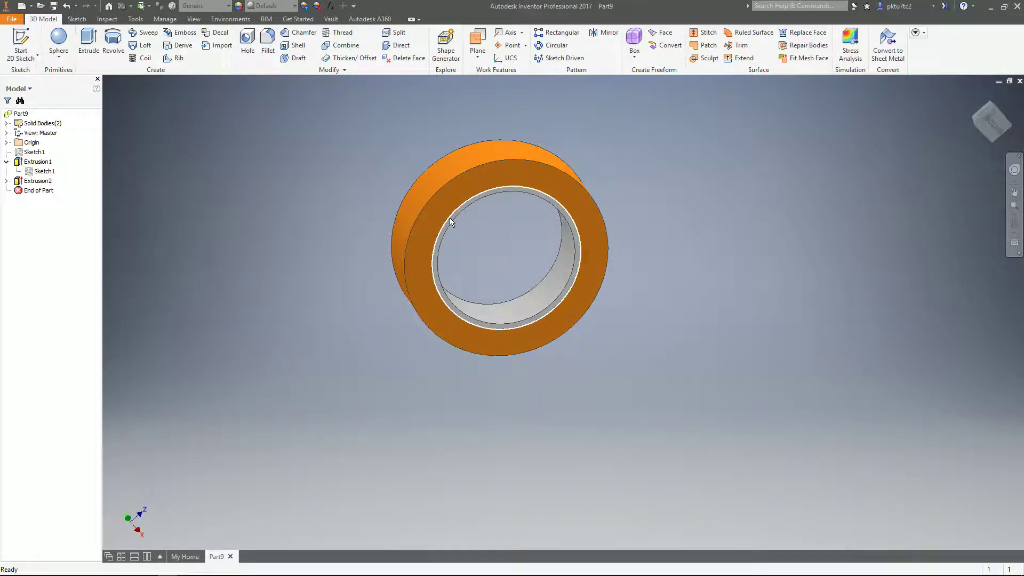
Step: Create another new part from the metric Standard (mm).ipt template
mouse_move(450, 218)
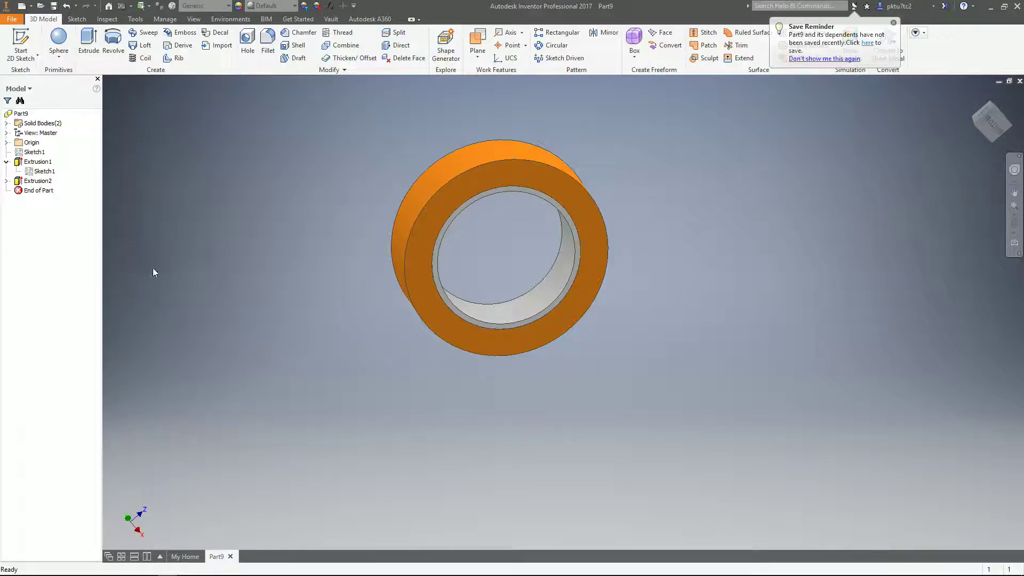
click(21, 8)
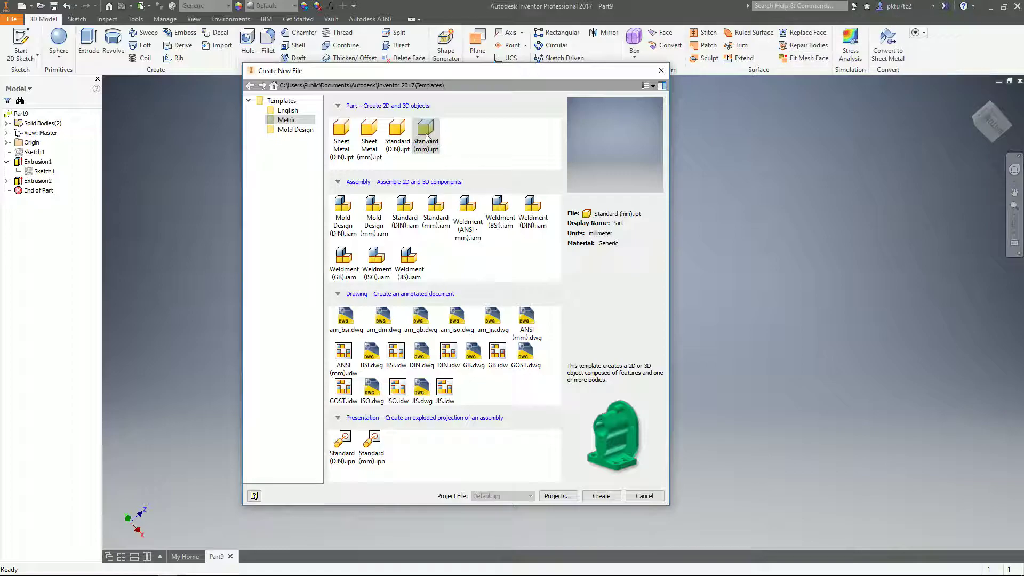
click(427, 136)
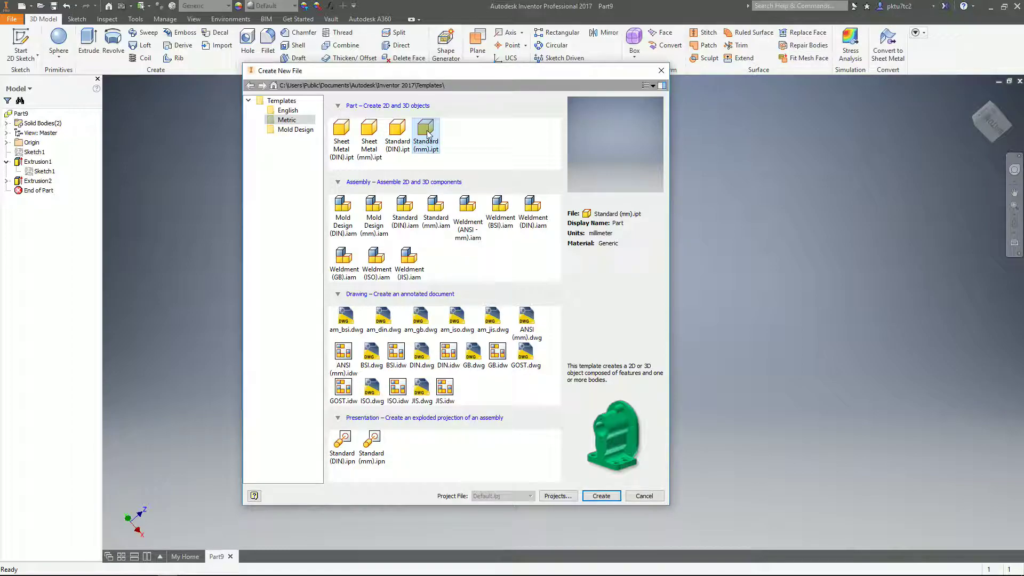
double_click(427, 134)
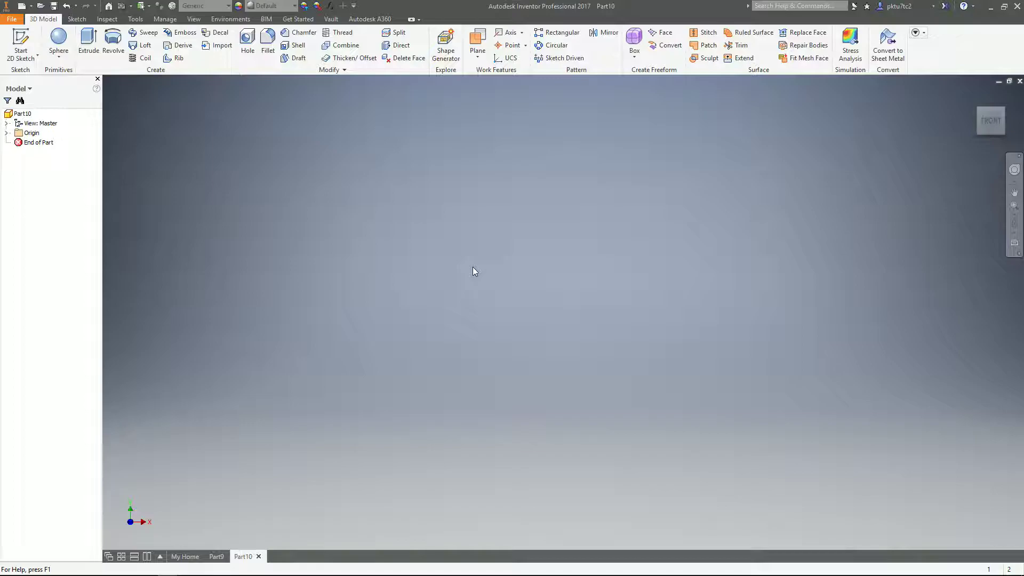
Step: Start a new 2D sketch on the XZ plane of the empty part
right_click(462, 302)
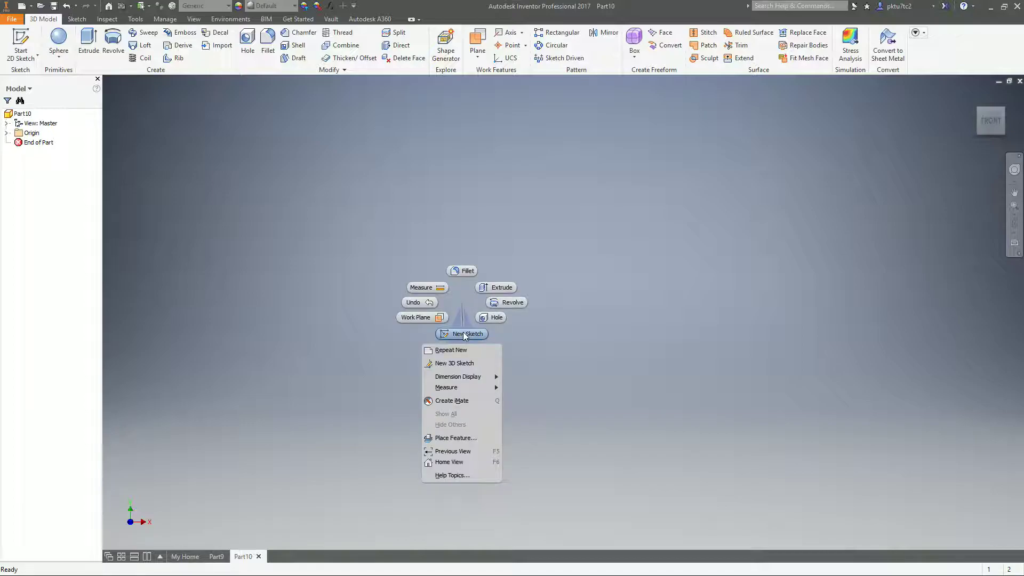
click(465, 335)
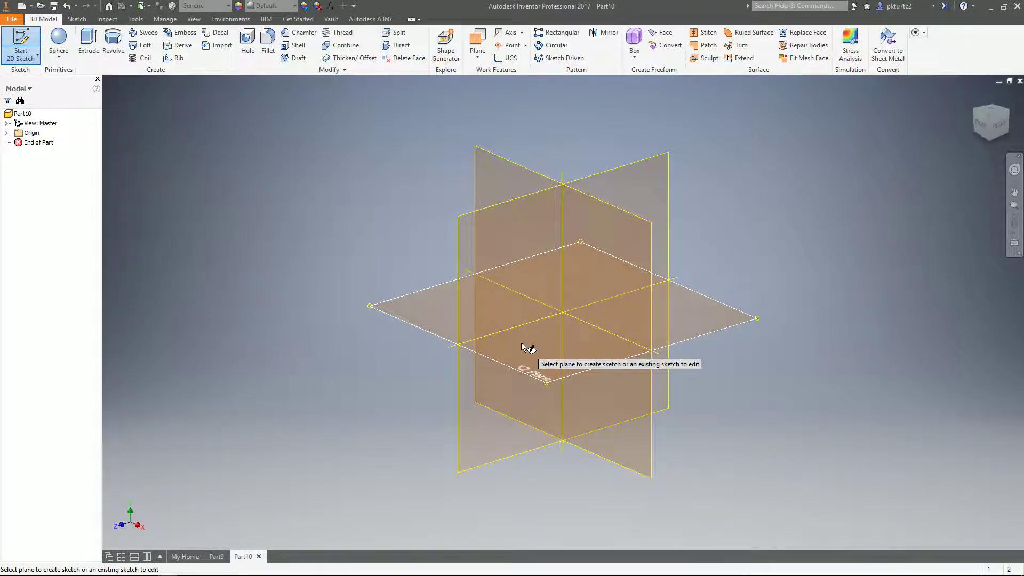
mouse_move(521, 345)
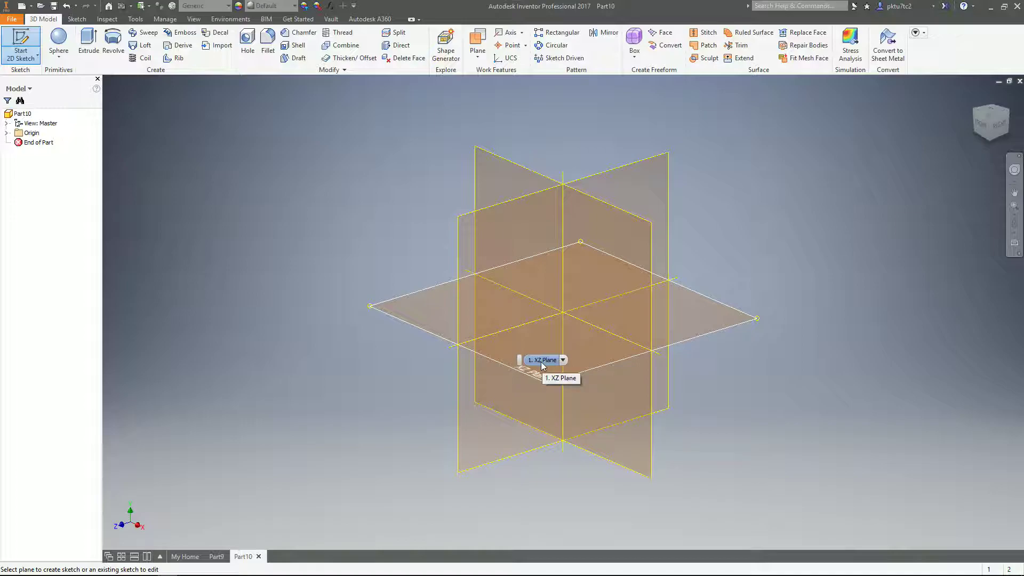
scroll(667, 358, down, 3)
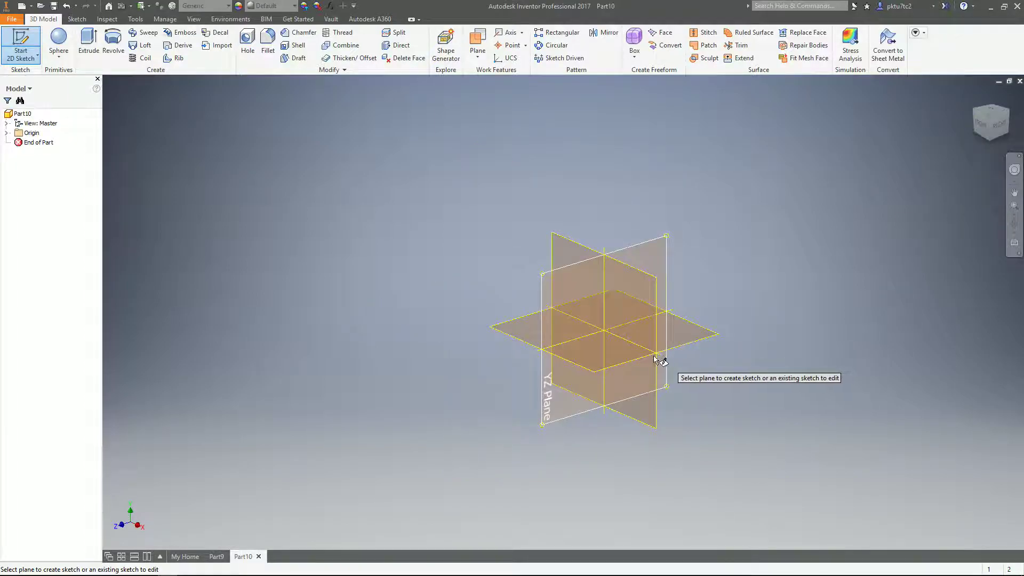
click(523, 334)
Step: Draw a center rectangle about 18 mm wide and 35 mm long, centred on the sketch origin
click(138, 48)
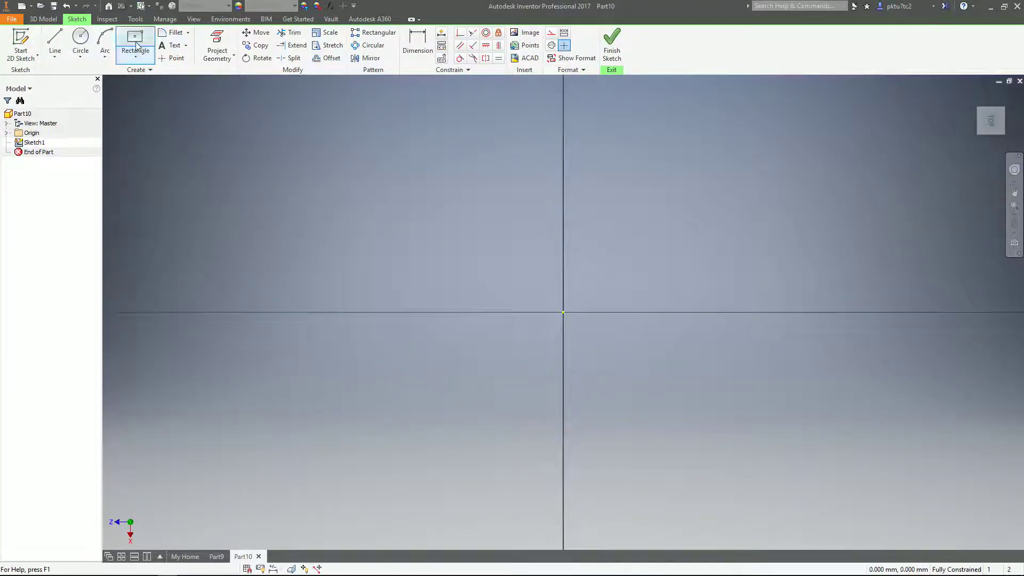
click(566, 313)
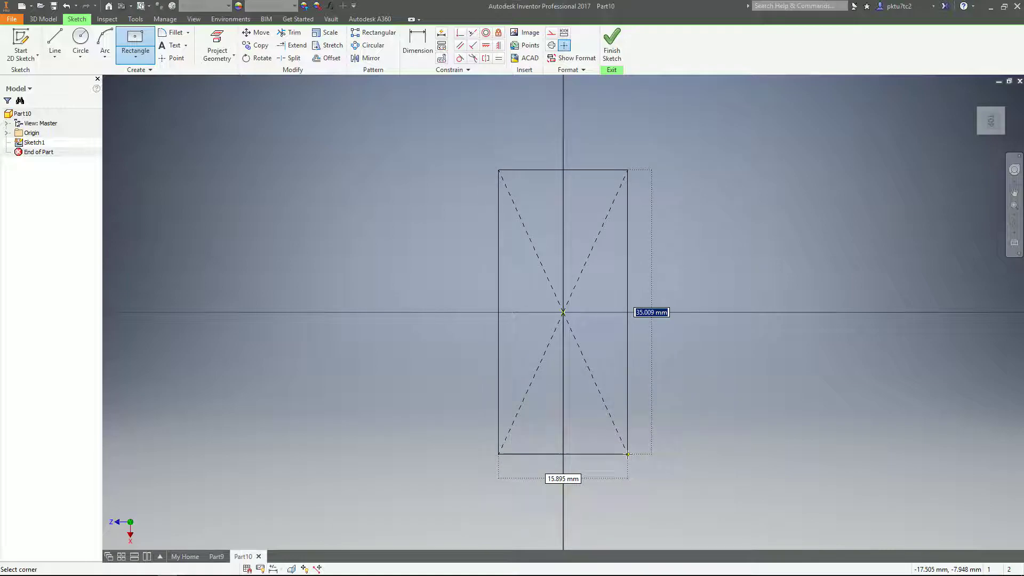
click(638, 453)
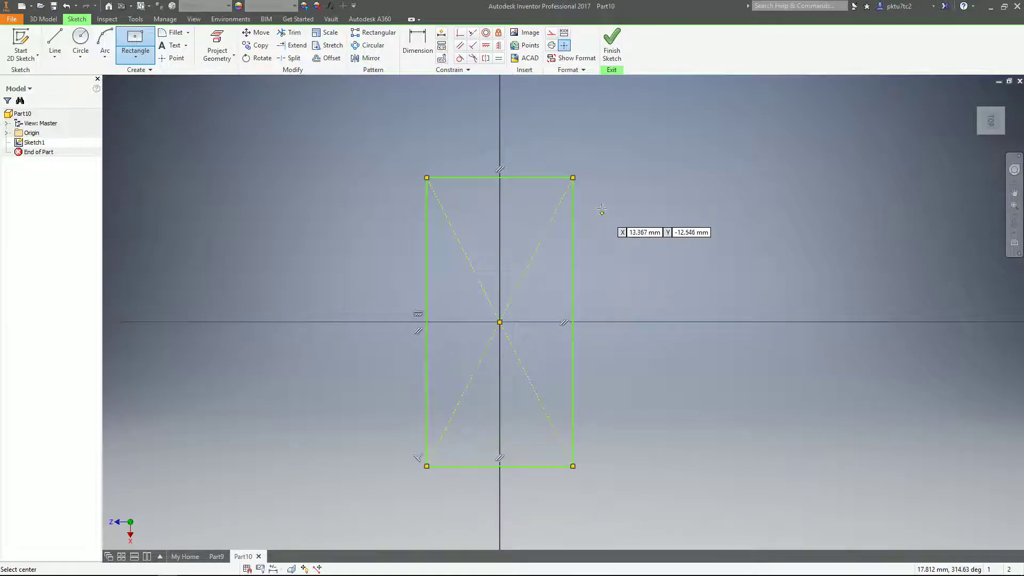
right_click(603, 208)
click(635, 206)
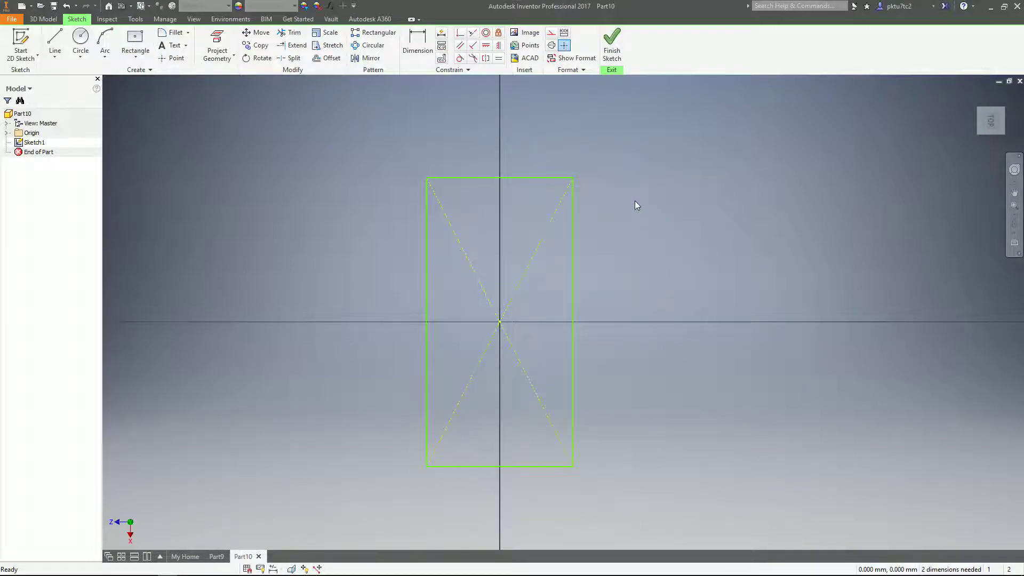
Step: Dimension the rectangle's short side and set it to 30 mm
click(416, 48)
click(510, 178)
click(518, 148)
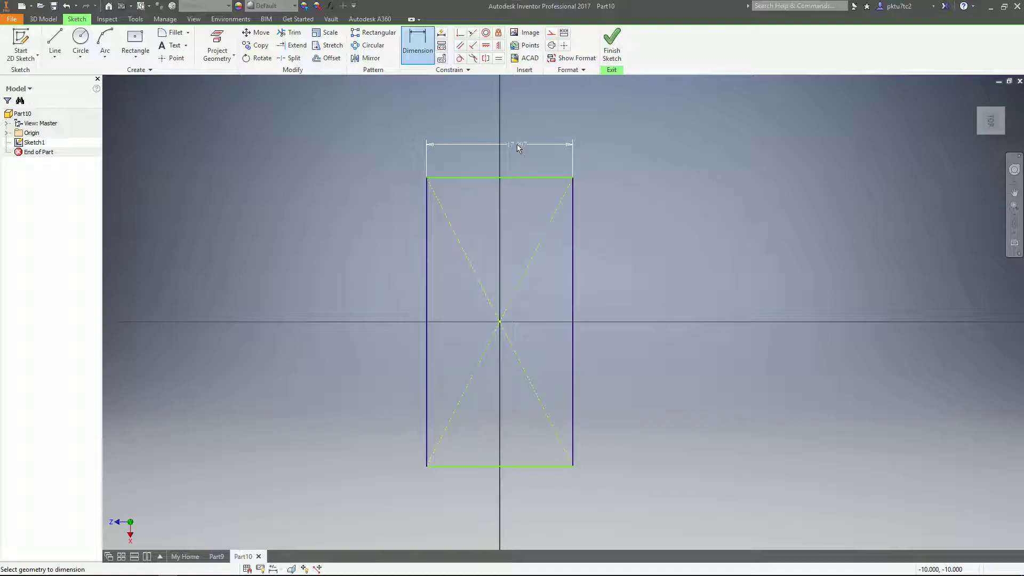
click(517, 144)
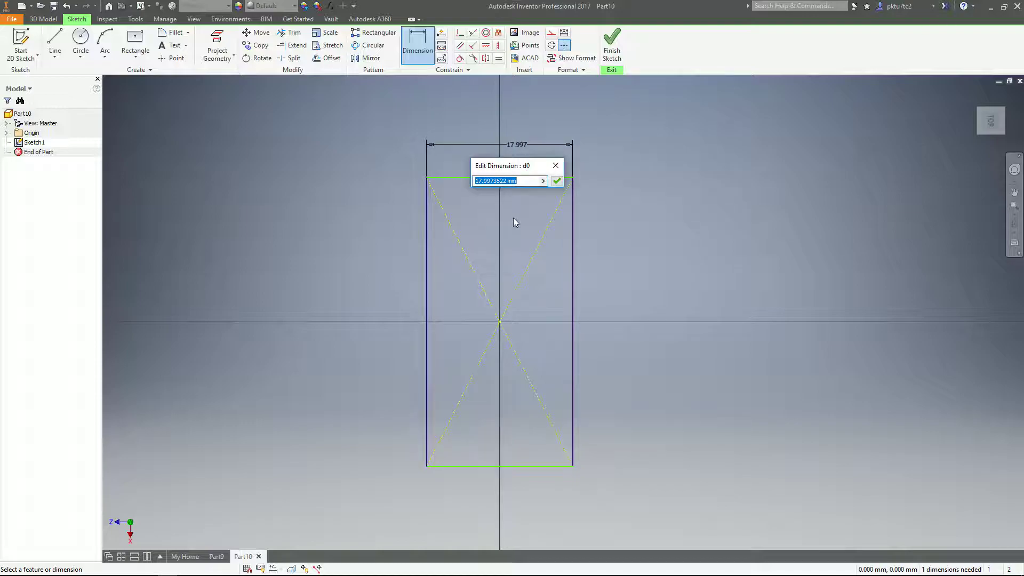
click(555, 165)
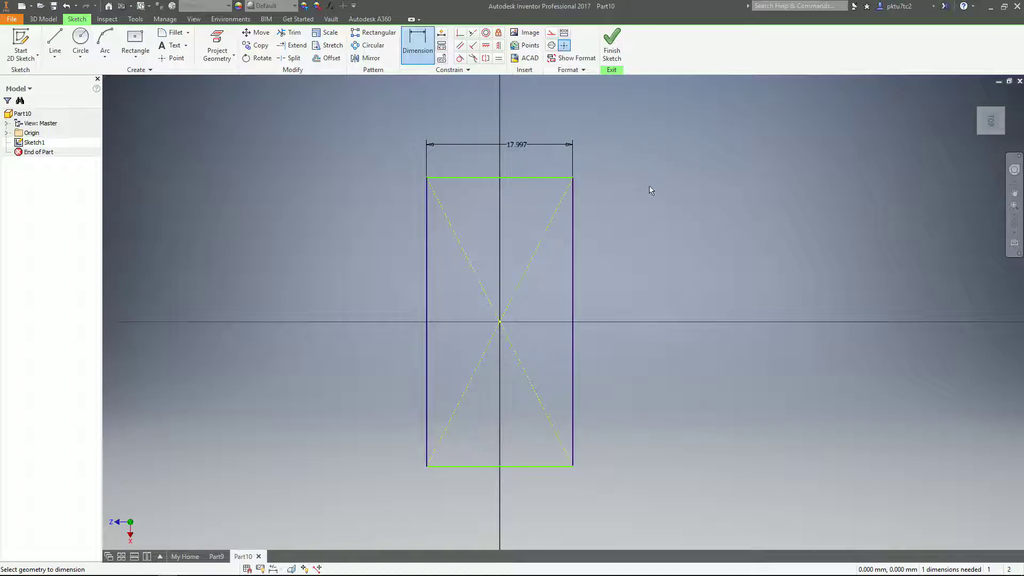
click(513, 145)
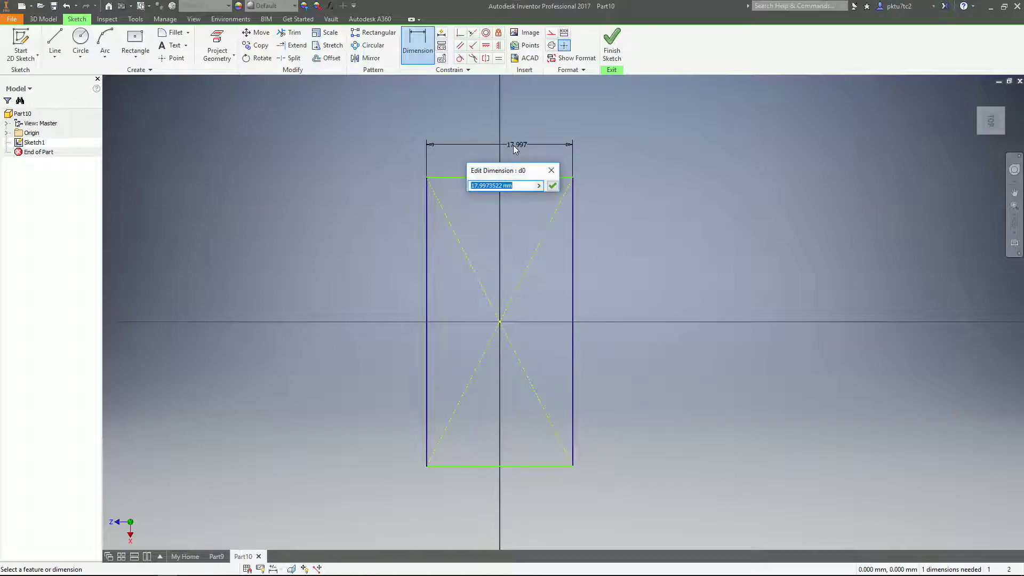
click(523, 186)
drag(524, 185, 447, 186)
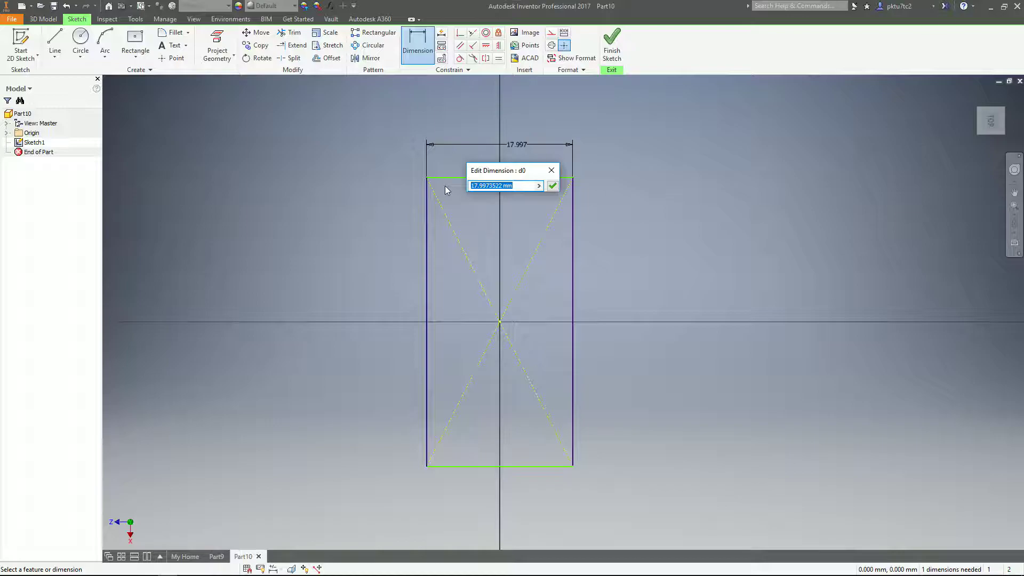
text(30)
click(552, 185)
Step: Dimension the rectangle's long side and set it to 70 mm
scroll(480, 205, down, 3)
scroll(485, 211, down, 3)
click(504, 208)
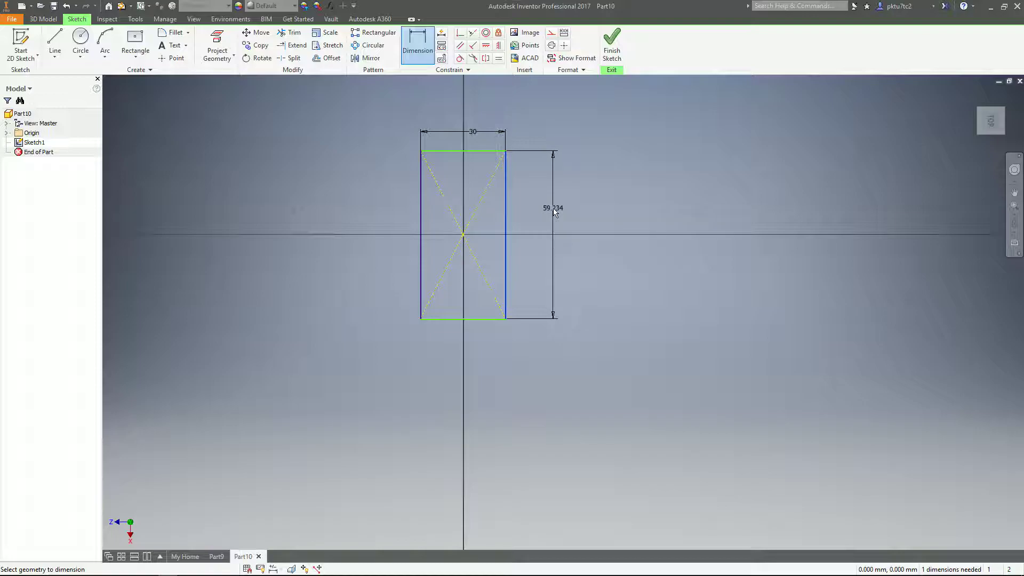
text(7)
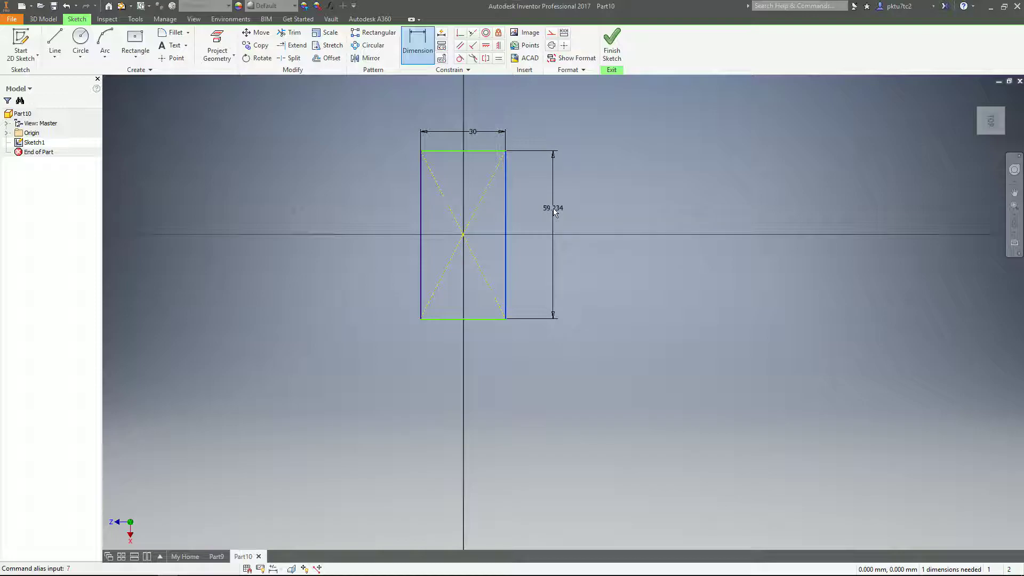
text(0)
click(555, 210)
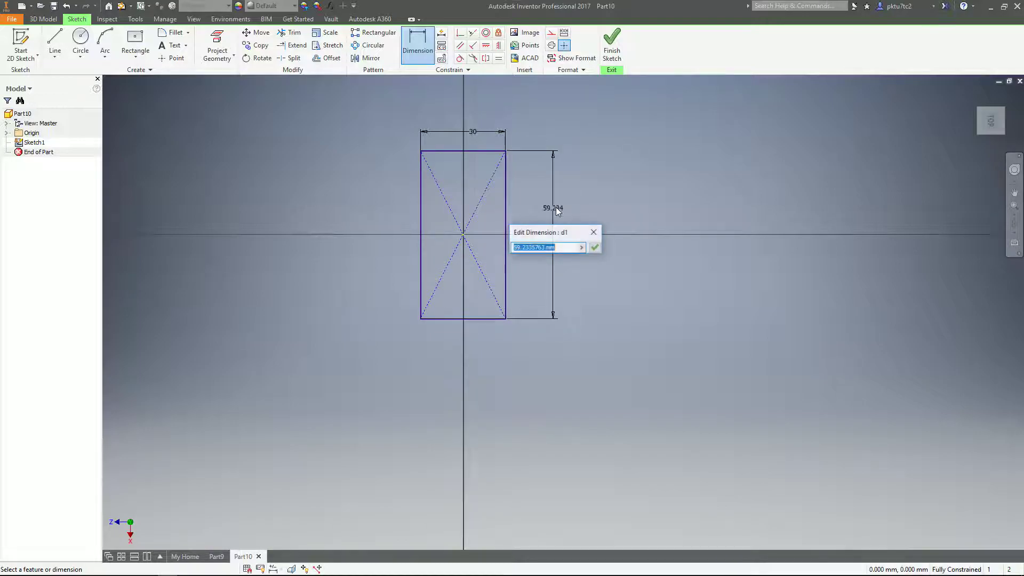
text(70)
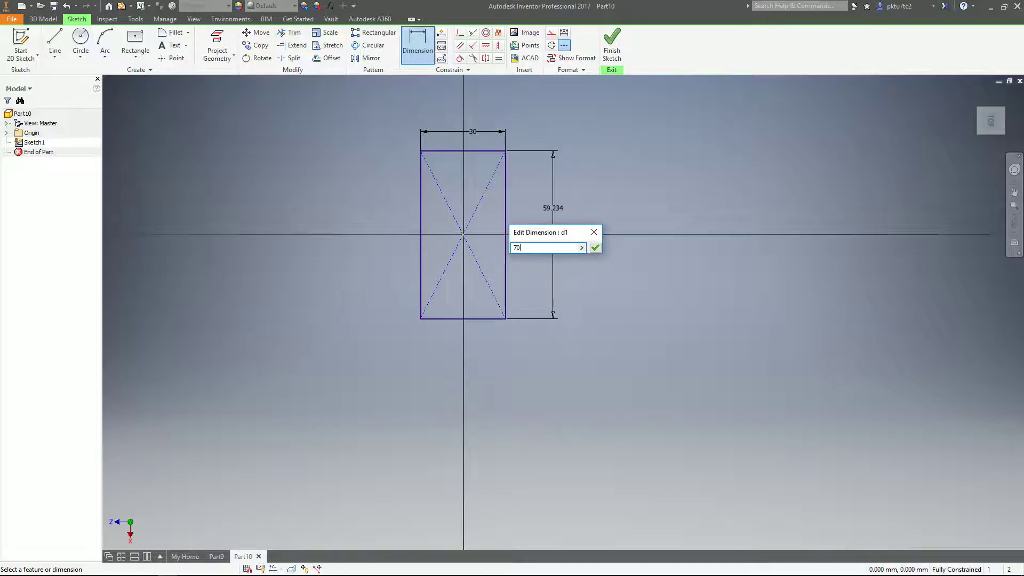
key(Return)
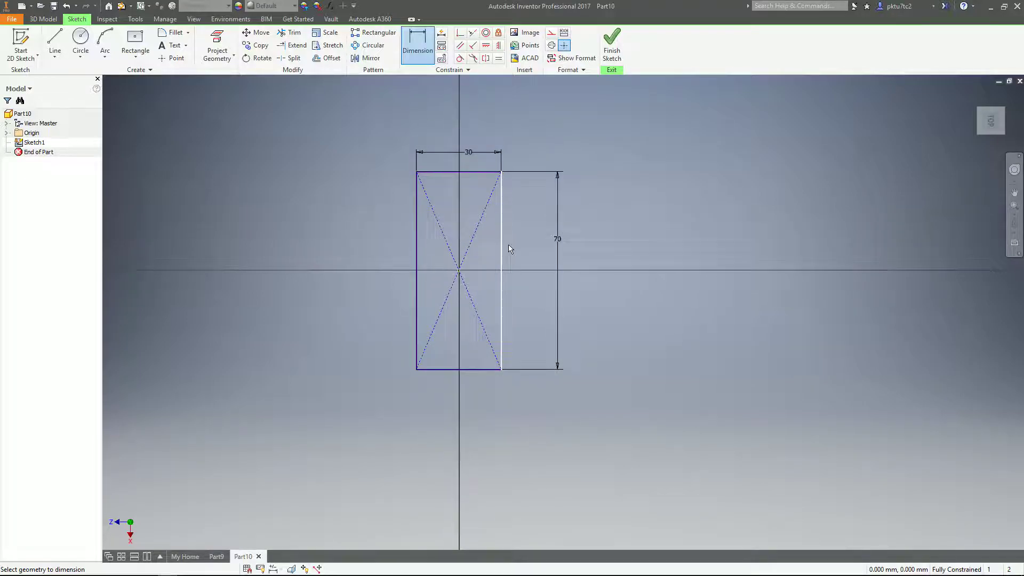
Step: Set the rectangle's long side to 60 mm and finish the sketch
click(558, 239)
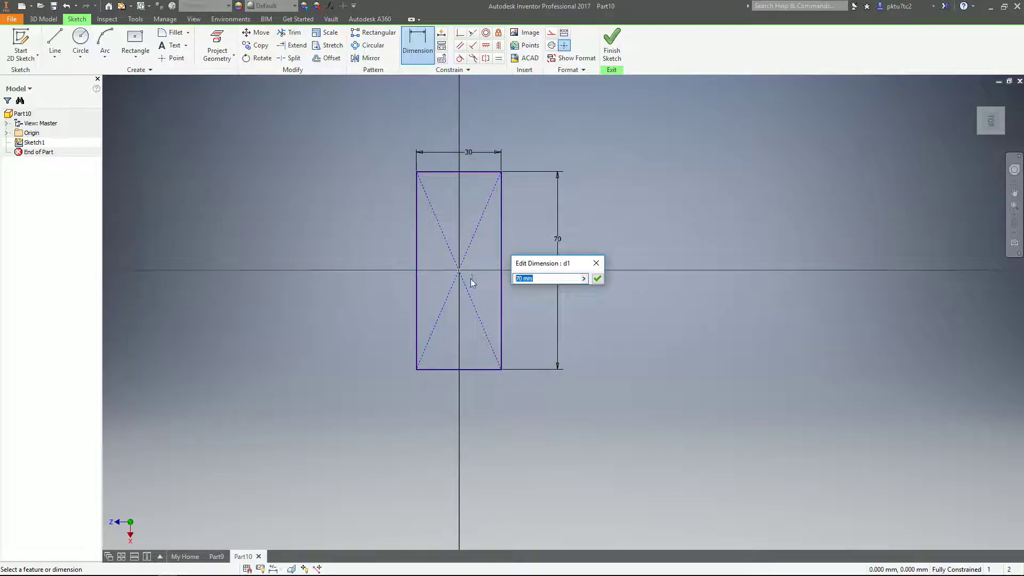
text(60)
key(Return)
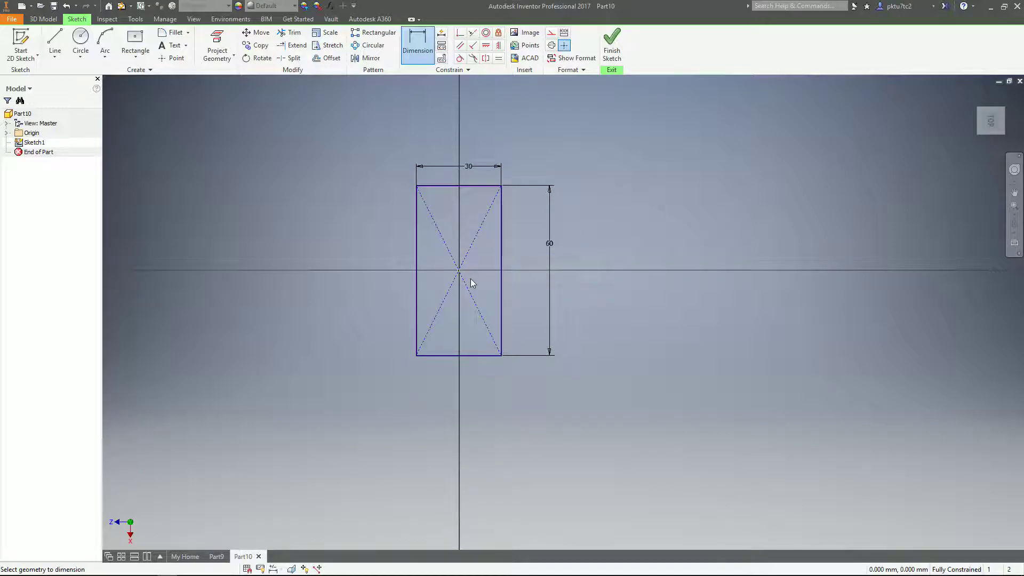
middle_drag(565, 292, 547, 285)
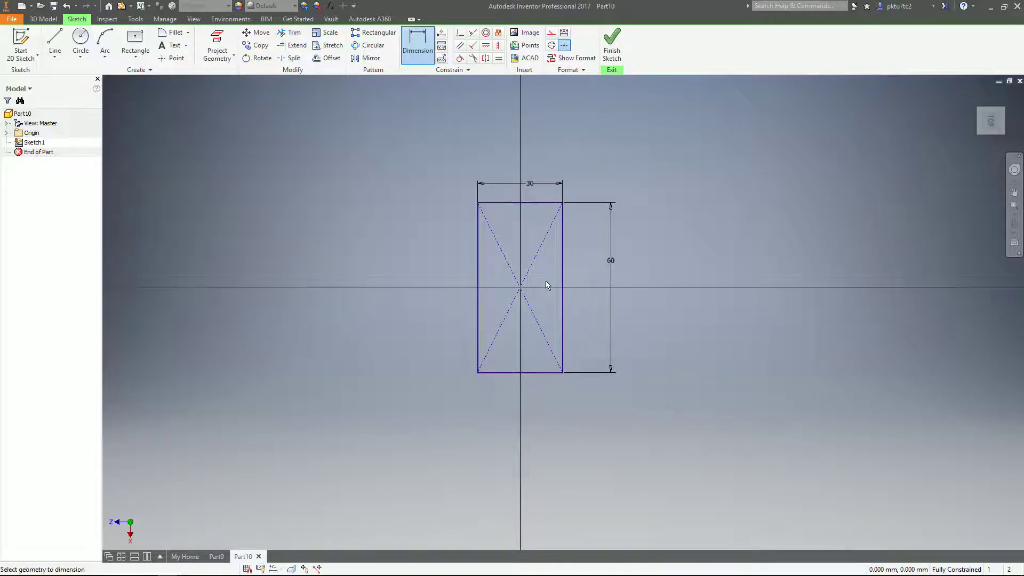
right_click(633, 239)
click(650, 247)
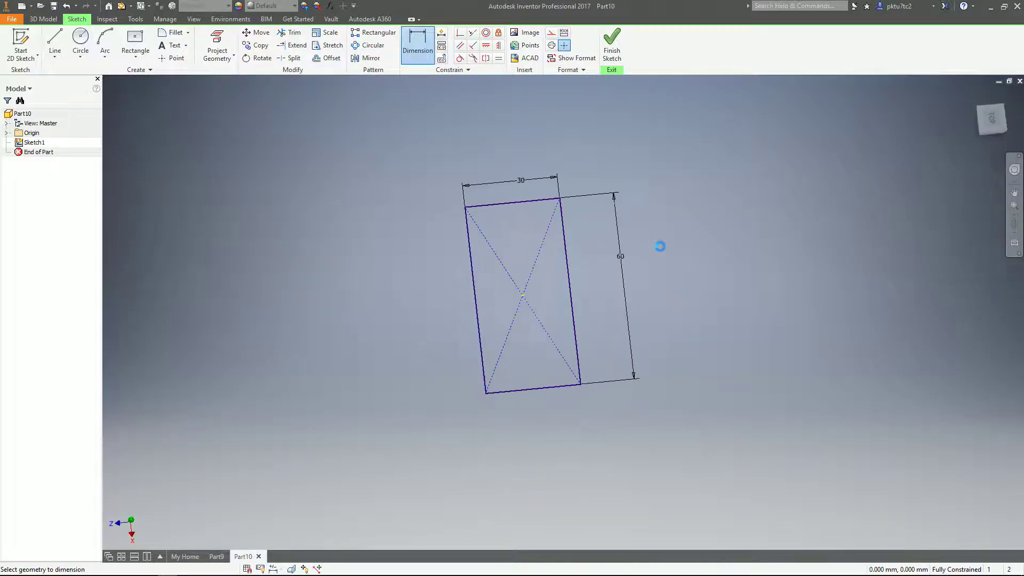
Step: Extrude the rectangle 5 mm as a solid plate
key(e)
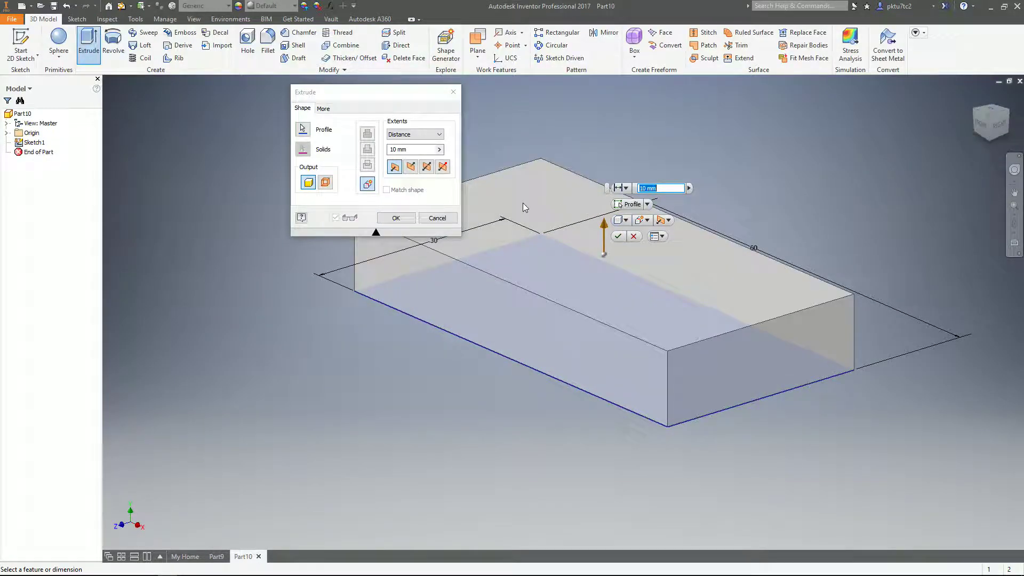
click(453, 92)
right_click(467, 158)
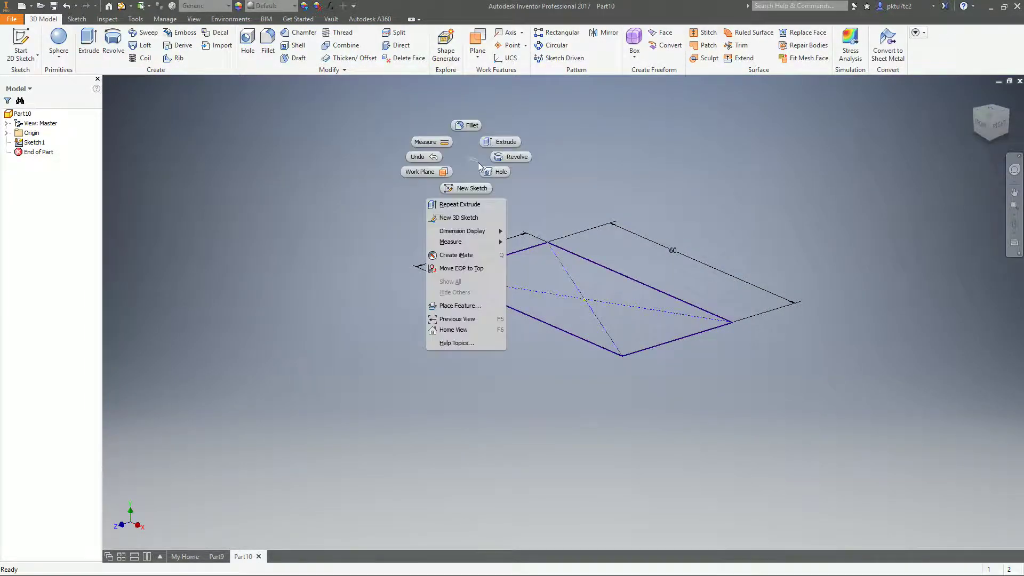
click(505, 142)
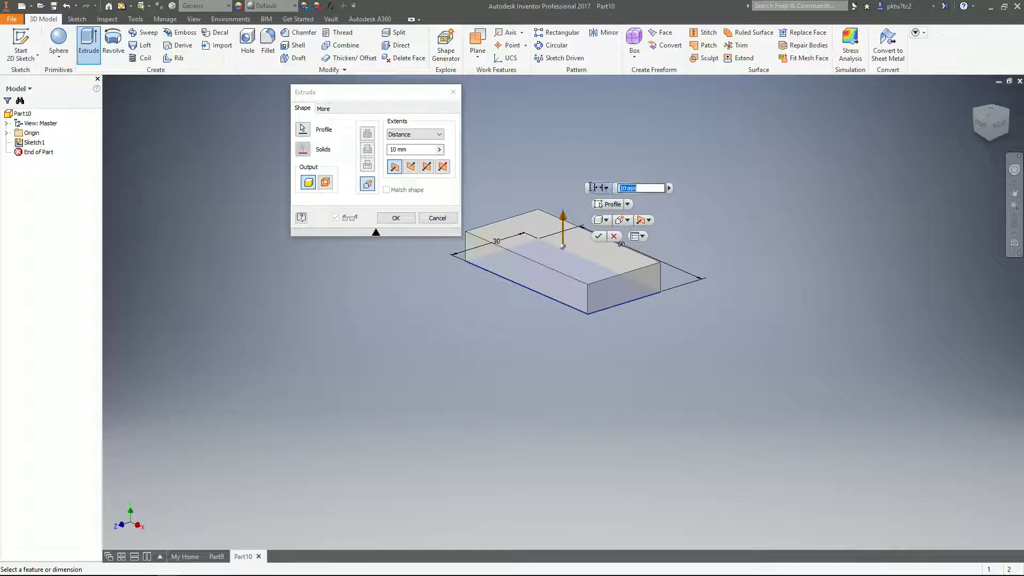
text(5)
click(412, 148)
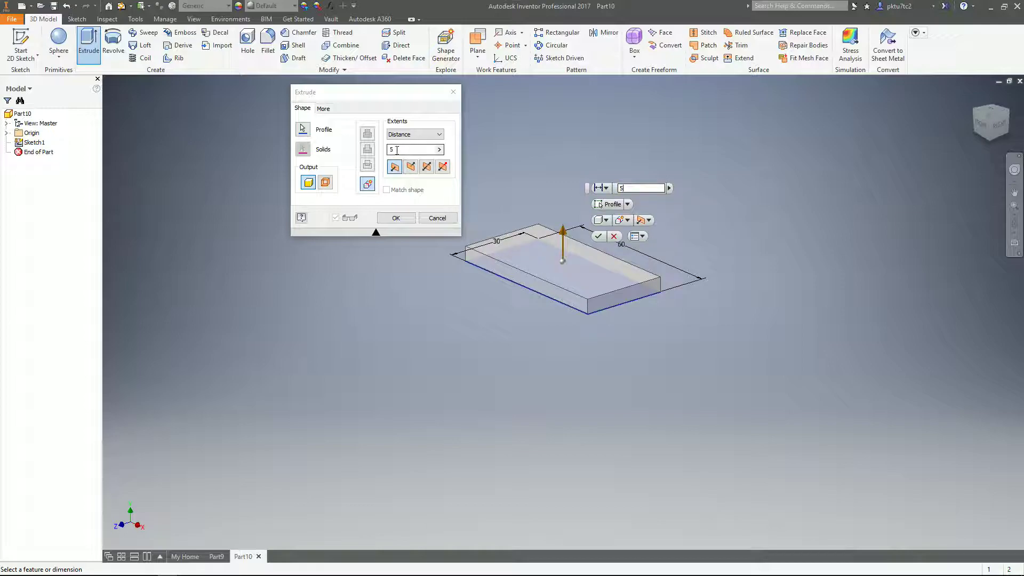
click(396, 218)
Step: Open the sketch behind Extrusion1 to review its dimensions and exit it
shift+middle_drag(672, 359, 704, 353)
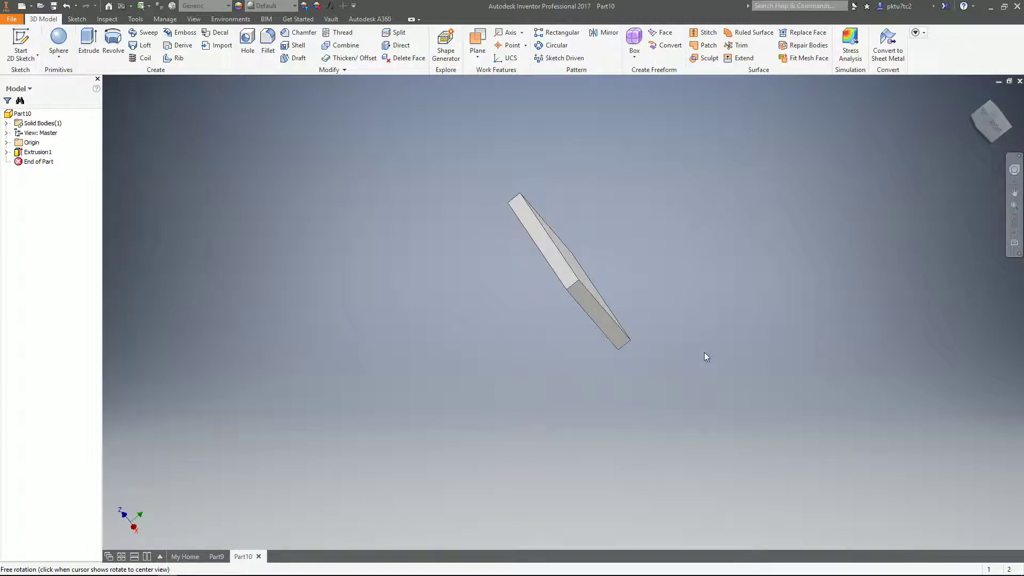
shift+middle_drag(606, 323, 458, 304)
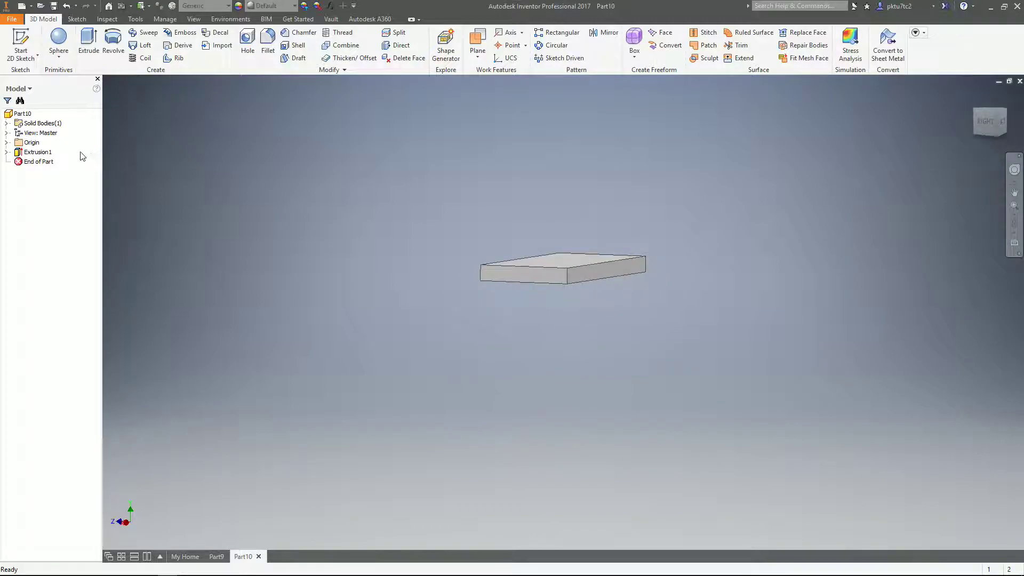
right_click(46, 155)
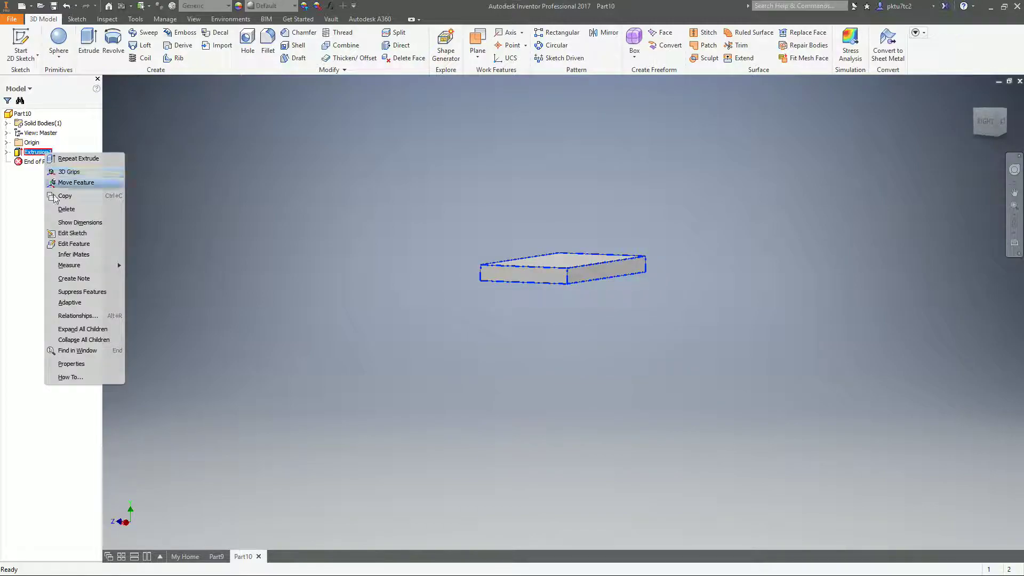
click(75, 235)
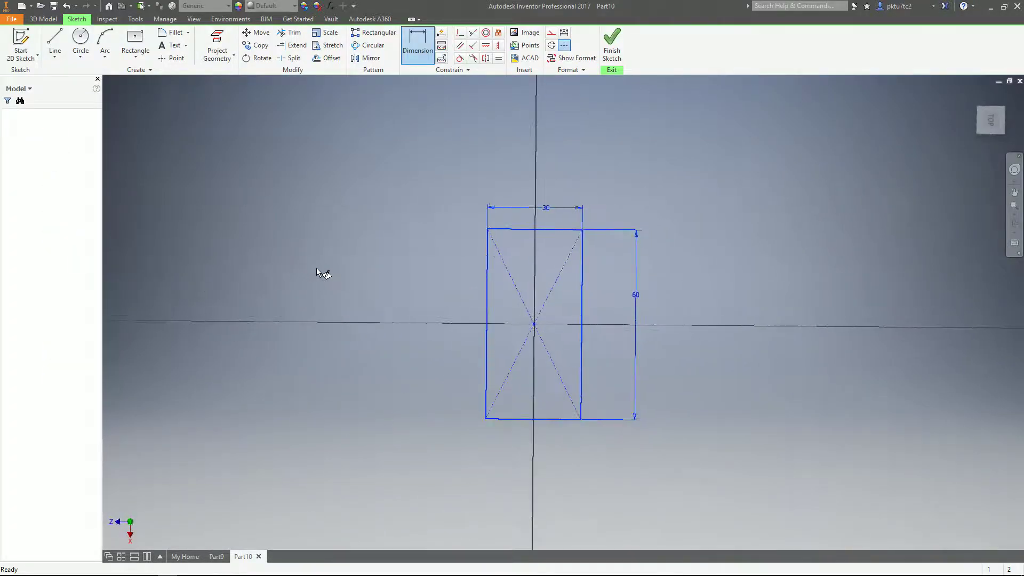
click(618, 63)
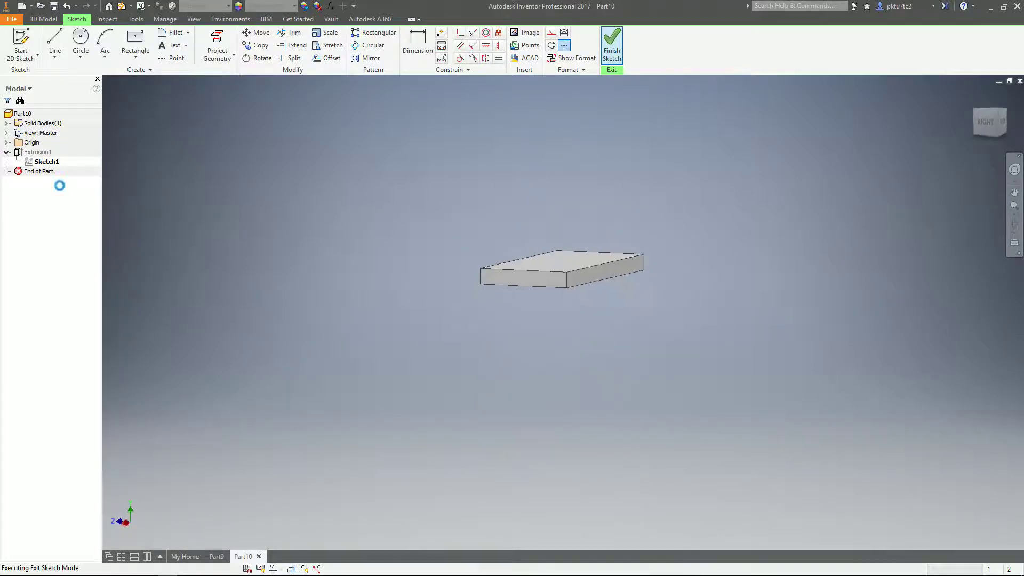
Step: Open the feature definition of Extrusion1 to review its extrusion settings and close it
right_click(38, 151)
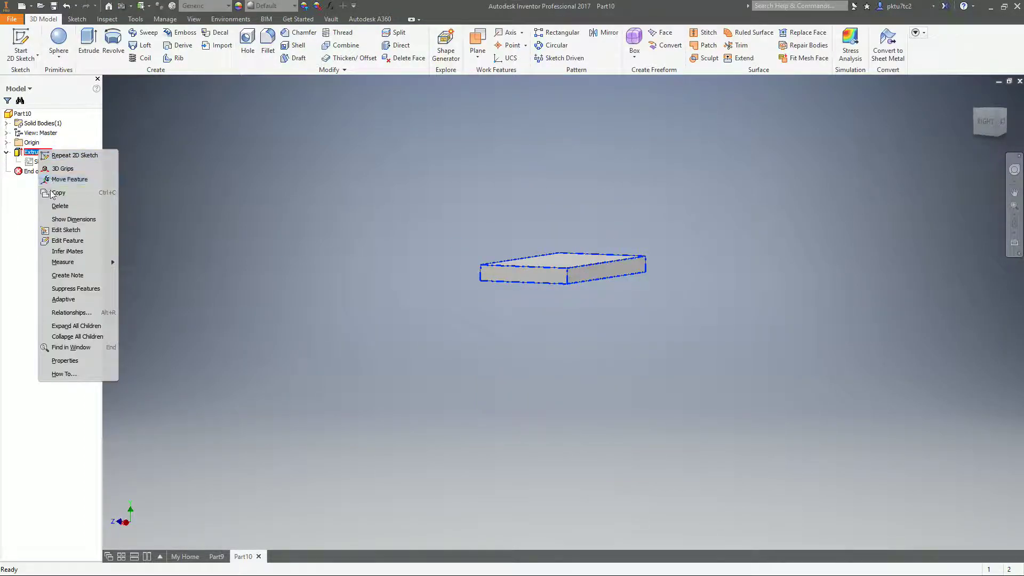
click(67, 241)
shift+middle_drag(549, 318, 494, 372)
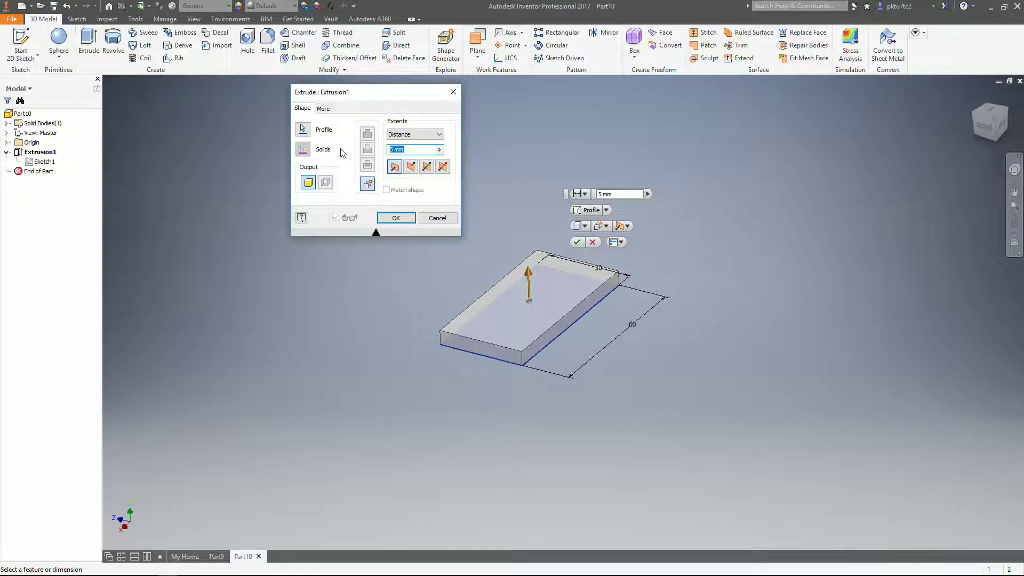
click(416, 224)
shift+middle_drag(589, 370, 613, 445)
middle_drag(647, 283, 512, 194)
shift+middle_drag(494, 348, 521, 337)
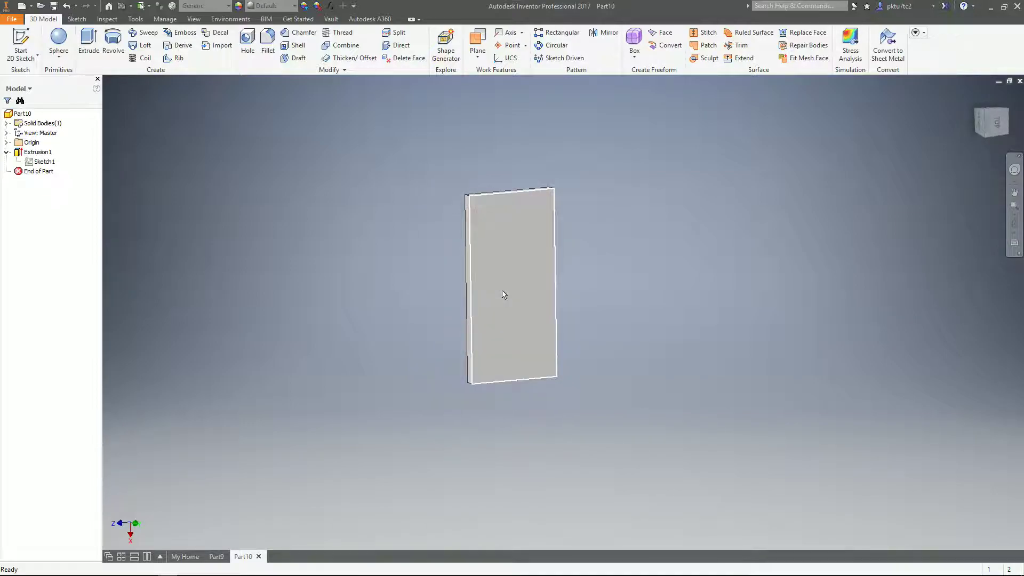
mouse_move(503, 294)
scroll(509, 212, down, 3)
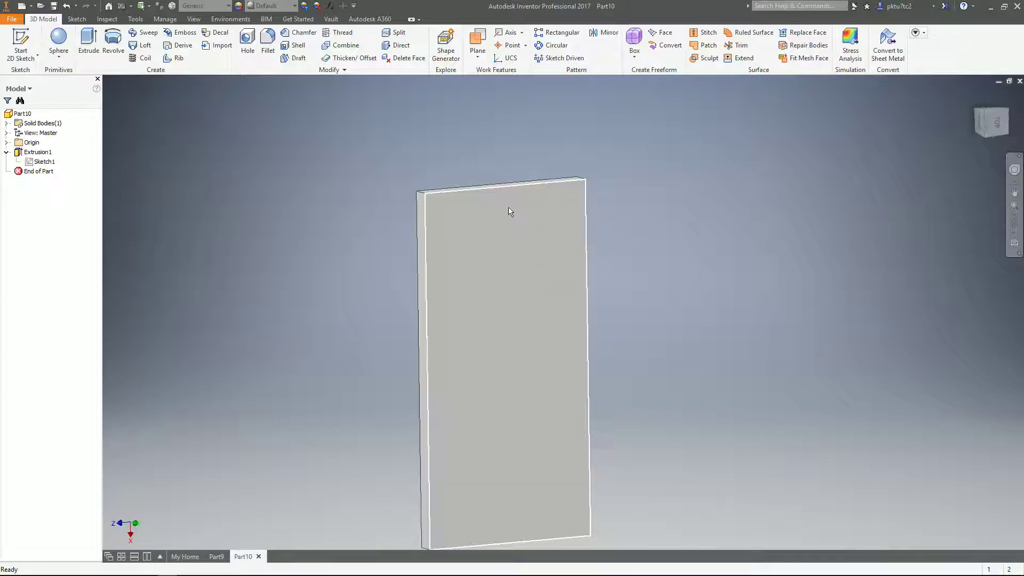
Step: Start a sketch on the plate's front face and draw a horizontal center point slot about 1.1 mm wide, centred near the upper edge
scroll(507, 226, up, 3)
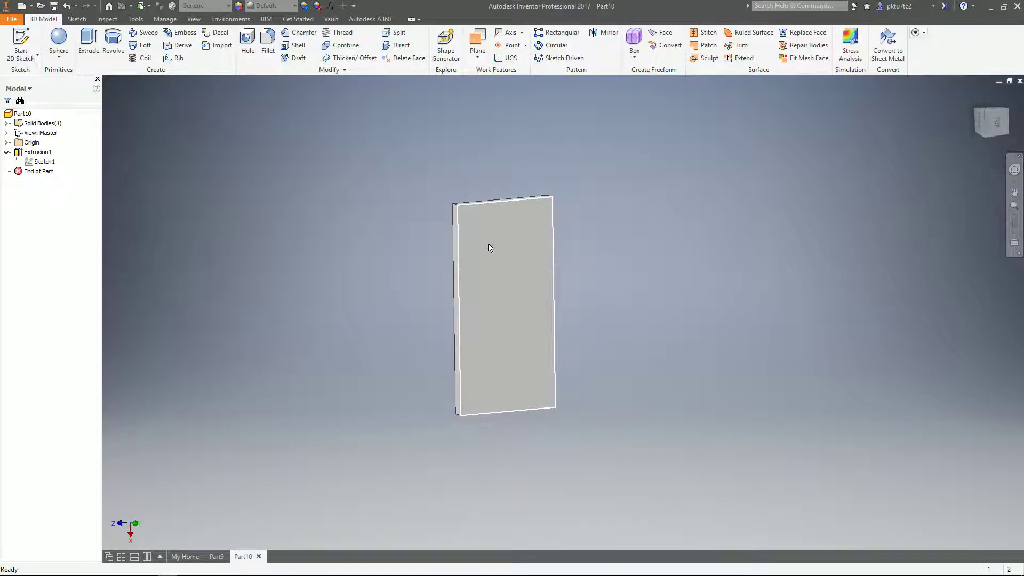
scroll(490, 248, down, 3)
click(521, 207)
click(582, 196)
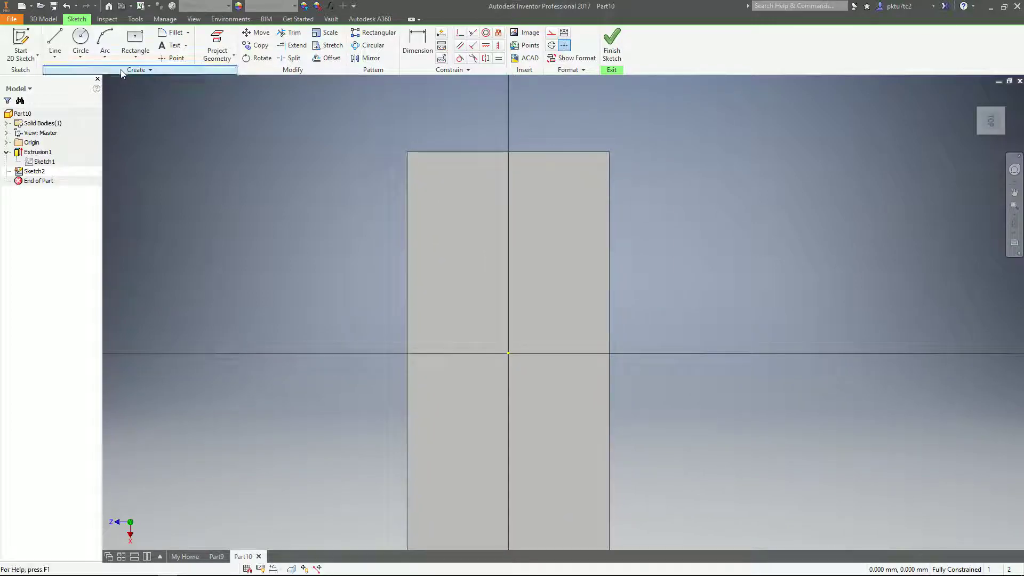
click(135, 56)
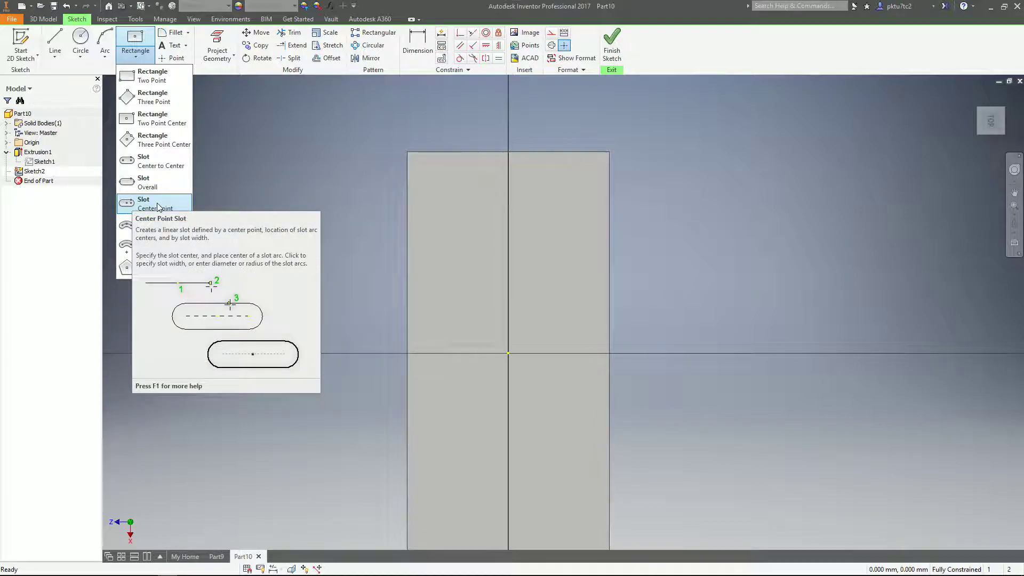
click(130, 206)
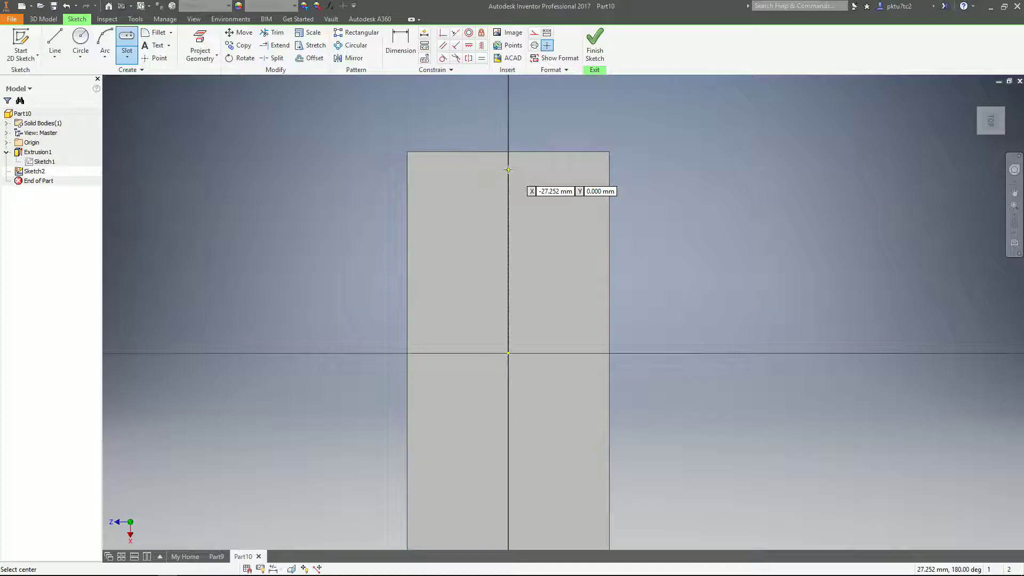
click(508, 180)
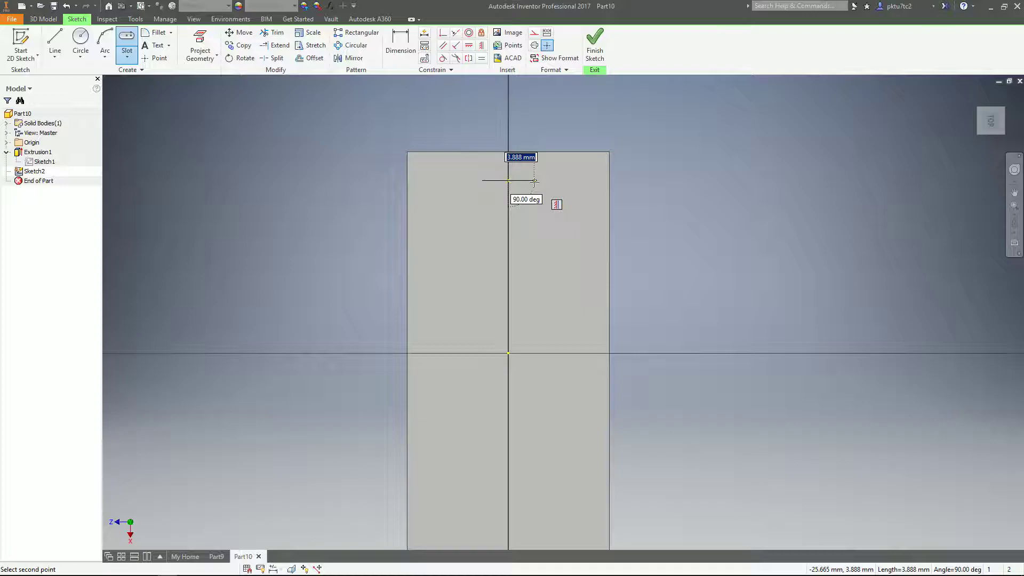
click(525, 181)
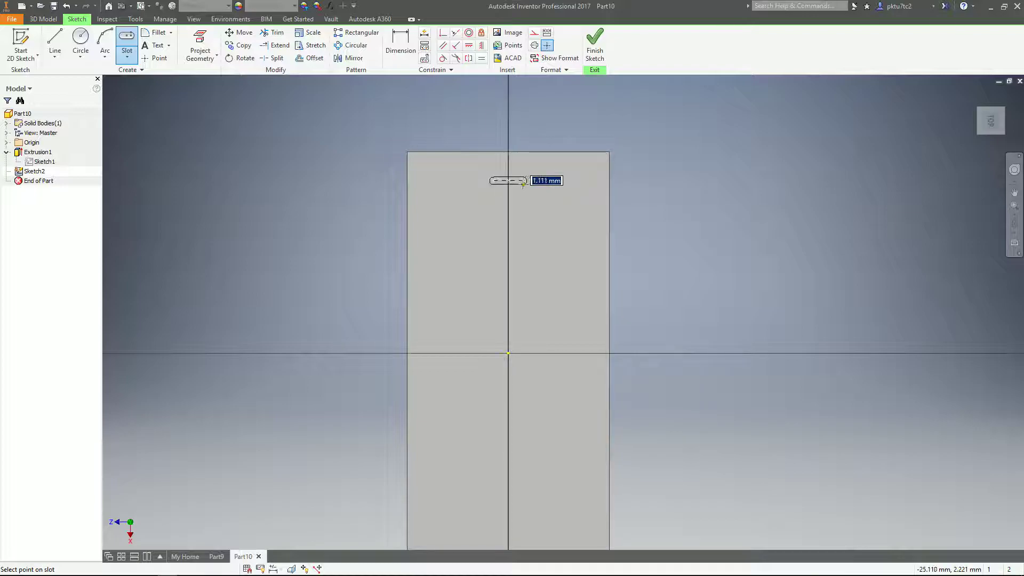
click(523, 184)
Step: Extrude the slot profile as a cut 0.4 mm deep into the plate
shift+middle_drag(586, 218, 557, 190)
key(e)
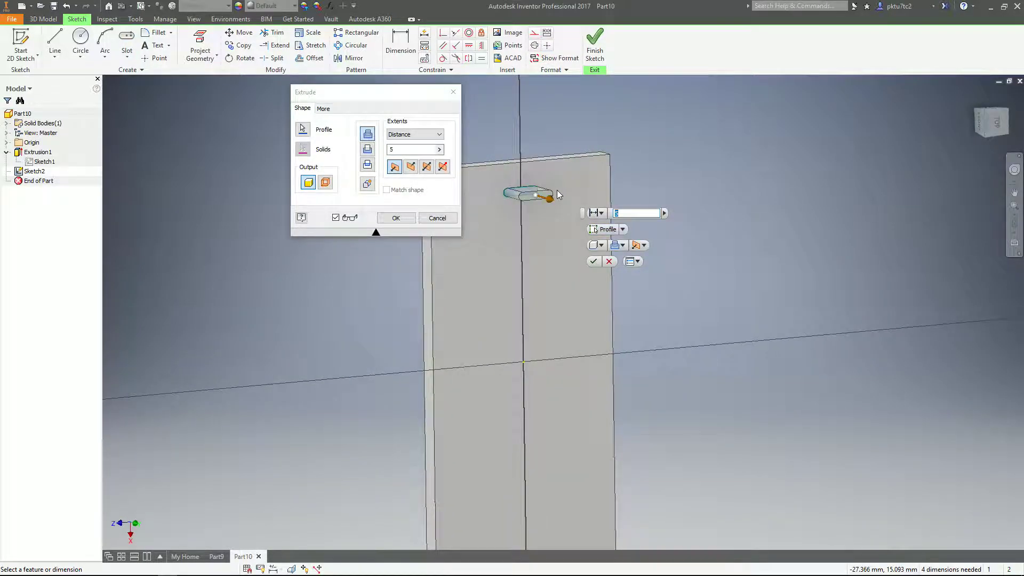
click(367, 148)
click(410, 167)
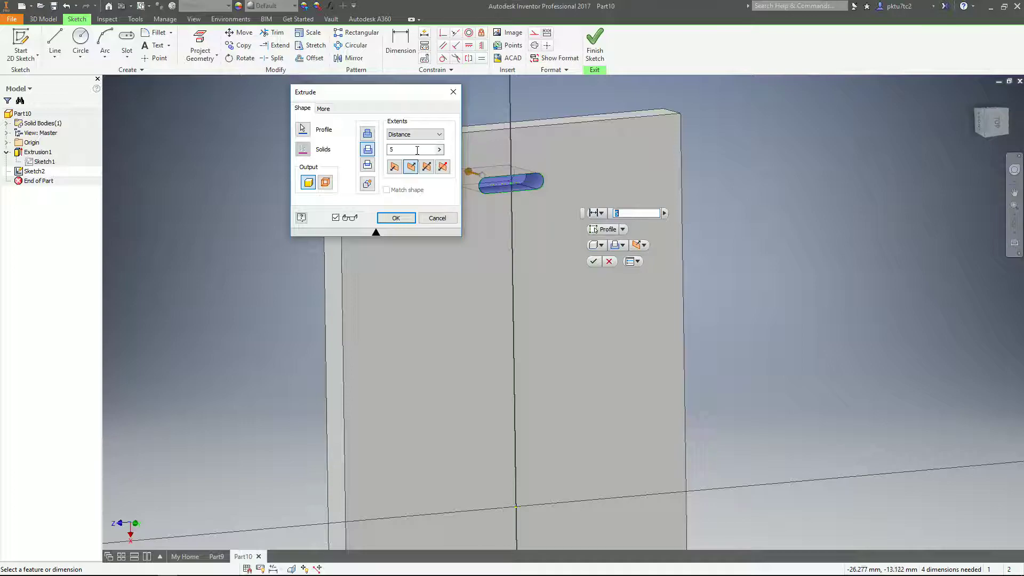
text(.)
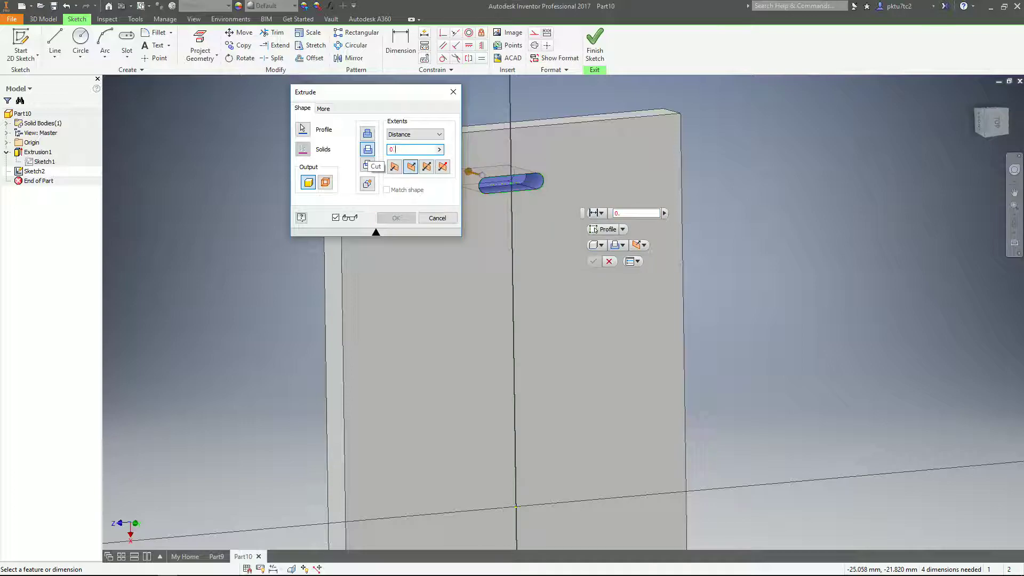
text(4)
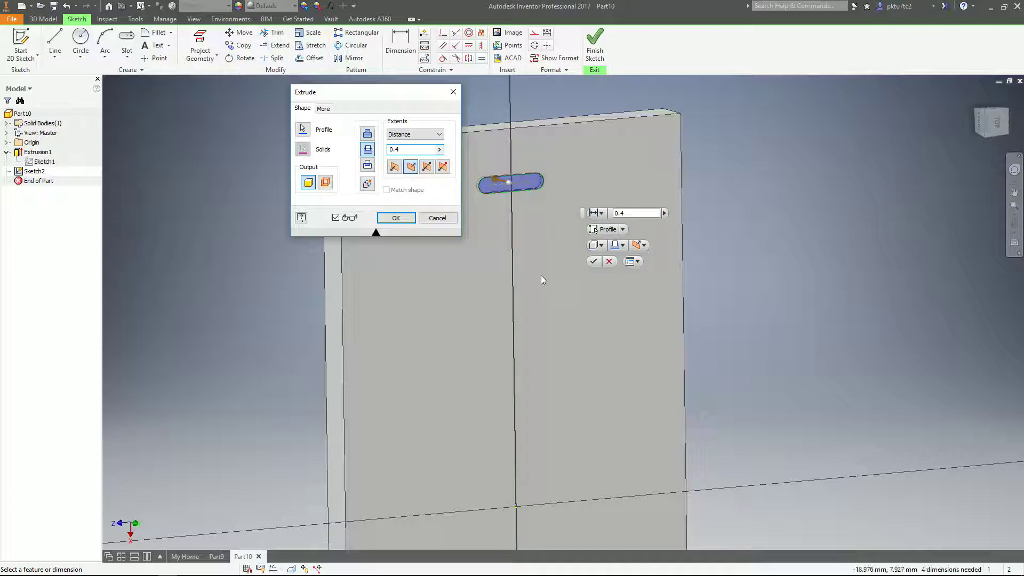
shift+middle_drag(545, 280, 579, 290)
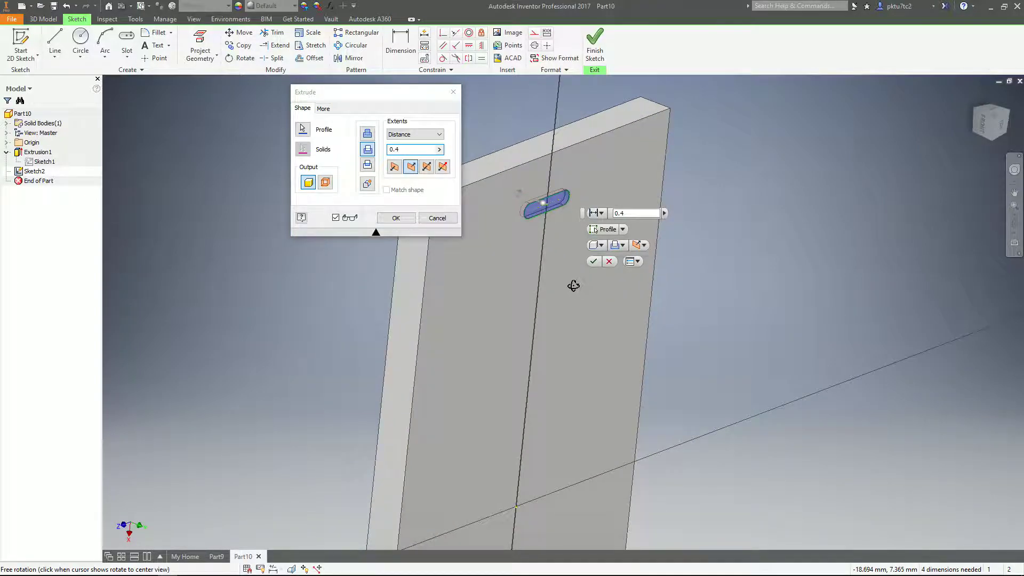
click(395, 218)
Step: Start a new sketch on the plate's slotted front face
mouse_move(534, 265)
shift+middle_down()
mouse_move(485, 260)
mouse_move(480, 249)
mouse_move(524, 260)
shift+middle_up()
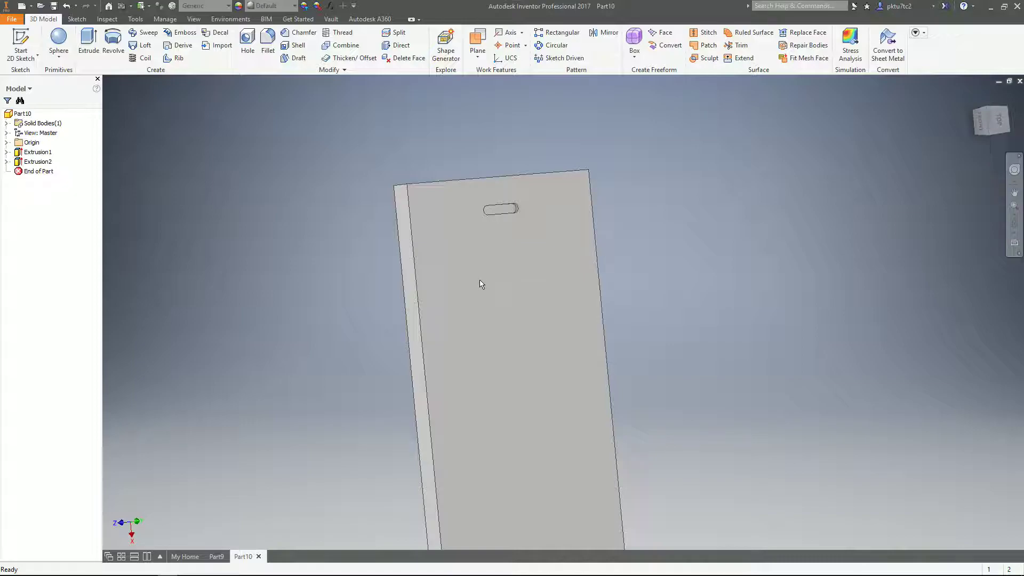
scroll(500, 233, down, 4)
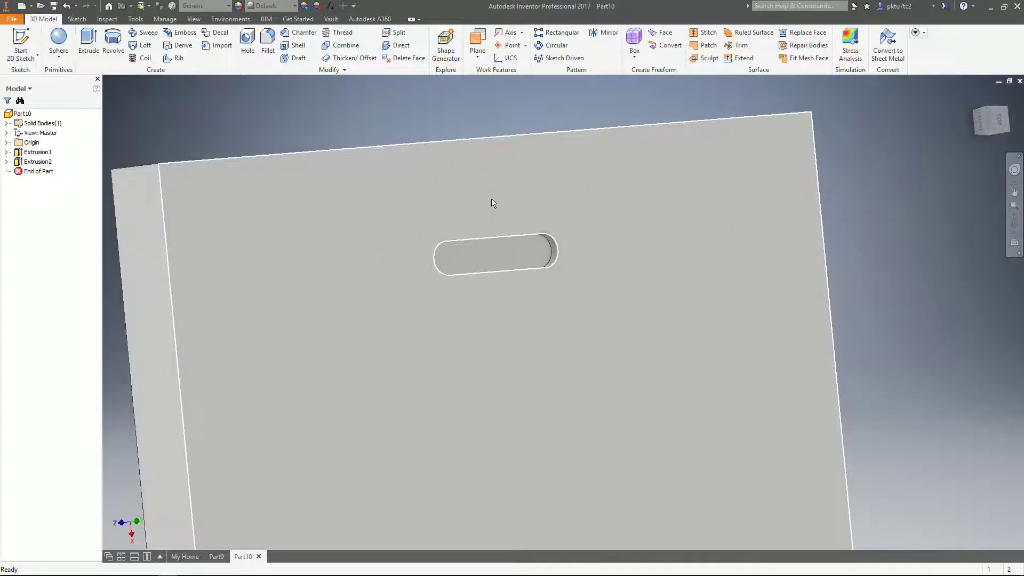
scroll(496, 205, up, 5)
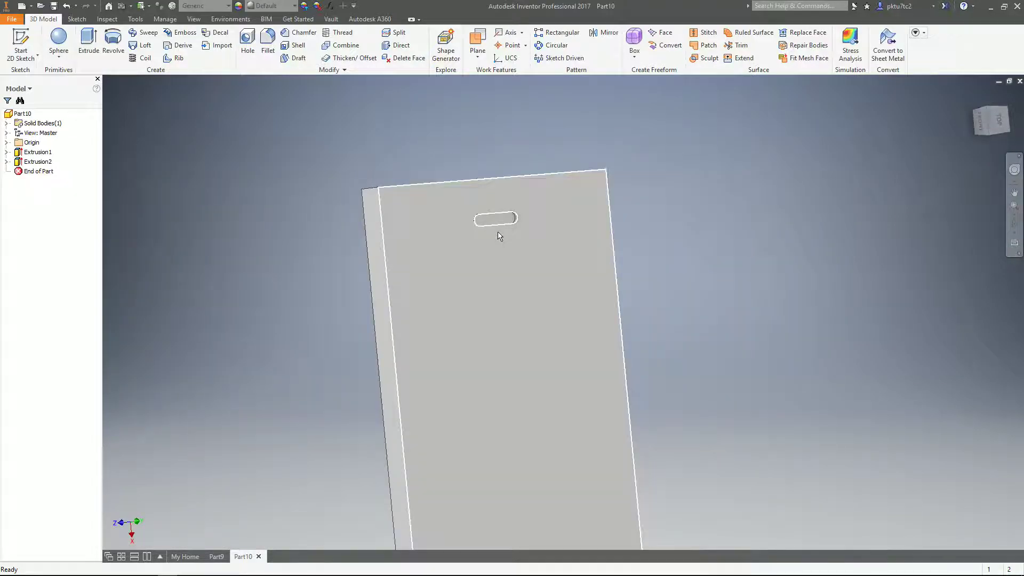
scroll(500, 236, up, 2)
middle_drag(489, 267, 505, 230)
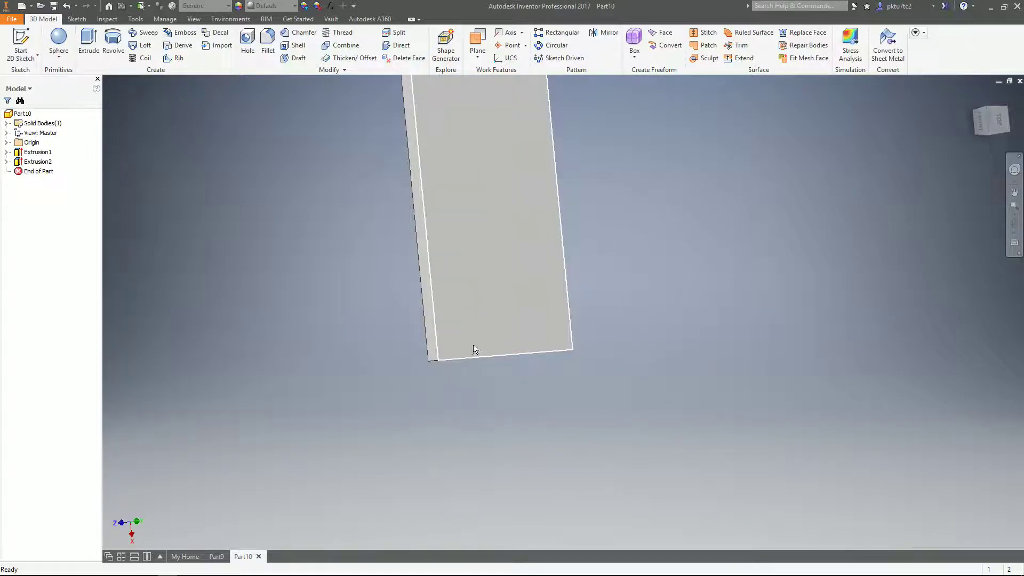
scroll(486, 346, up, 3)
shift+middle_drag(457, 348, 506, 368)
click(435, 288)
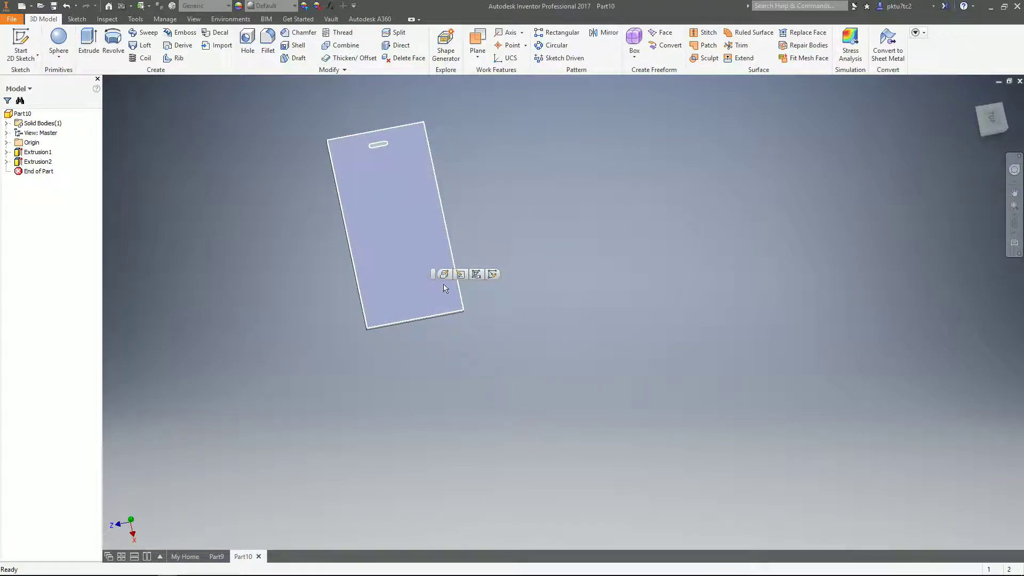
click(446, 275)
mouse_move(565, 393)
middle_down()
mouse_move(498, 291)
mouse_move(481, 352)
middle_up()
scroll(504, 291, down, 3)
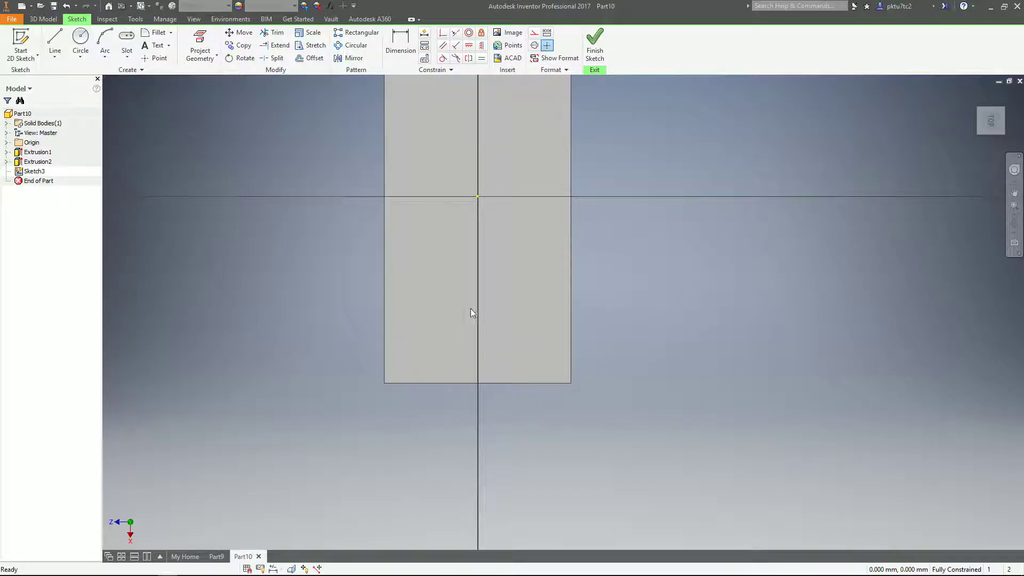
scroll(525, 273, up, 5)
scroll(509, 300, down, 6)
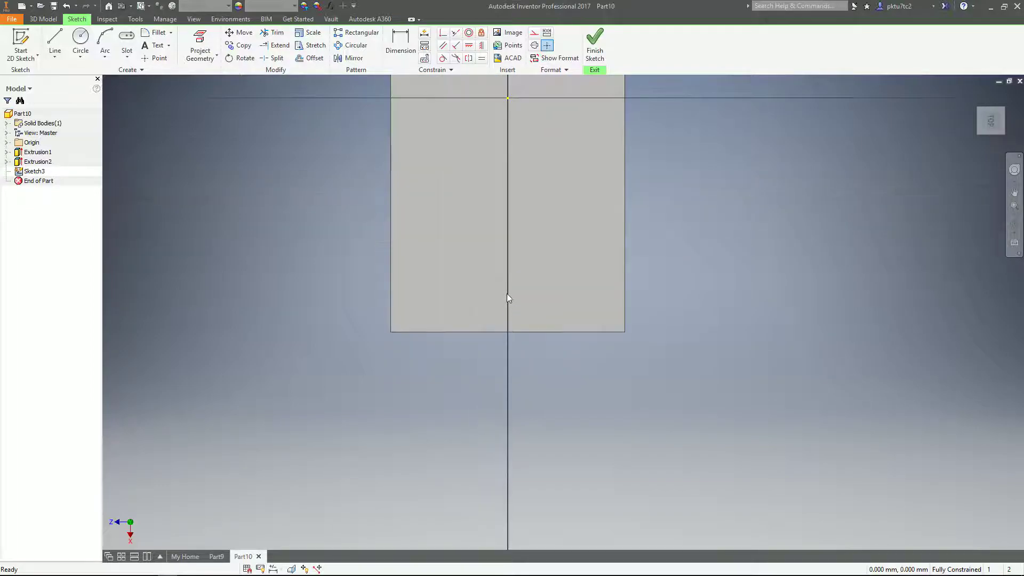
Step: Sketch a center point circle about 5.7 mm in diameter on the vertical centreline near the plate's lower edge and finish the sketch
right_click(362, 236)
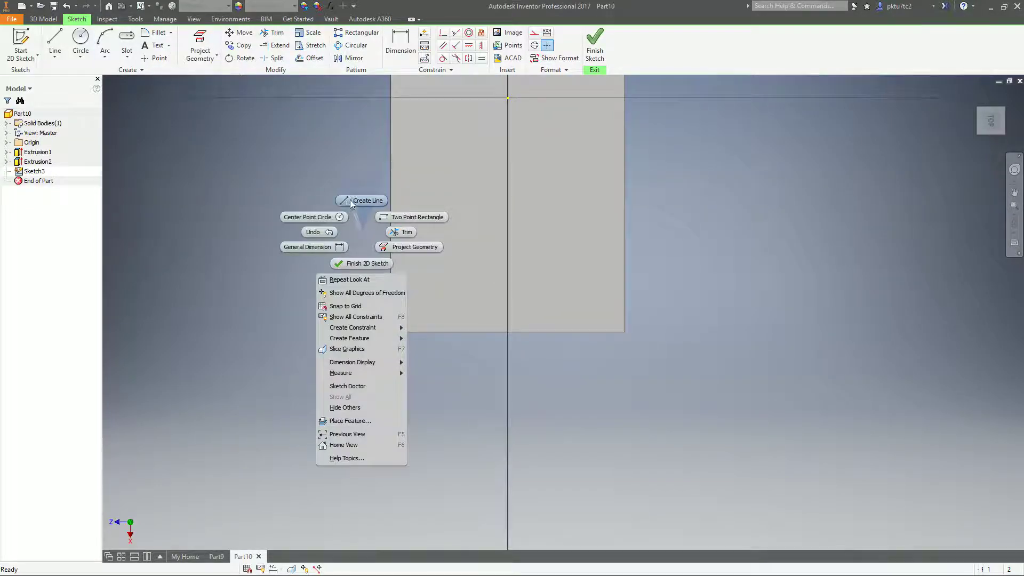
click(319, 217)
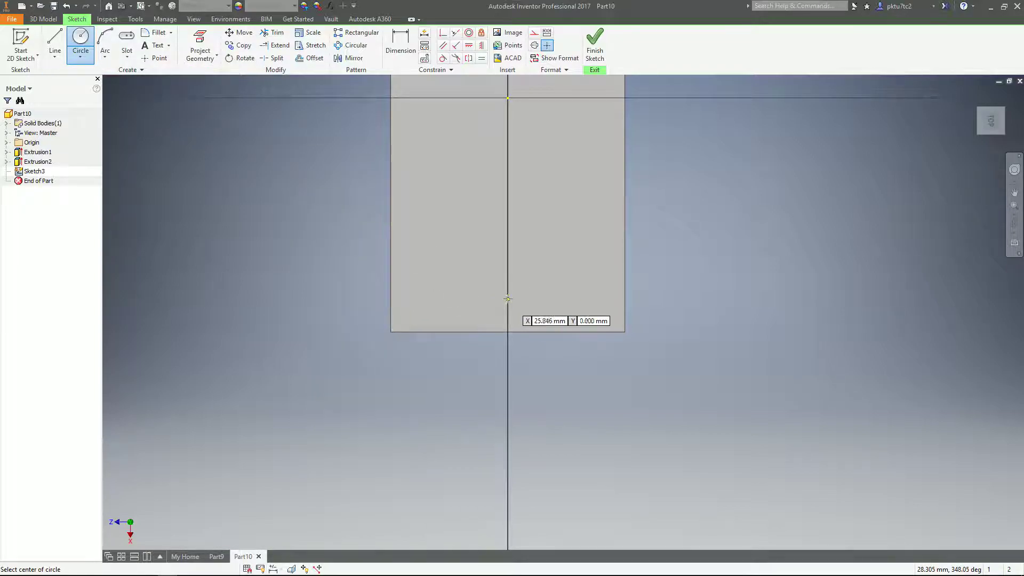
scroll(521, 322, up, 2)
middle_drag(514, 297, 507, 352)
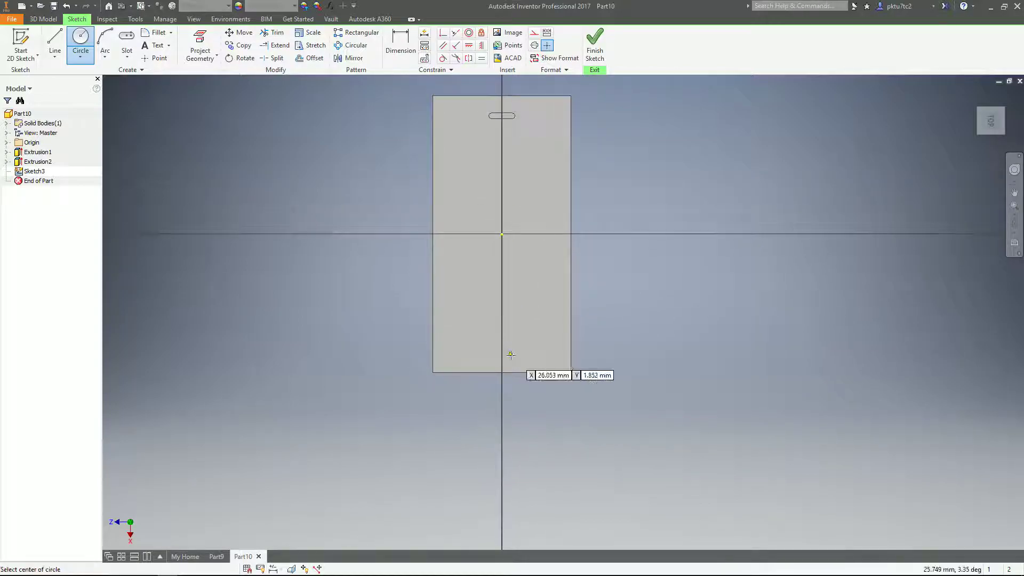
click(501, 348)
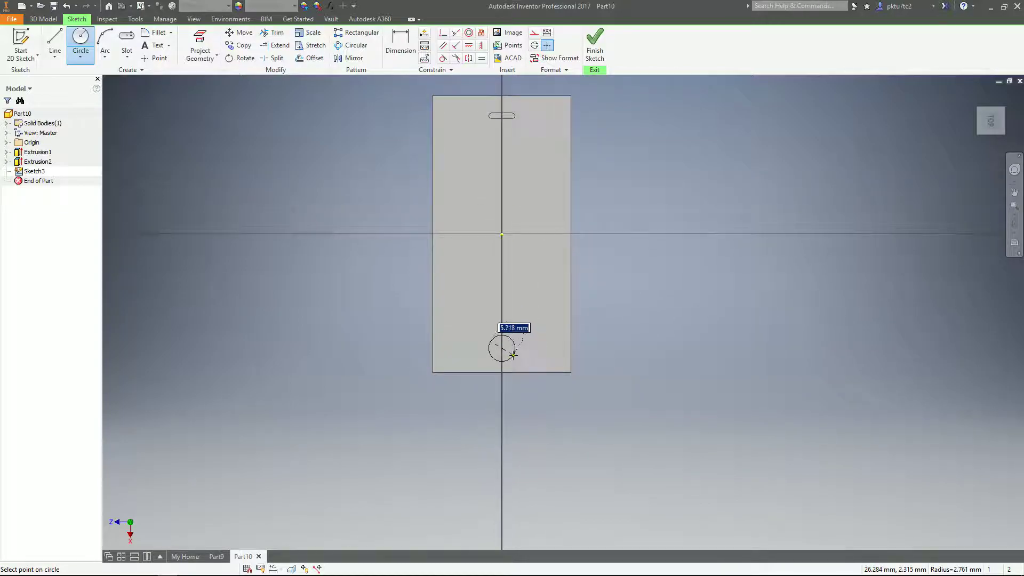
click(513, 355)
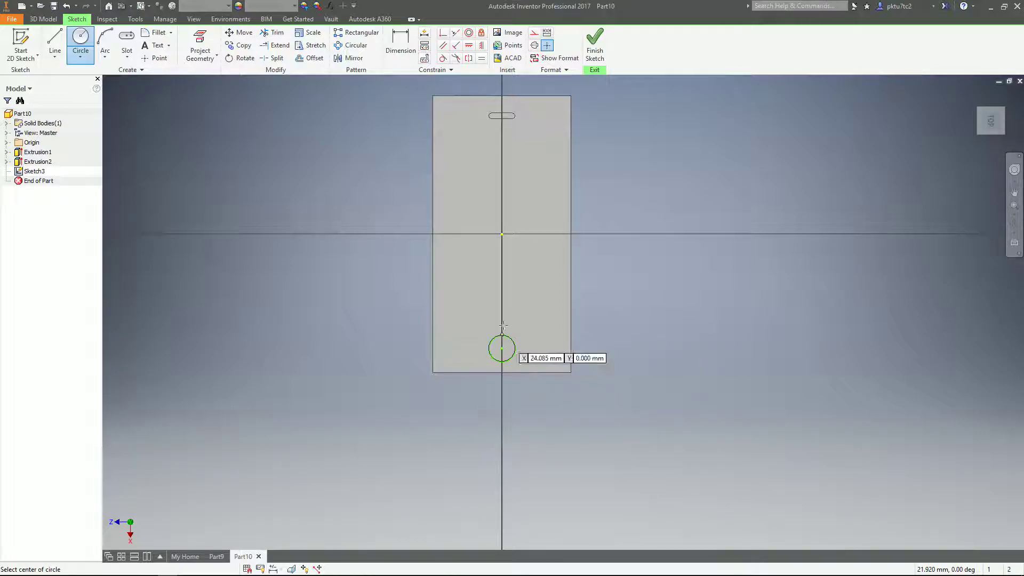
right_click(635, 293)
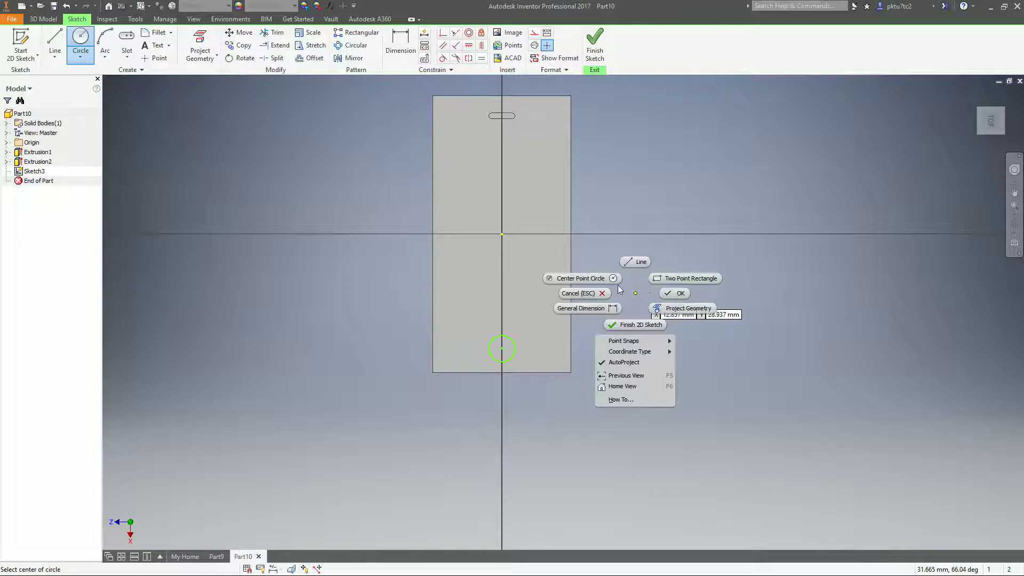
click(632, 324)
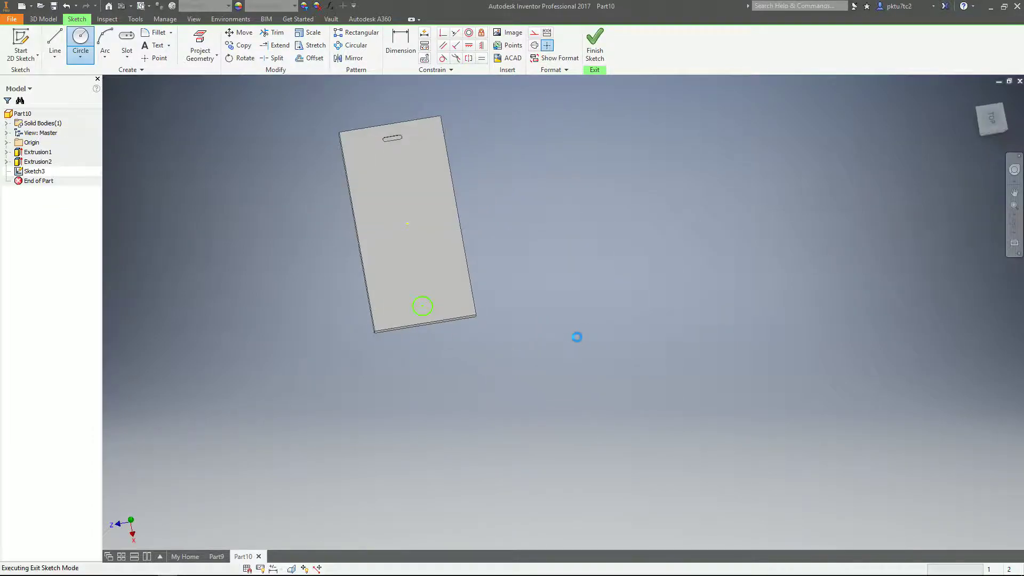
Step: Extrude the circle as a cut 0.6 mm deep into the plate
key(e)
middle_drag(436, 323, 533, 354)
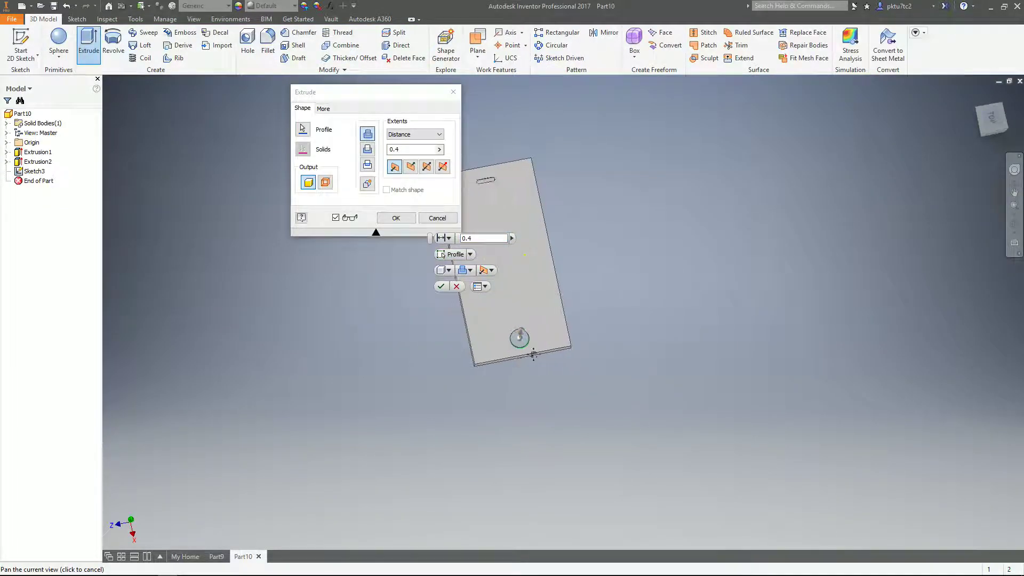
scroll(542, 331, up, 3)
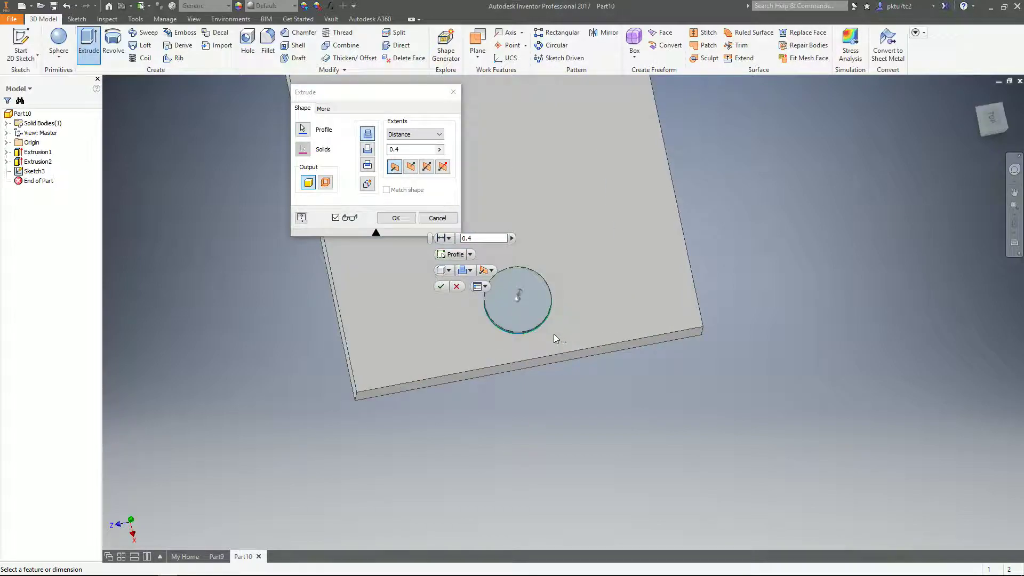
shift+middle_drag(576, 319, 603, 288)
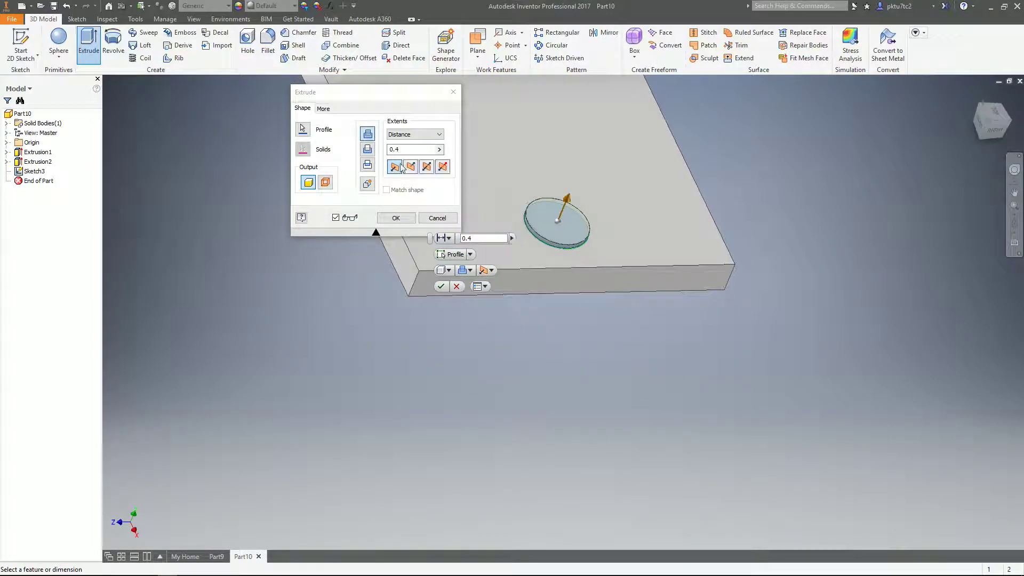
click(367, 150)
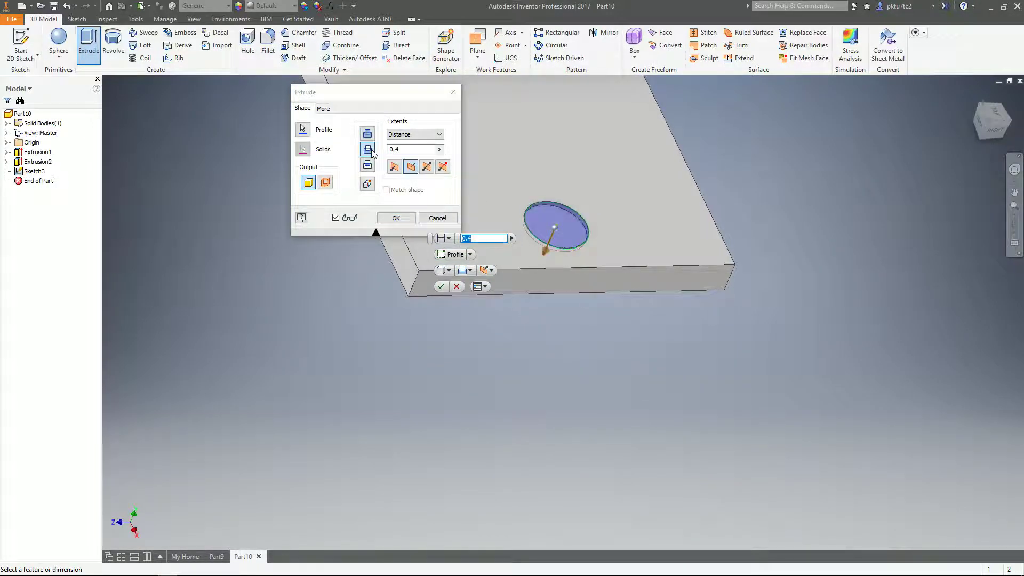
click(401, 150)
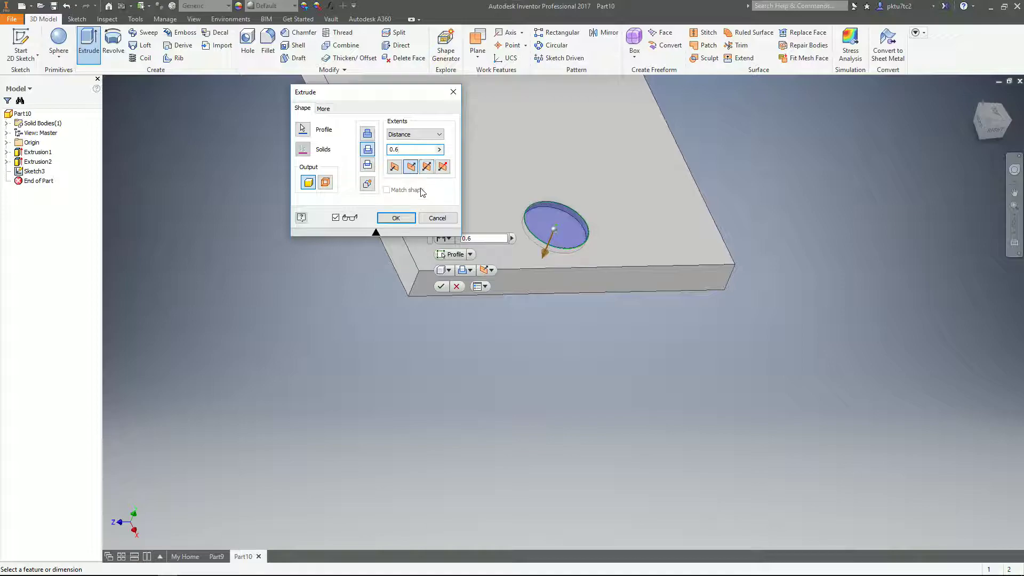
click(399, 223)
Step: Start a new sketch on the plate's plain back face
scroll(586, 310, down, 5)
shift+middle_drag(586, 310, 515, 335)
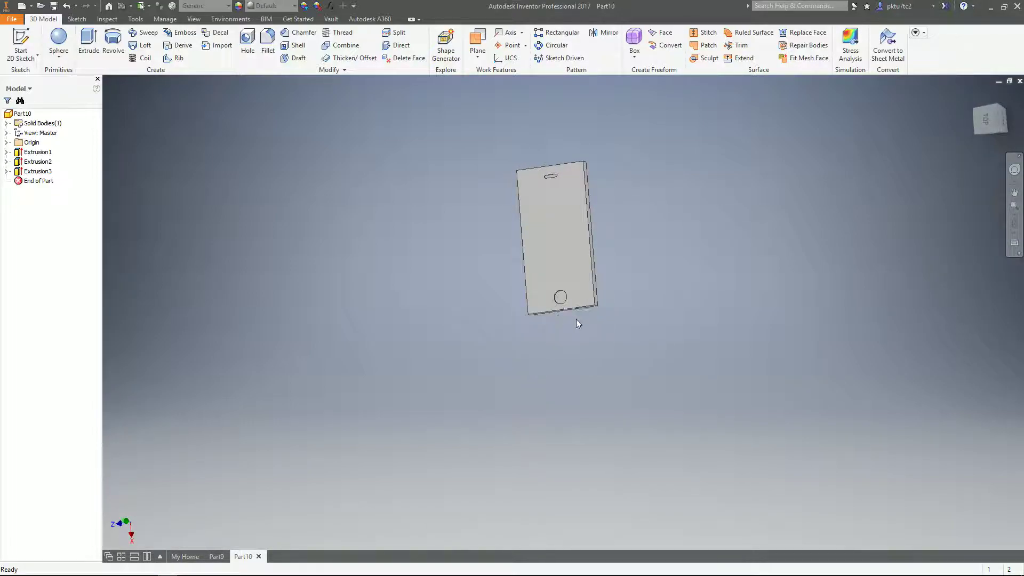
shift+middle_drag(578, 322, 369, 333)
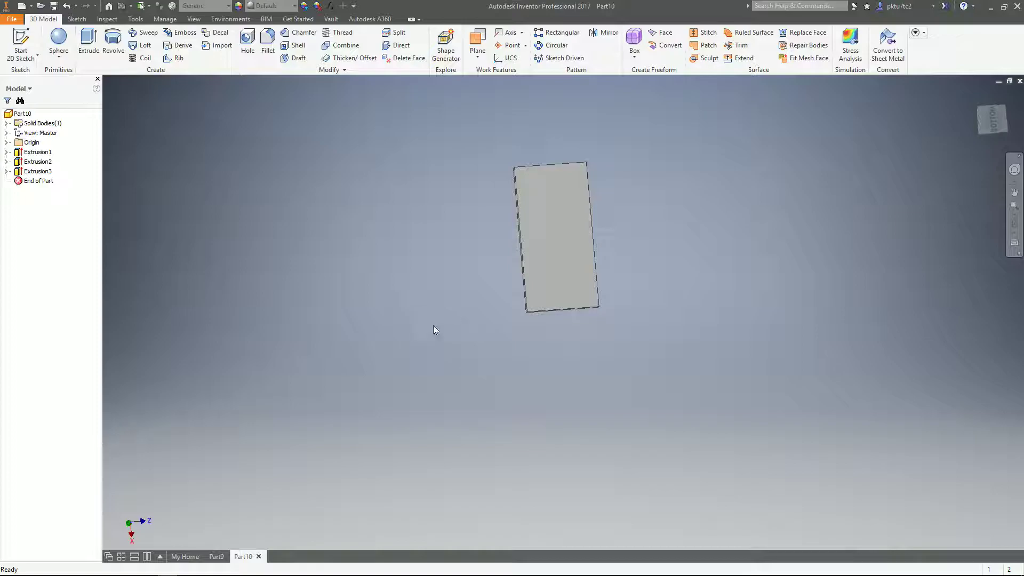
click(553, 184)
click(606, 170)
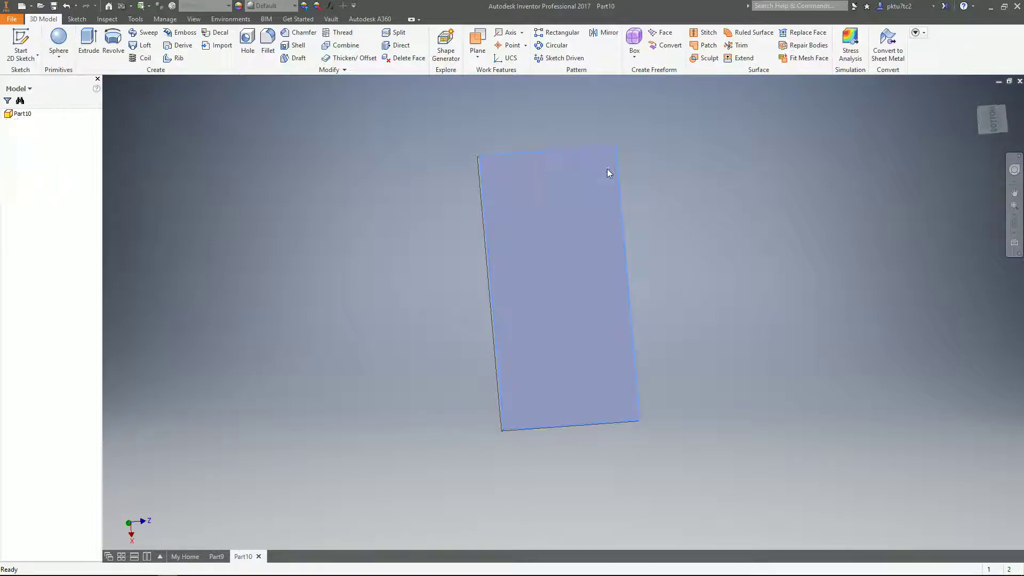
middle_drag(522, 211, 507, 263)
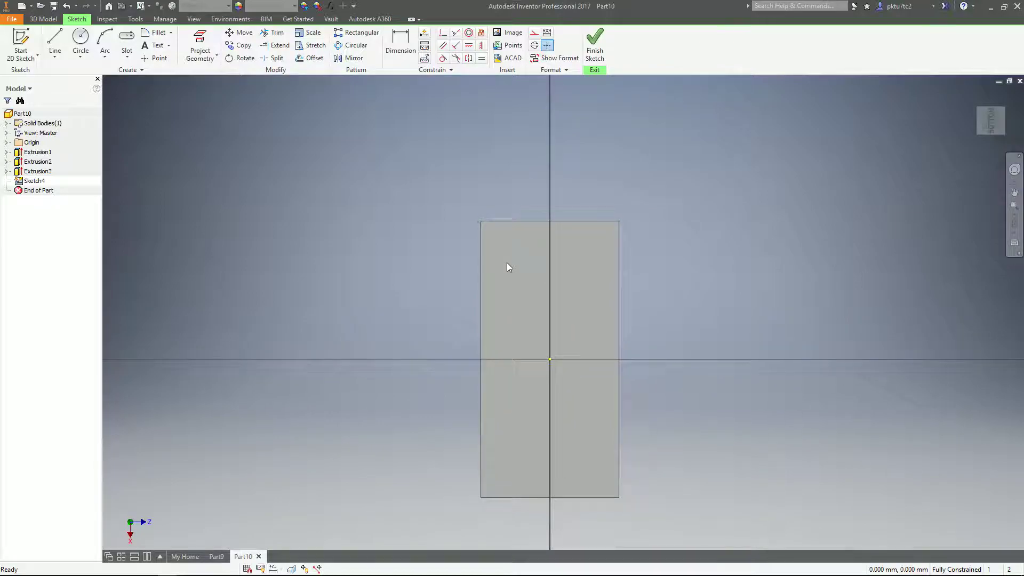
Step: Sketch a center point circle close to the upper-left corner of the plate's back face for the camera lens
click(80, 40)
scroll(450, 256, down, 3)
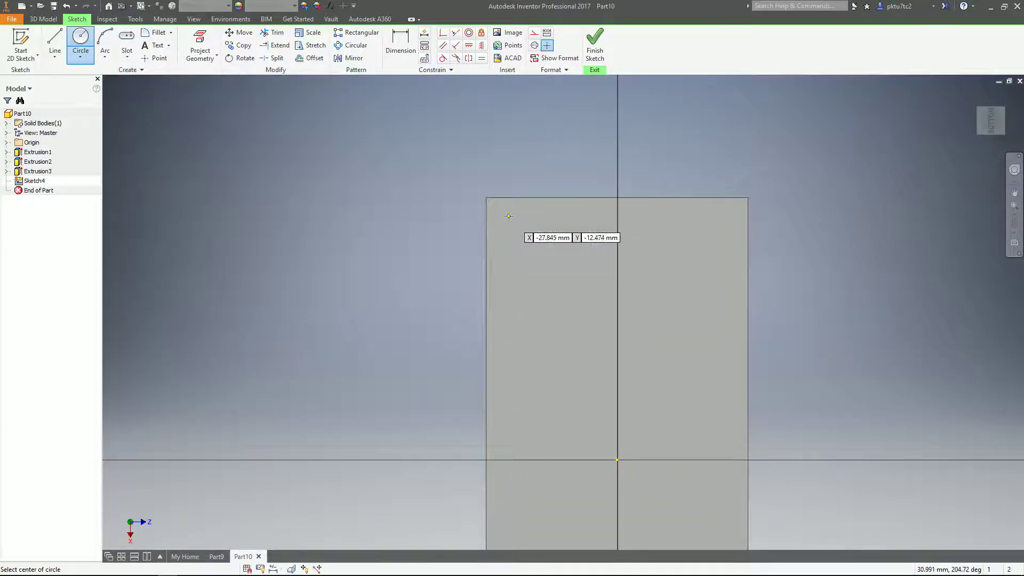
click(510, 218)
click(520, 227)
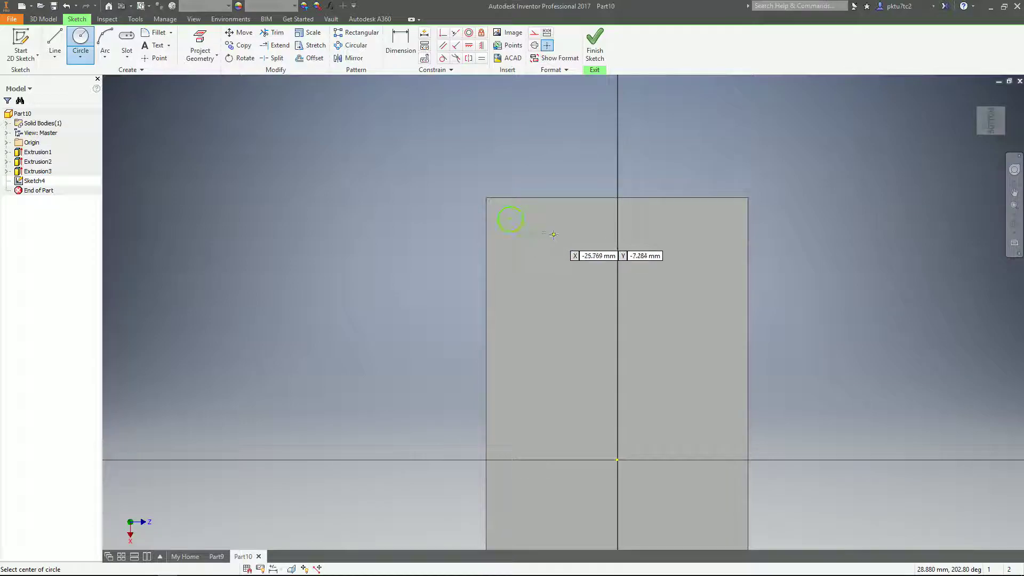
Step: Sketch a second circle, about a third as large, level with the first and between it and the vertical centreline
scroll(553, 236, up, 2)
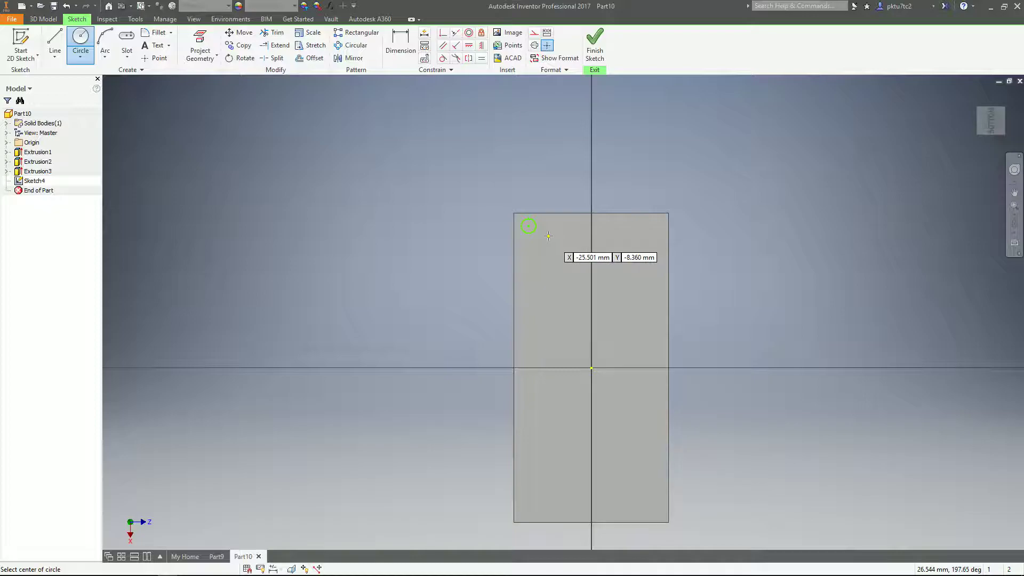
scroll(547, 229, down, 2)
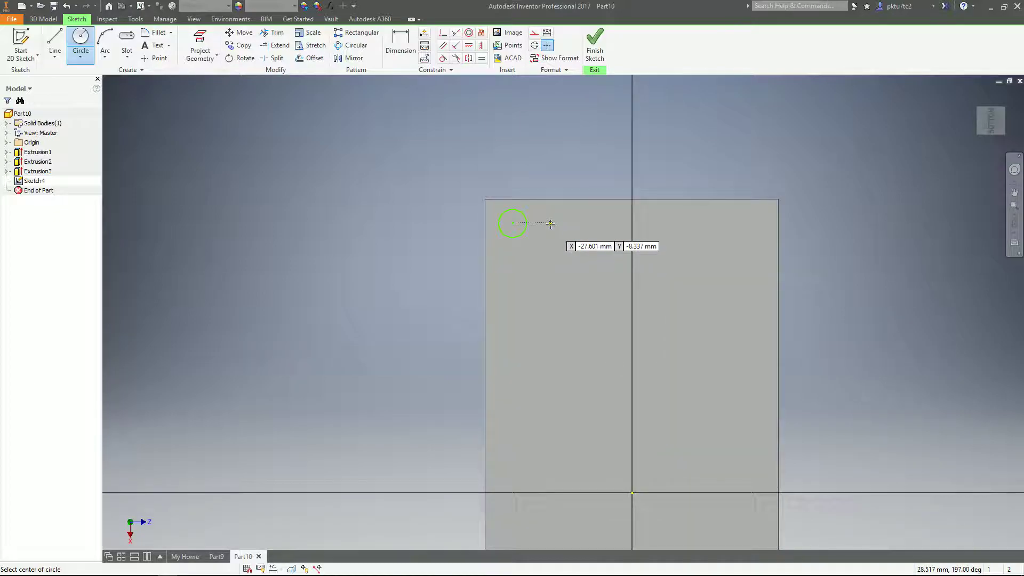
scroll(549, 224, down, 3)
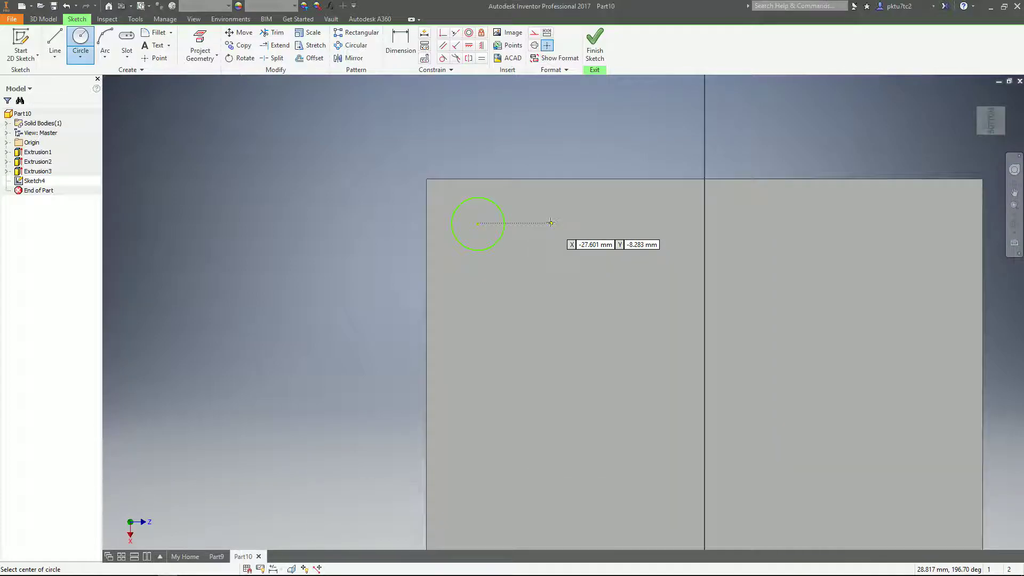
click(539, 224)
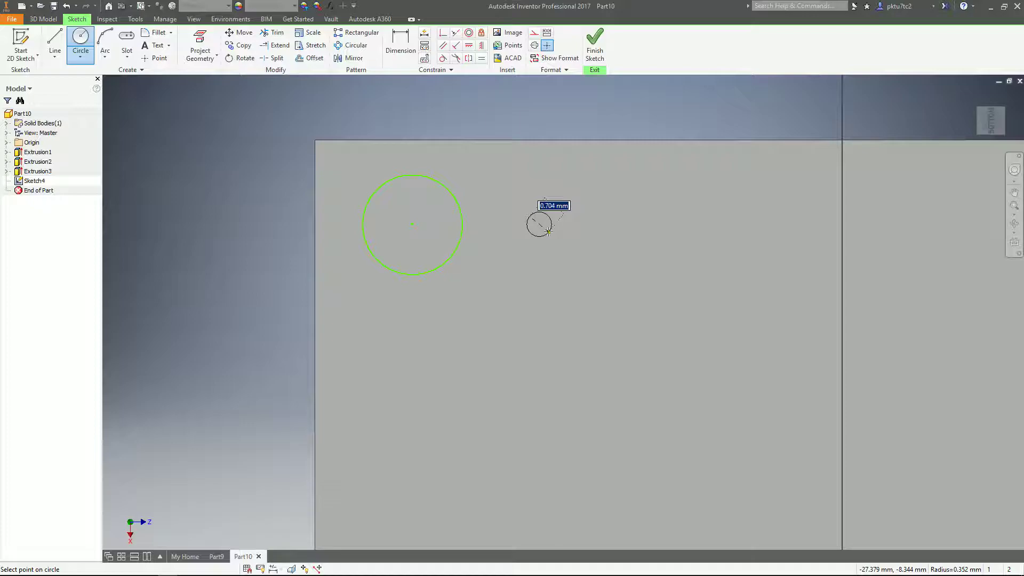
click(551, 233)
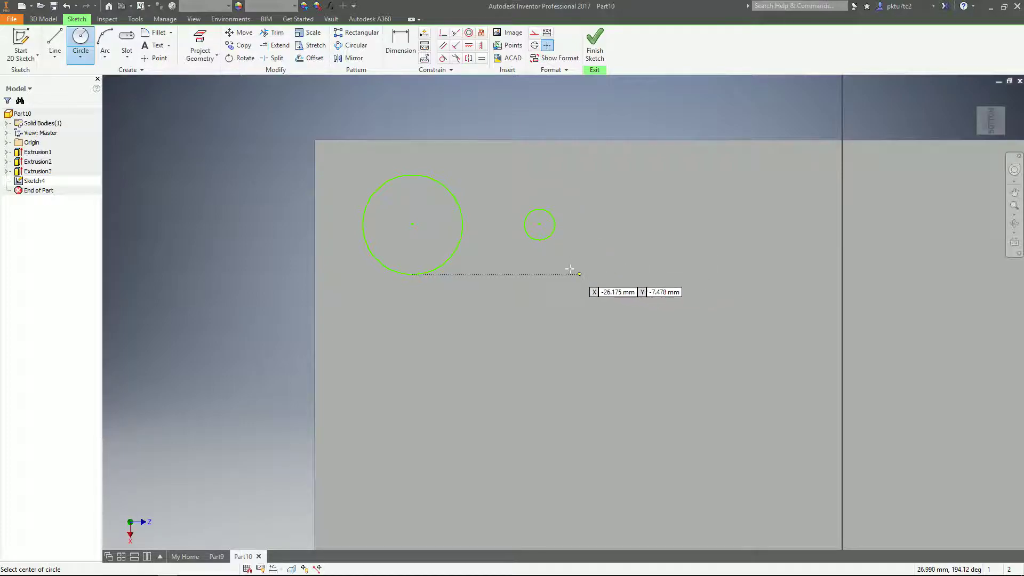
Step: Sketch a tiny circle between the two existing circles, aligned with their centres, and finish the sketch
scroll(506, 216, up, 3)
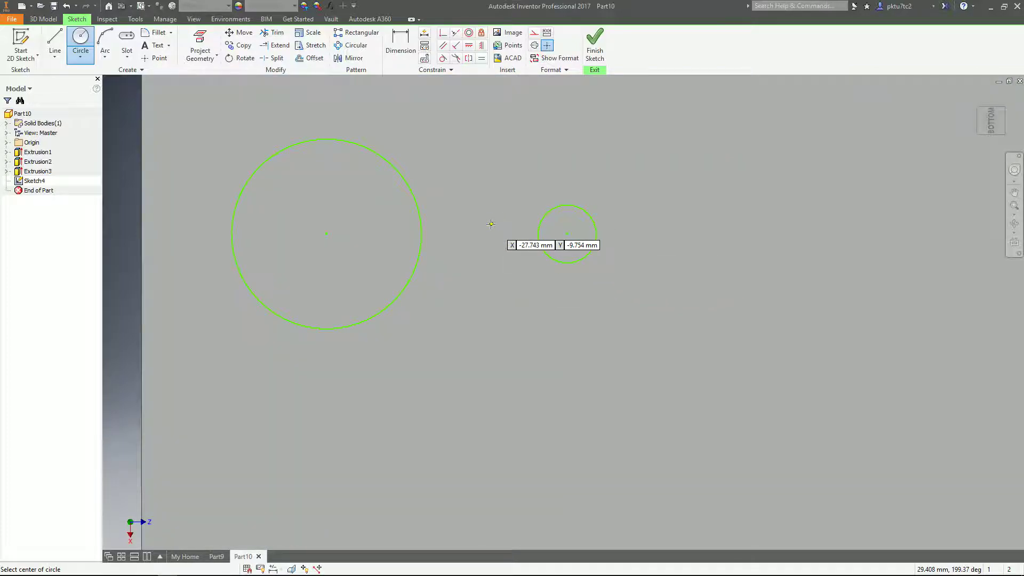
click(490, 233)
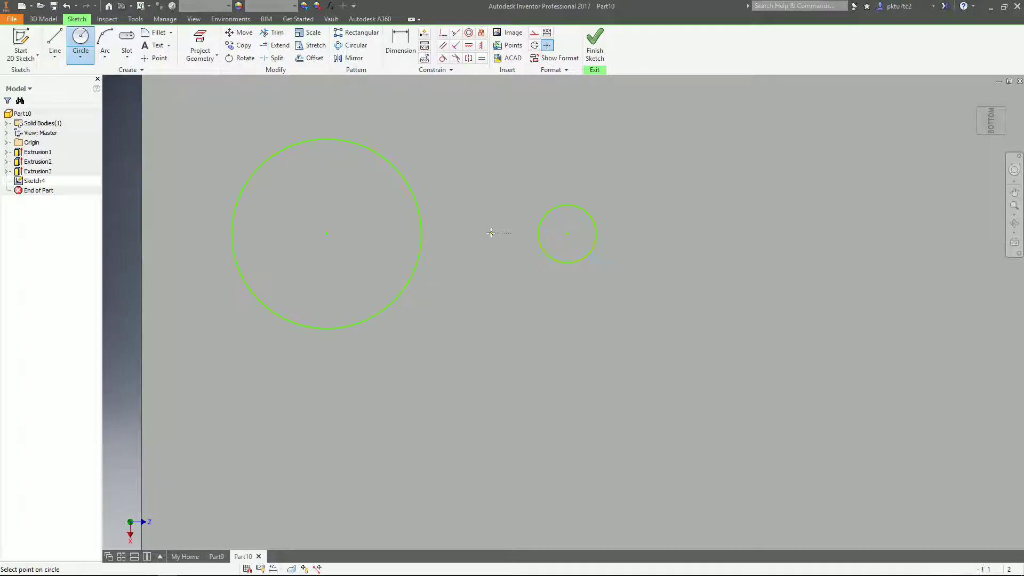
click(497, 239)
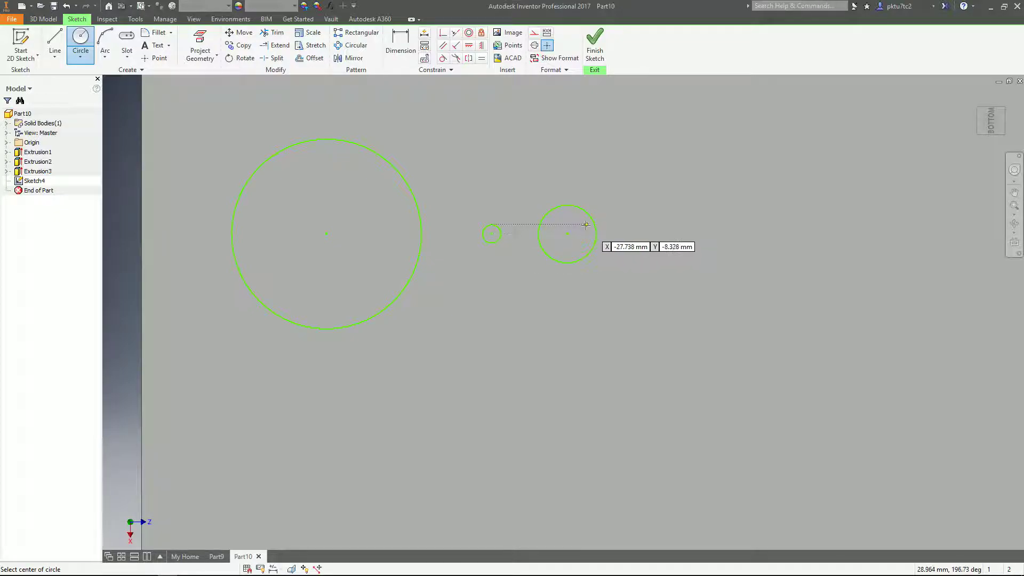
scroll(605, 250, down, 4)
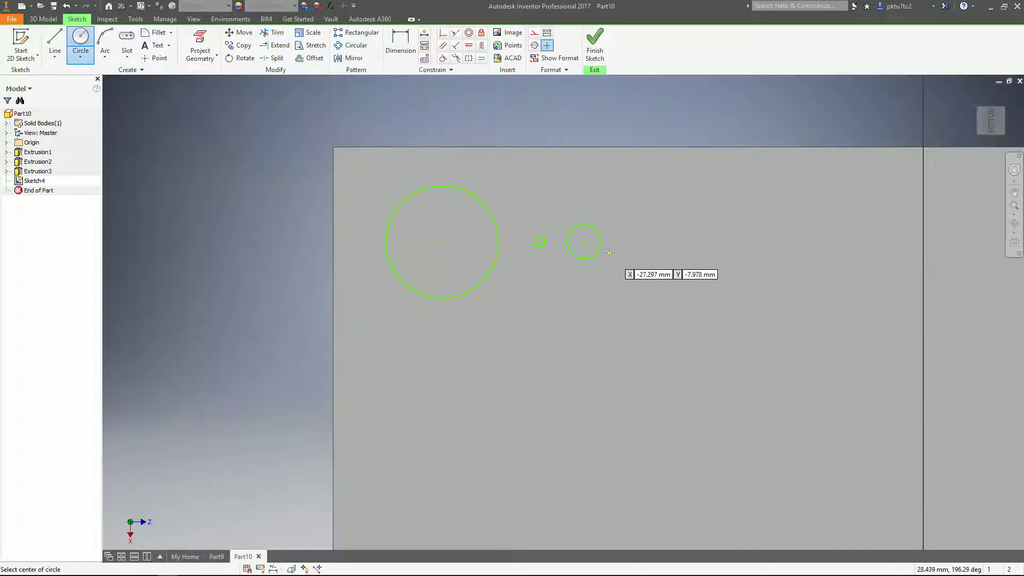
click(597, 47)
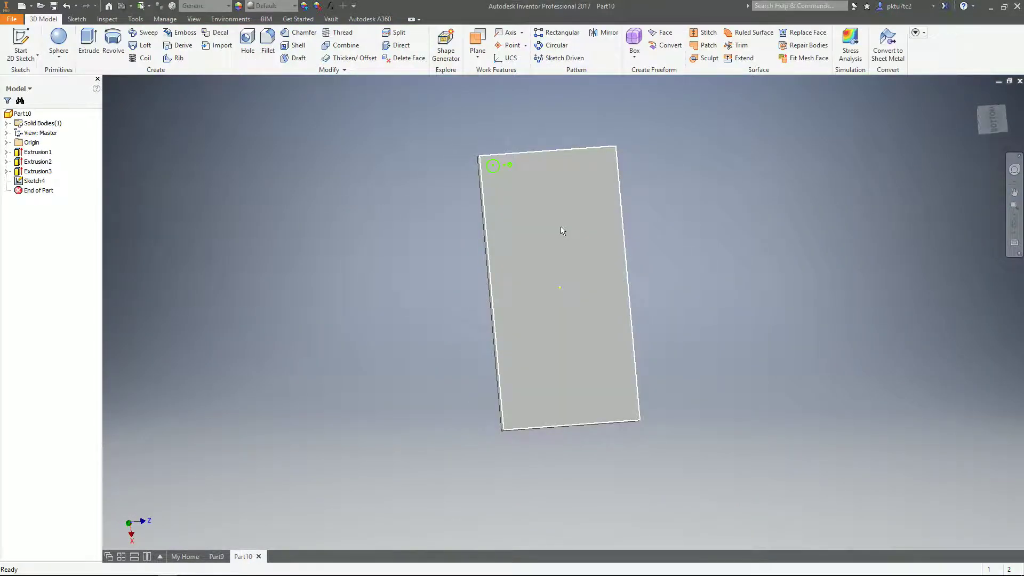
Step: Extrude all three circles 0.2 mm outward from the back face, joined to the plate
scroll(546, 183, up, 5)
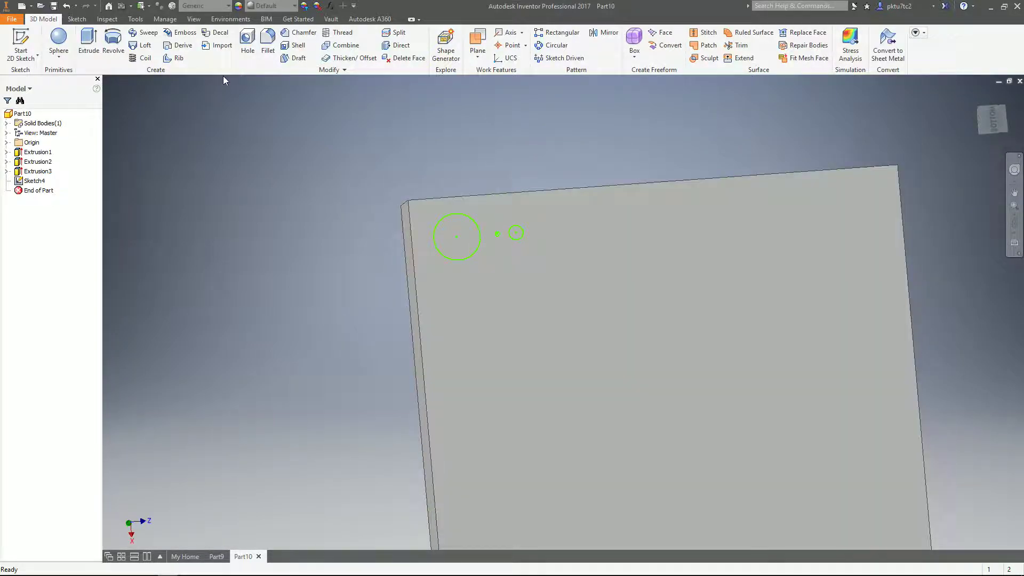
click(88, 43)
middle_drag(469, 247, 535, 253)
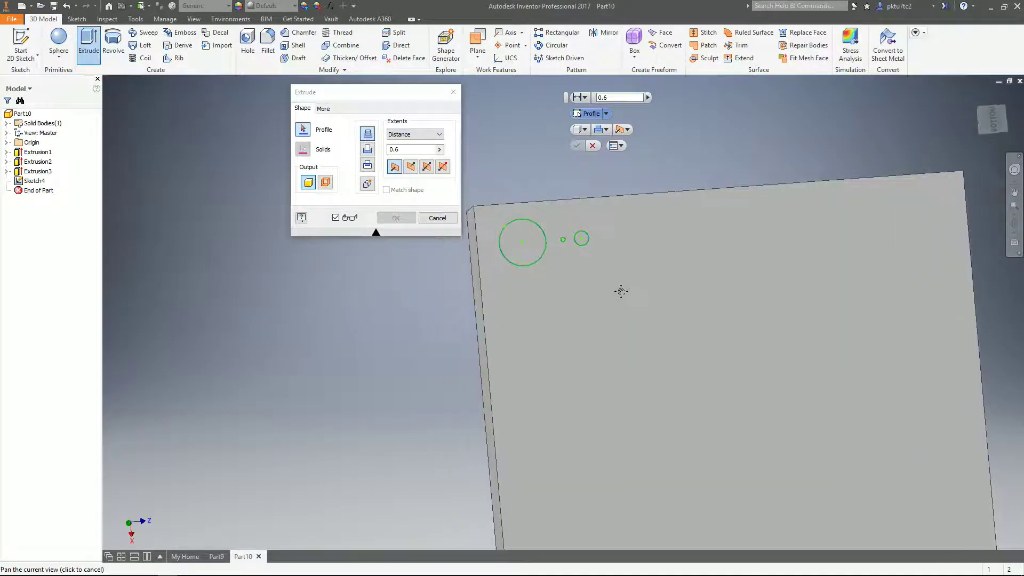
click(541, 246)
click(582, 241)
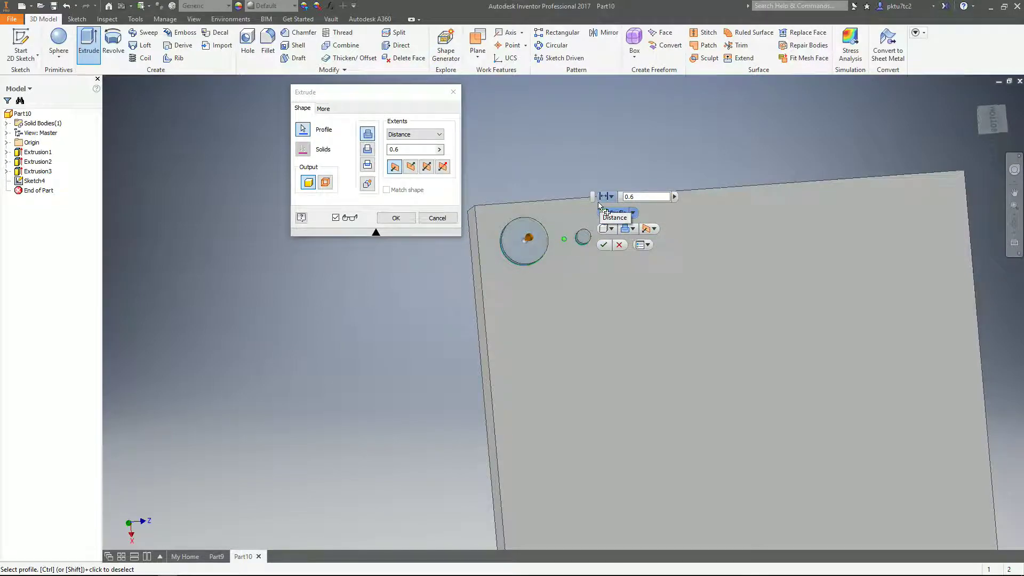
scroll(576, 232, up, 10)
click(504, 289)
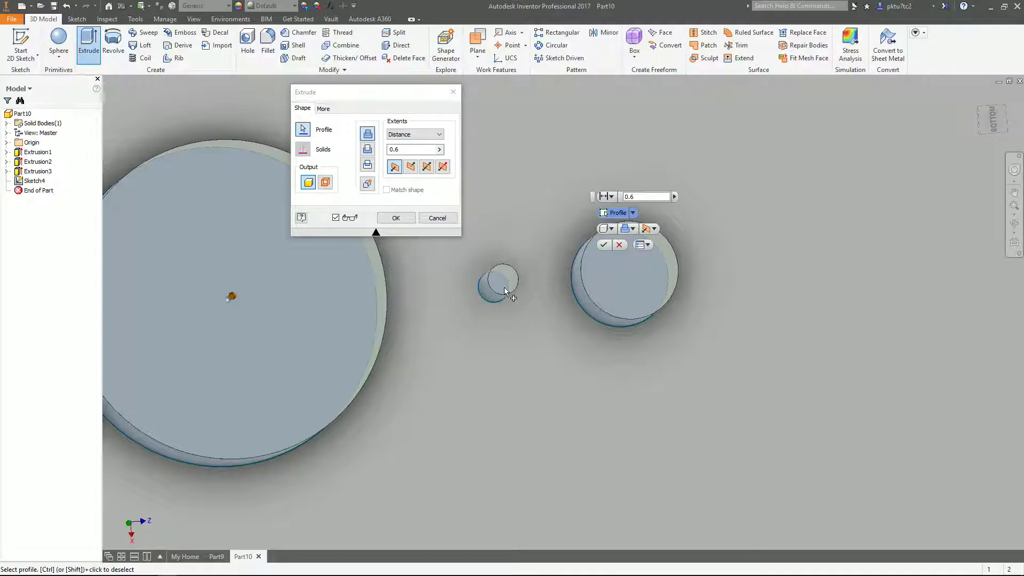
scroll(504, 287, down, 5)
click(414, 149)
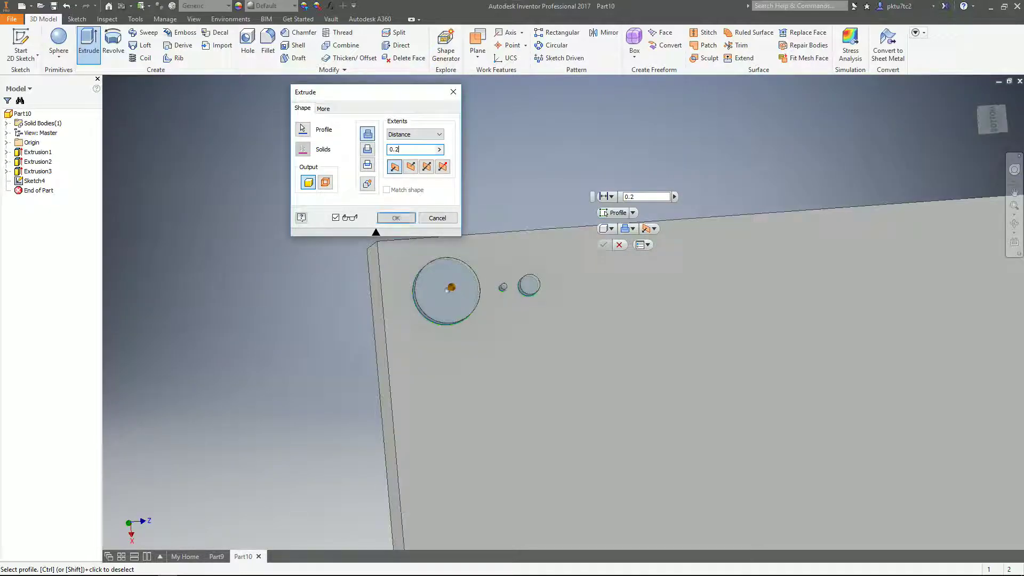
scroll(526, 339, down, 3)
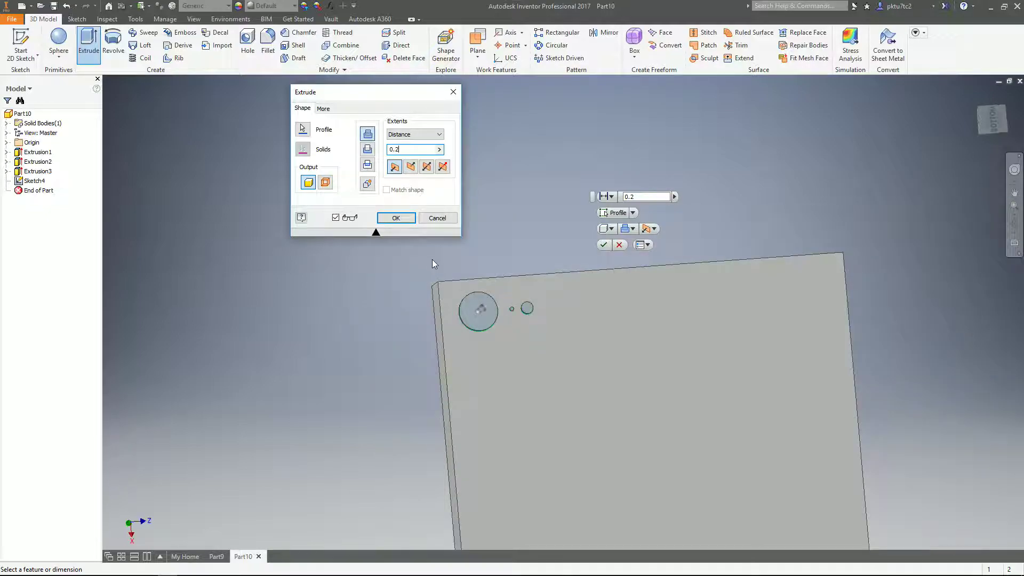
click(396, 218)
Step: Start a new sketch on the plate's narrow end face nearest the camera circles and speaker slot
shift+middle_drag(526, 414, 521, 288)
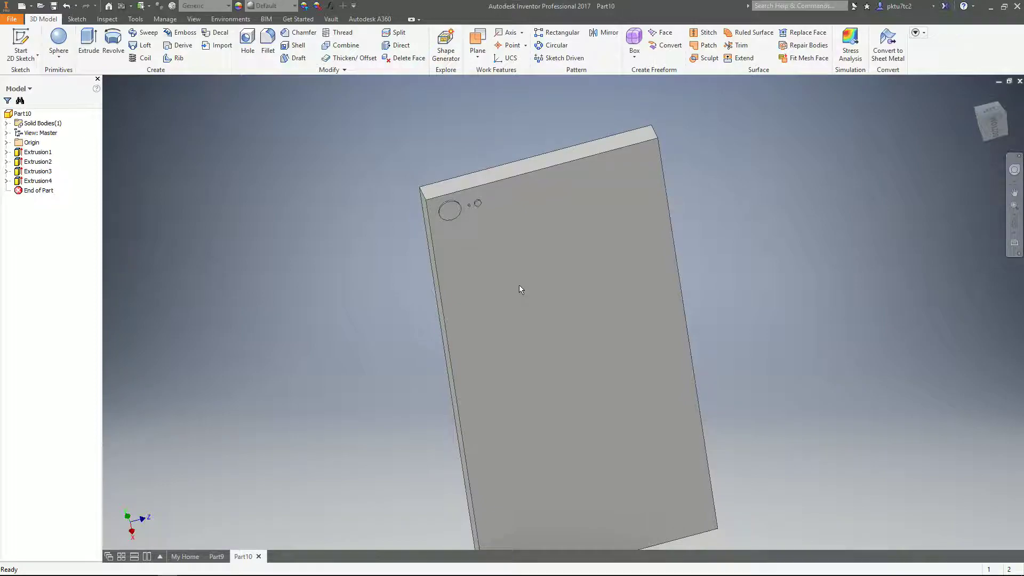
scroll(521, 291, down, 2)
scroll(527, 300, up, 3)
scroll(512, 325, down, 4)
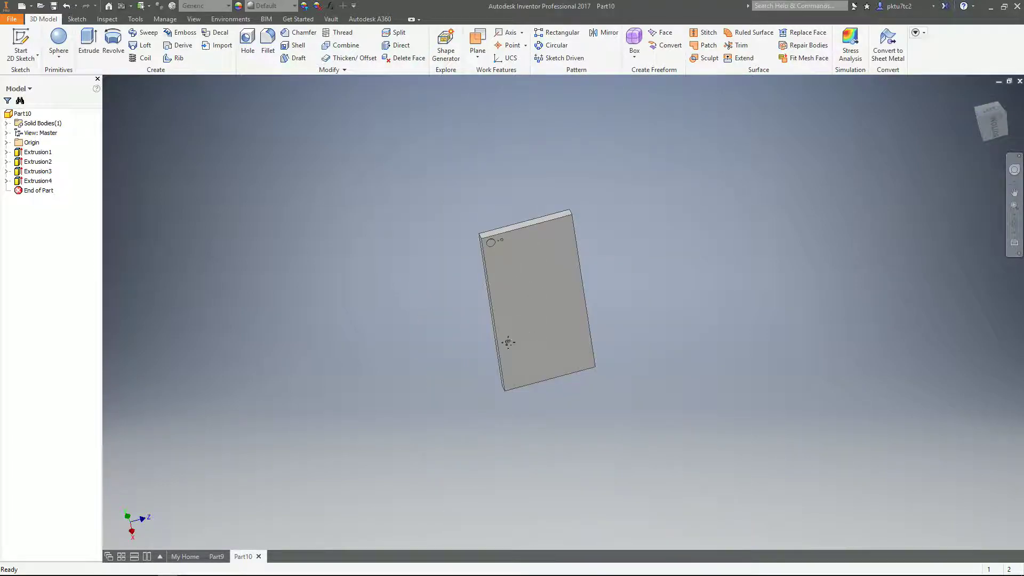
shift+middle_drag(508, 343, 482, 272)
shift+middle_drag(571, 299, 517, 201)
drag(500, 212, 519, 283)
key(Escape)
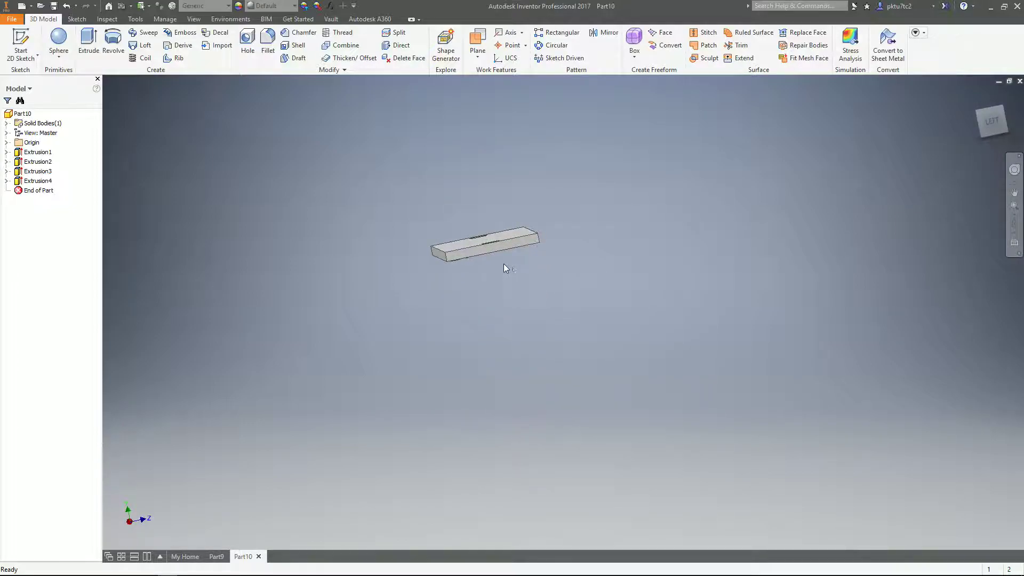
scroll(460, 261, up, 5)
click(470, 247)
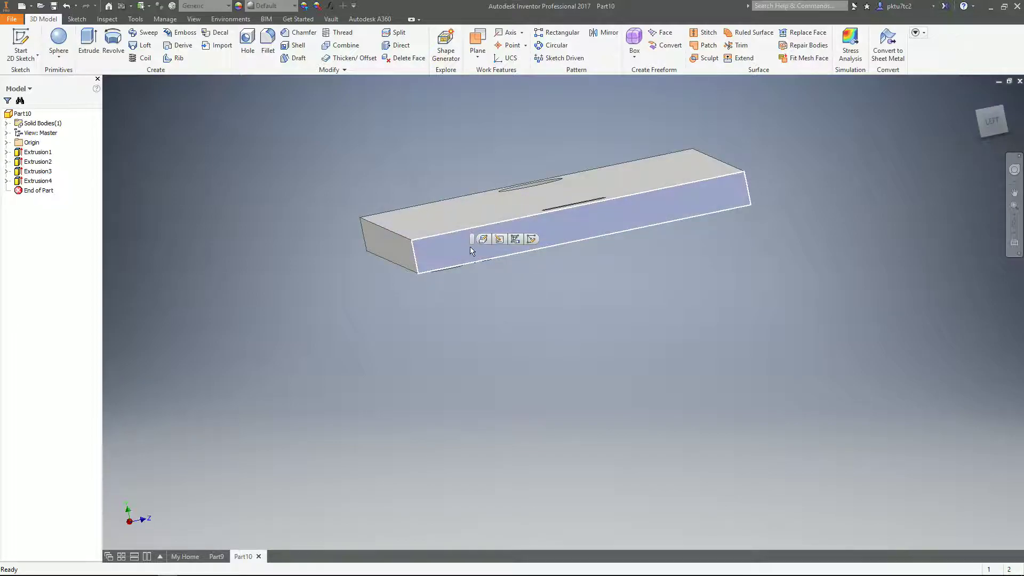
click(532, 239)
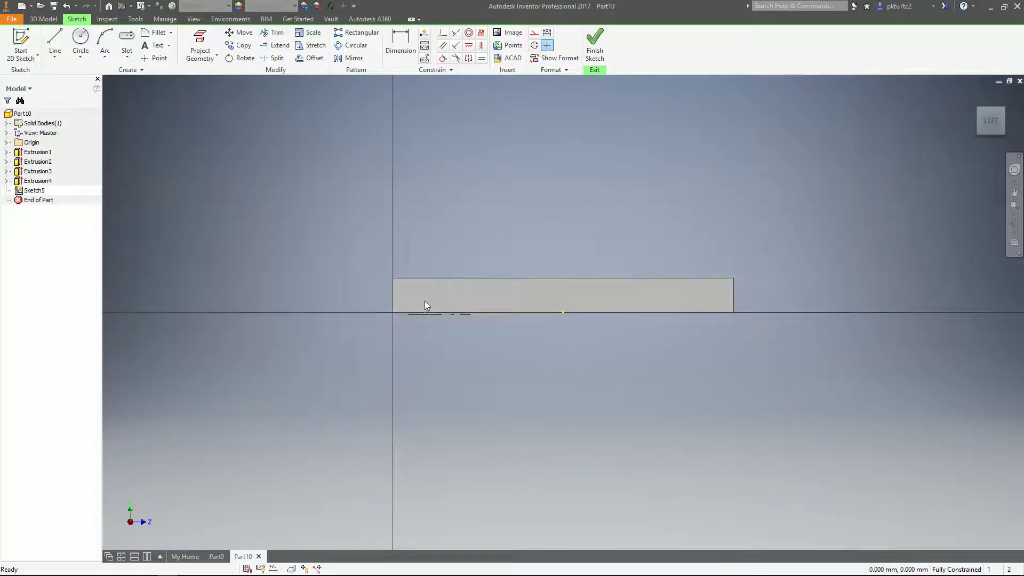
Step: Sketch a horizontal center point slot at mid-thickness near the end face's camera-side corner, half-length about 1.5 mm and width about 0.9 mm, and finish the sketch
click(127, 57)
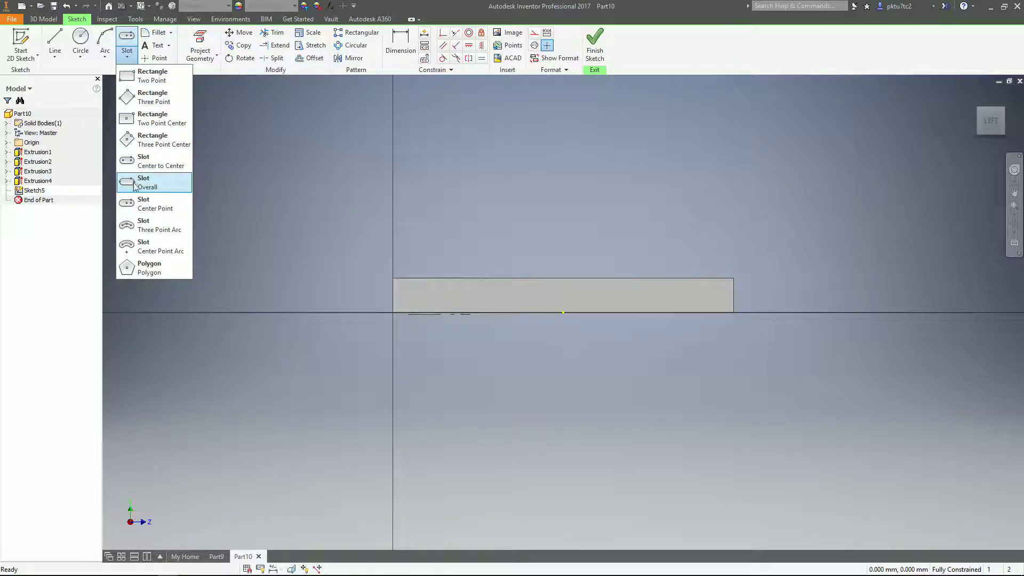
click(135, 211)
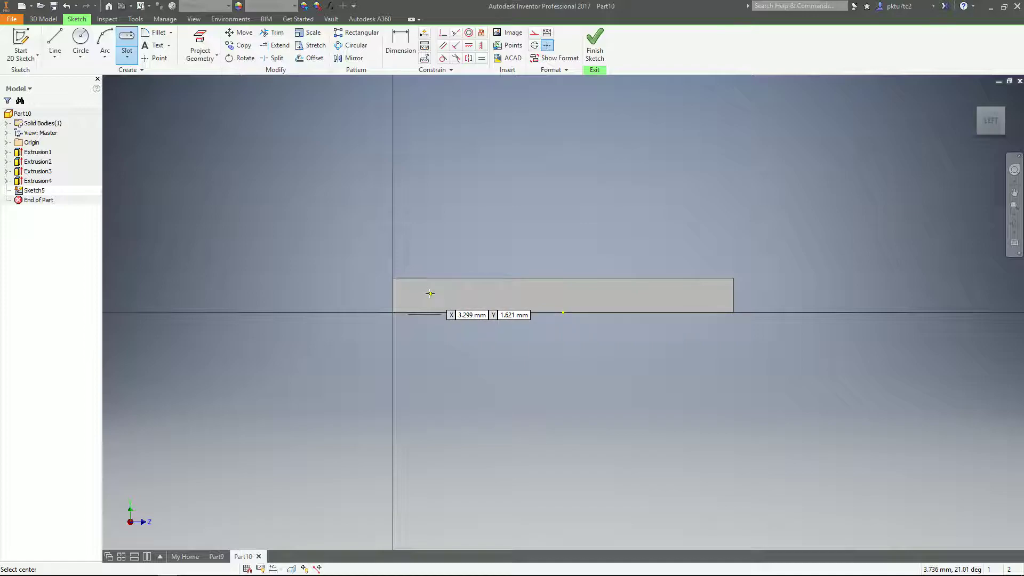
click(435, 295)
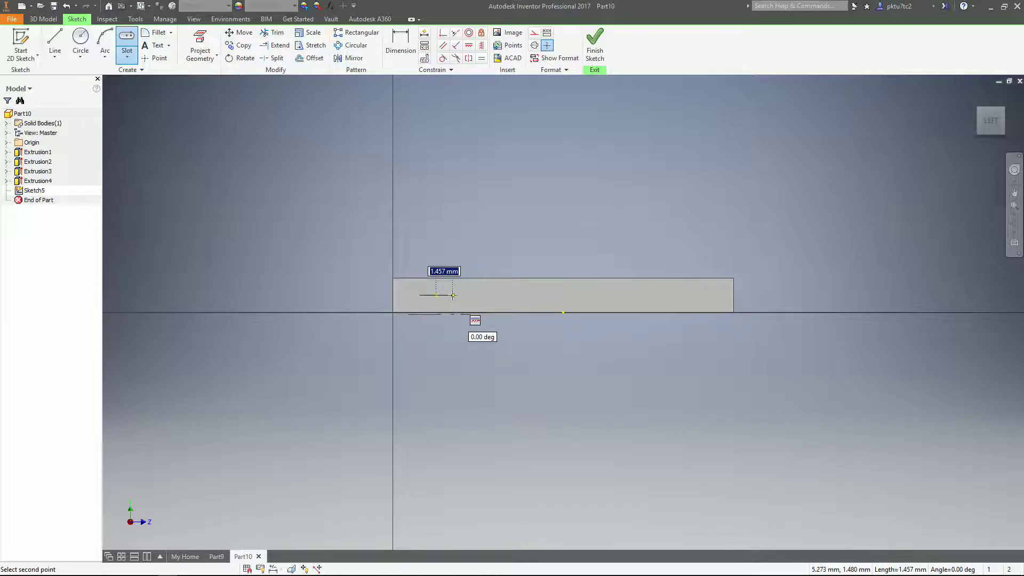
click(453, 295)
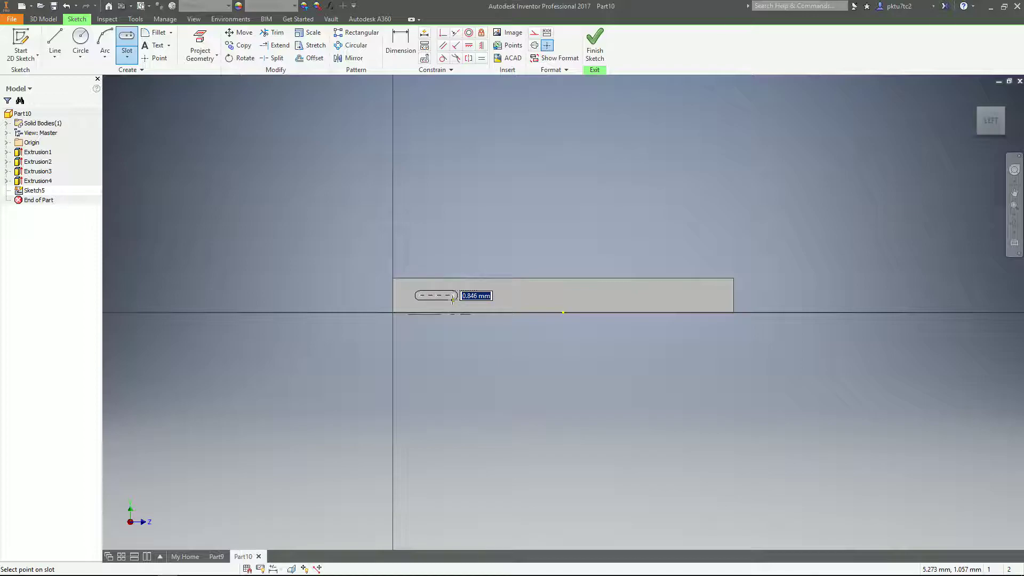
click(452, 301)
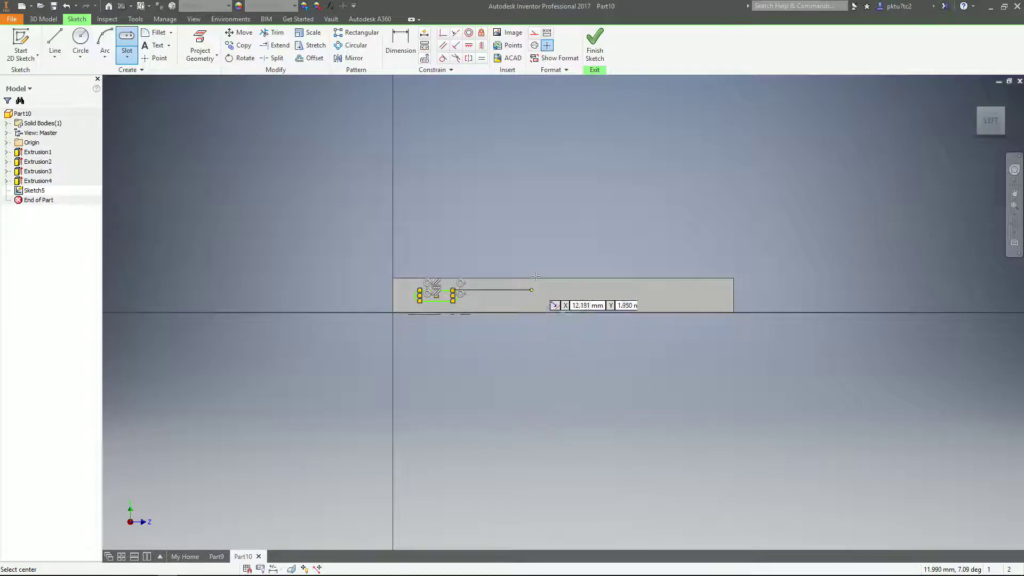
click(582, 54)
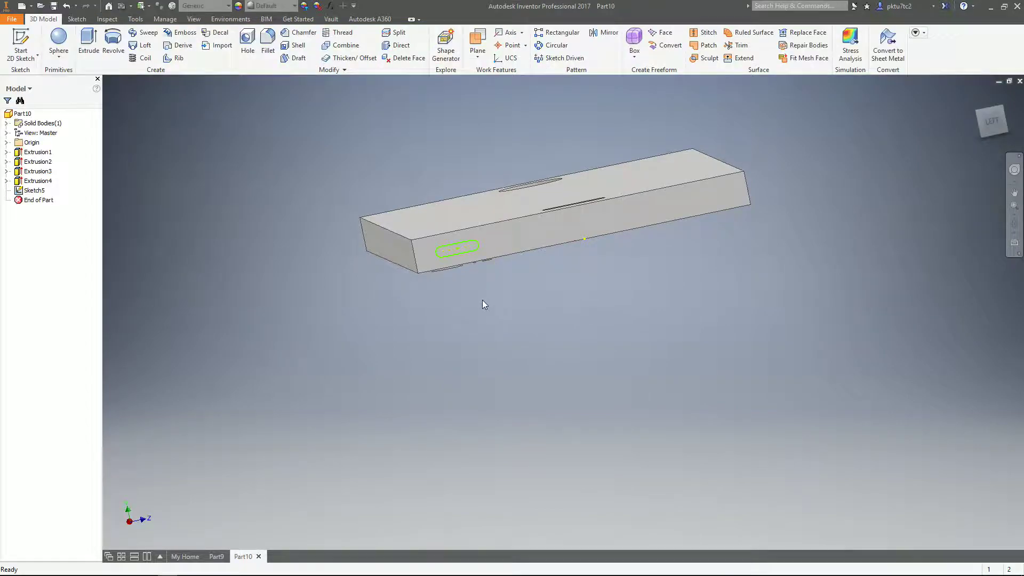
Step: Extrude the end-face slot outward by 0.5 mm, joined to the plate
right_click(502, 296)
click(538, 281)
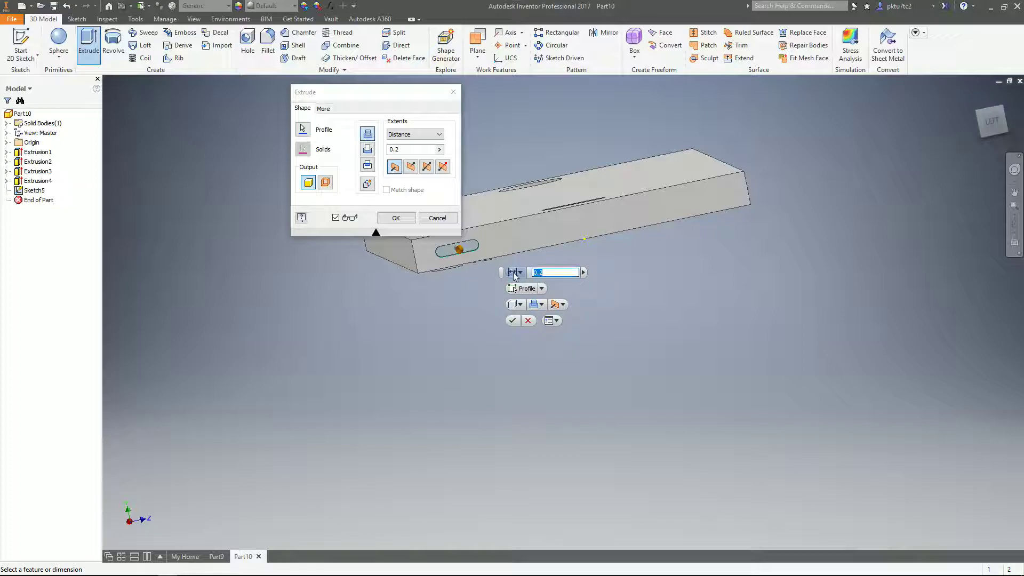
text(0.5)
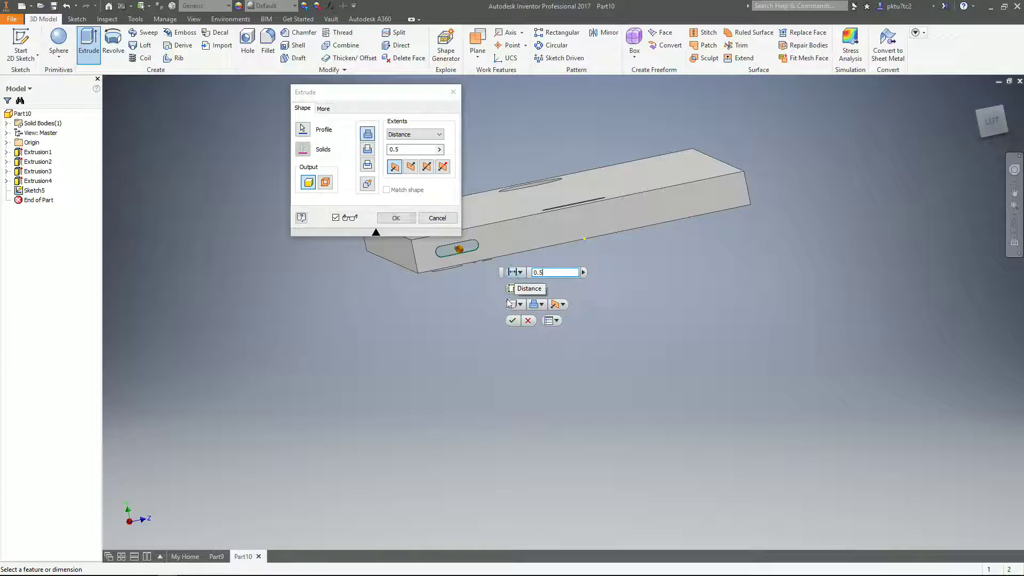
shift+middle_drag(463, 309, 471, 267)
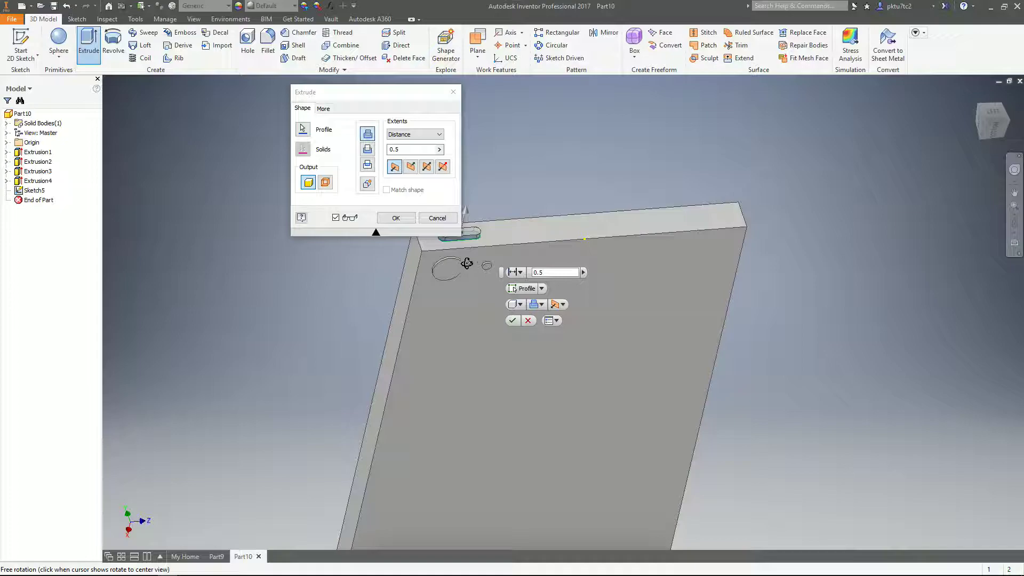
key(Return)
scroll(460, 265, down, 3)
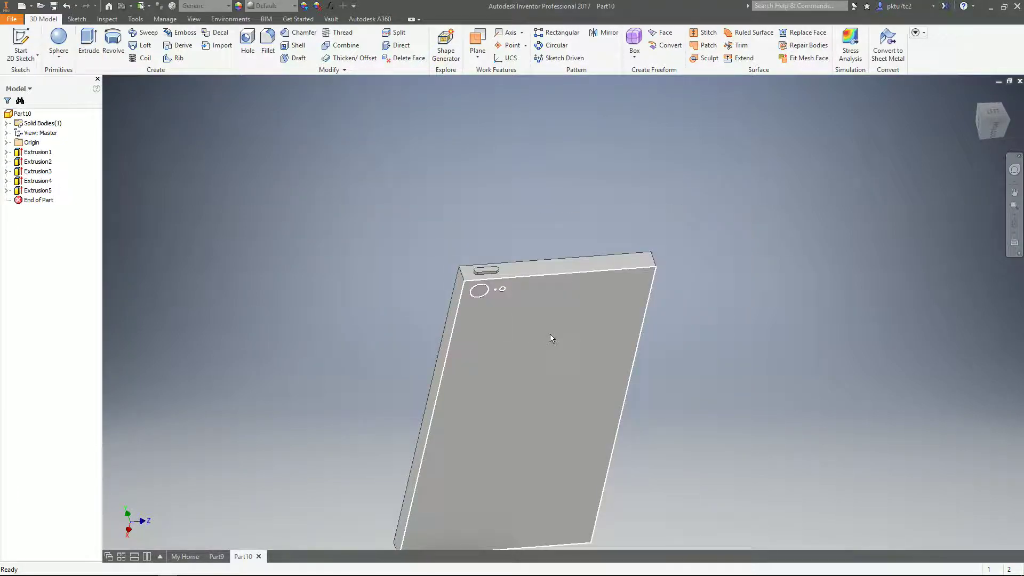
Step: Start a new sketch on the plate's long side face and turn the sketch view so the face lies horizontally
mouse_move(566, 350)
shift+middle_drag(582, 359, 666, 330)
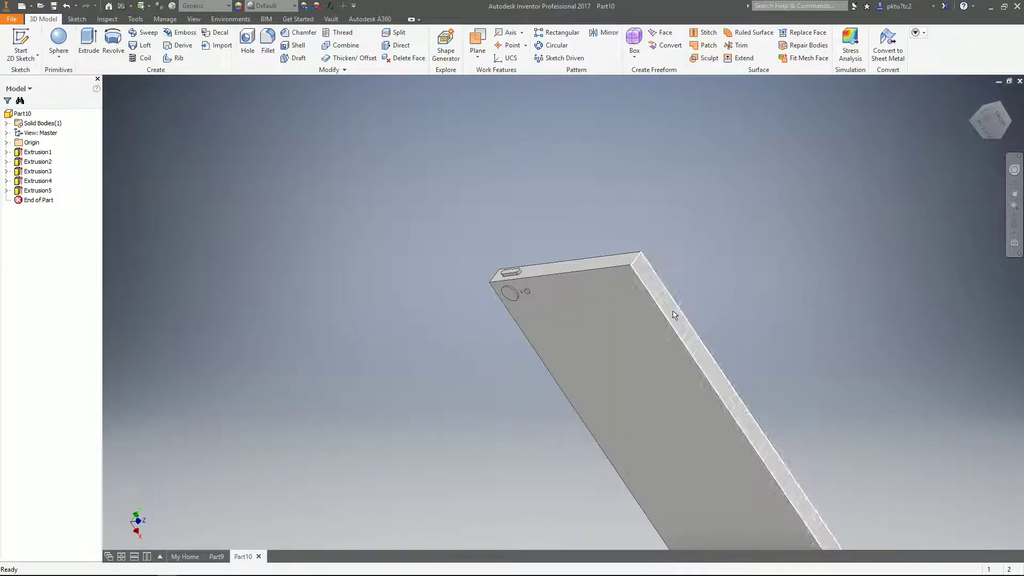
click(728, 307)
click(729, 304)
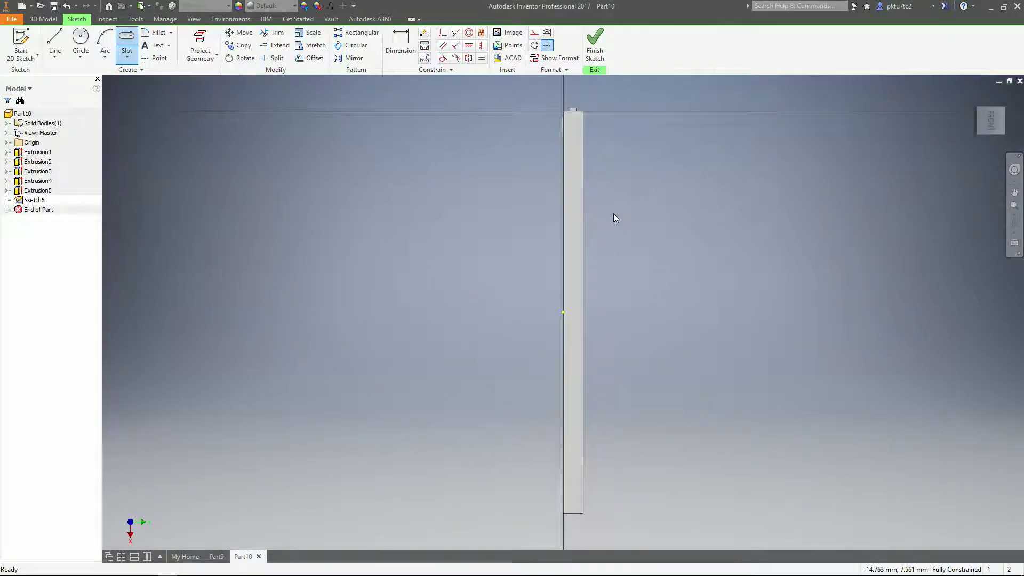
mouse_move(997, 115)
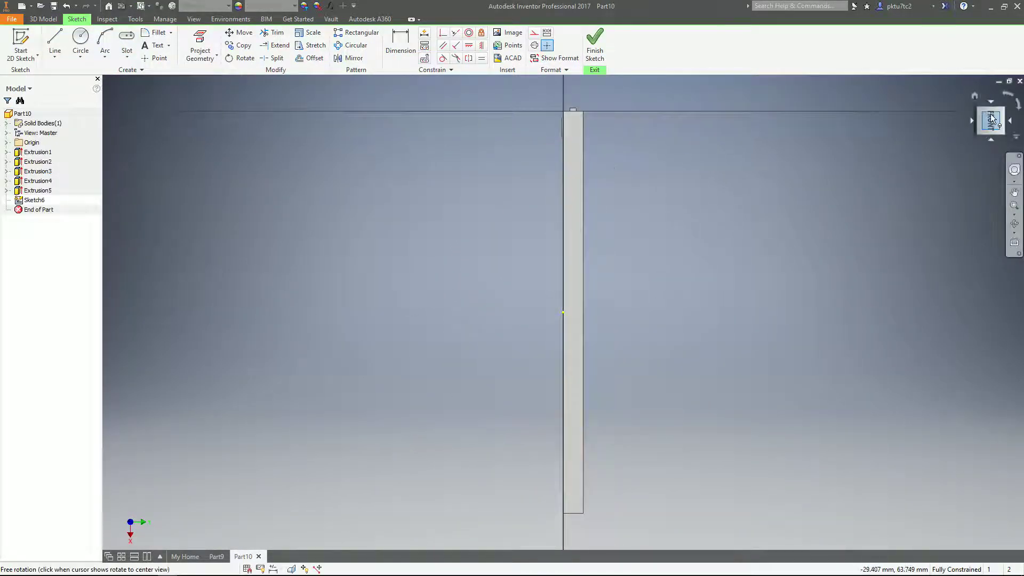
click(1018, 106)
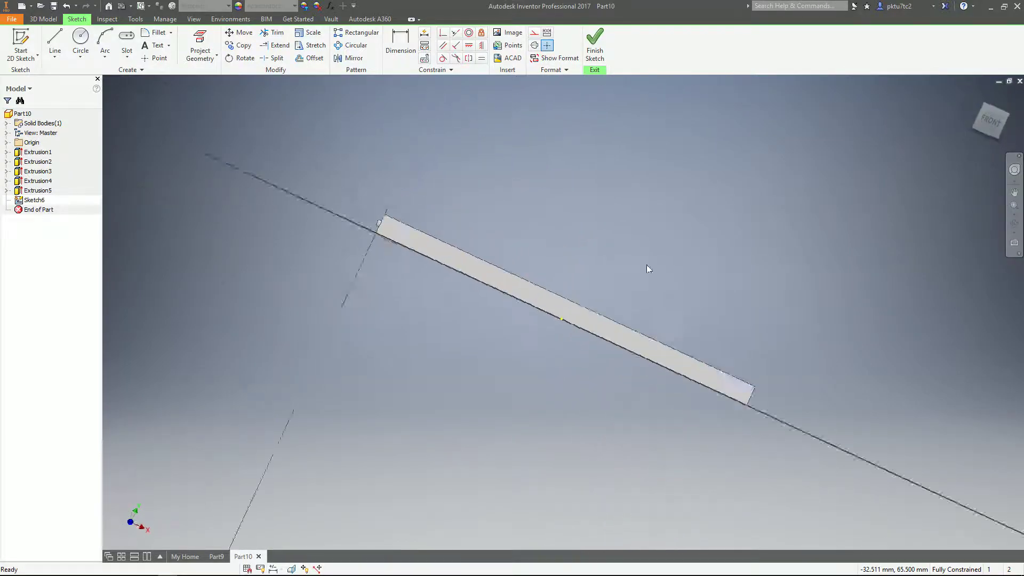
Step: Sketch a horizontal center point slot at mid-thickness near the camera end, half-length about 1.9 mm and width 1 mm, and finish the sketch
click(126, 38)
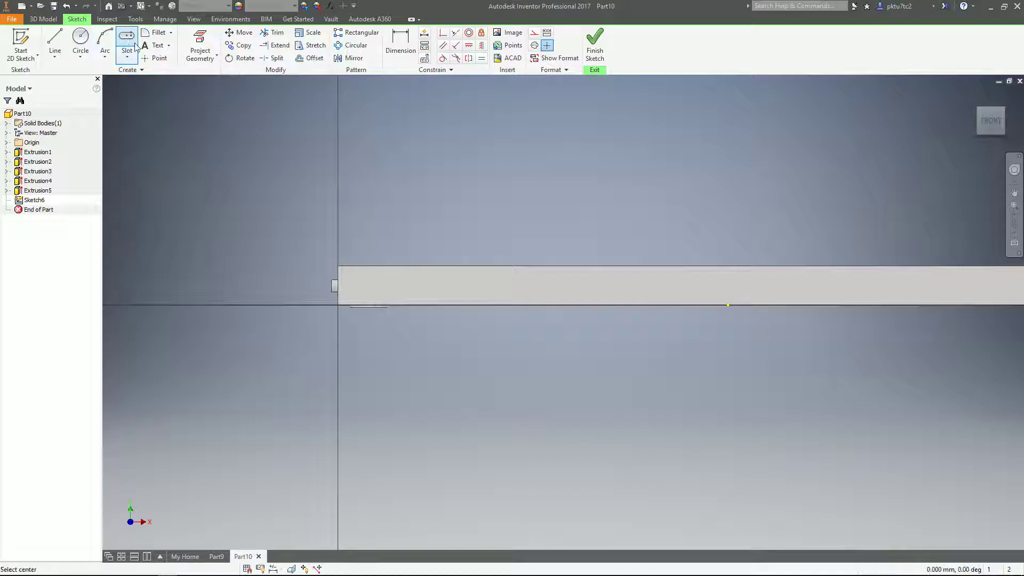
click(399, 286)
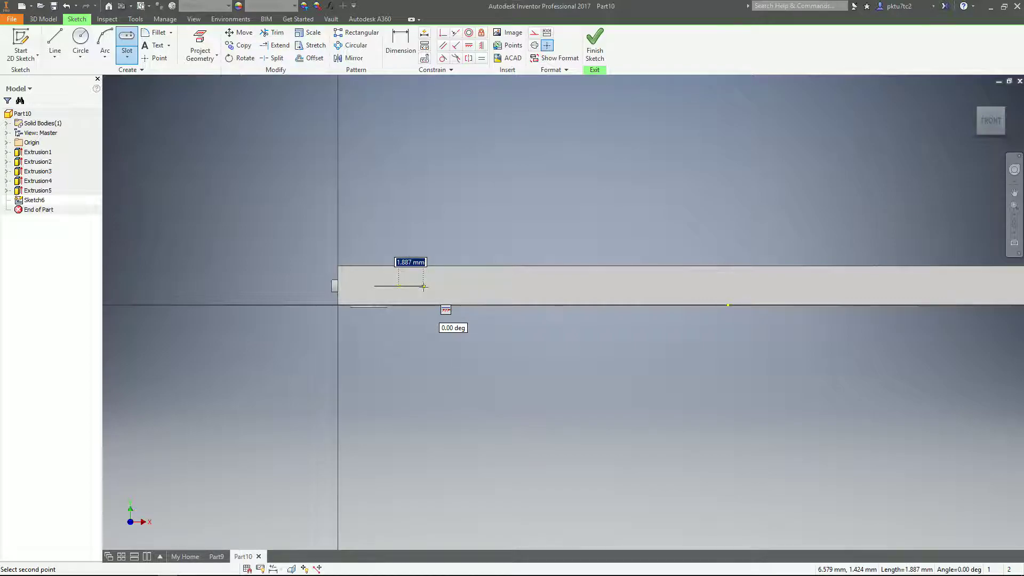
click(423, 287)
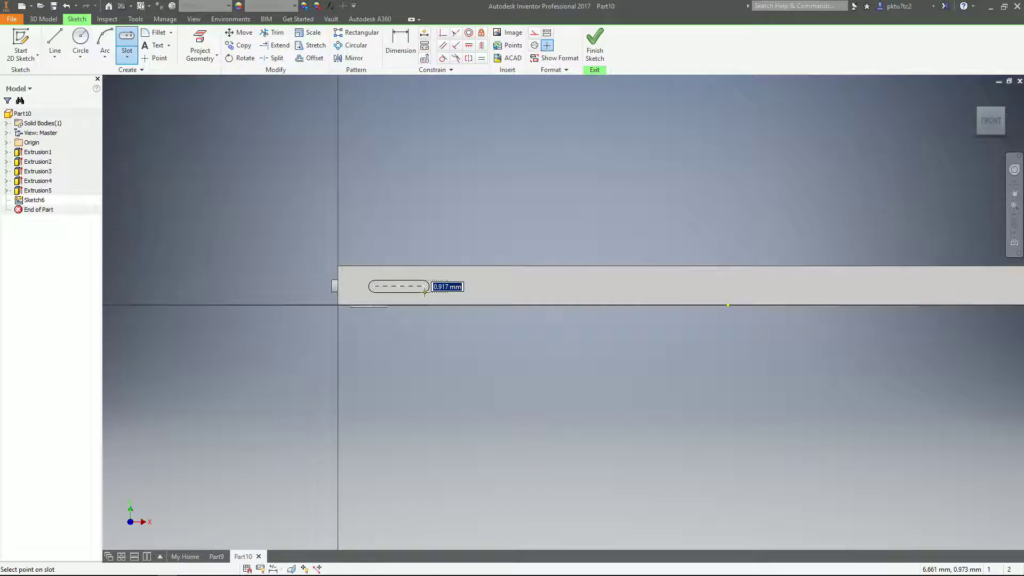
text(1)
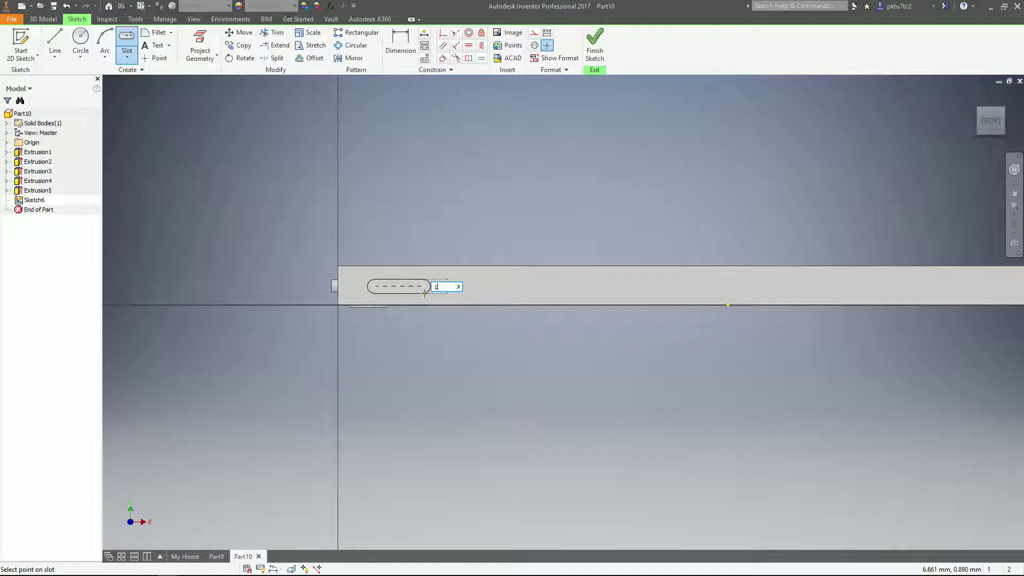
key(Return)
scroll(462, 282, down, 3)
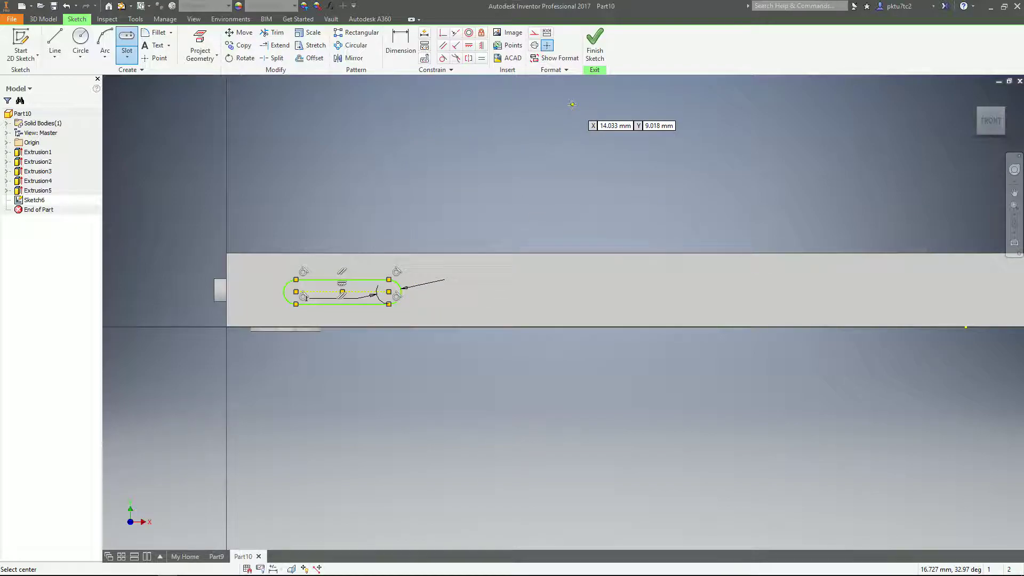
click(594, 46)
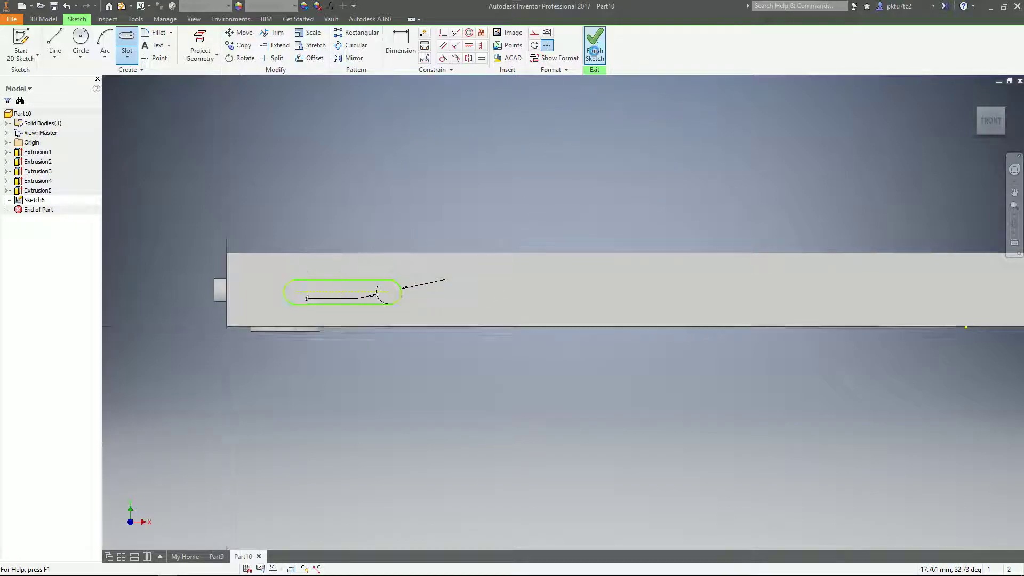
Step: Extrude the side-face slot outward by 0.5 mm, joined to the plate
key(e)
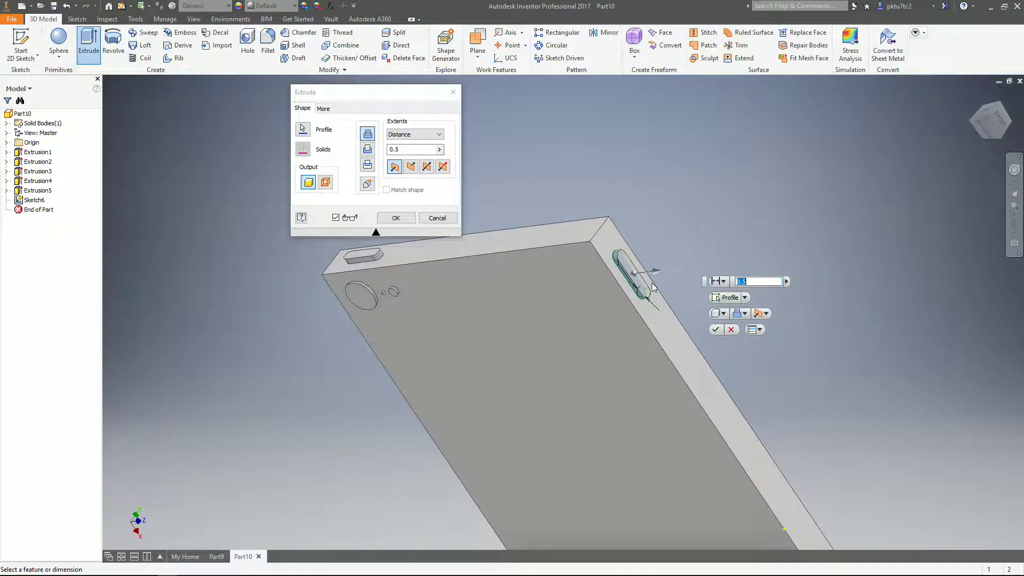
click(715, 331)
shift+middle_drag(653, 272, 473, 267)
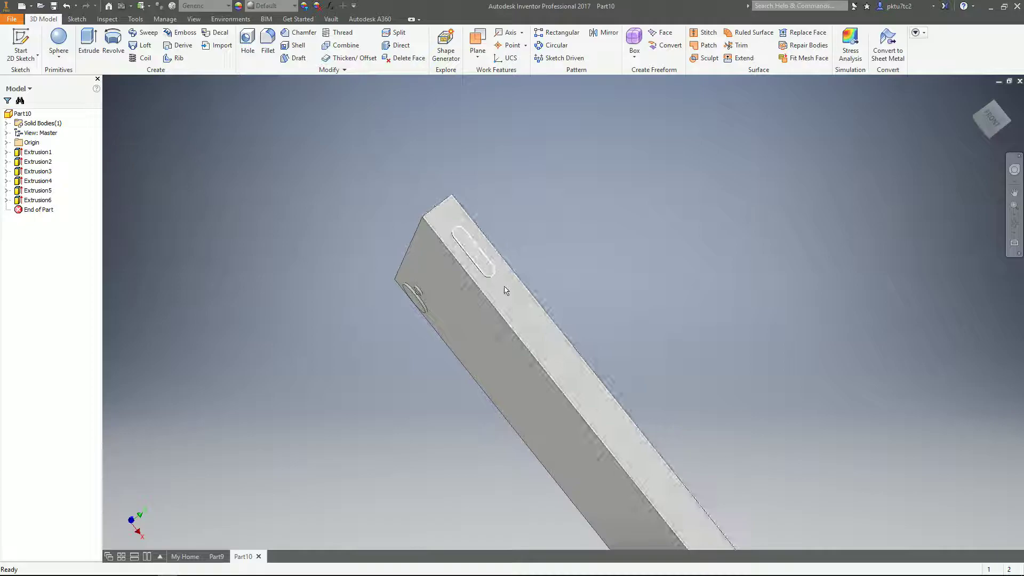
middle_drag(601, 270, 493, 232)
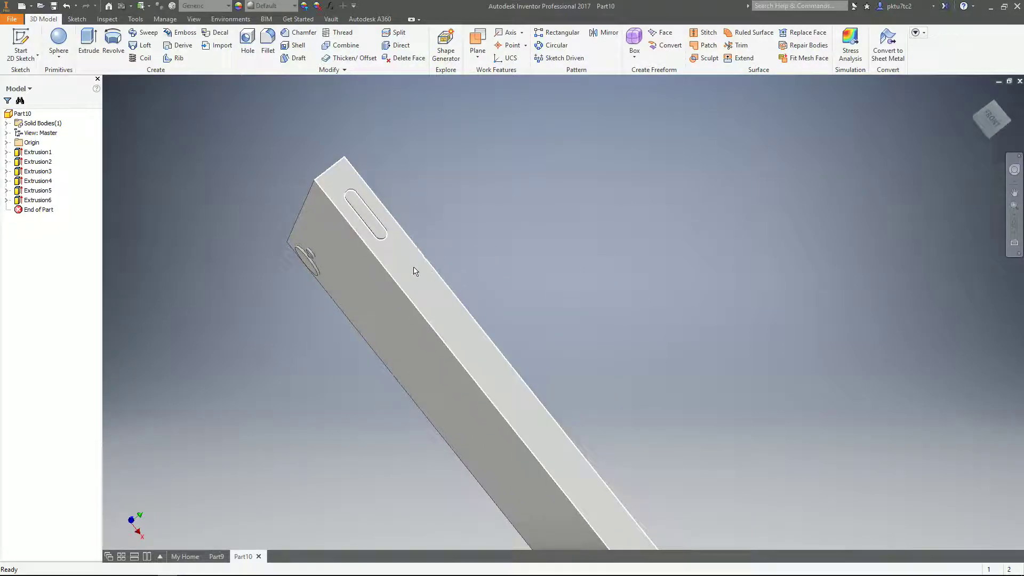
click(340, 68)
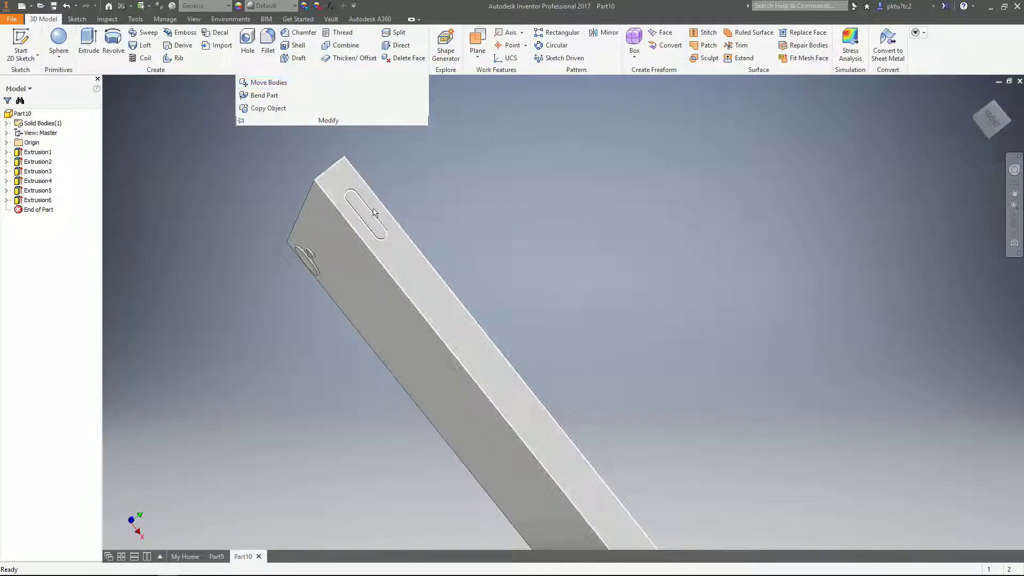
click(326, 69)
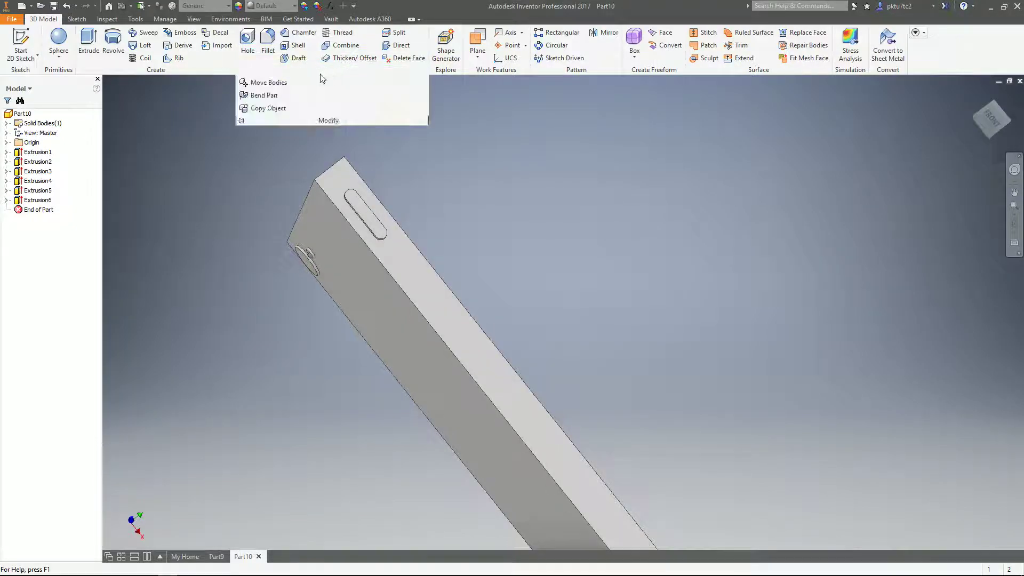
click(269, 82)
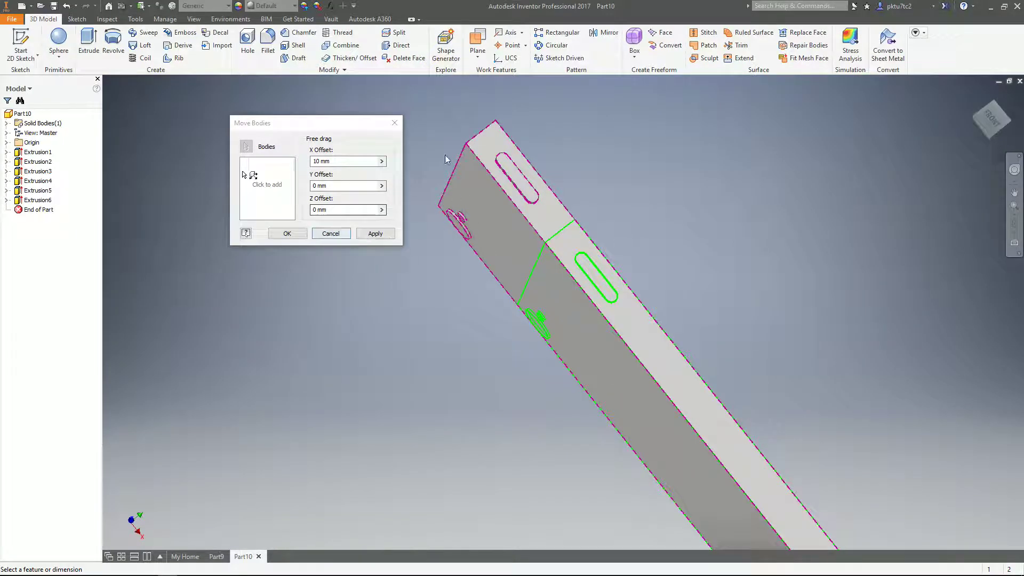
click(337, 233)
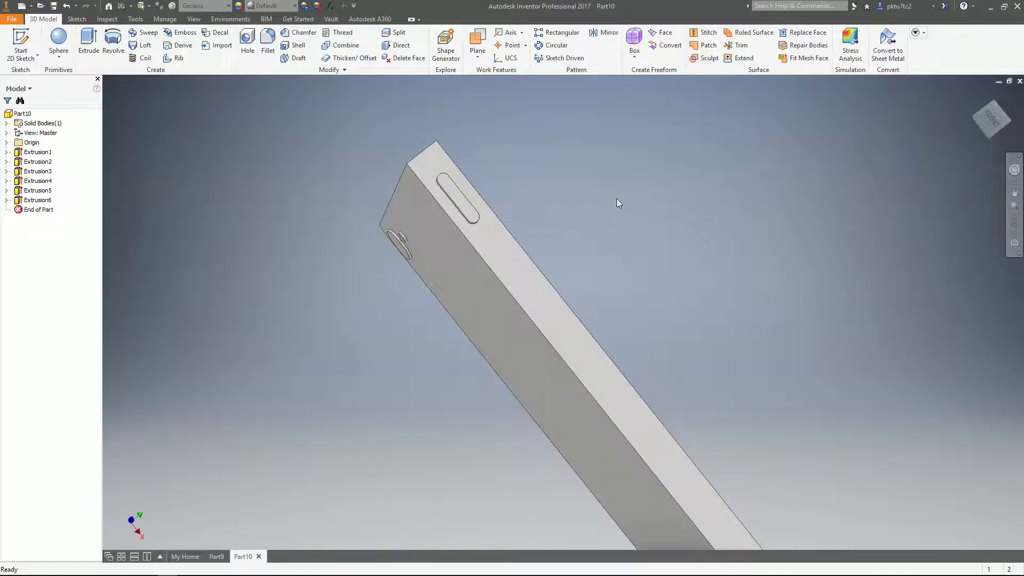
Step: Set up a rectangular pattern of the side button extrusion, with direction 1 along the plate's long edge away from the camera end
click(6, 201)
click(558, 33)
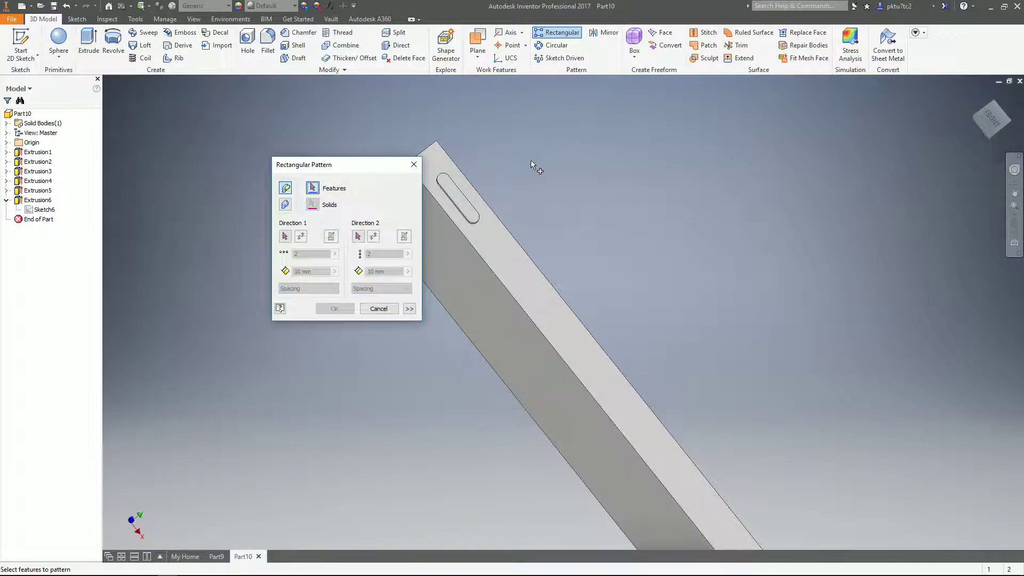
click(456, 206)
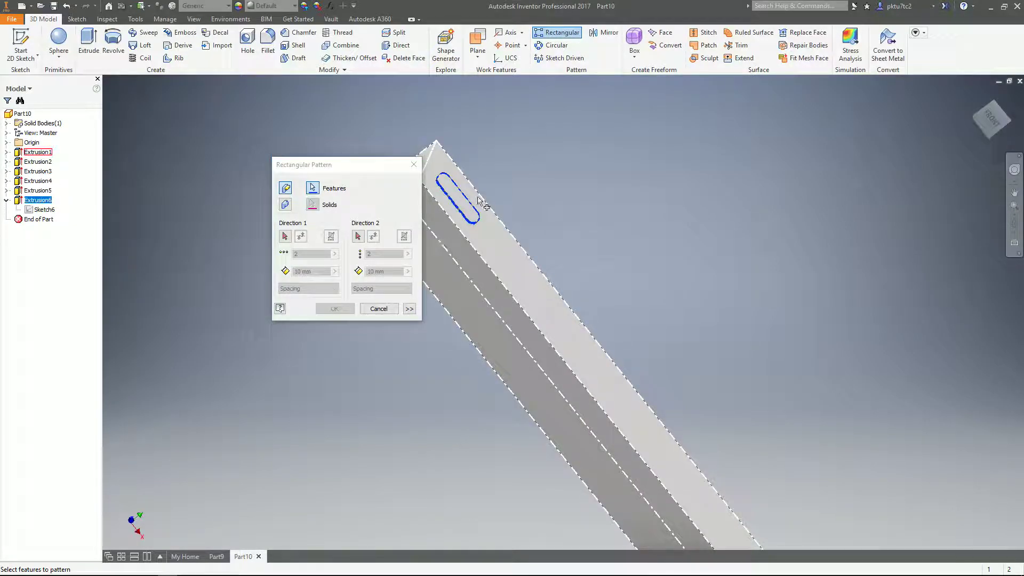
scroll(479, 201, up, 3)
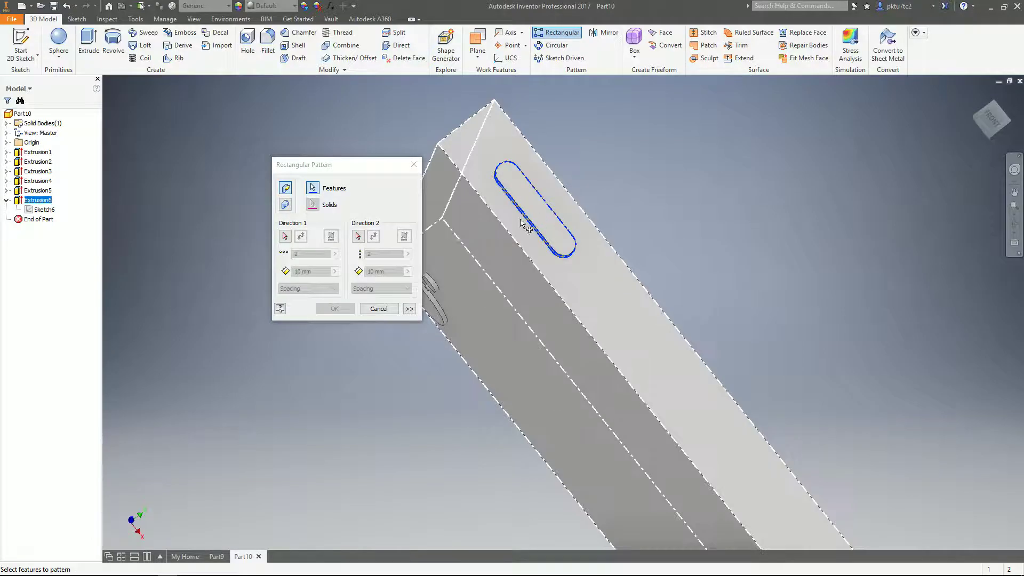
click(285, 236)
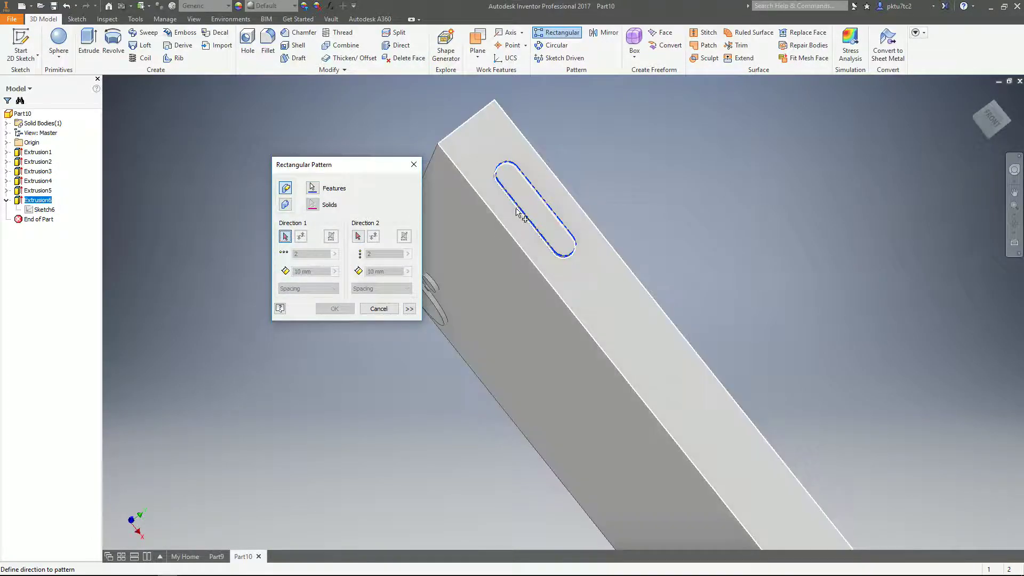
click(507, 229)
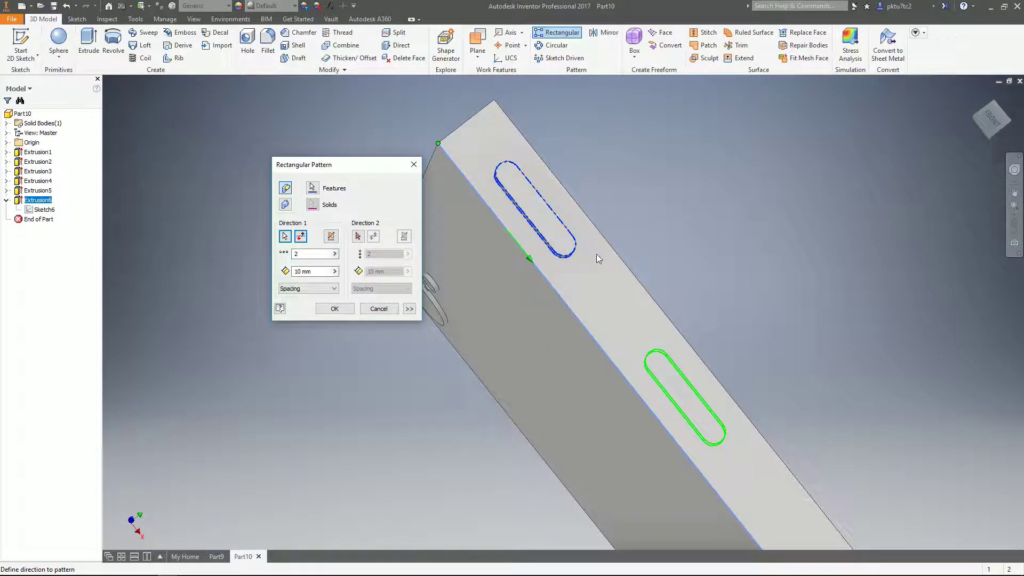
scroll(596, 258, down, 2)
middle_drag(640, 336, 604, 297)
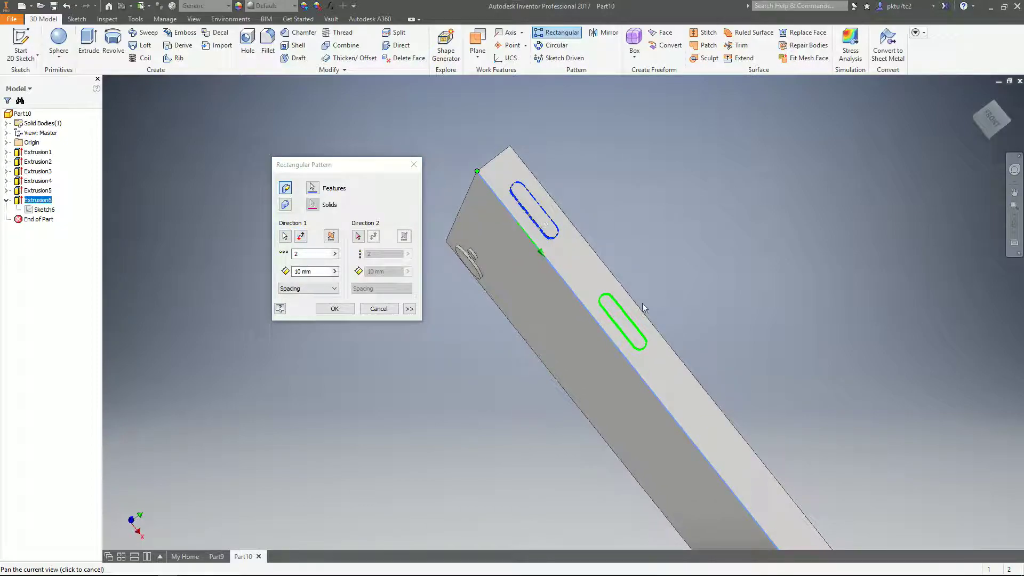
Step: Set the pattern spacing to 7 mm with two occurrences and create the second side button
click(318, 270)
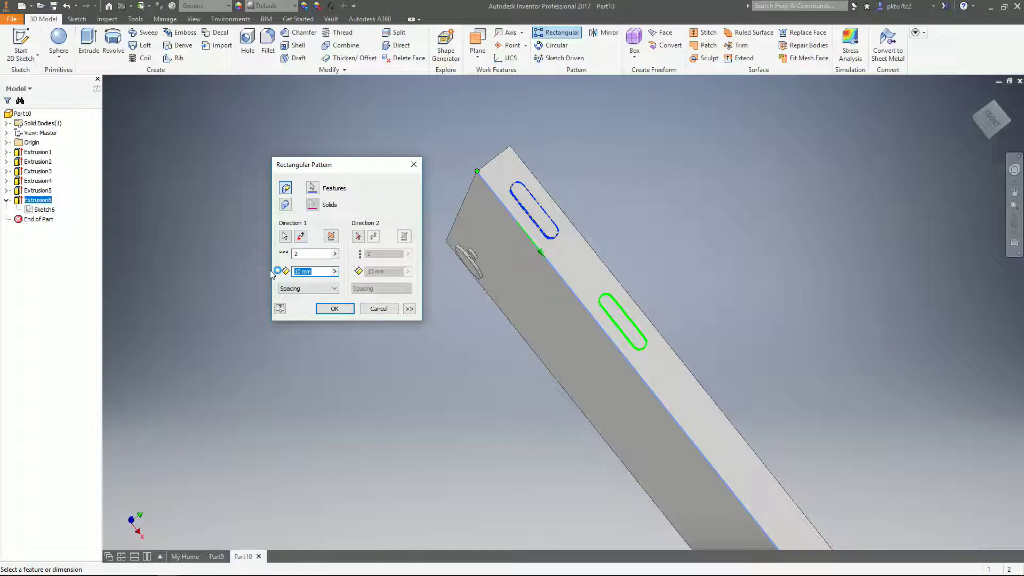
text(1)
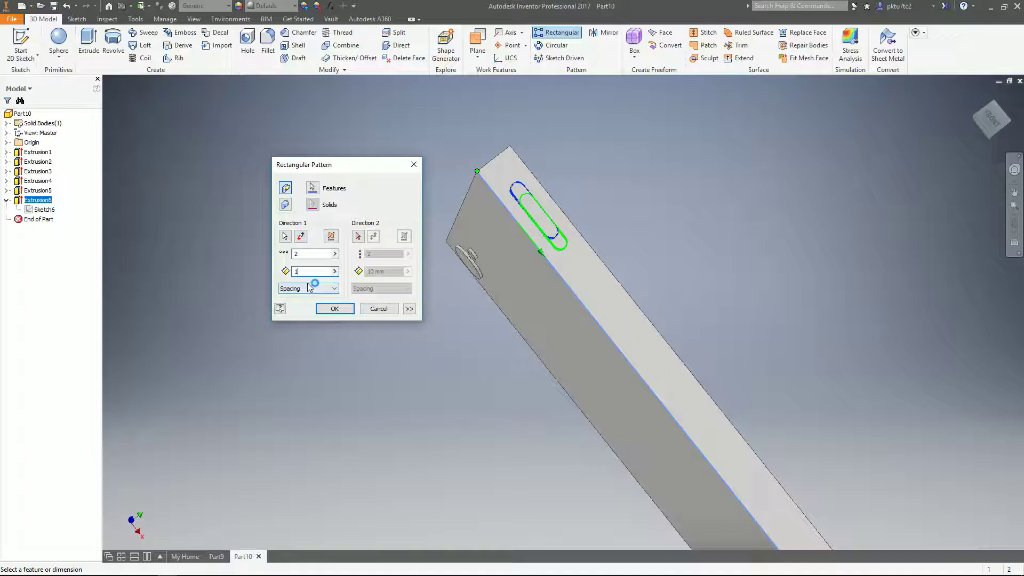
text(3)
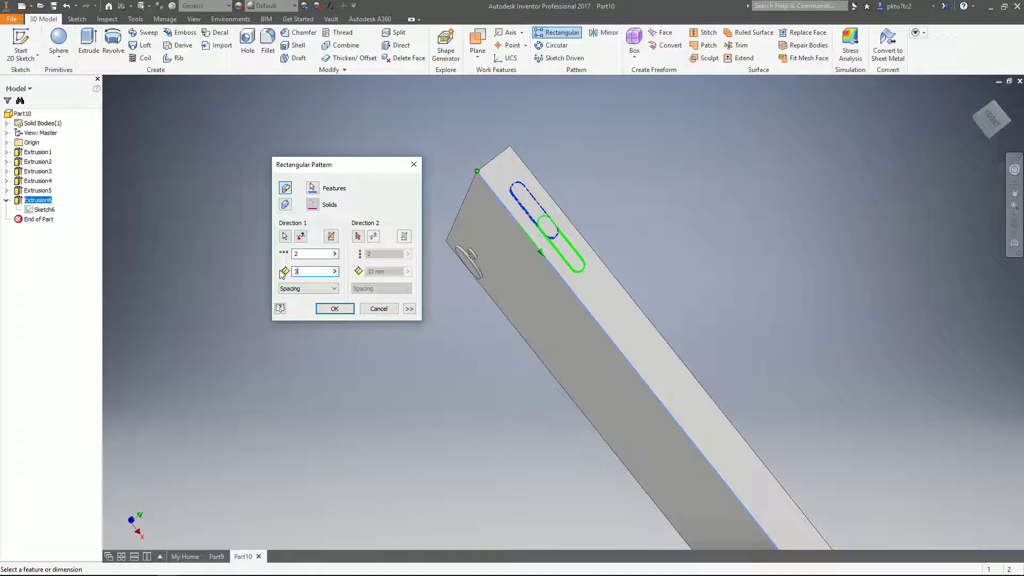
text(5)
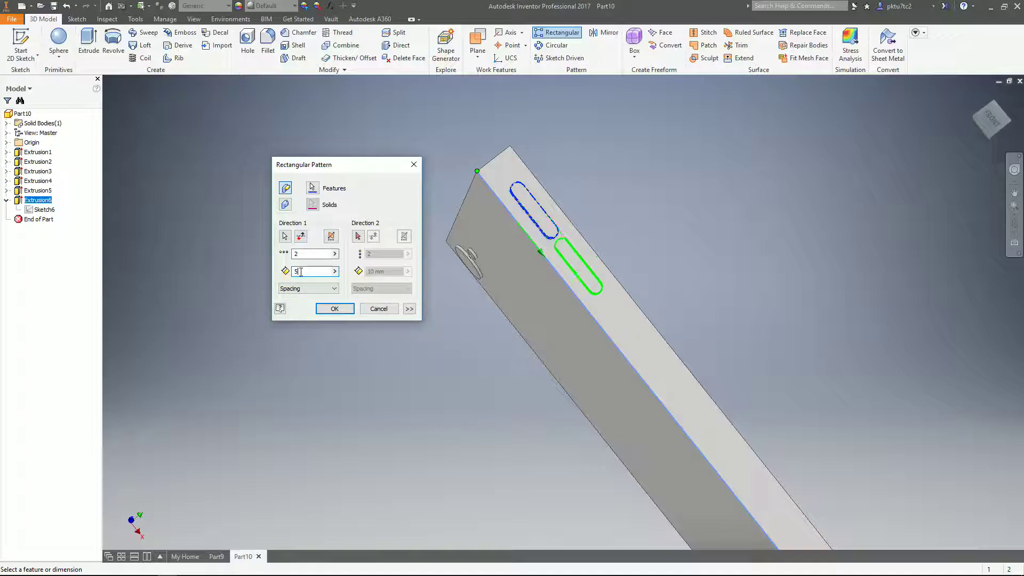
drag(314, 271, 264, 268)
text(7)
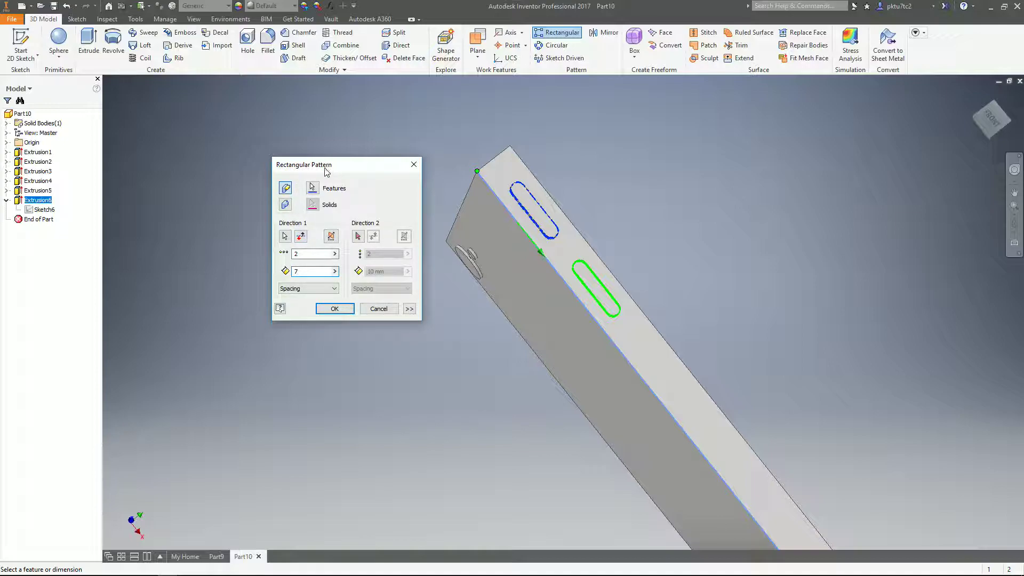
click(336, 310)
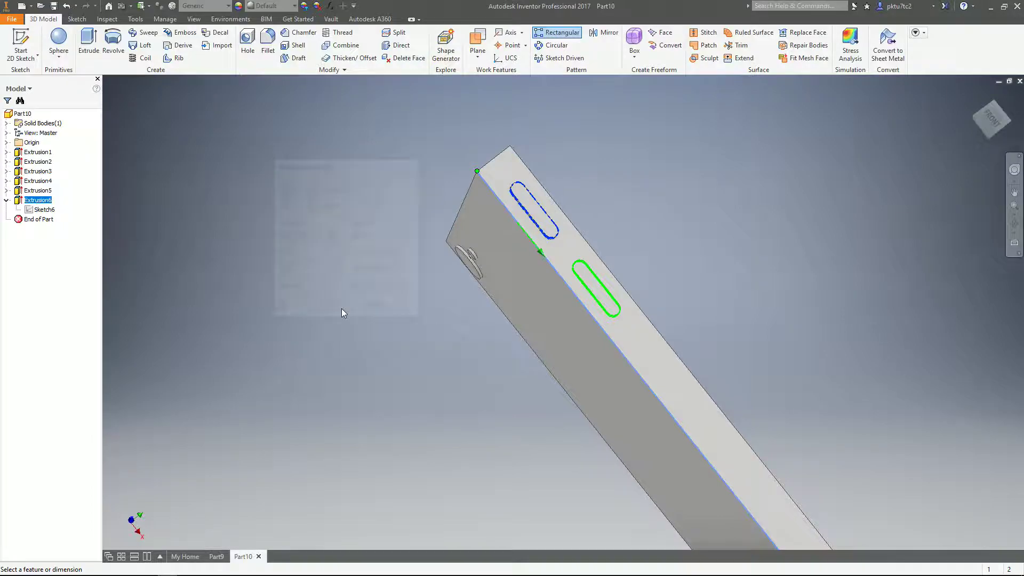
Step: Start a new sketch on the plate's narrow end face opposite the camera end
scroll(581, 329, up, 3)
shift+middle_drag(581, 329, 552, 308)
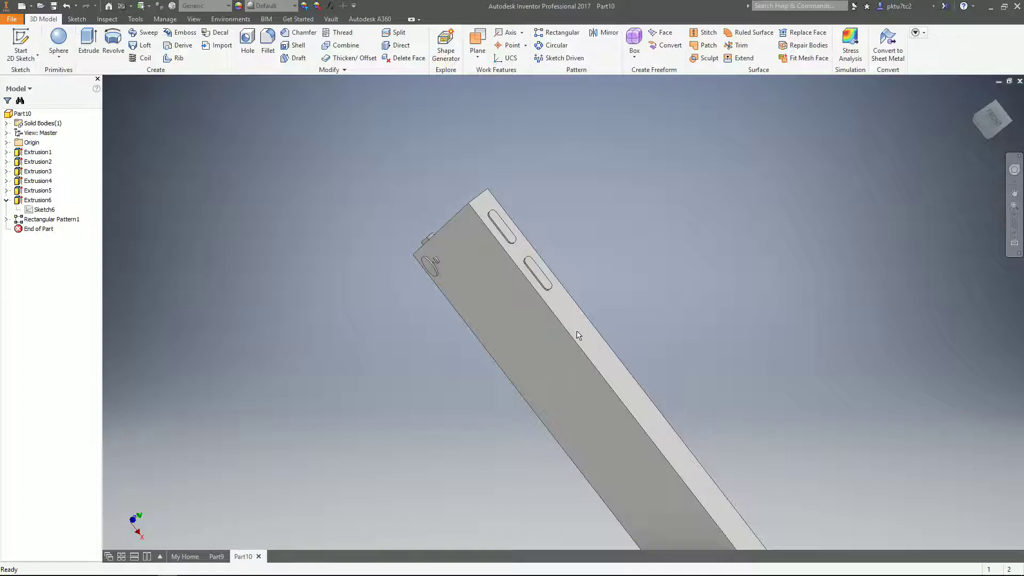
middle_drag(577, 335, 562, 278)
scroll(576, 338, up, 4)
click(567, 274)
click(614, 275)
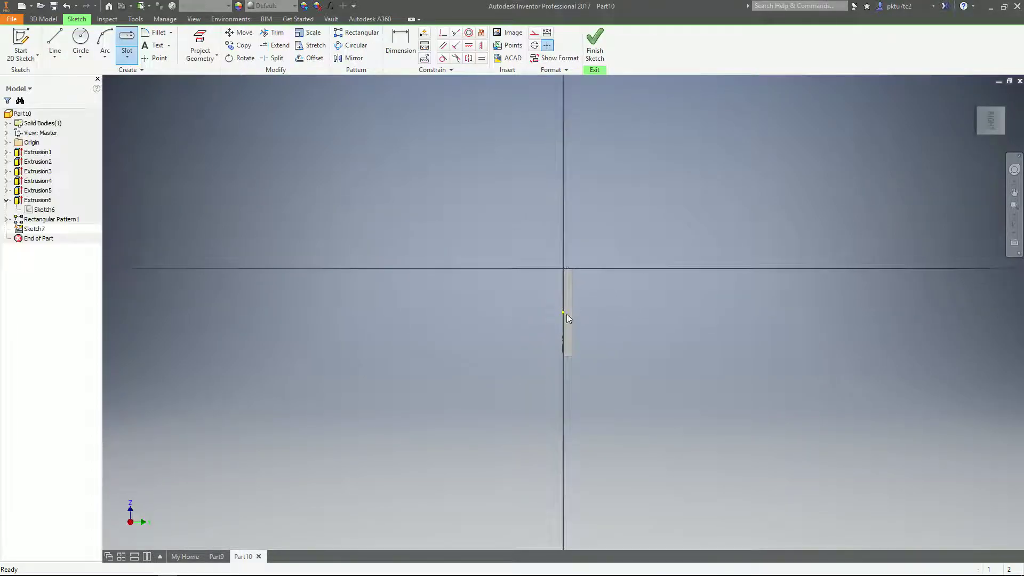
Step: Sketch a circle about 1.9 mm in diameter, centred across the narrow end face near its side-button end
middle_drag(590, 321, 532, 297)
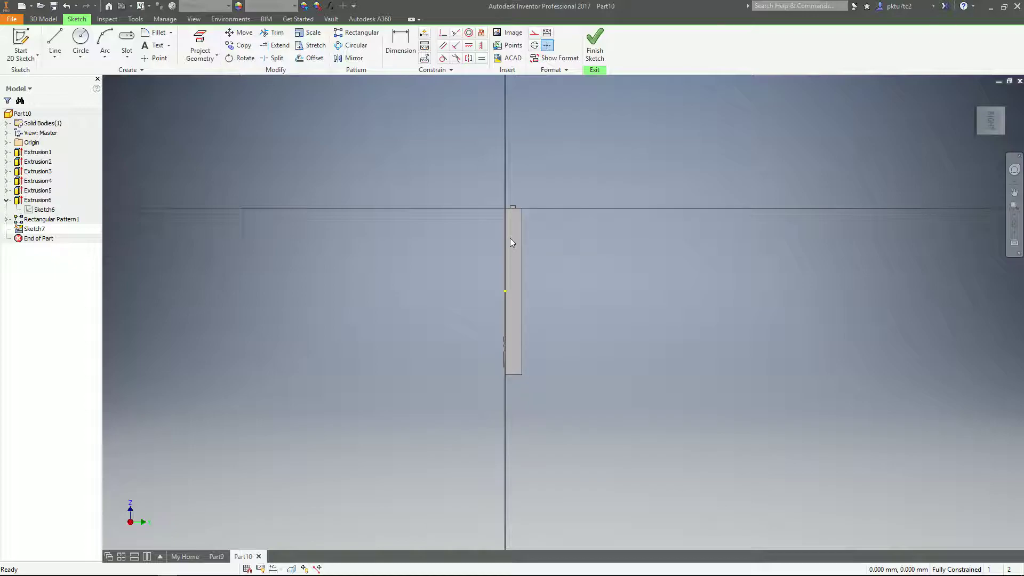
scroll(510, 238, down, 3)
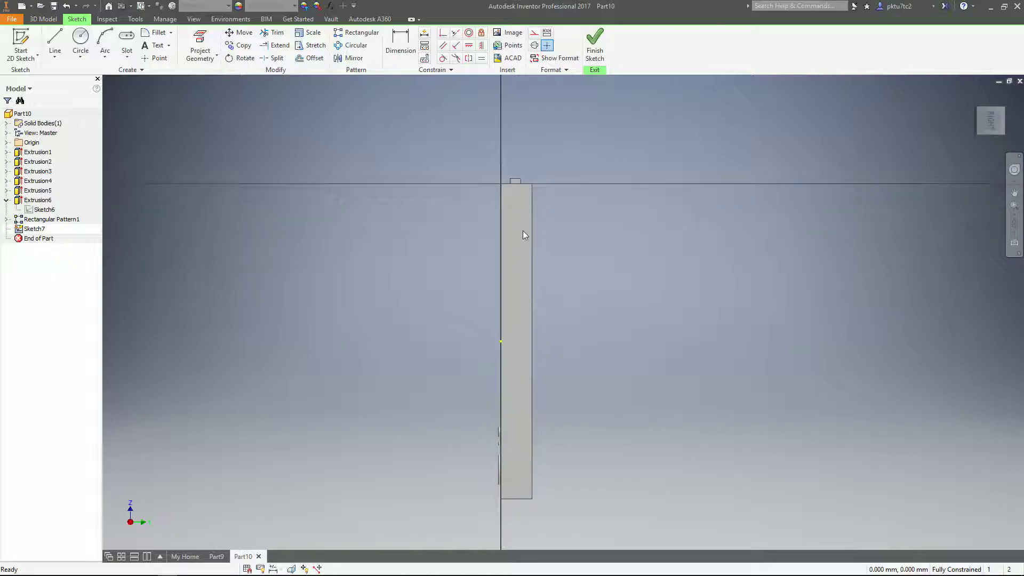
right_click(584, 226)
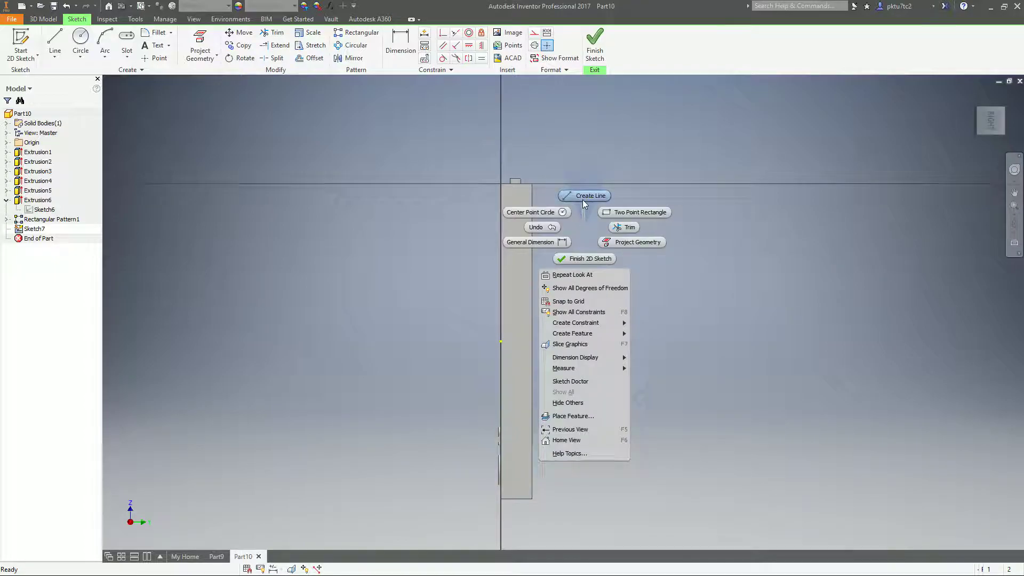
click(528, 212)
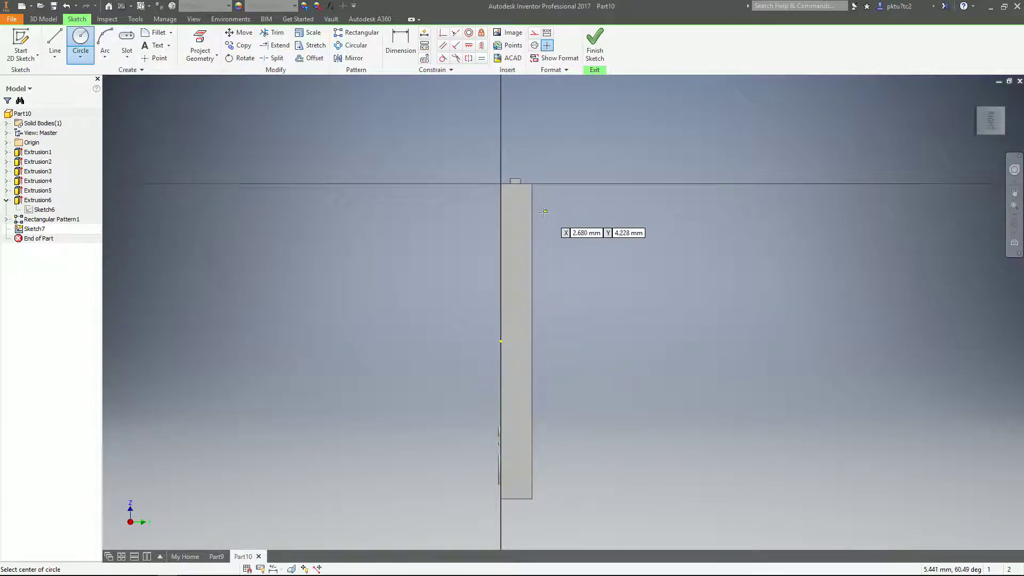
click(517, 210)
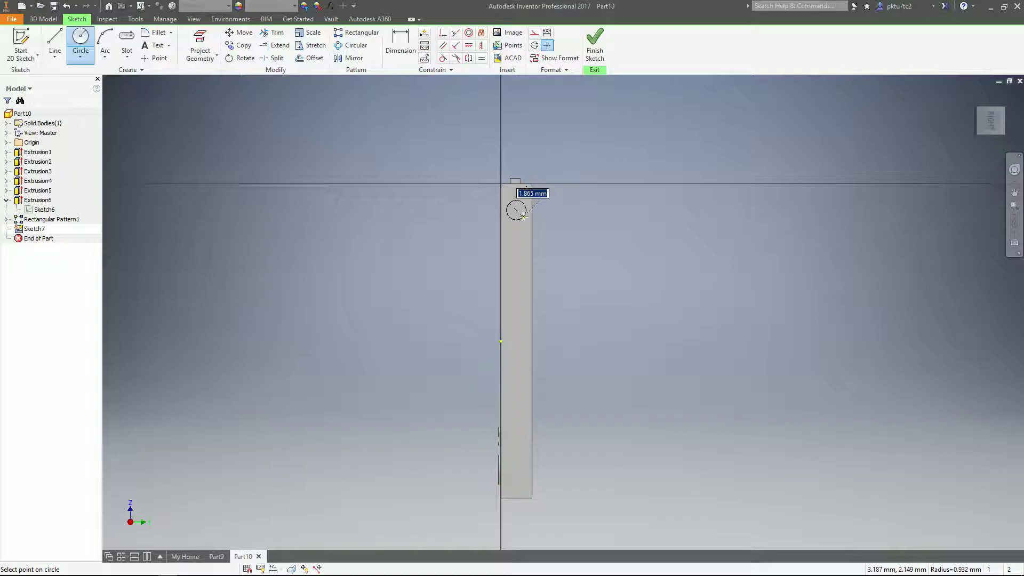
click(523, 216)
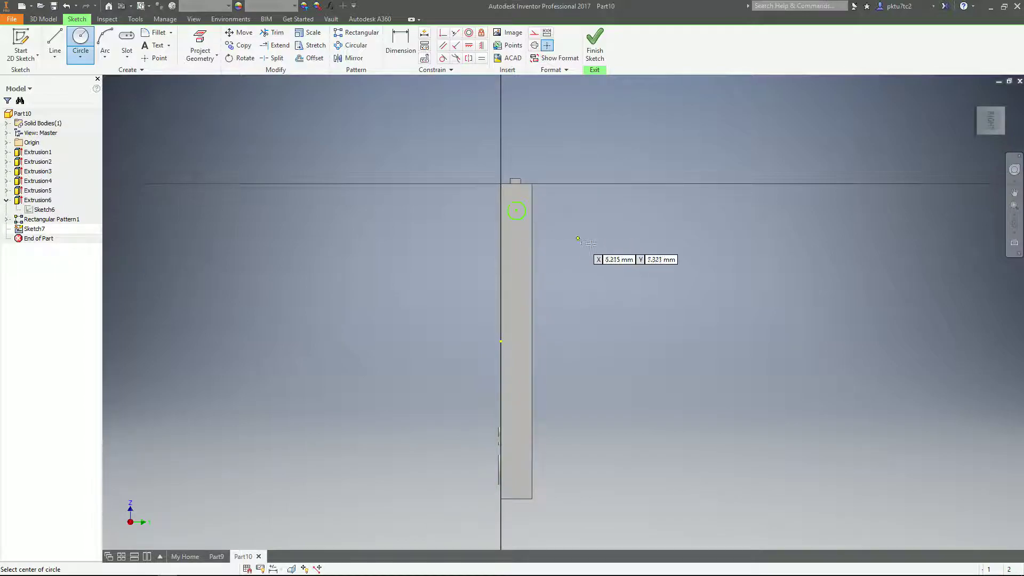
Step: Sketch a lengthwise center-point slot in the middle of the end face, about 2.4 mm from centre to arc centre and 1.1 mm wide
middle_drag(603, 288, 587, 274)
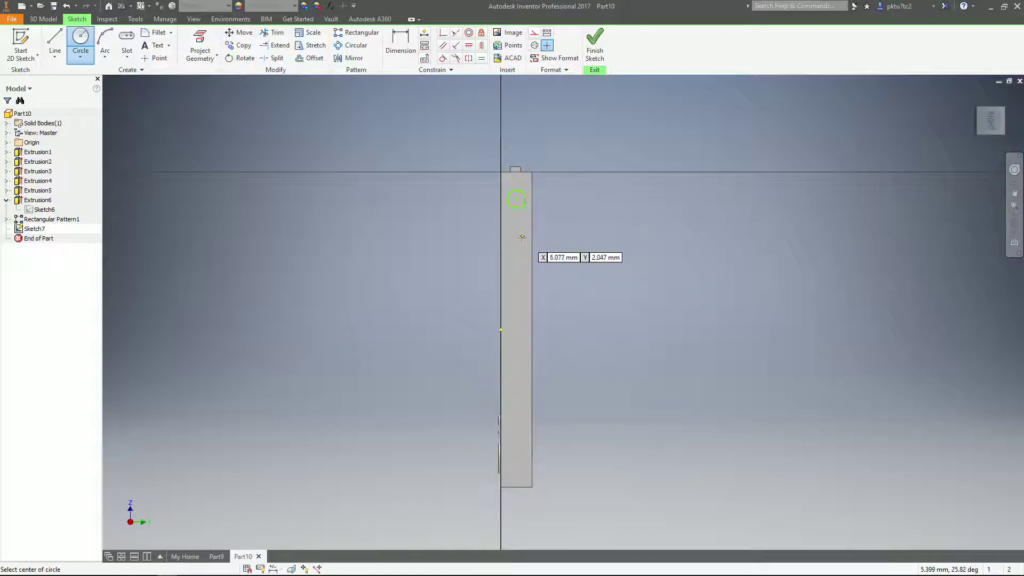
middle_drag(529, 302, 530, 259)
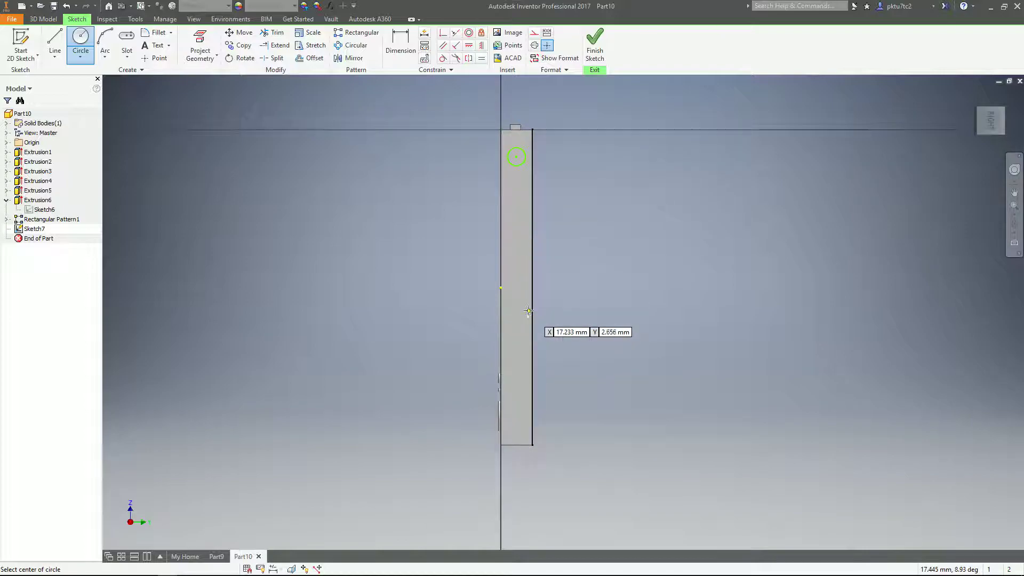
click(126, 38)
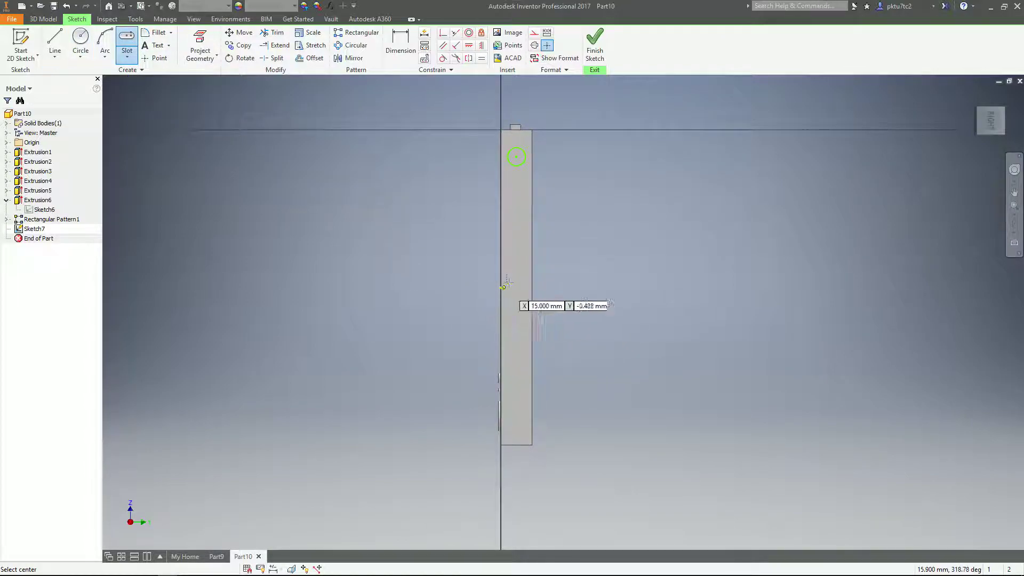
click(516, 288)
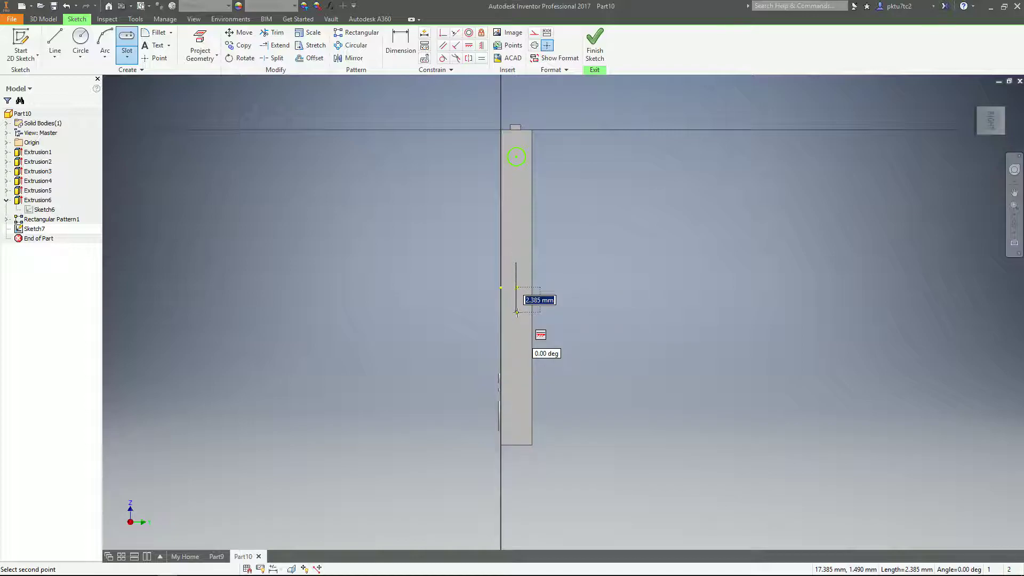
click(516, 312)
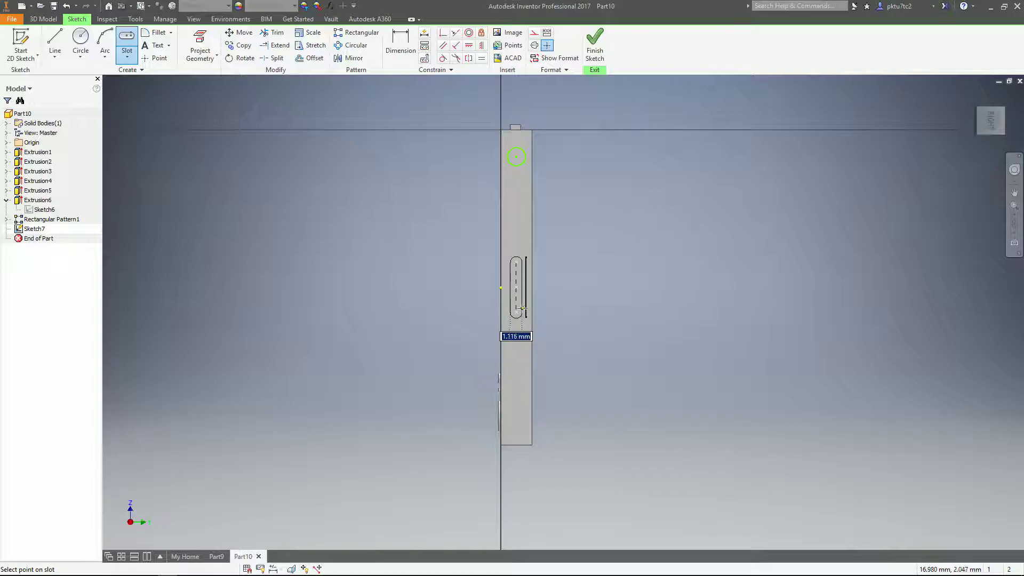
click(523, 310)
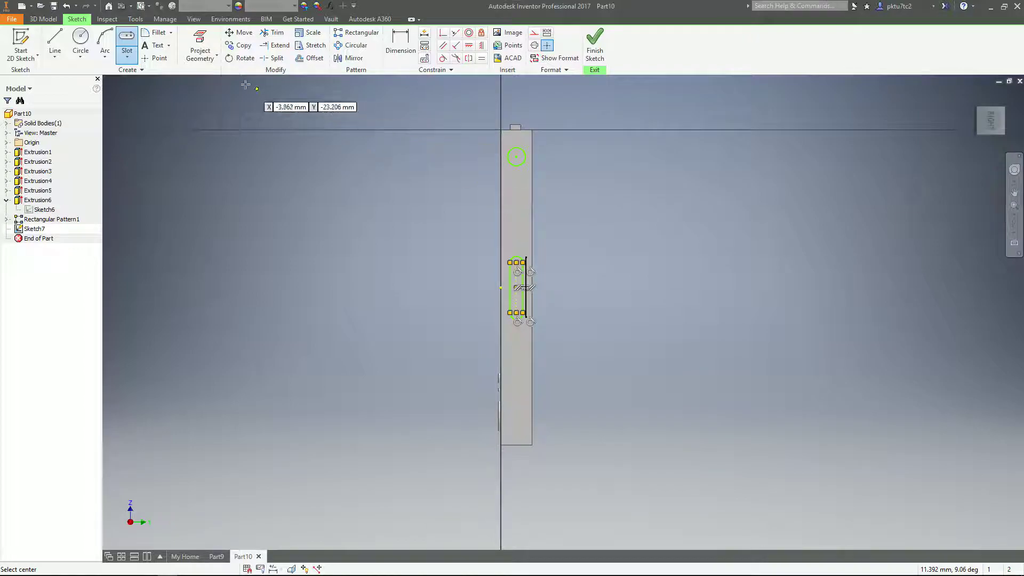
Step: Sketch a smaller circle on the end face, on the opposite side of the slot from the first circle
click(81, 56)
click(88, 79)
middle_drag(576, 413, 546, 333)
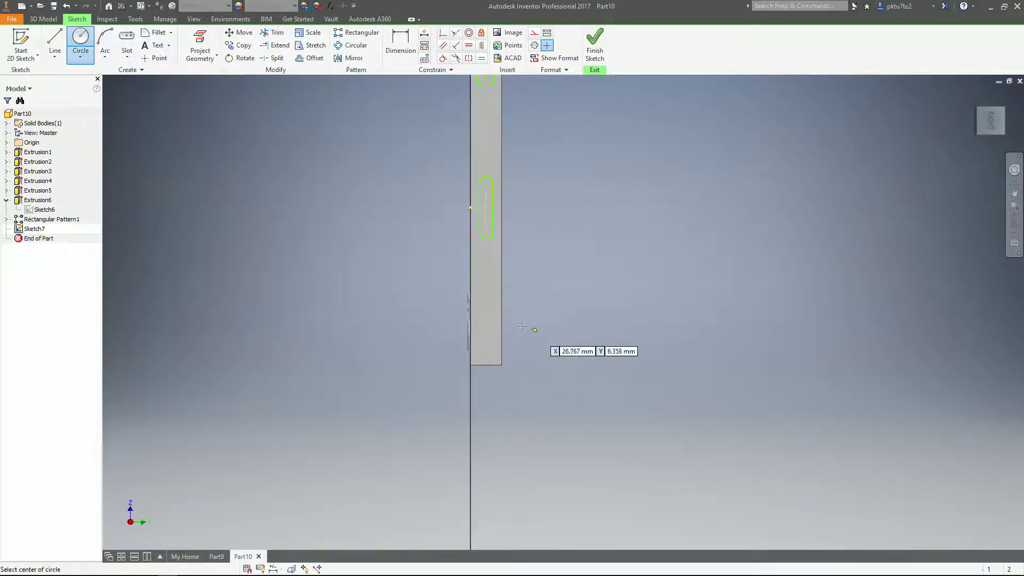
click(486, 289)
click(486, 293)
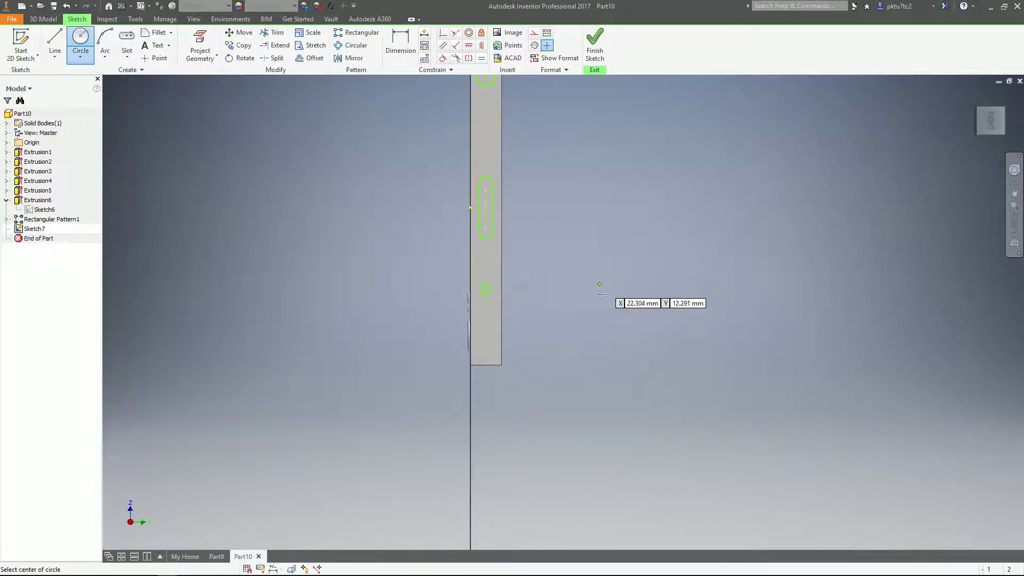
Step: Extrude both circles and the slot as a 2 mm deep cut into the plate's narrow end face
scroll(559, 254, up, 2)
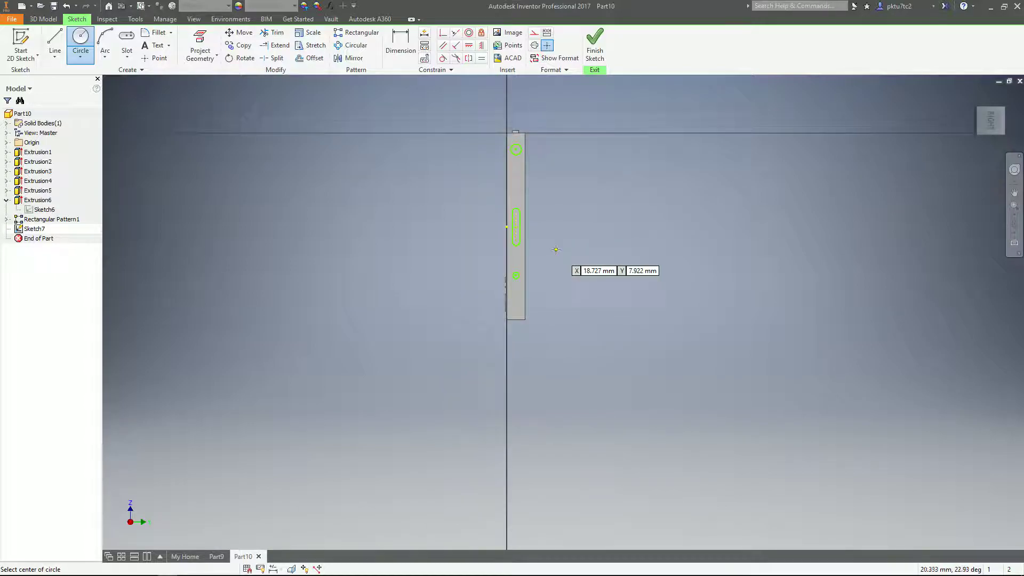
key(e)
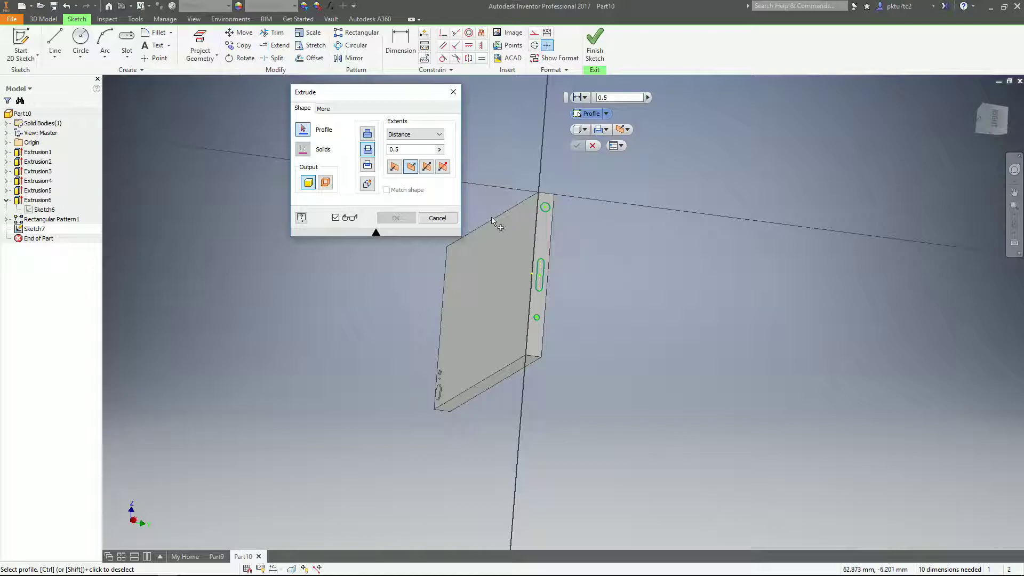
scroll(570, 216, down, 3)
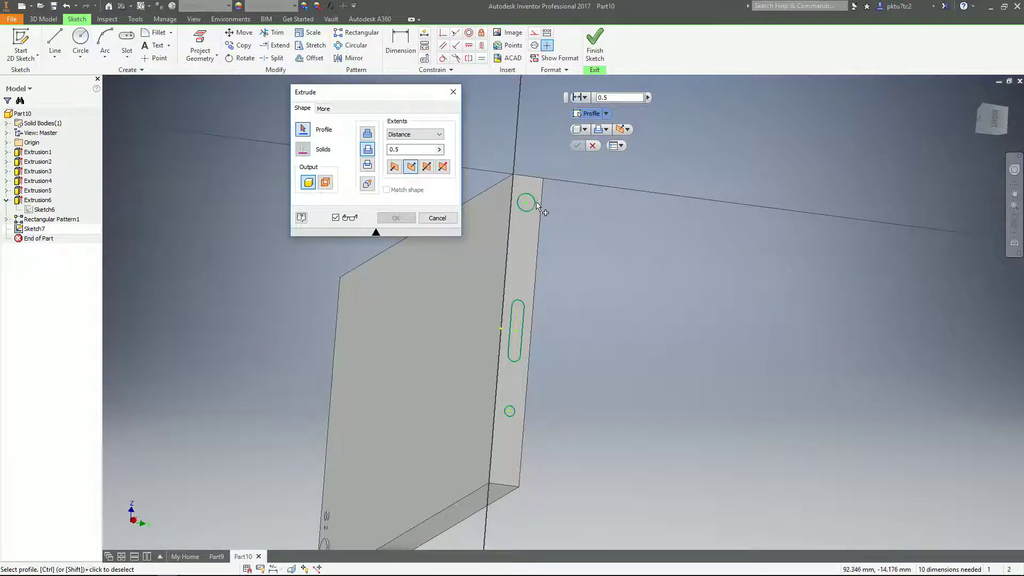
click(518, 326)
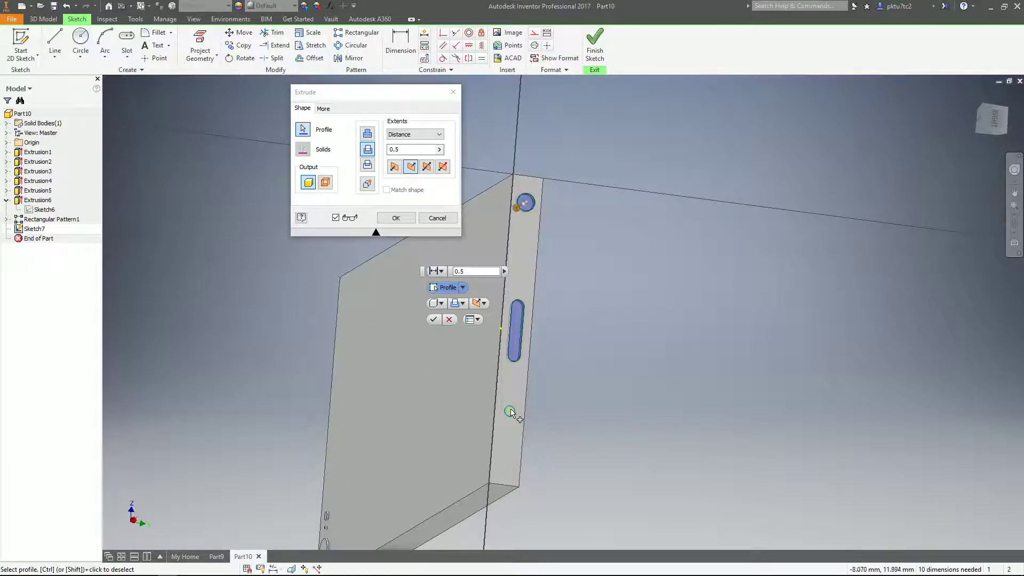
key(F5)
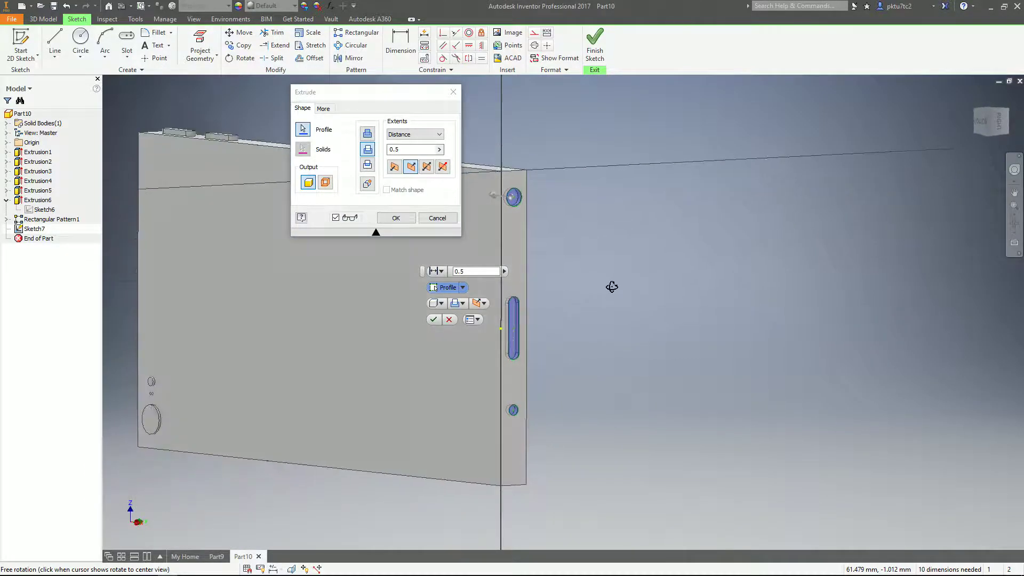
click(405, 150)
double_click(406, 151)
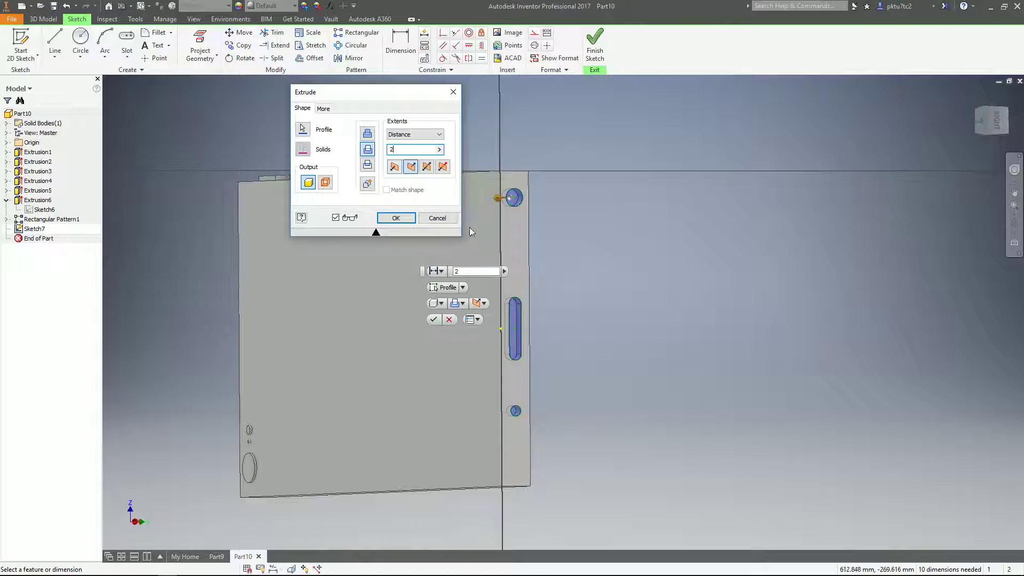
click(396, 217)
middle_drag(552, 306, 495, 253)
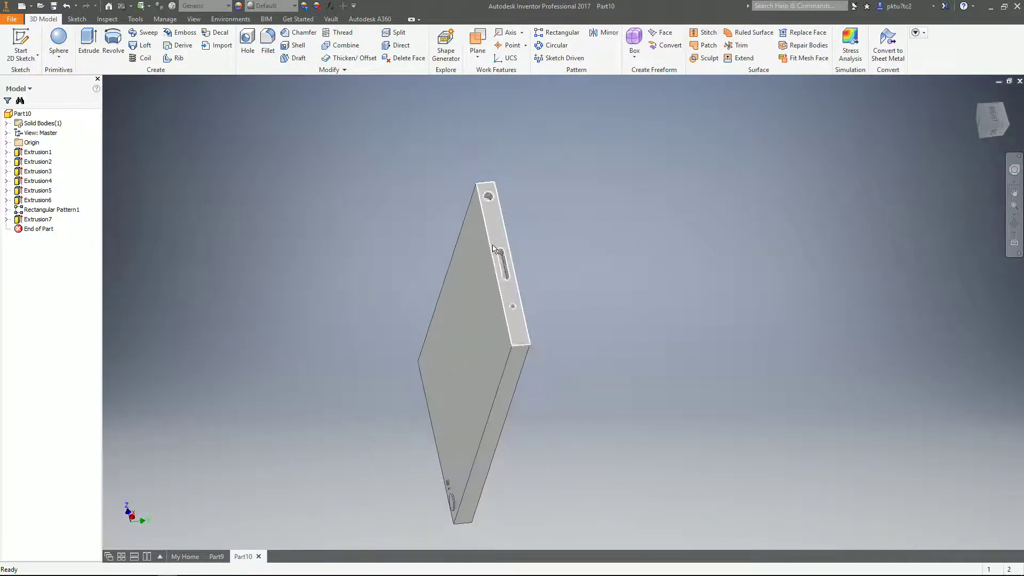
scroll(512, 308, down, 3)
shift+middle_drag(507, 318, 490, 265)
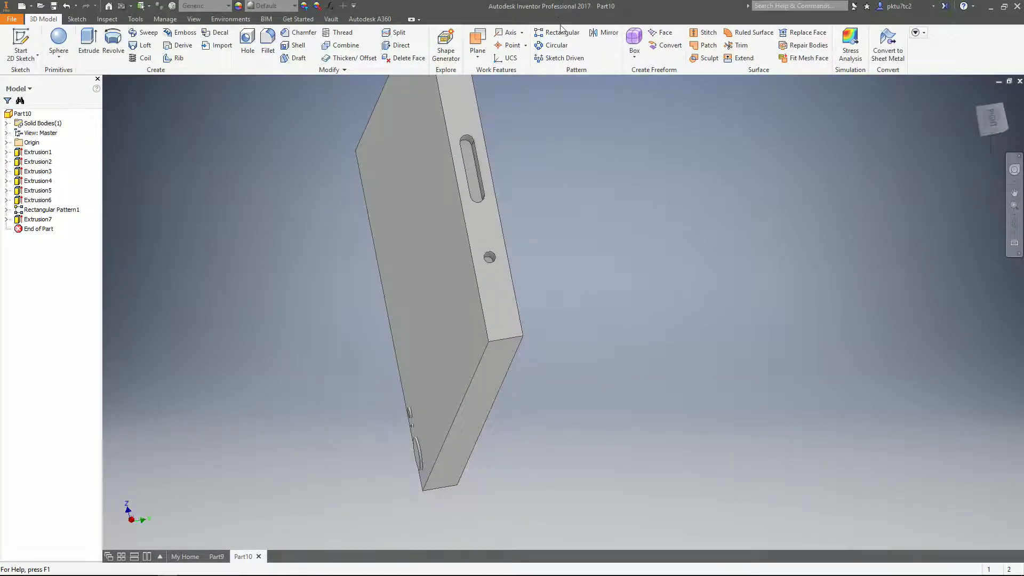
click(561, 34)
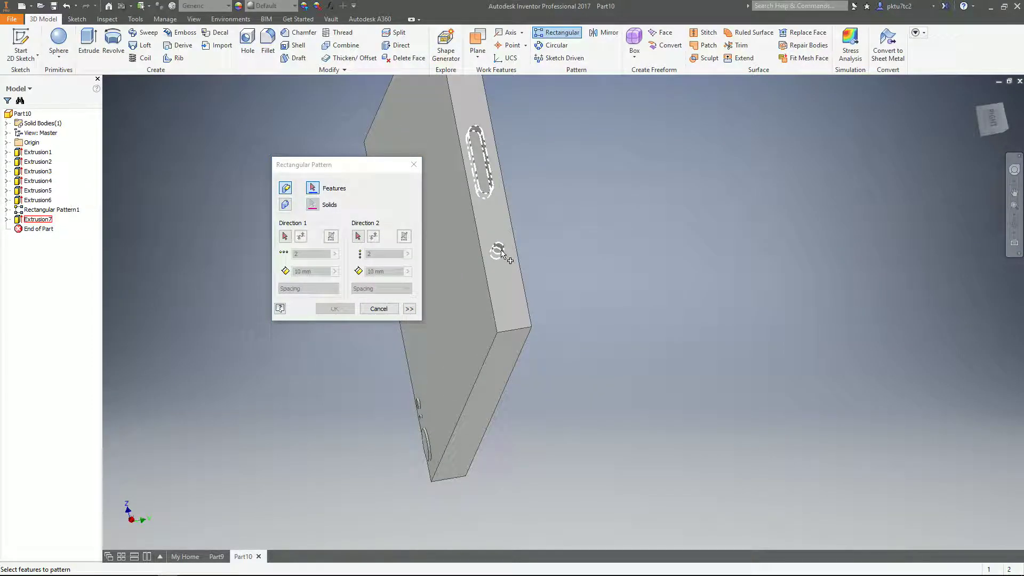
scroll(503, 260, up, 1)
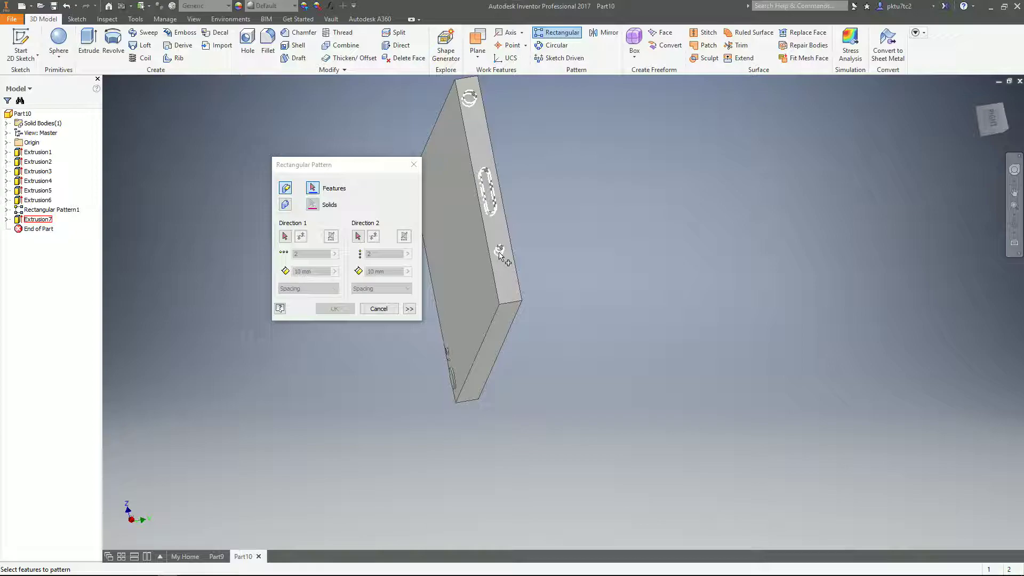
click(380, 309)
Step: Try to delete the small circle from the sketch behind the port cutouts, finishing the sketch and accepting the update errors
click(6, 219)
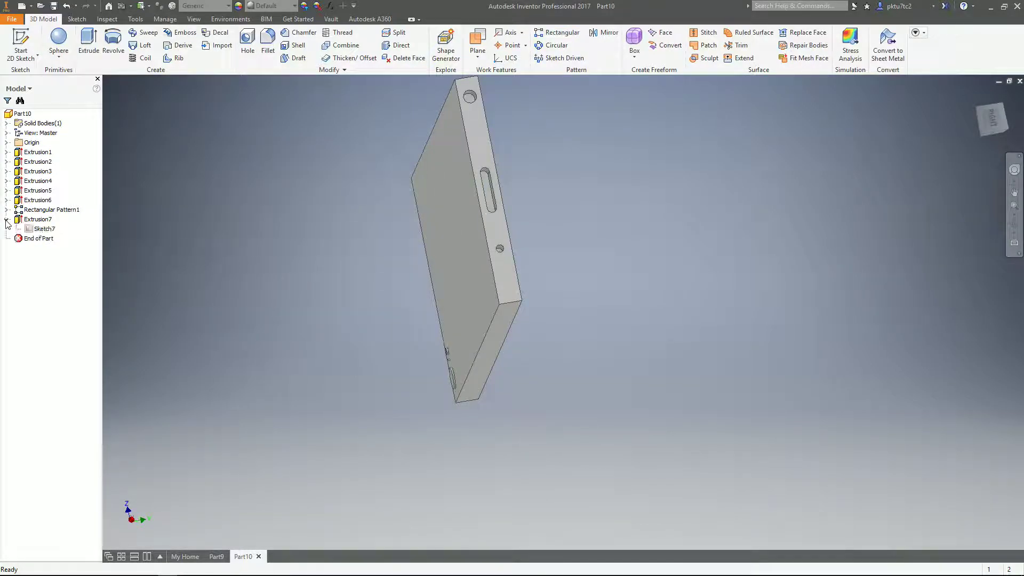
double_click(44, 229)
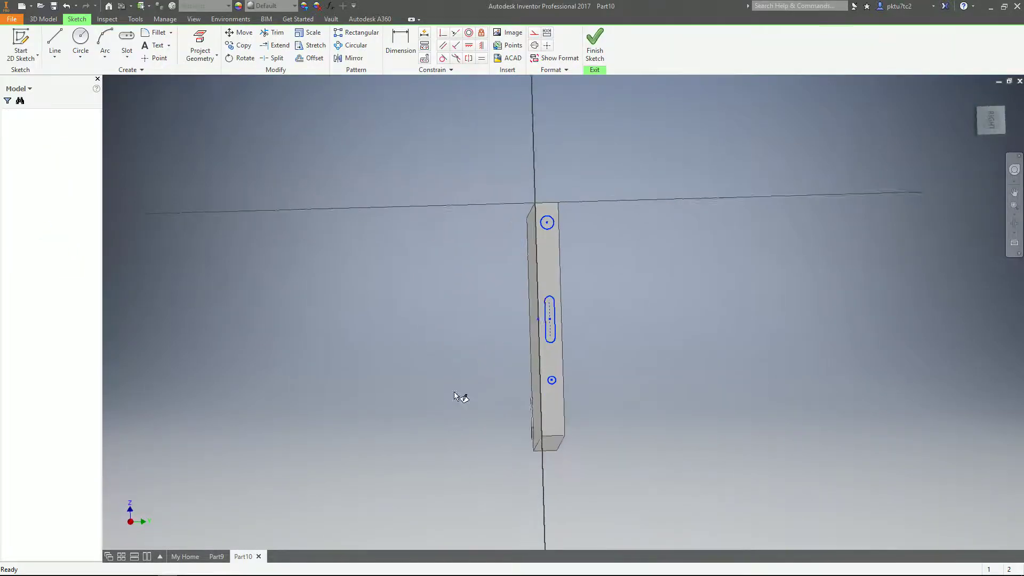
scroll(530, 351, up, 5)
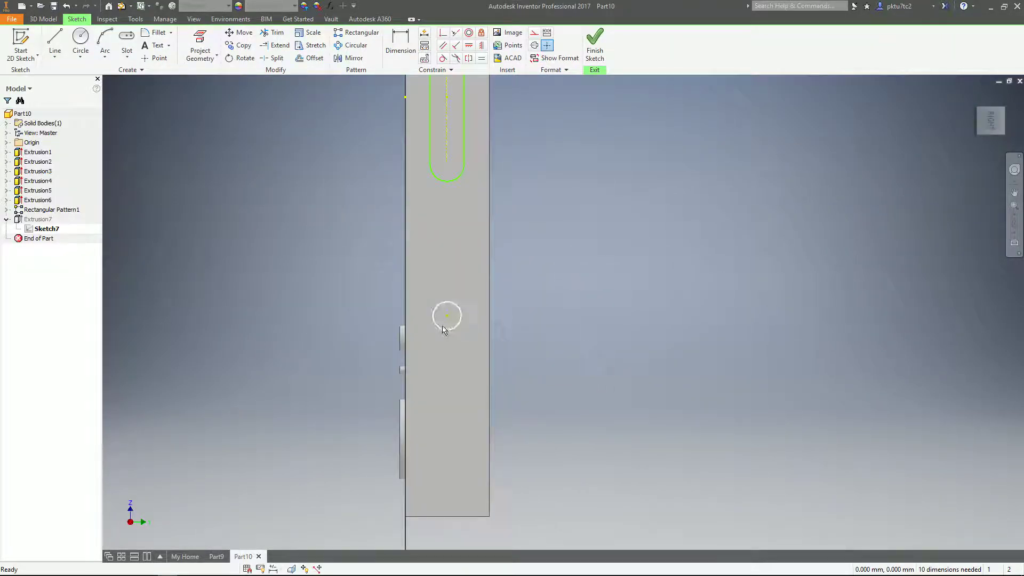
click(460, 313)
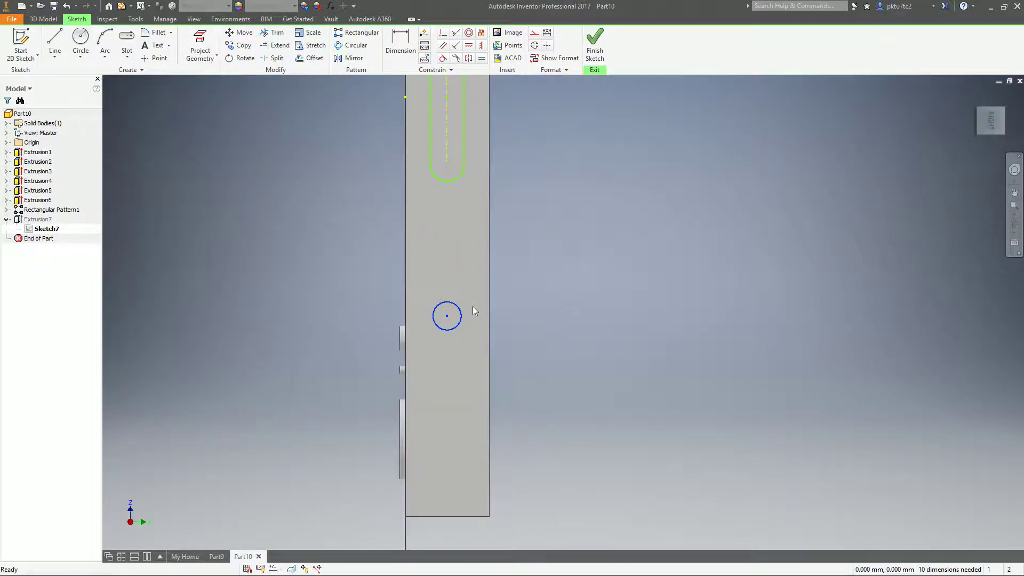
right_click(472, 306)
click(468, 275)
click(594, 45)
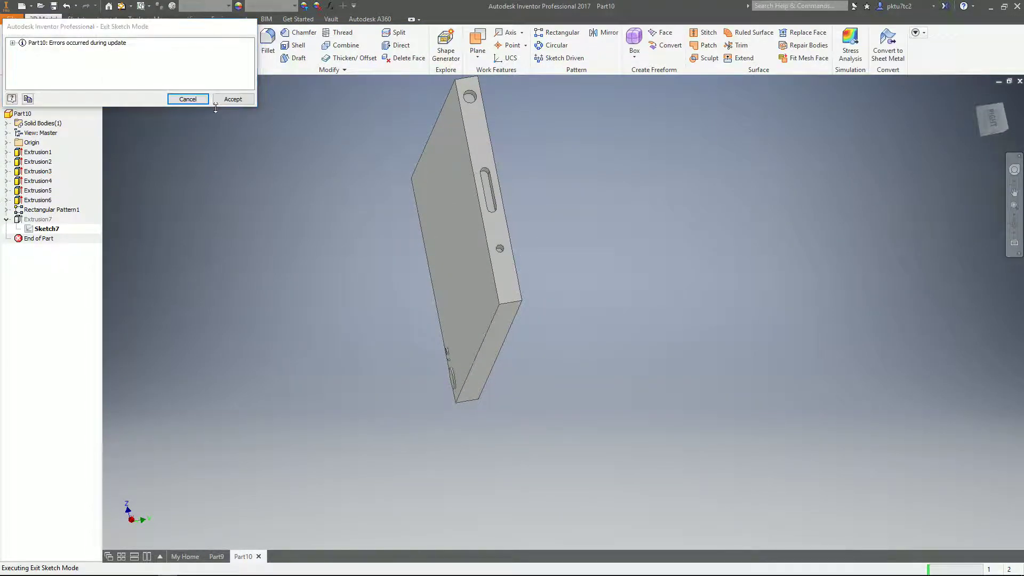
click(232, 99)
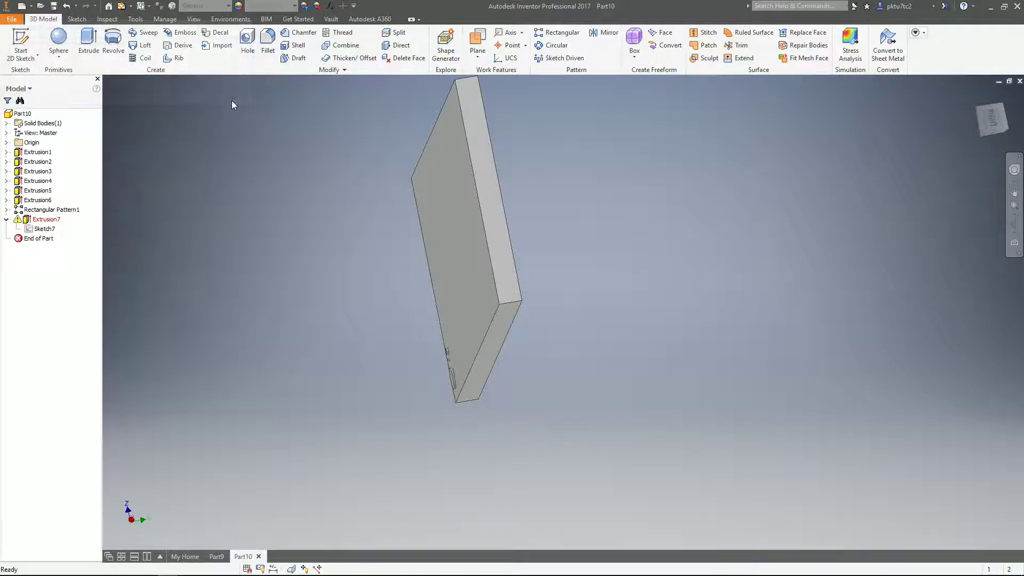
Step: Undo the small circle's deletion and leave the port cutout sketch
key(ctrl+z)
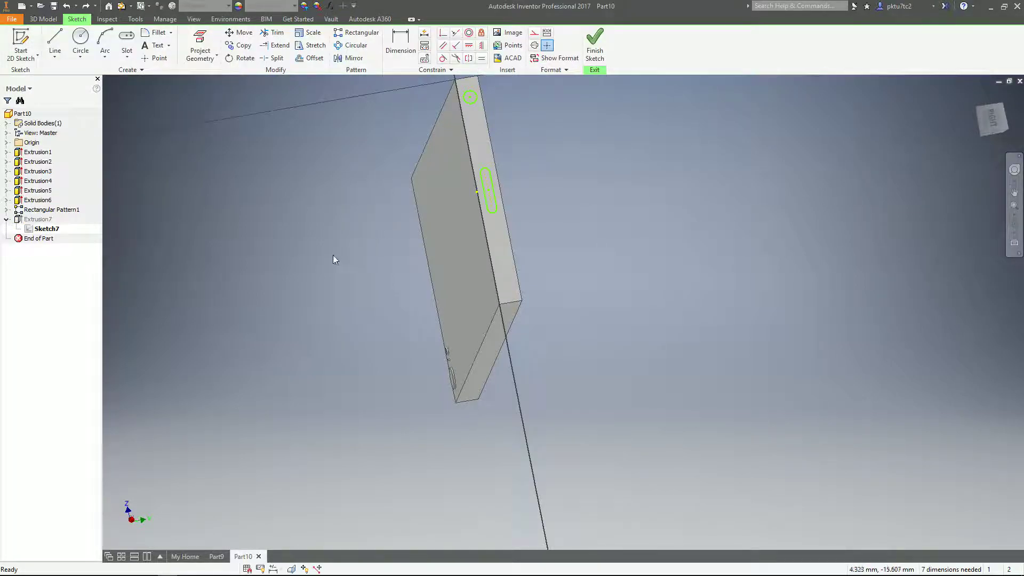
scroll(565, 168, up, 3)
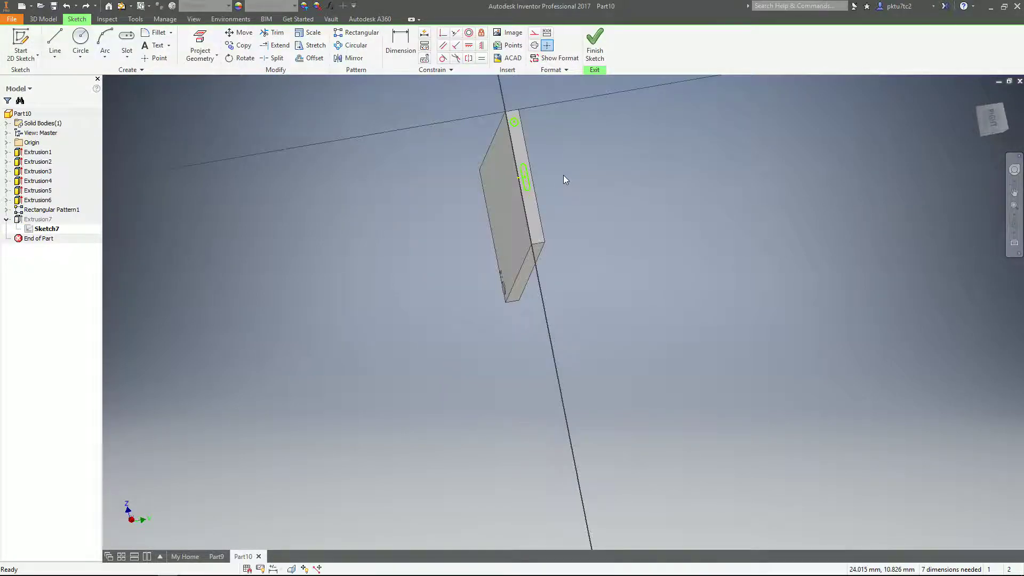
middle_drag(563, 175, 528, 229)
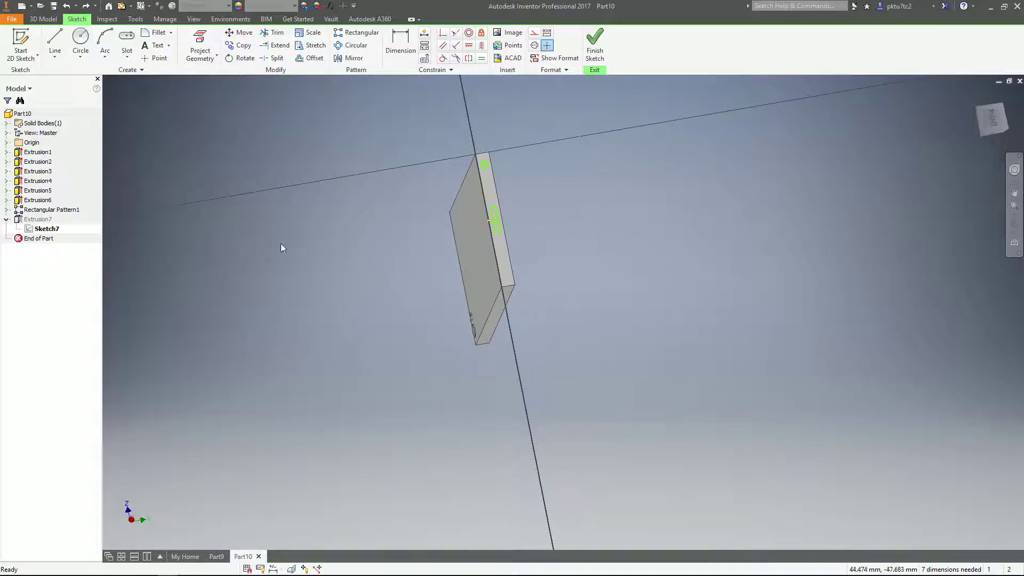
click(39, 219)
click(594, 46)
click(189, 99)
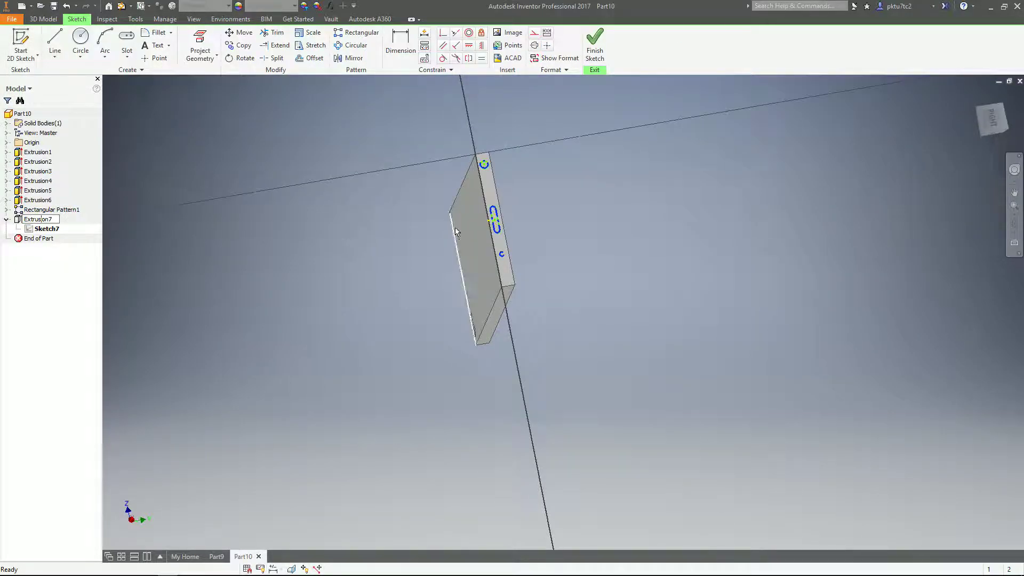
click(589, 61)
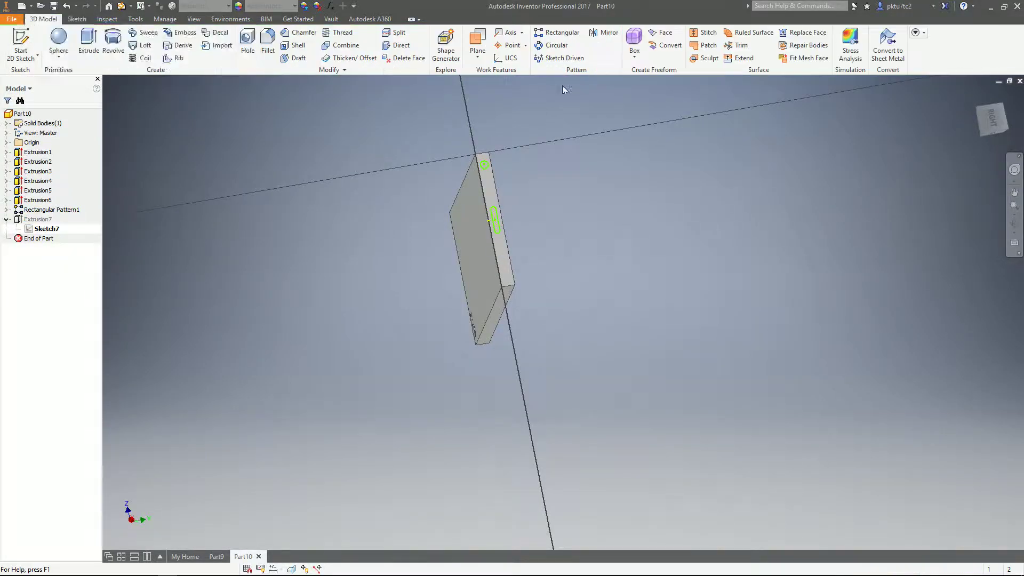
click(189, 99)
scroll(536, 276, up, 3)
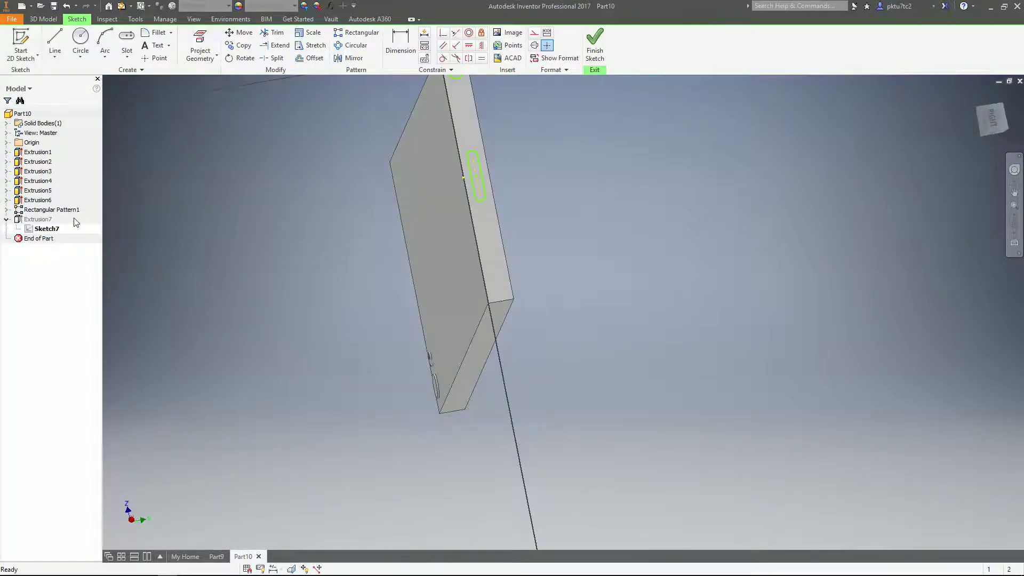
click(594, 47)
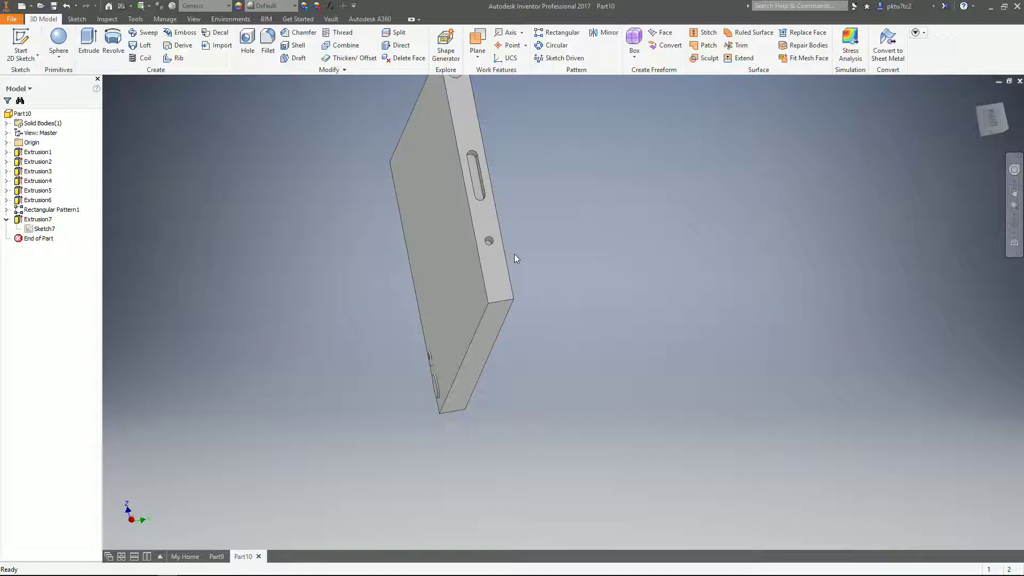
Step: Delete the small round hole's face beside the slot with a Direct Edit
scroll(515, 259, down, 5)
scroll(509, 248, up, 4)
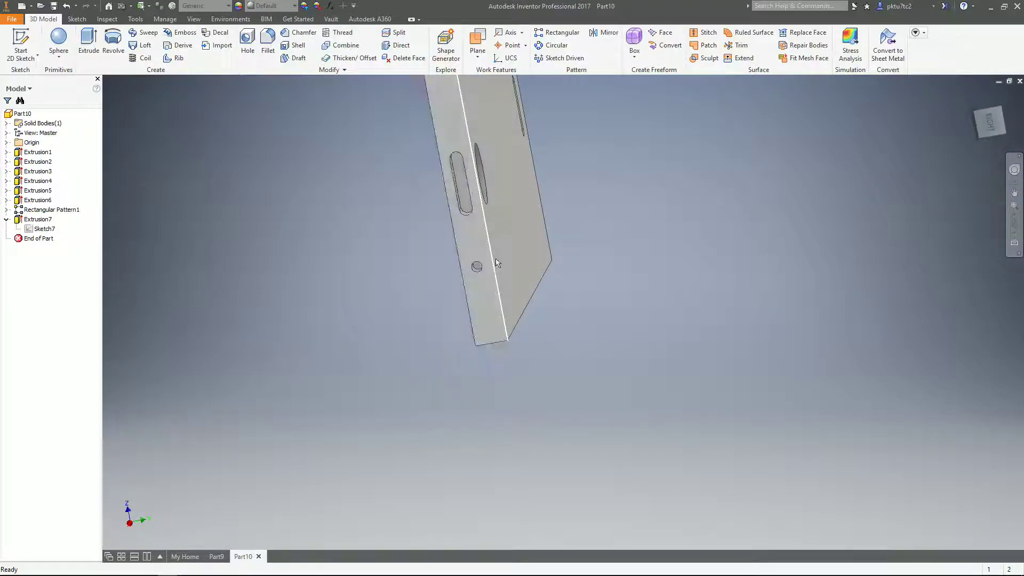
shift+middle_drag(509, 248, 479, 233)
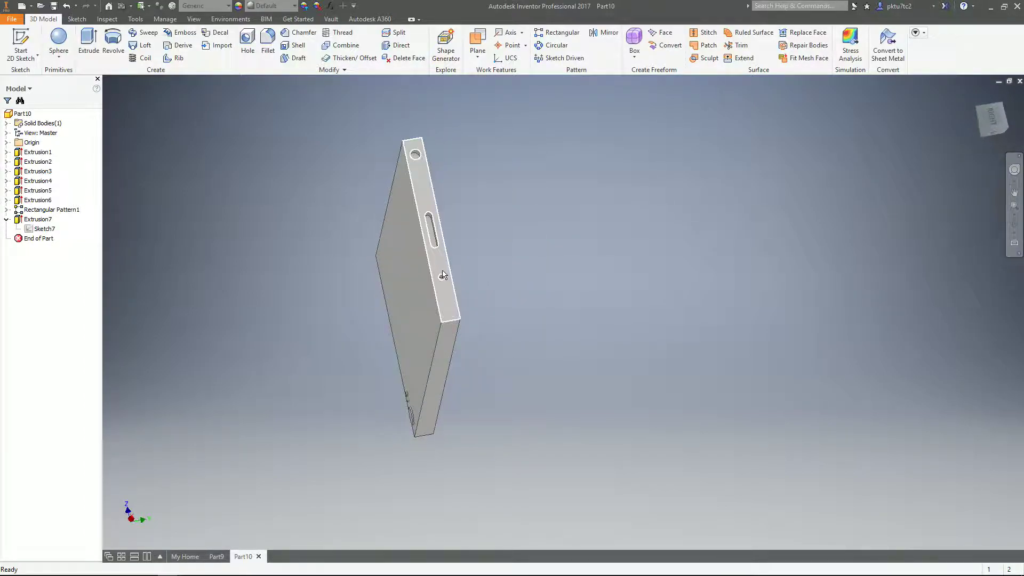
scroll(445, 274, up, 3)
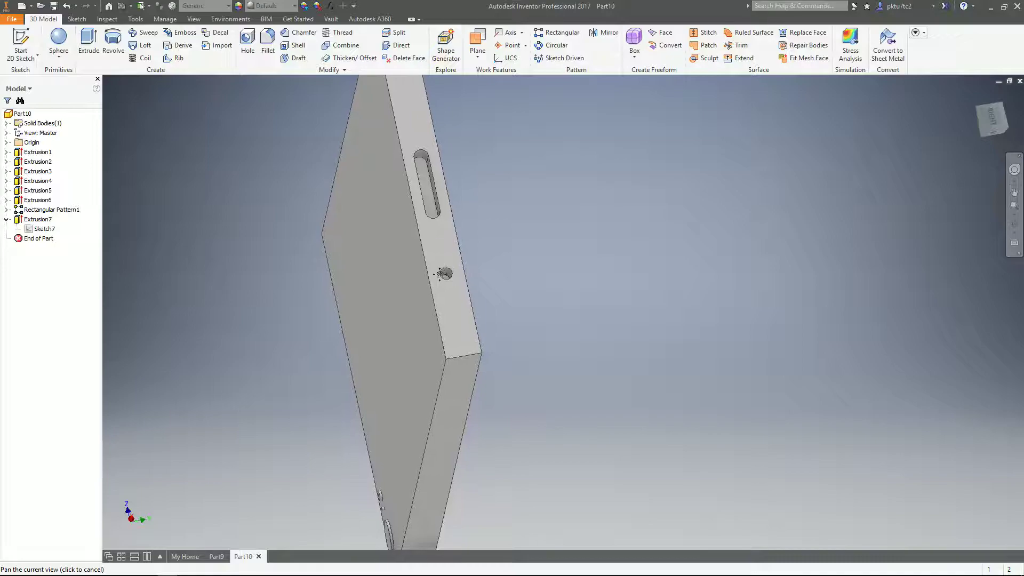
click(397, 47)
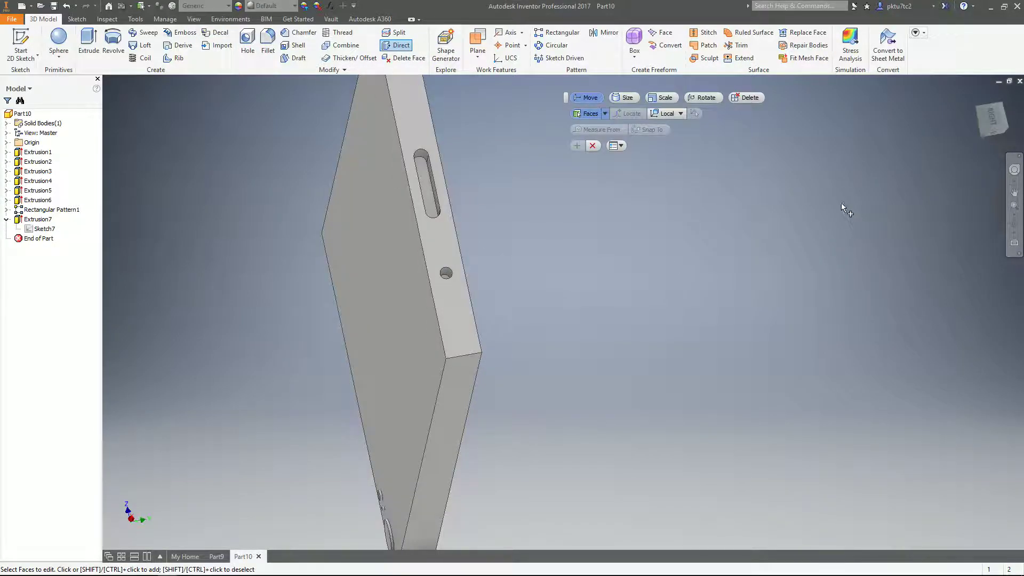
click(749, 98)
scroll(520, 261, up, 3)
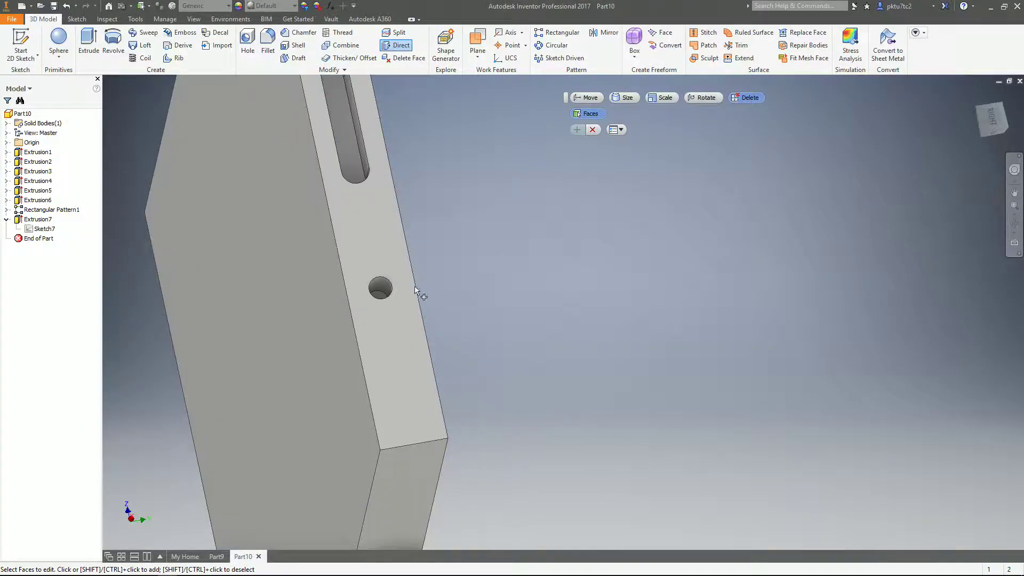
click(381, 286)
click(576, 133)
scroll(440, 328, down, 3)
scroll(413, 330, down, 2)
scroll(411, 331, up, 3)
click(592, 130)
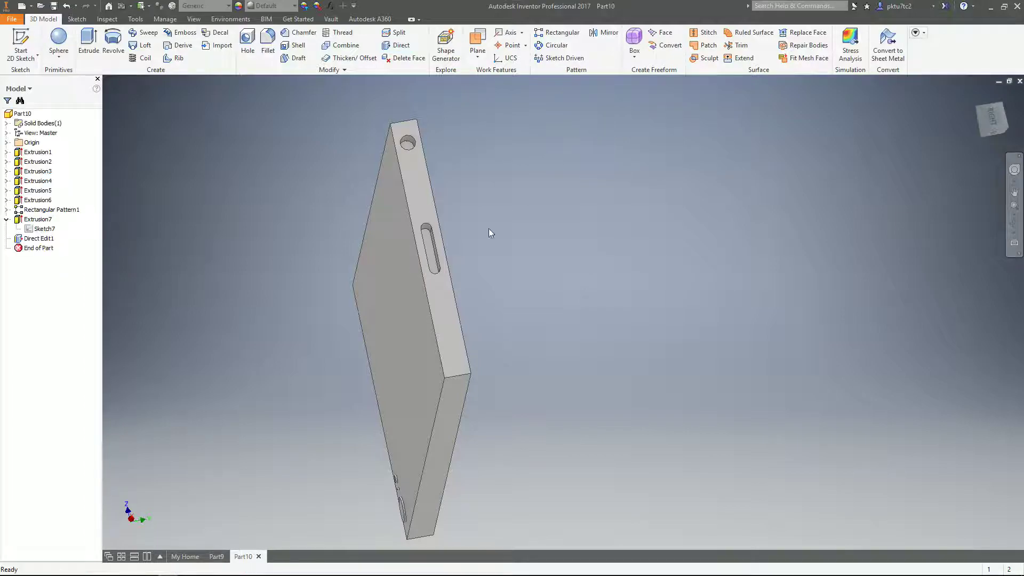
Step: Start a sketch on the narrow face with the slot and draw a small circle centred across its width below the slot
middle_drag(499, 322, 489, 302)
click(455, 321)
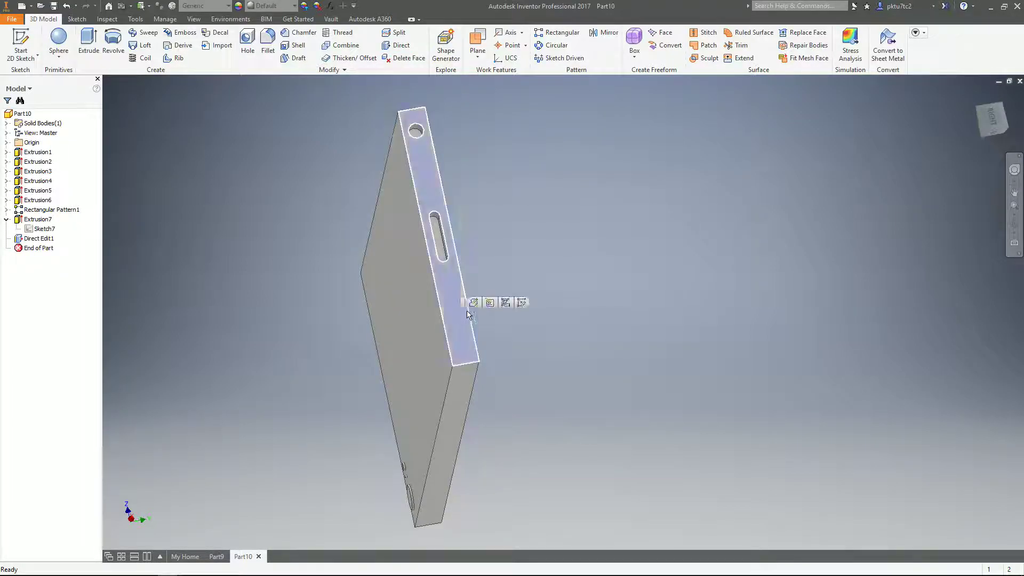
click(491, 302)
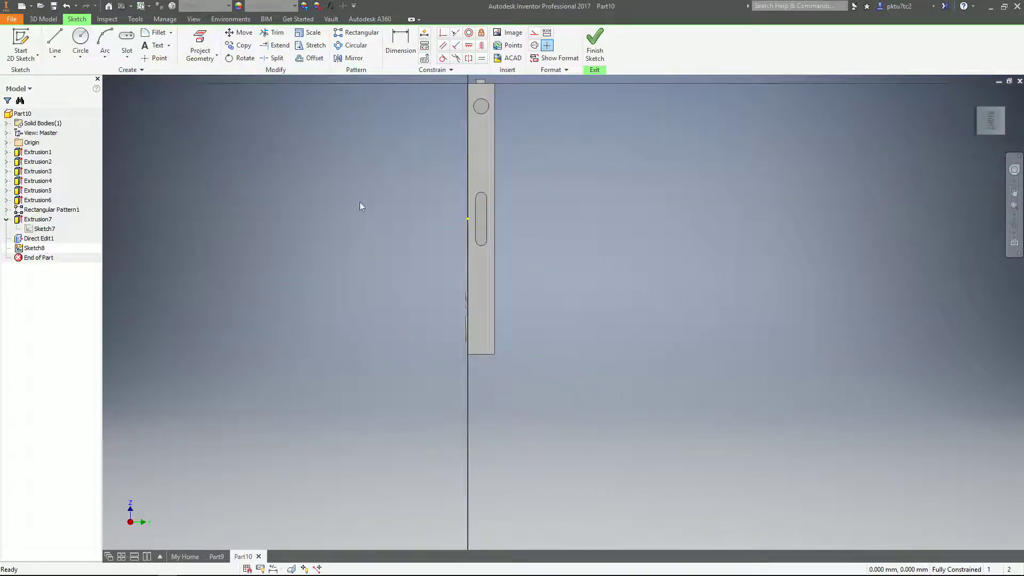
right_click(437, 276)
click(384, 261)
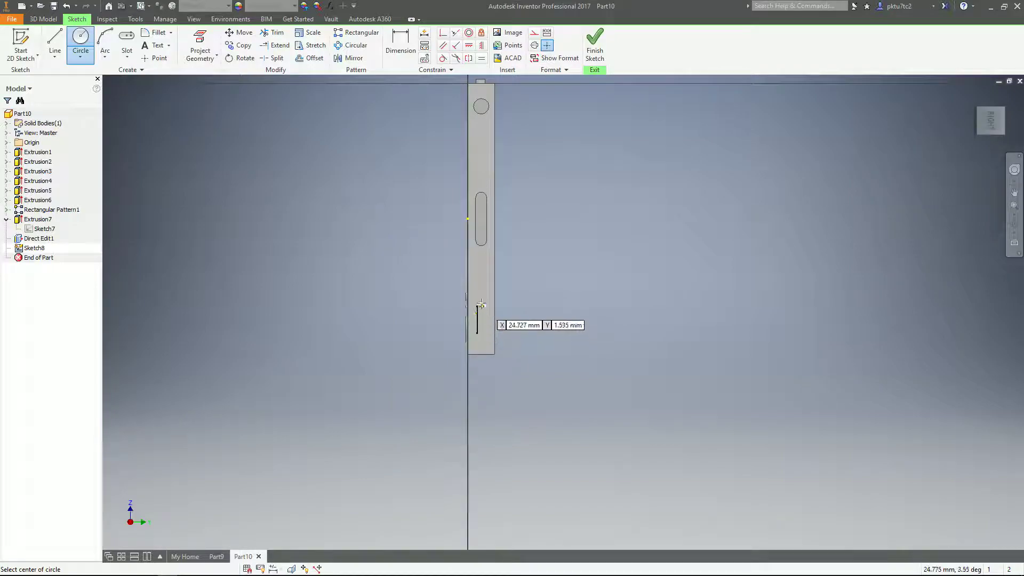
click(482, 292)
click(483, 292)
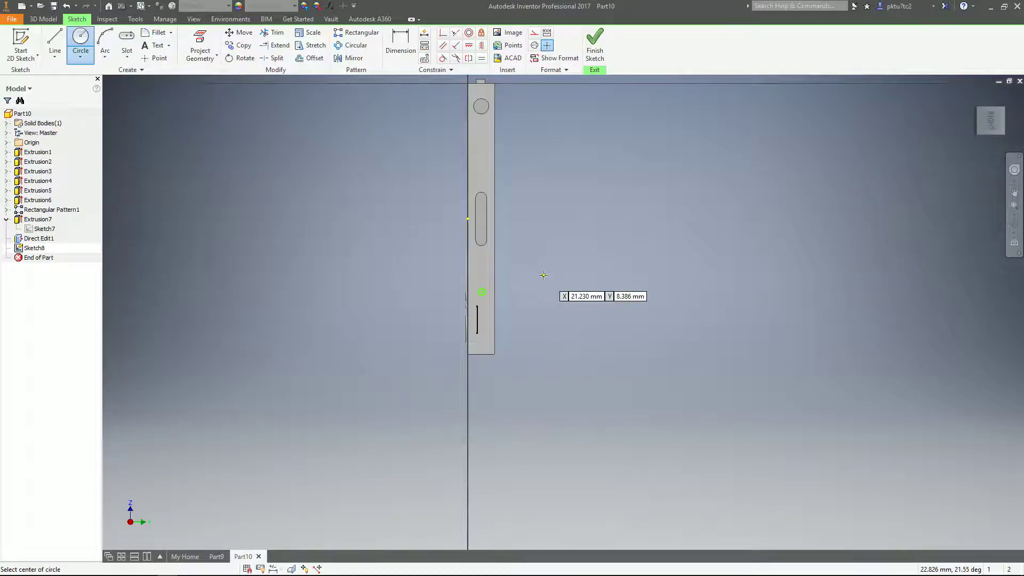
Step: Extrude the small circle as a cut 2 mm deep into the body
key(e)
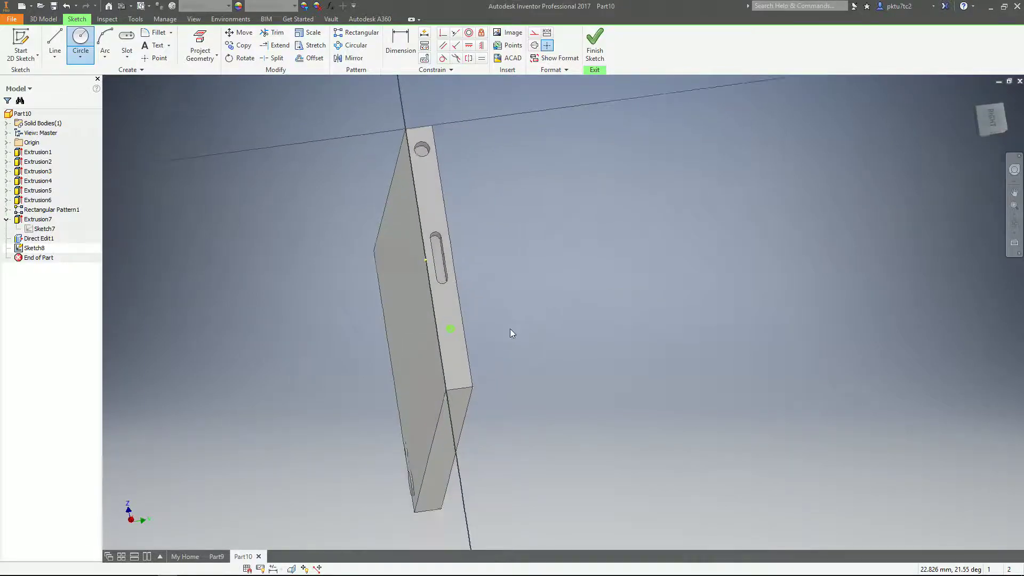
scroll(521, 308, up, 3)
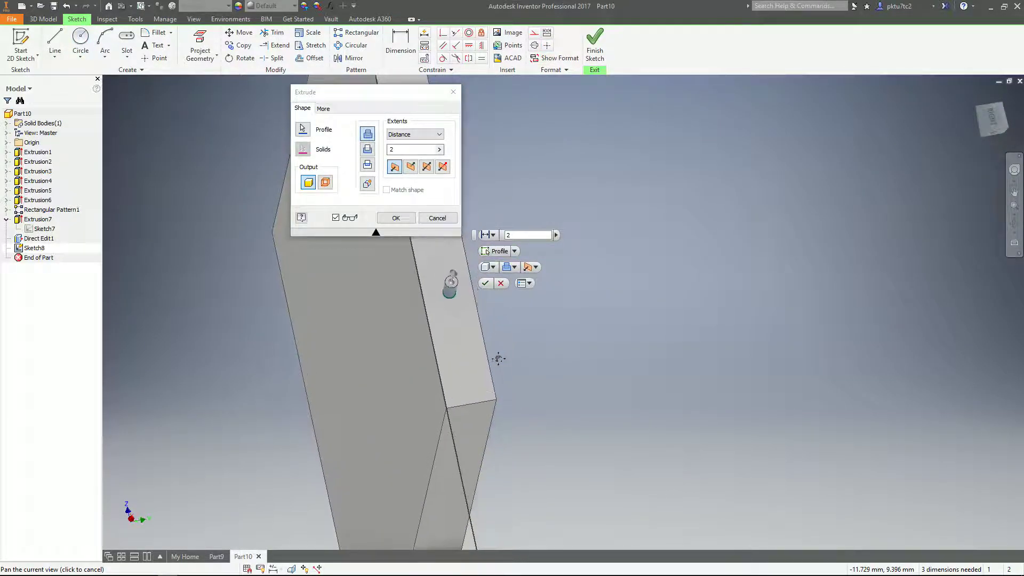
click(368, 151)
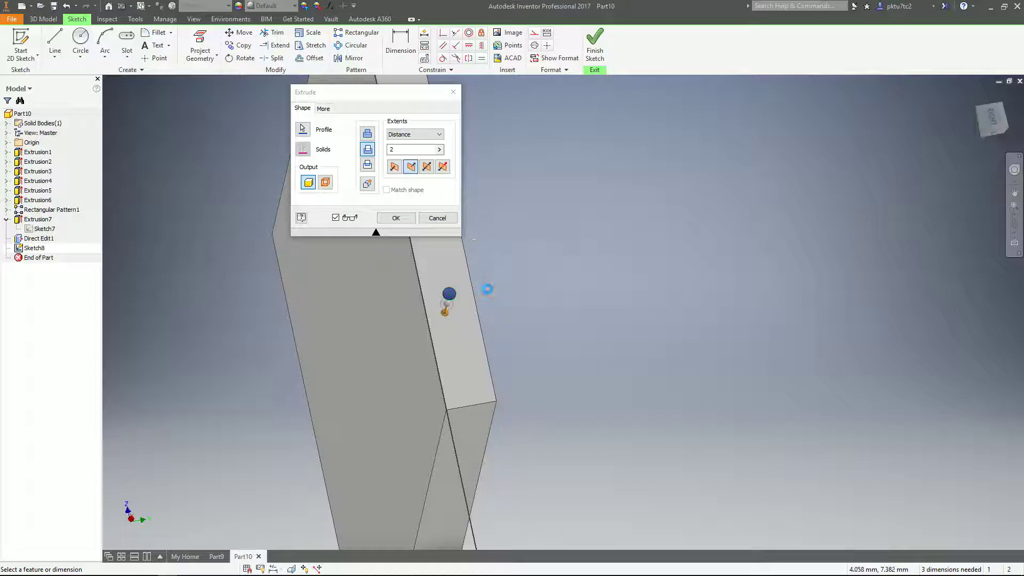
click(485, 283)
Step: Create a rectangular pattern of the new small hole along the body's long edge, with 4 instances spaced 1.3 mm apart
click(558, 33)
scroll(488, 284, up, 3)
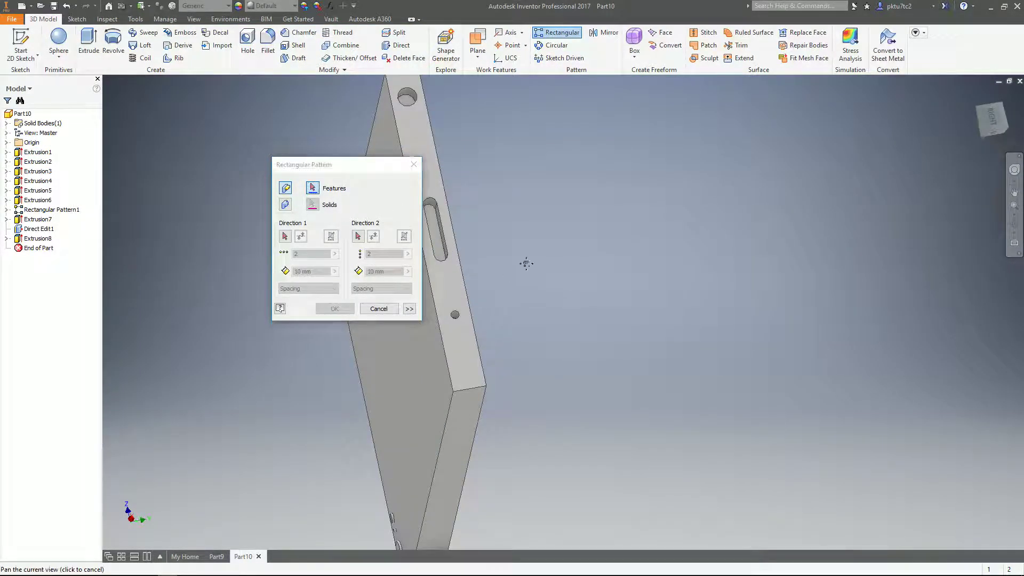
middle_drag(520, 268, 517, 274)
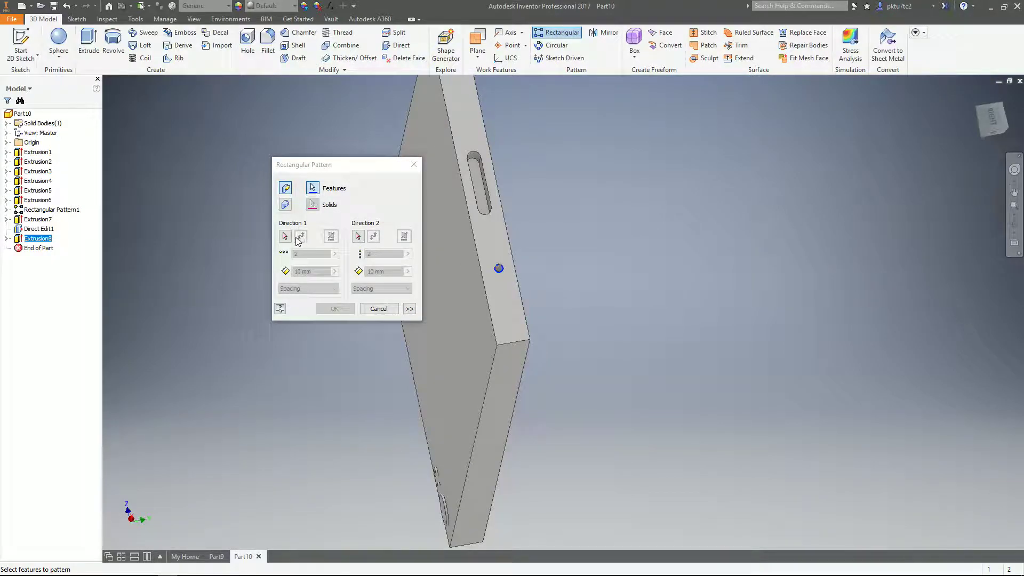
click(485, 292)
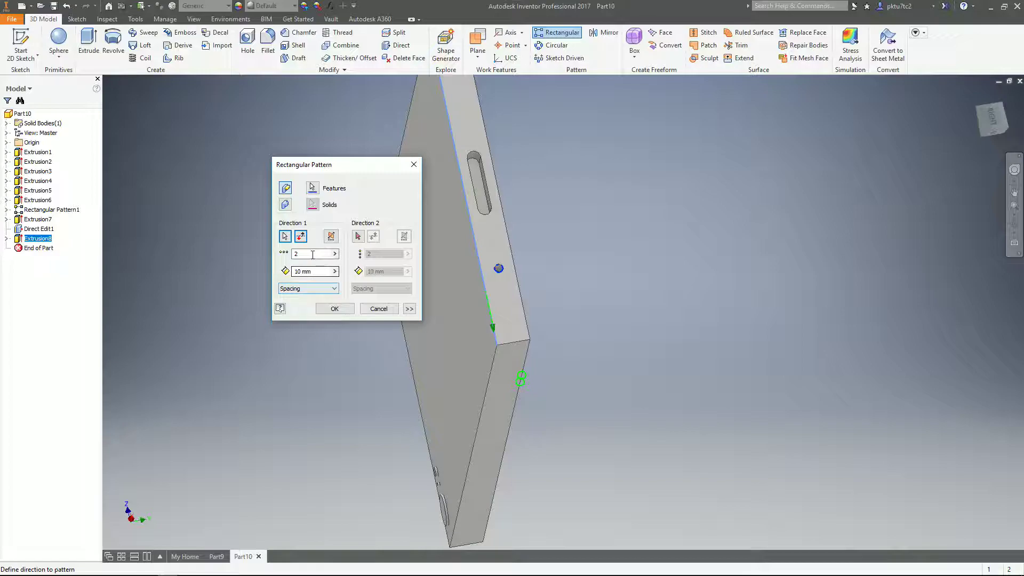
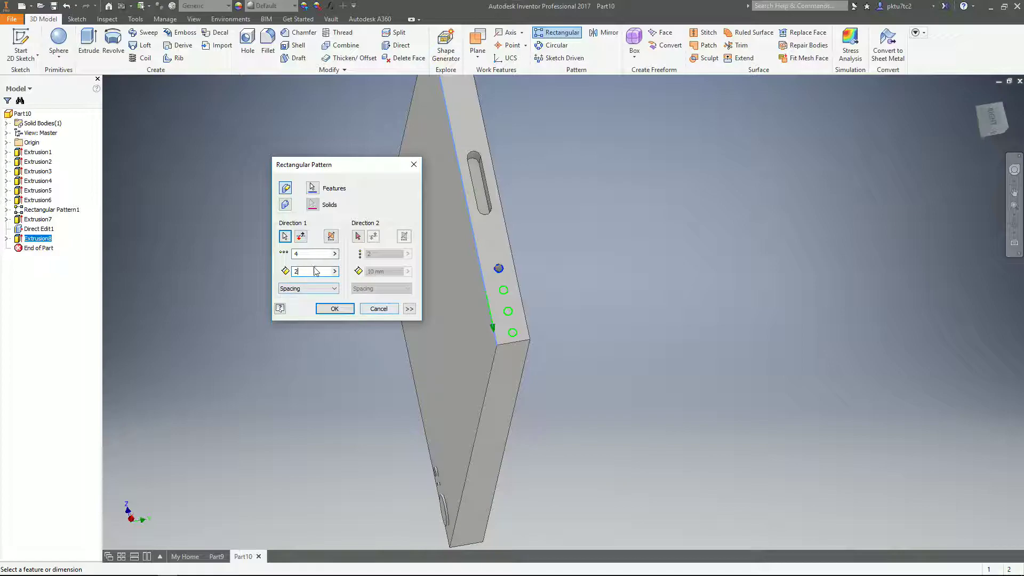
key(BackSpace)
text(1)
shift+middle_drag(444, 347, 447, 365)
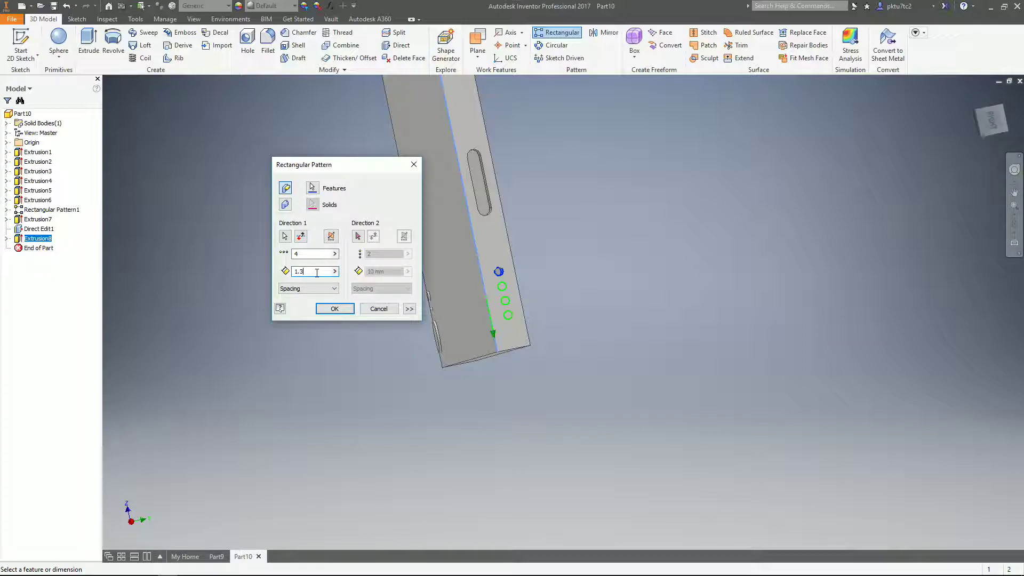
click(335, 309)
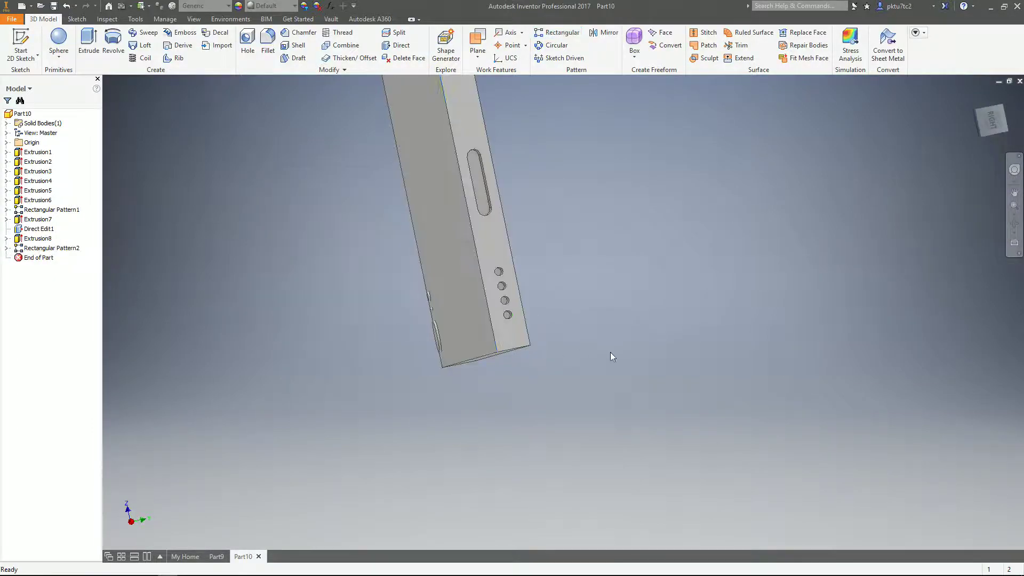
Step: Start a sketch on the body's large flat face that has the round camera circle
mouse_move(559, 337)
shift+middle_down()
mouse_move(505, 335)
mouse_move(523, 354)
mouse_move(512, 342)
mouse_move(523, 309)
mouse_move(438, 347)
mouse_move(432, 382)
mouse_move(629, 434)
mouse_move(599, 418)
mouse_move(570, 355)
mouse_move(502, 366)
mouse_move(512, 358)
mouse_move(496, 418)
mouse_move(503, 393)
mouse_move(556, 341)
shift+middle_up()
scroll(525, 303, up, 2)
scroll(523, 300, down, 3)
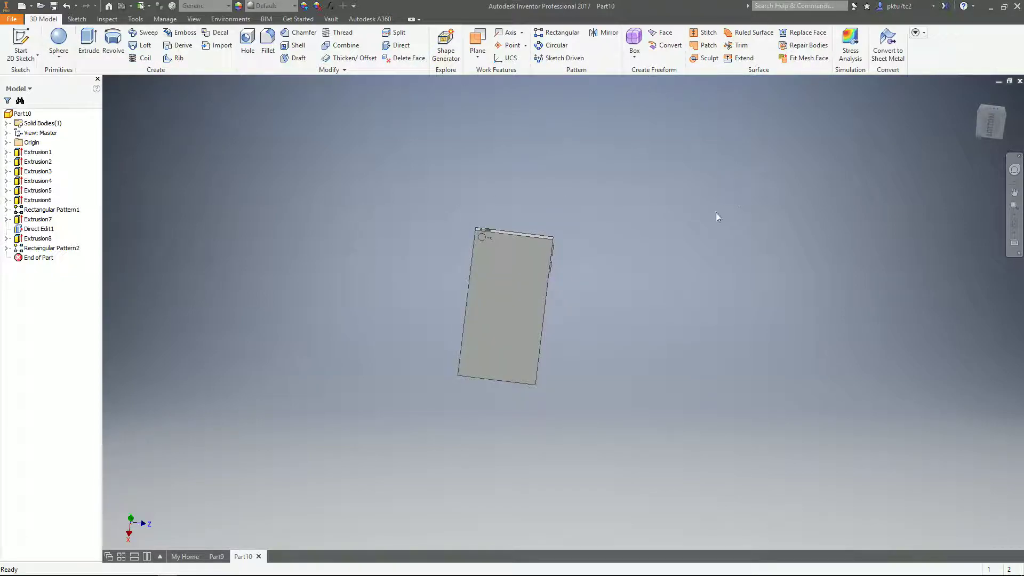
scroll(715, 217, up, 3)
click(587, 266)
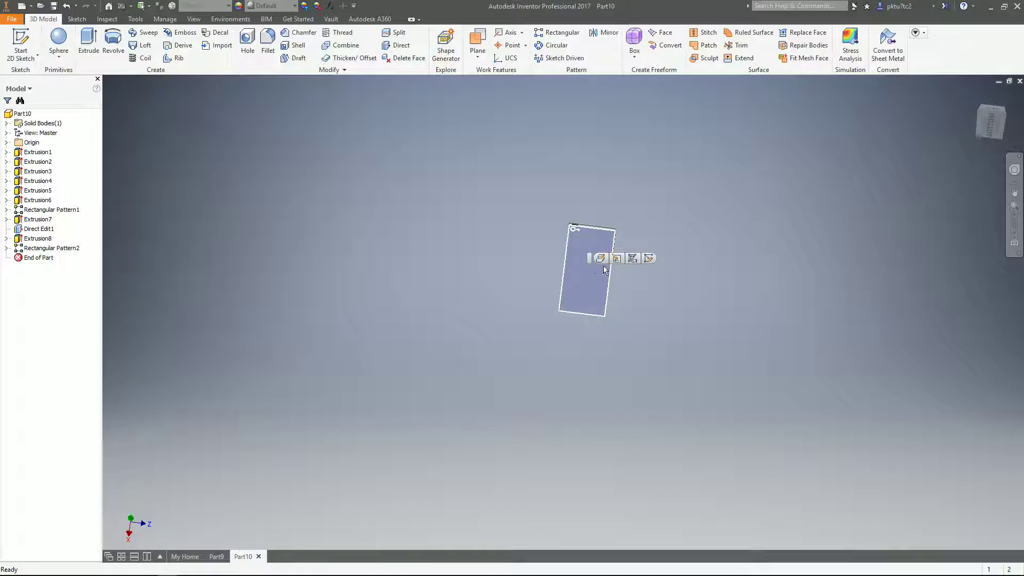
scroll(604, 269, down, 6)
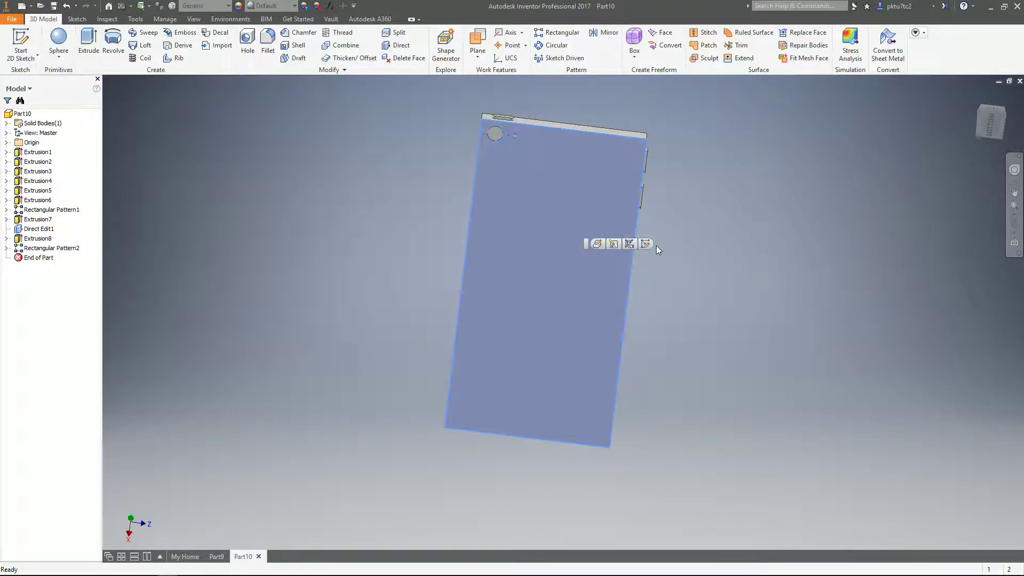
click(647, 244)
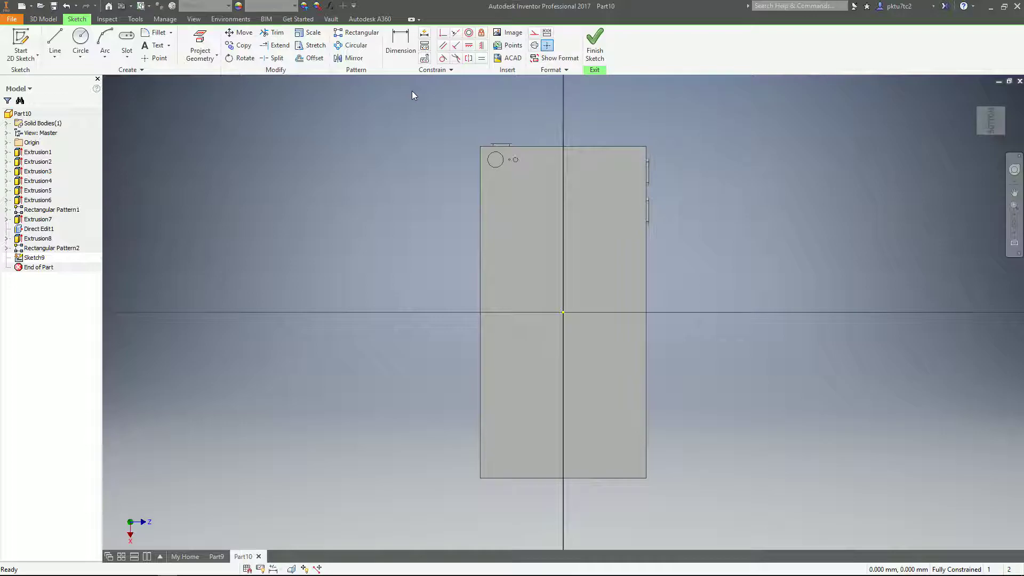
Step: Start inserting an image into the sketch and select the file apple
click(513, 33)
drag(553, 199, 436, 127)
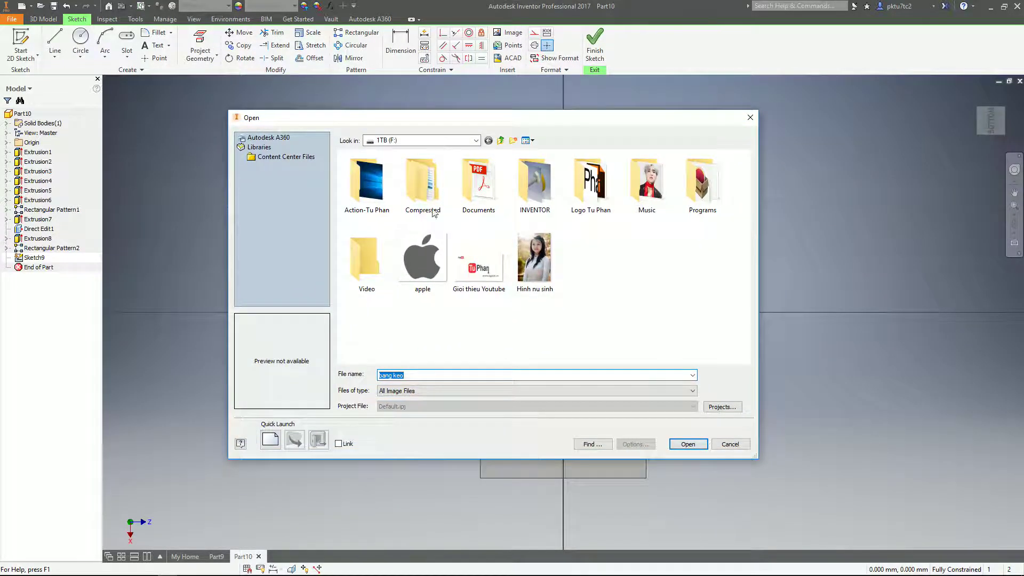
click(421, 272)
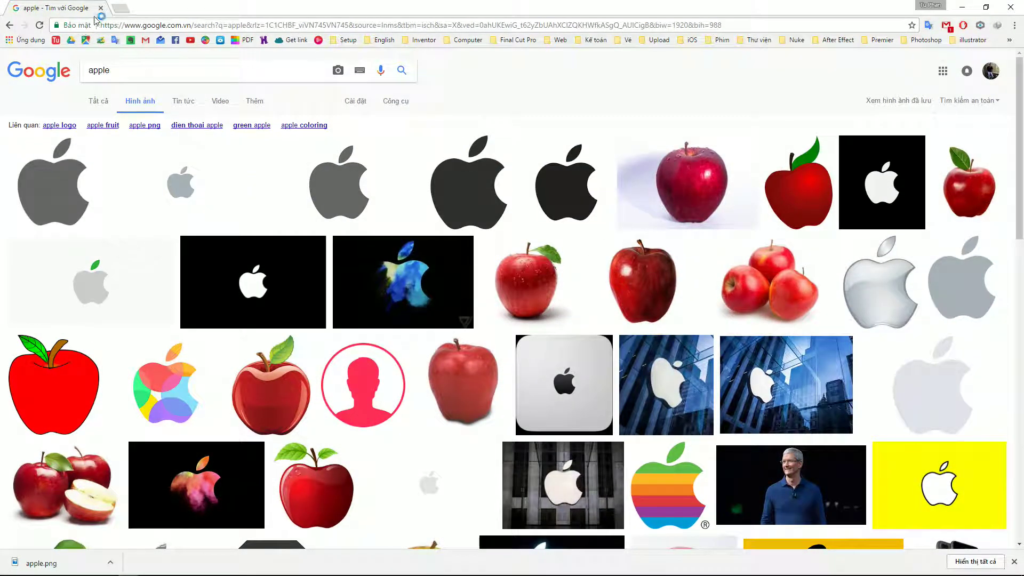
Step: Switch to the browser and look through the Google image results for "apple" as a source for the logo
double_click(133, 70)
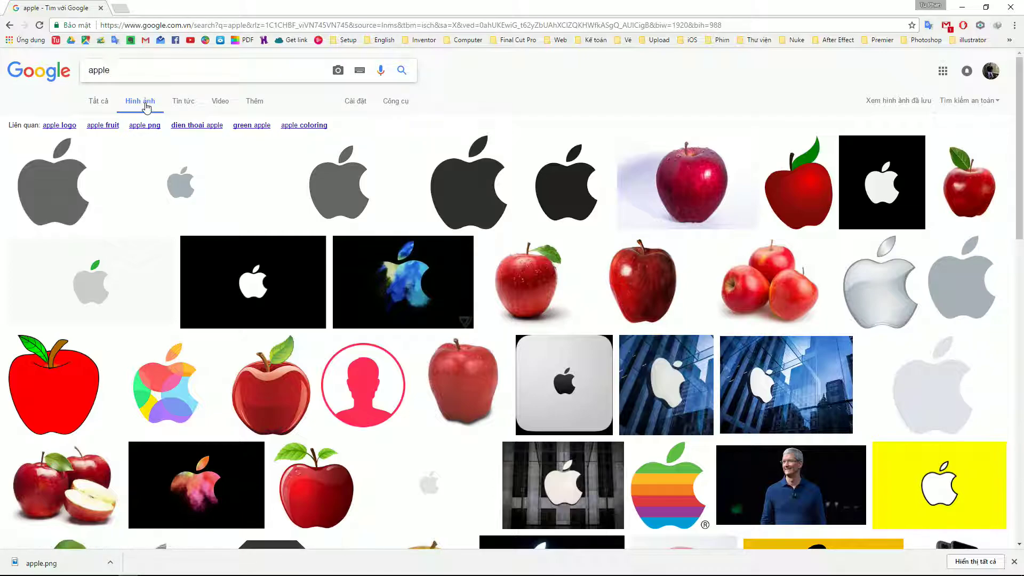
scroll(297, 331, down, 6)
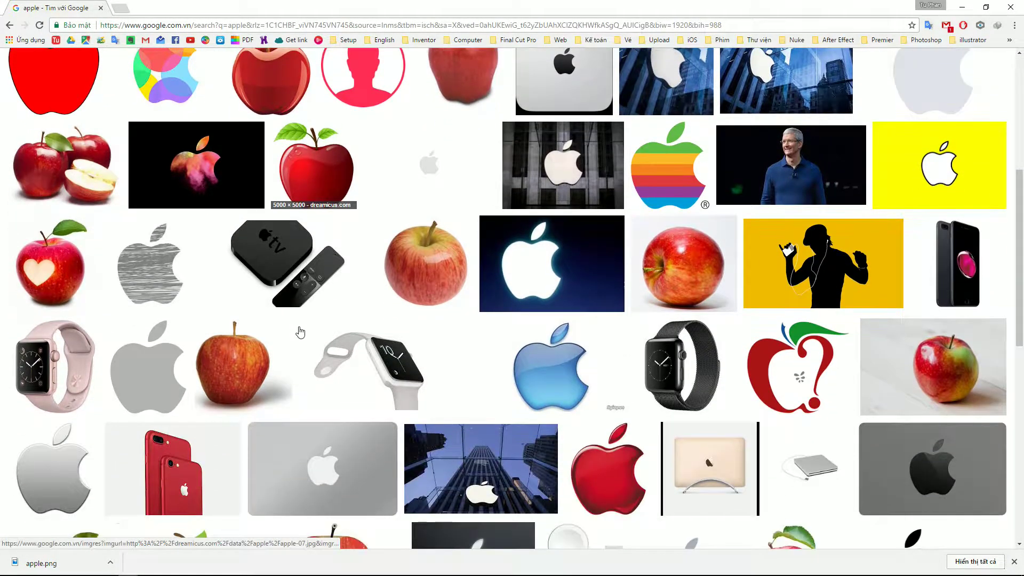
scroll(301, 333, up, 5)
scroll(301, 332, up, 1)
scroll(277, 334, down, 7)
scroll(259, 319, up, 7)
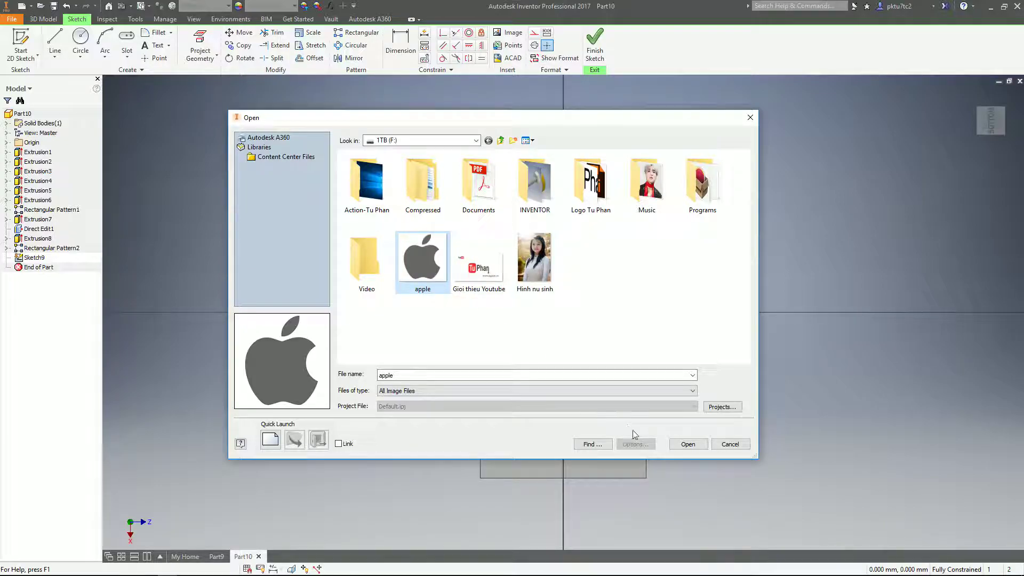
Step: Return to Inventor, open the selected apple image and place it once in the empty area beside the phone body
click(688, 444)
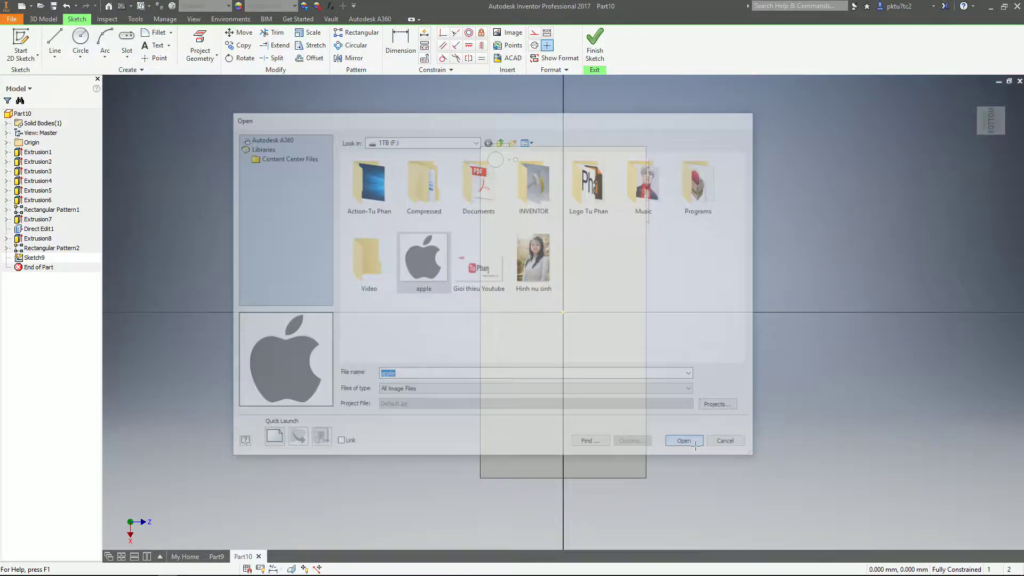
scroll(430, 260, down, 5)
middle_drag(430, 261, 482, 261)
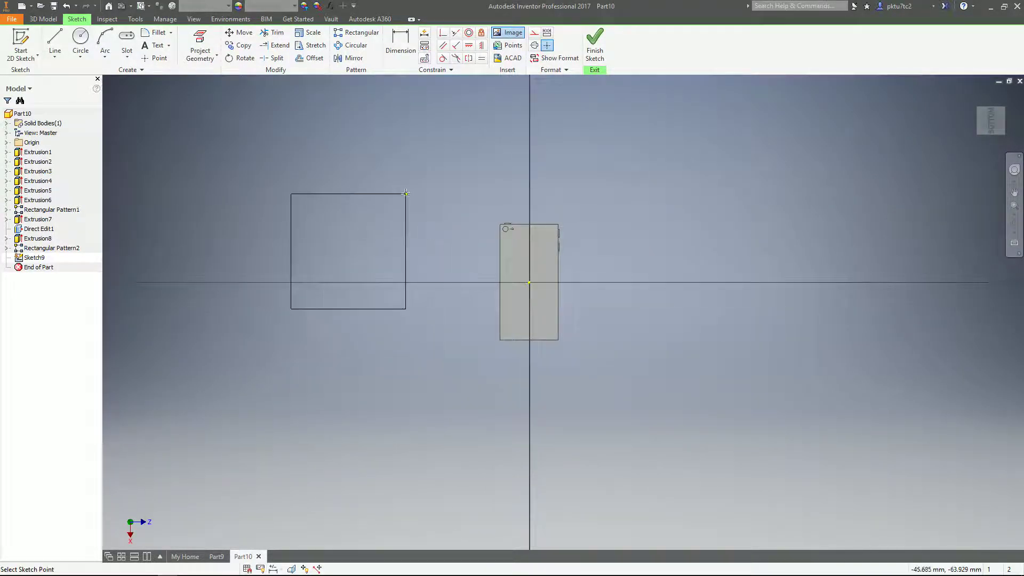
click(391, 327)
right_click(465, 322)
click(520, 304)
middle_drag(502, 327, 532, 299)
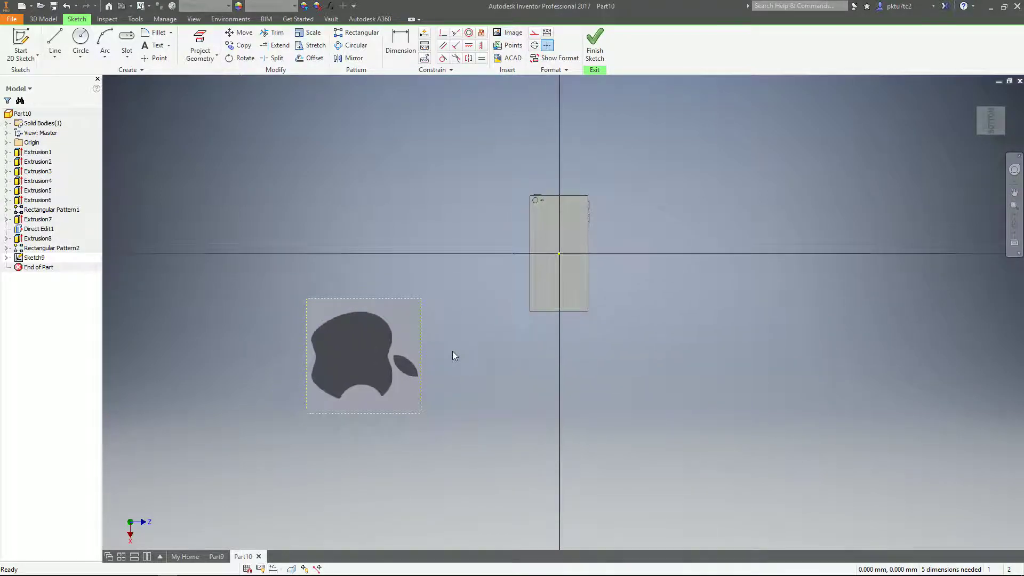
Step: Rotate the apple image 90 degrees about its upper-left corner so that the leaf points up
click(241, 57)
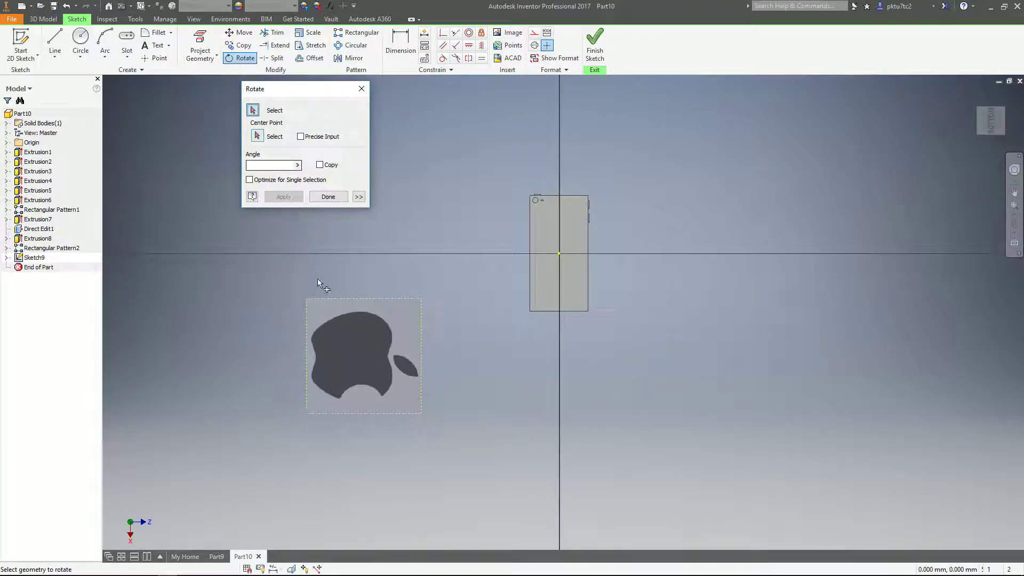
click(344, 323)
click(258, 136)
click(306, 298)
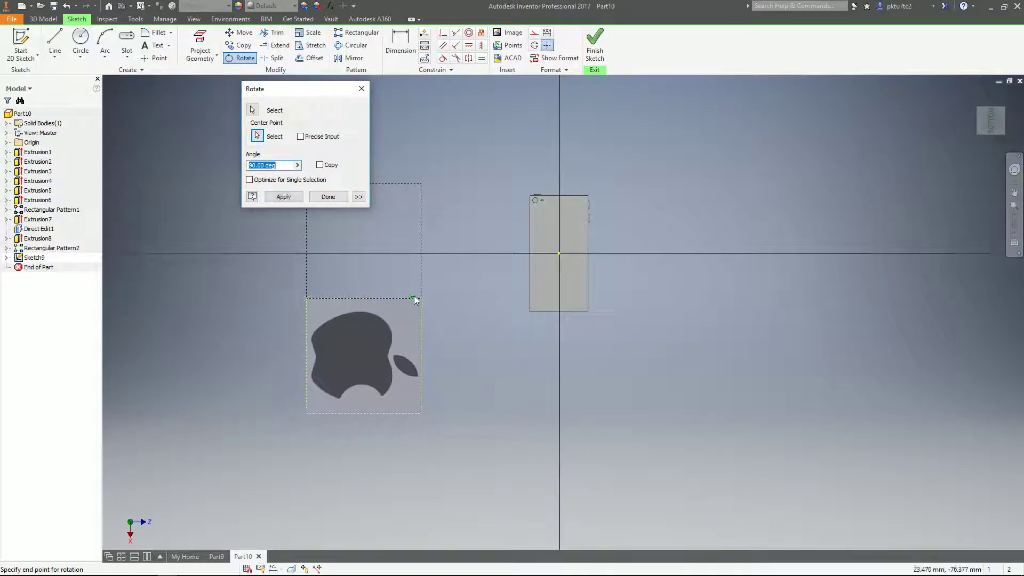
click(414, 297)
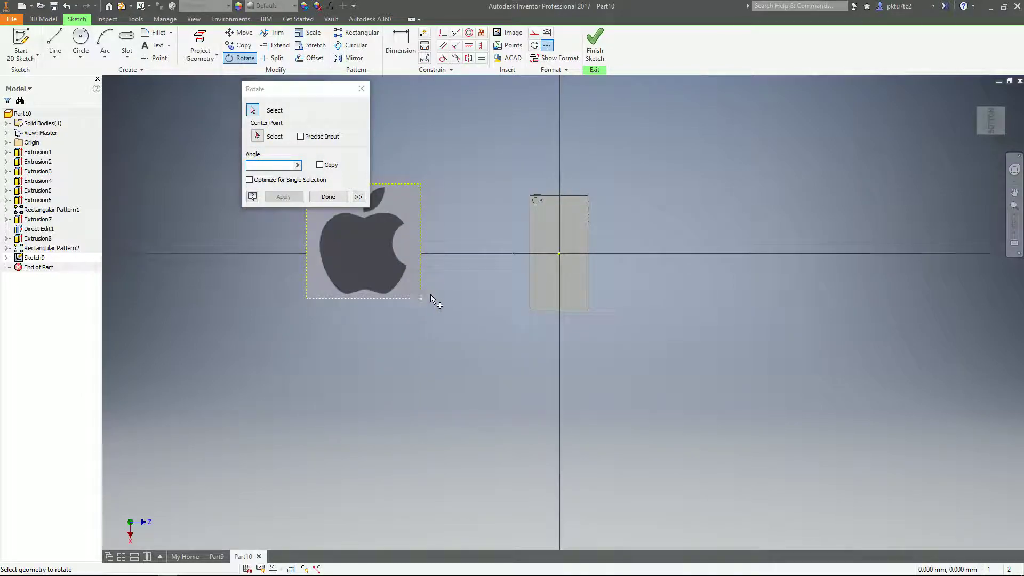
click(326, 197)
Step: Scale the apple image down to slightly under a quarter of its size, using a base point near its centre
scroll(395, 253, down, 2)
scroll(395, 253, up, 3)
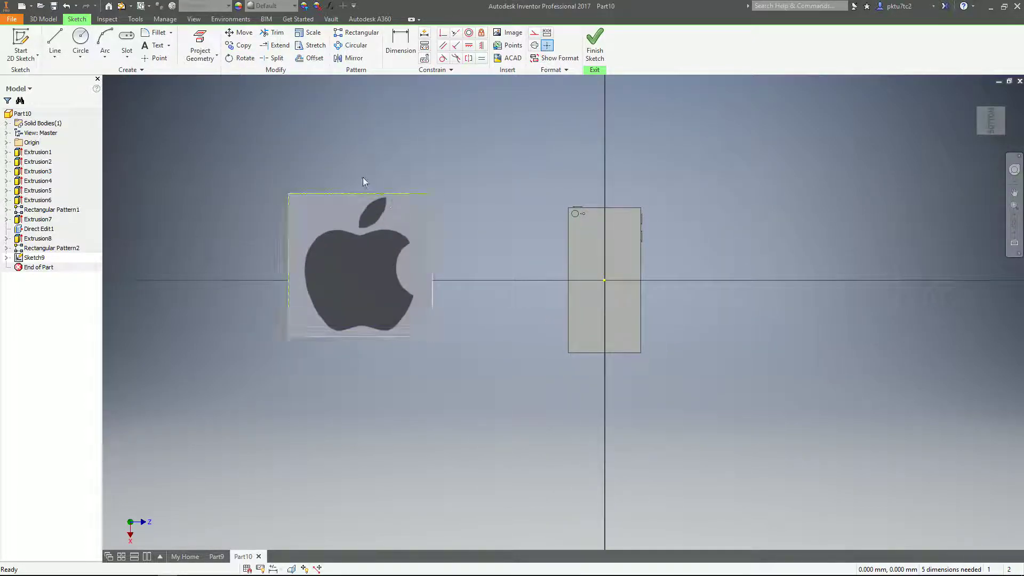
click(309, 33)
click(330, 260)
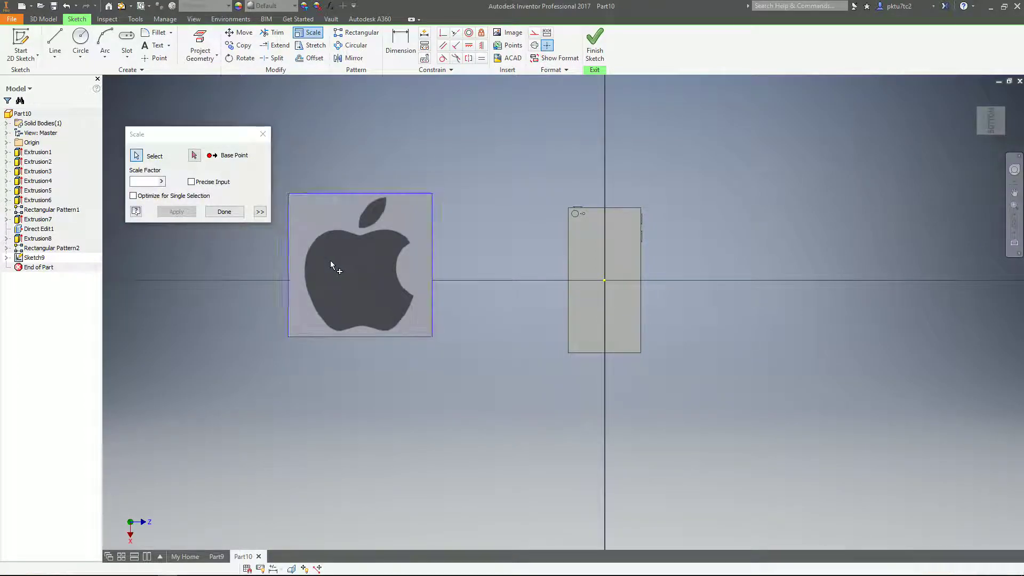
click(361, 270)
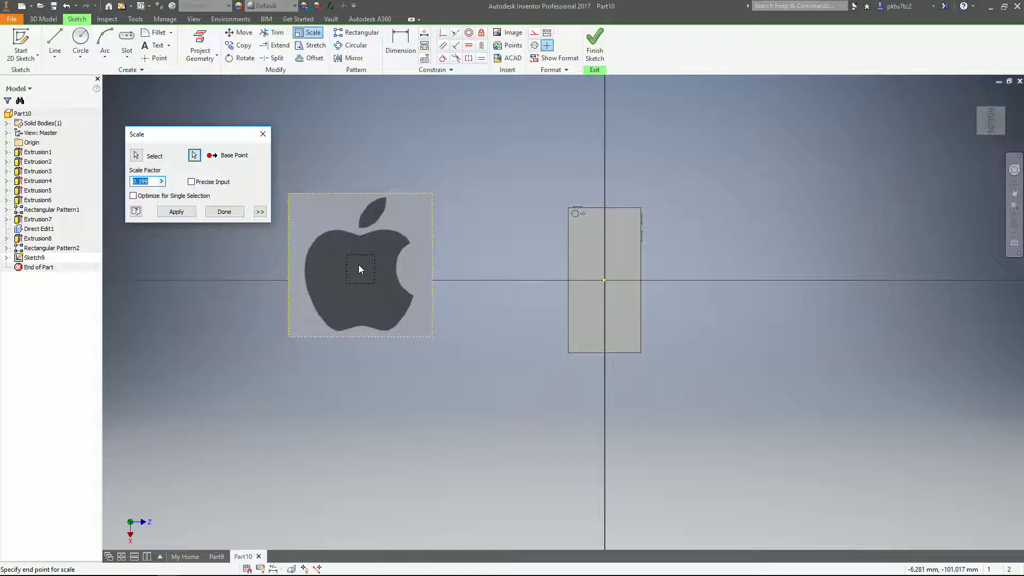
click(357, 265)
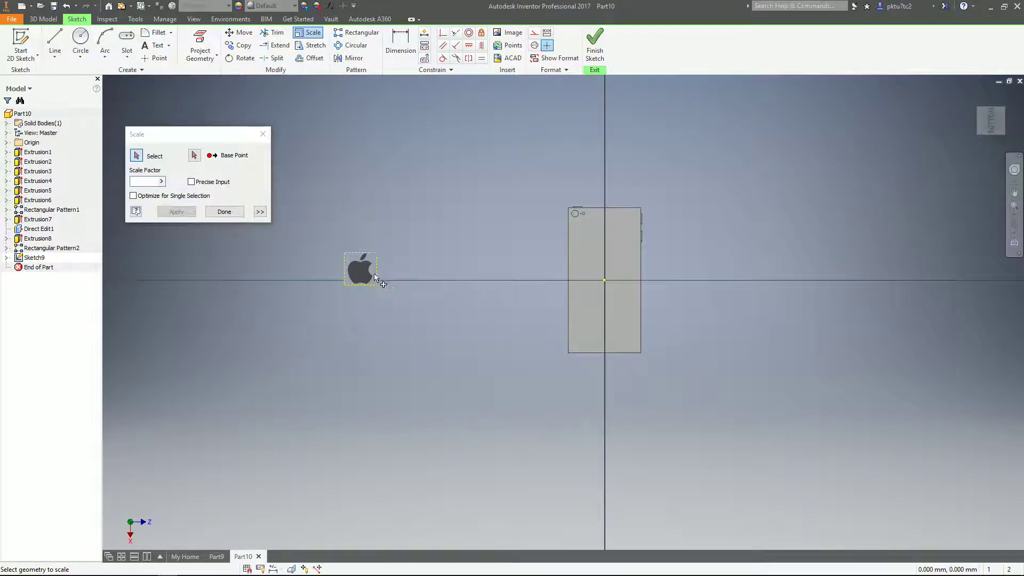
scroll(368, 272, up, 3)
click(240, 214)
scroll(353, 261, up, 4)
scroll(400, 264, down, 5)
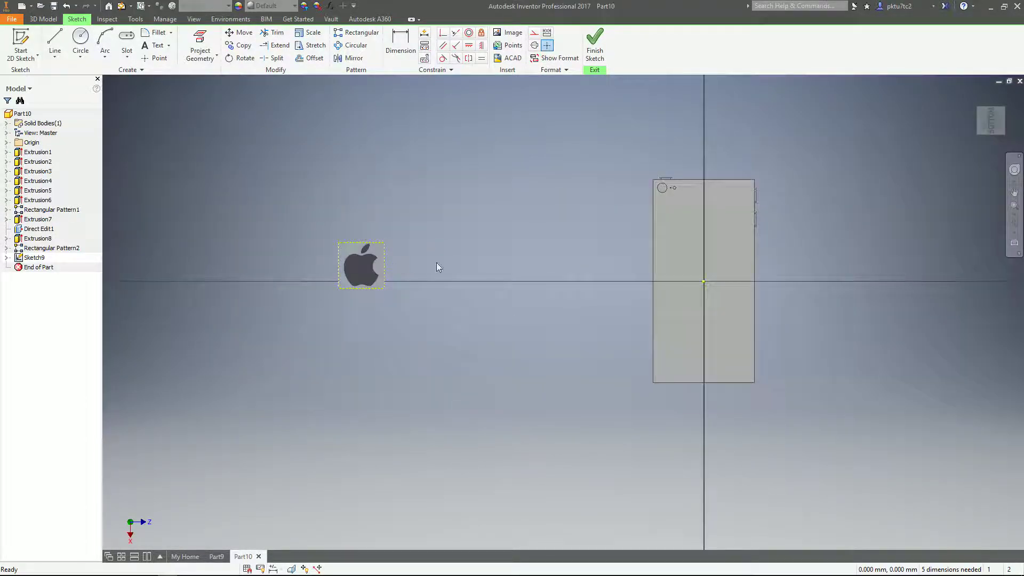
Step: Start an interpolation spline at the apple image's bottom dip and trace it around the lower-left lobe and up the left side
scroll(334, 249, up, 5)
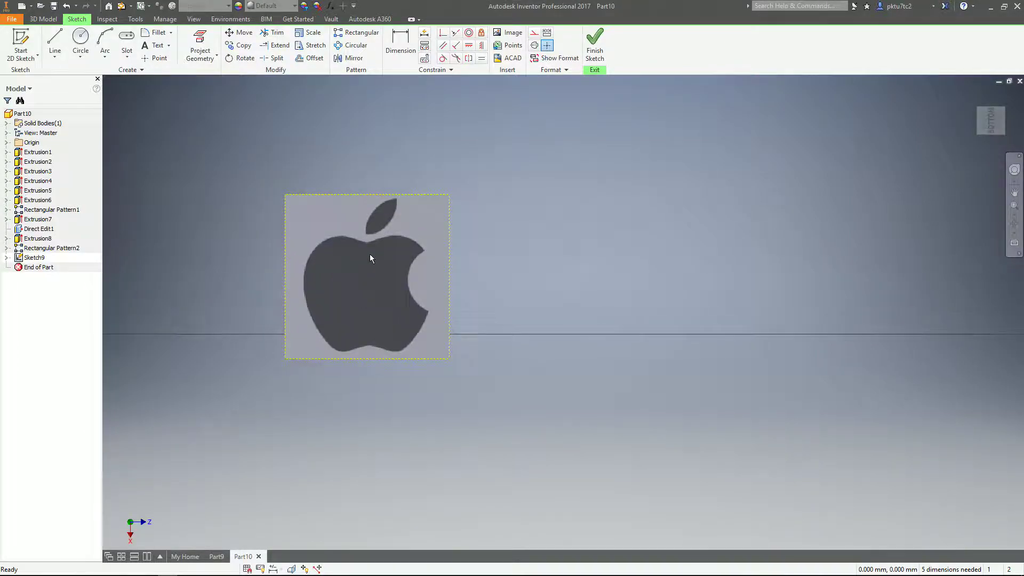
scroll(370, 254, up, 3)
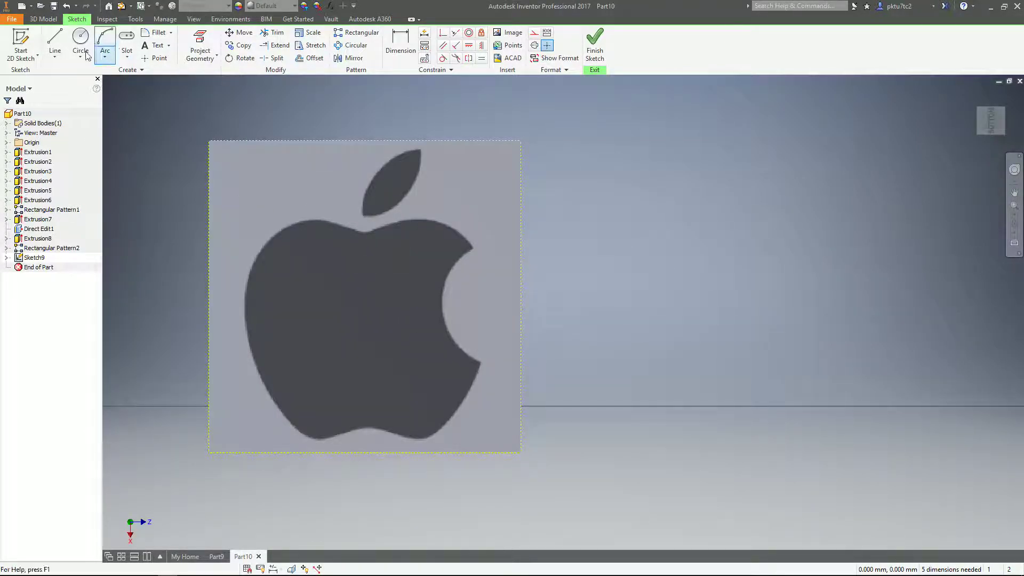
click(54, 56)
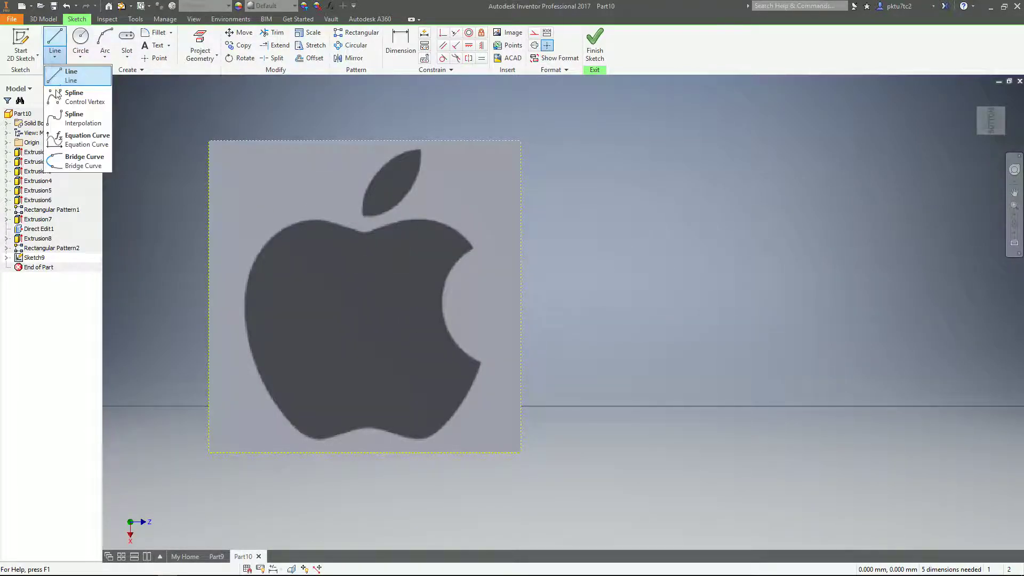
click(69, 121)
middle_drag(298, 272, 300, 244)
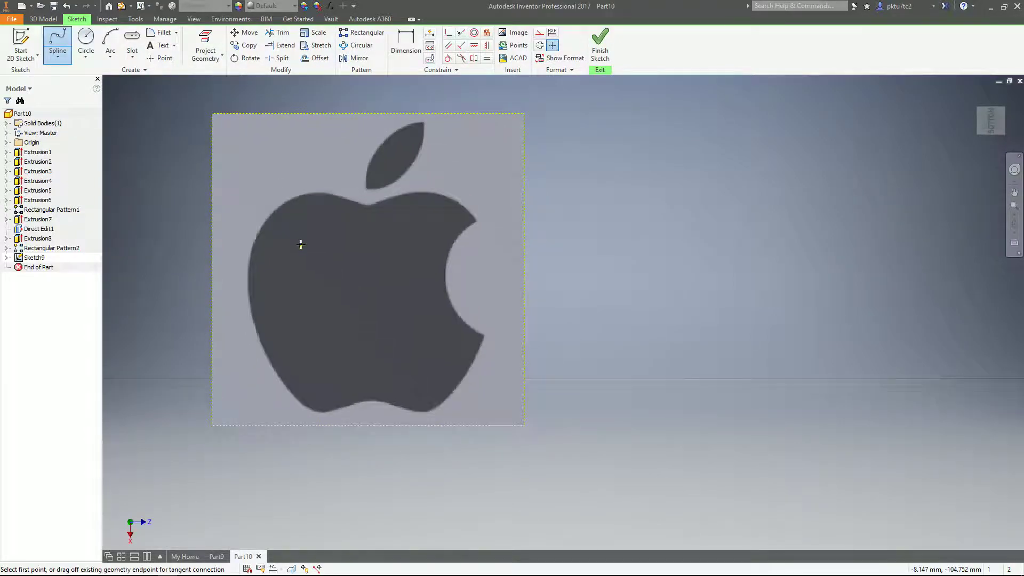
click(353, 405)
click(329, 411)
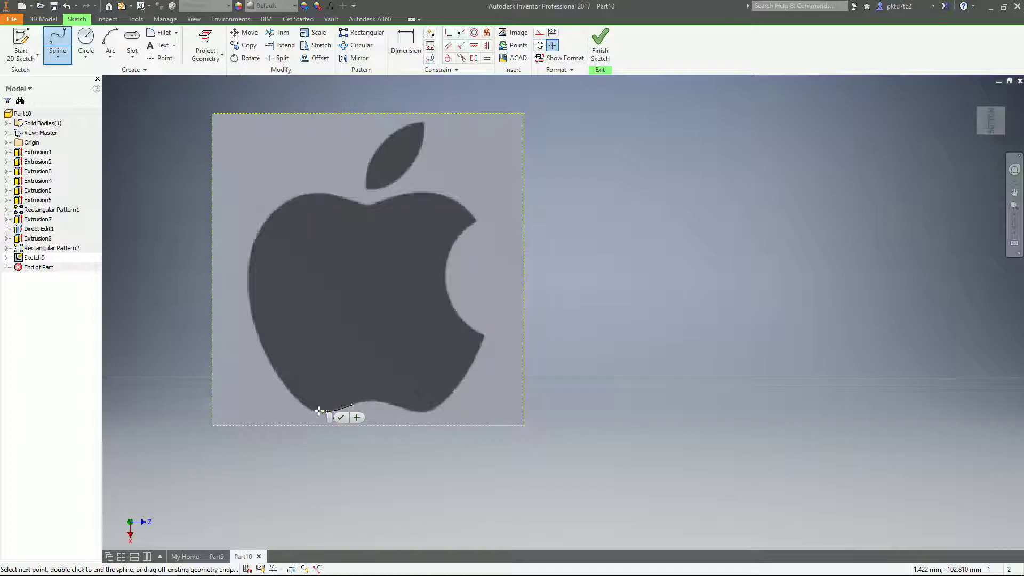
click(305, 407)
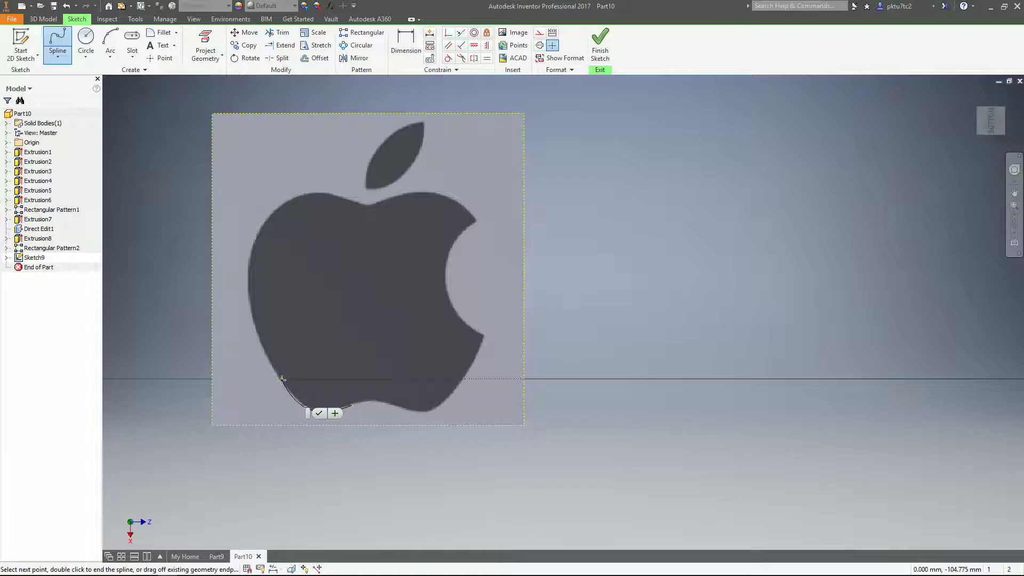
click(281, 378)
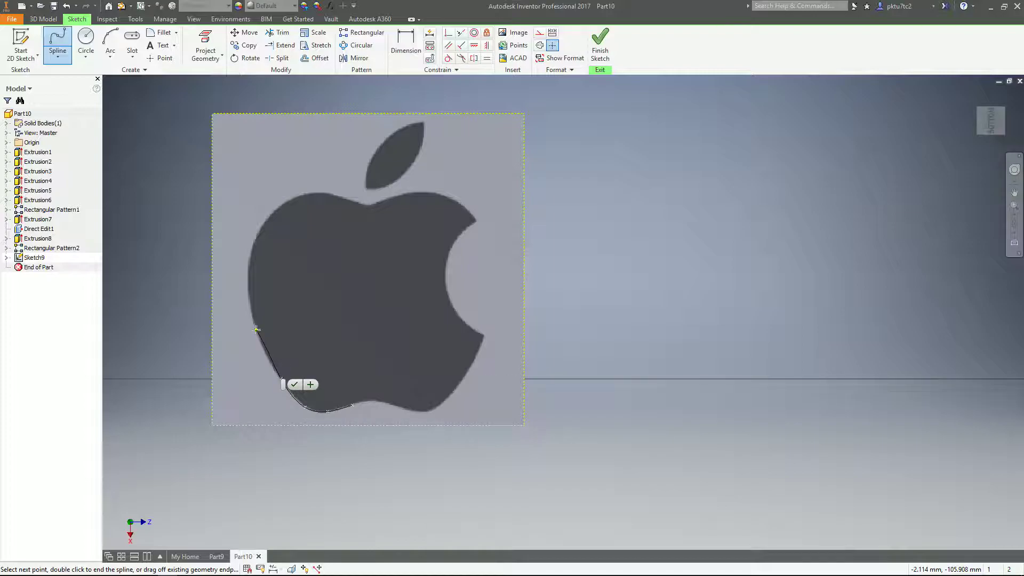
click(262, 347)
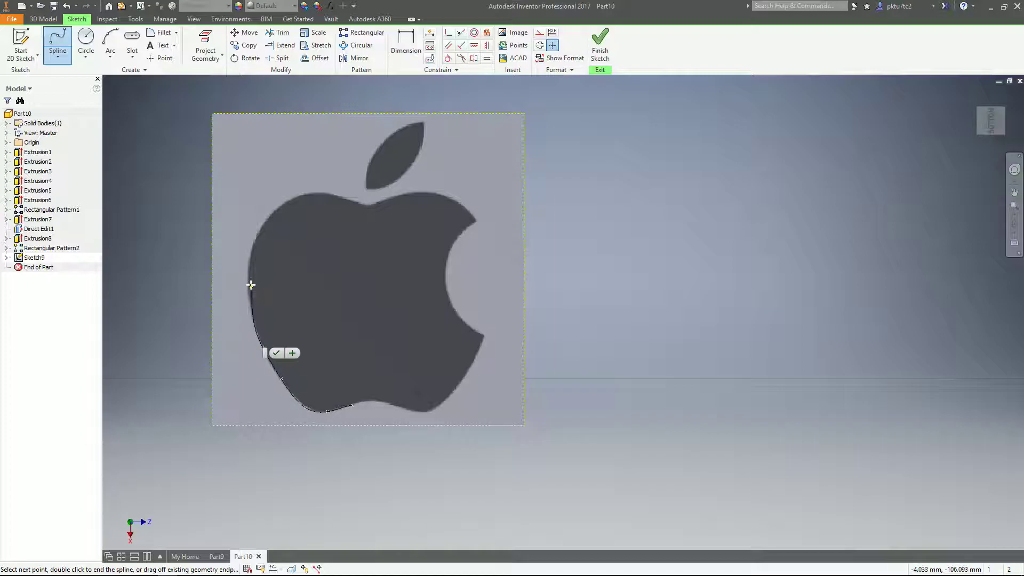
click(248, 283)
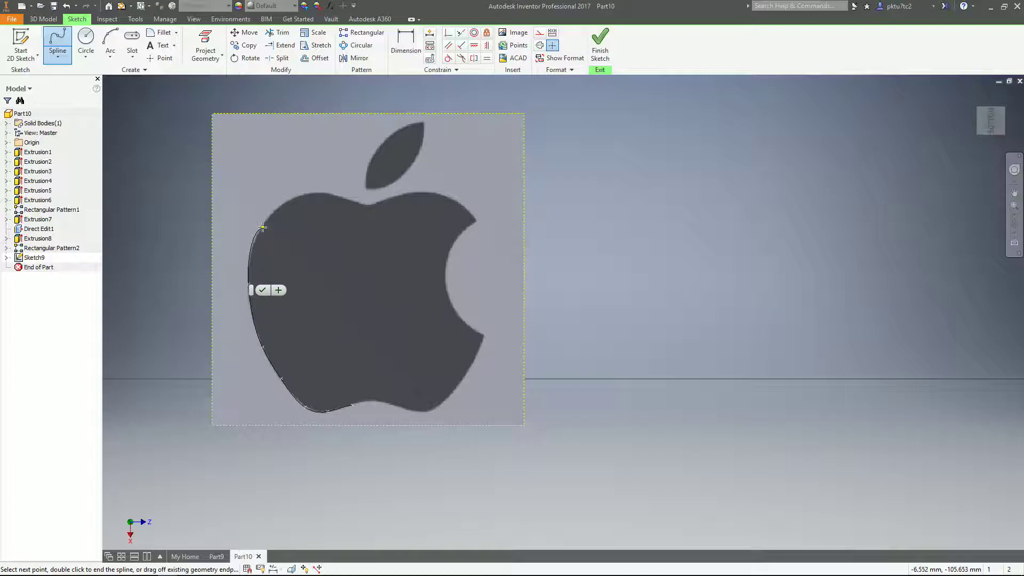
click(258, 235)
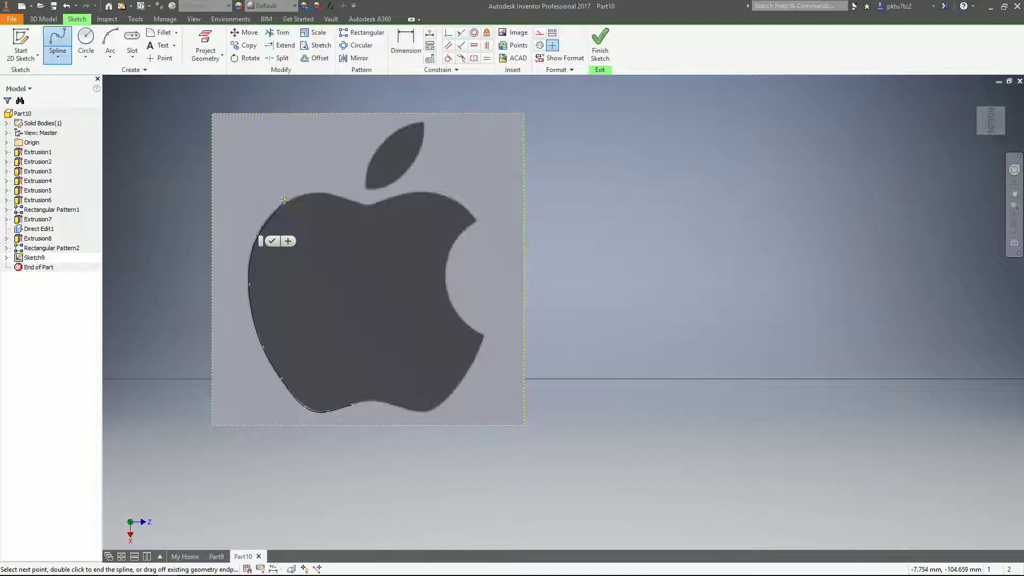
Step: Continue the spline over the apple's top lobes and dip, and end it at the upper tip of the bite
click(291, 201)
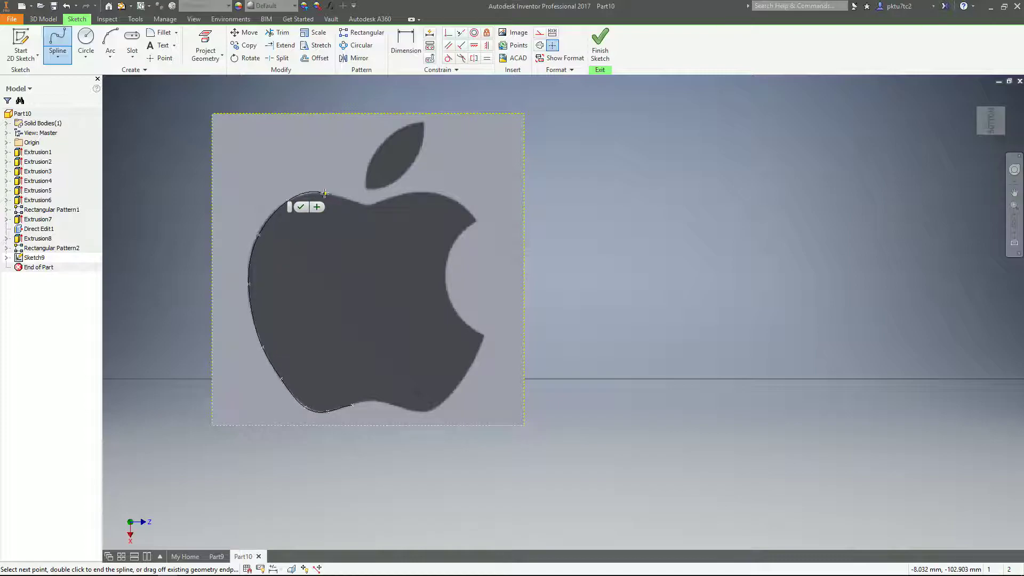
click(321, 193)
click(358, 205)
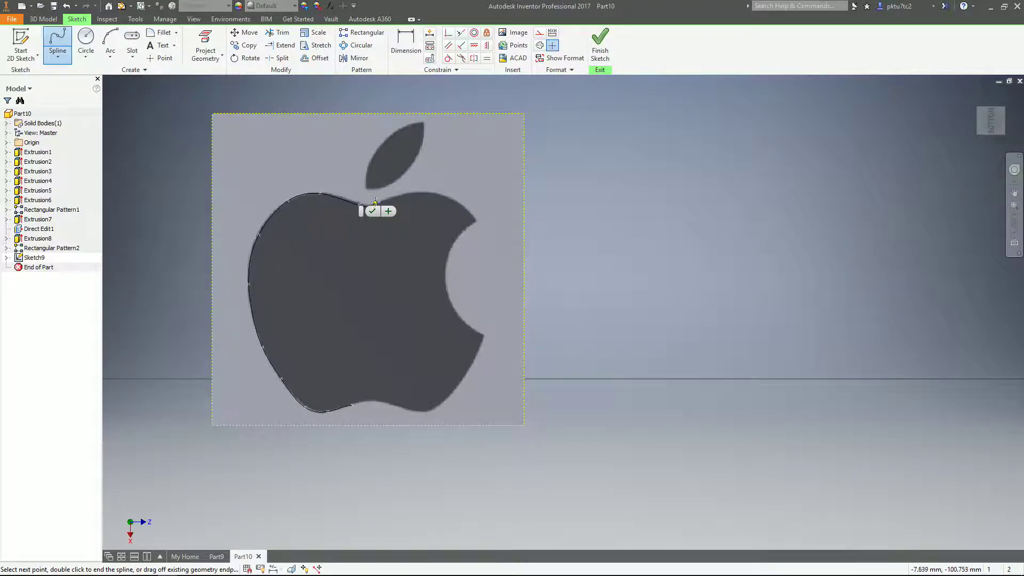
click(382, 201)
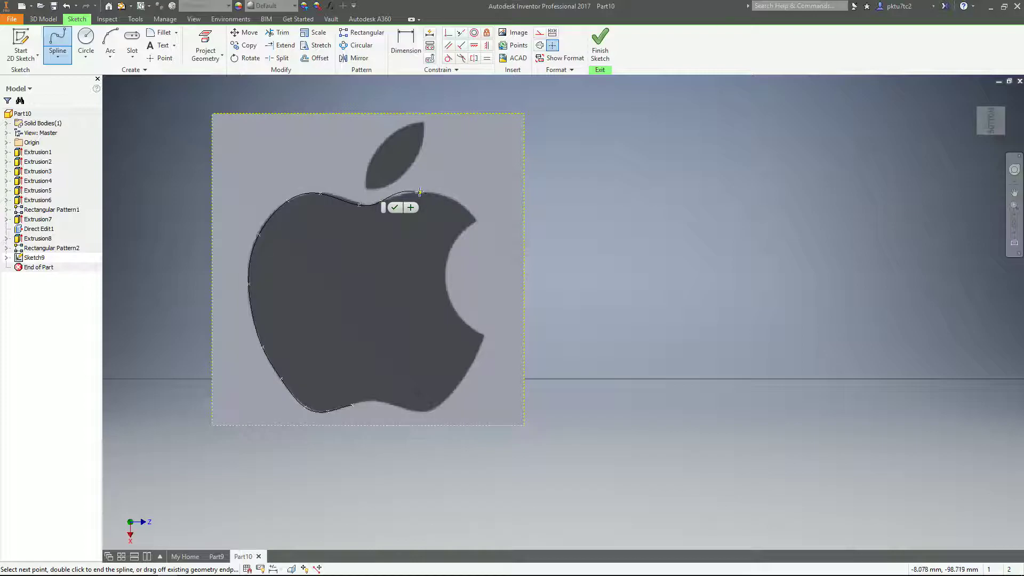
click(420, 192)
click(459, 204)
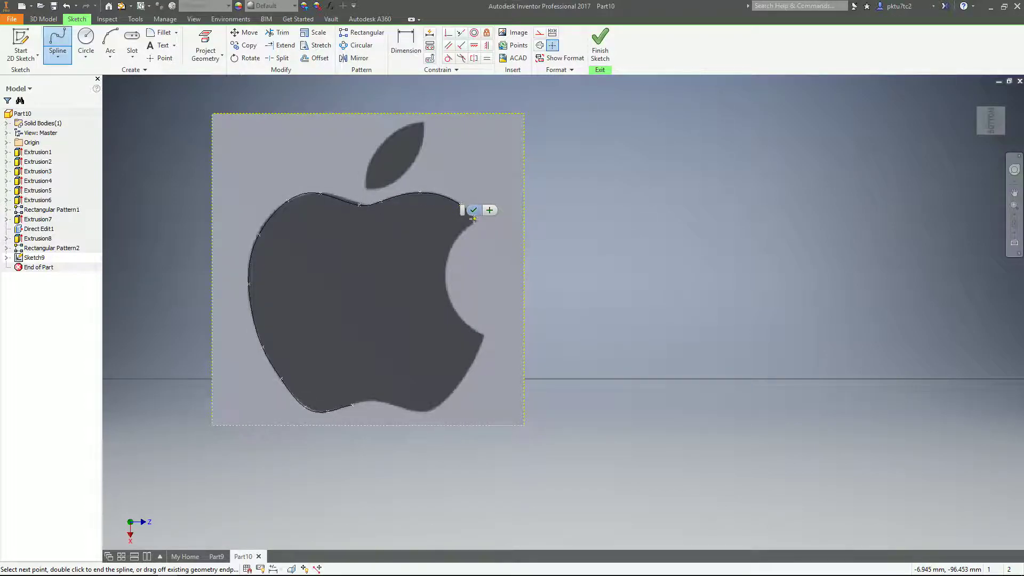
scroll(451, 246, up, 5)
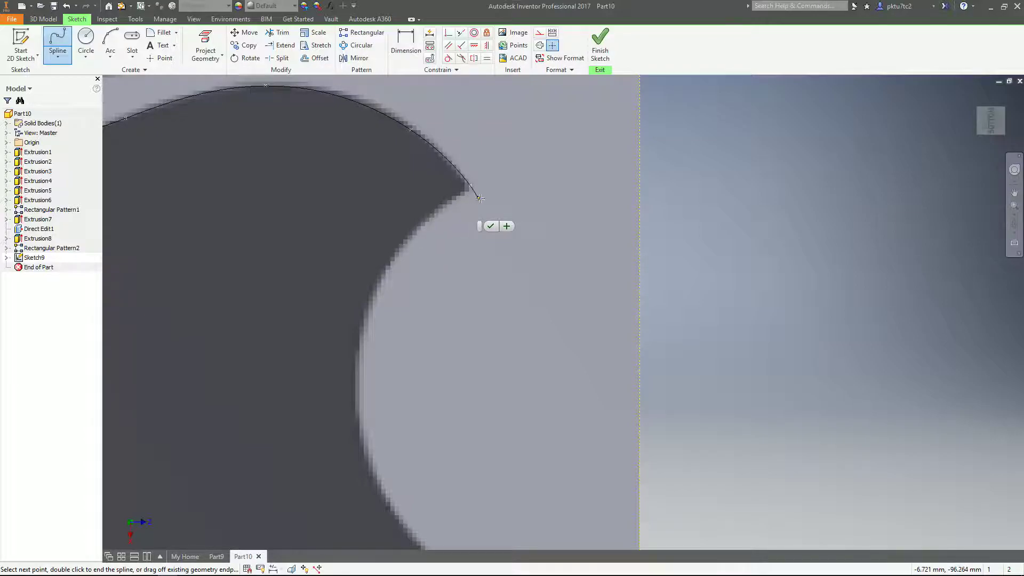
click(507, 227)
Step: Trace the bite with a separate interpolation spline running from its upper tip to its lower tip
click(469, 185)
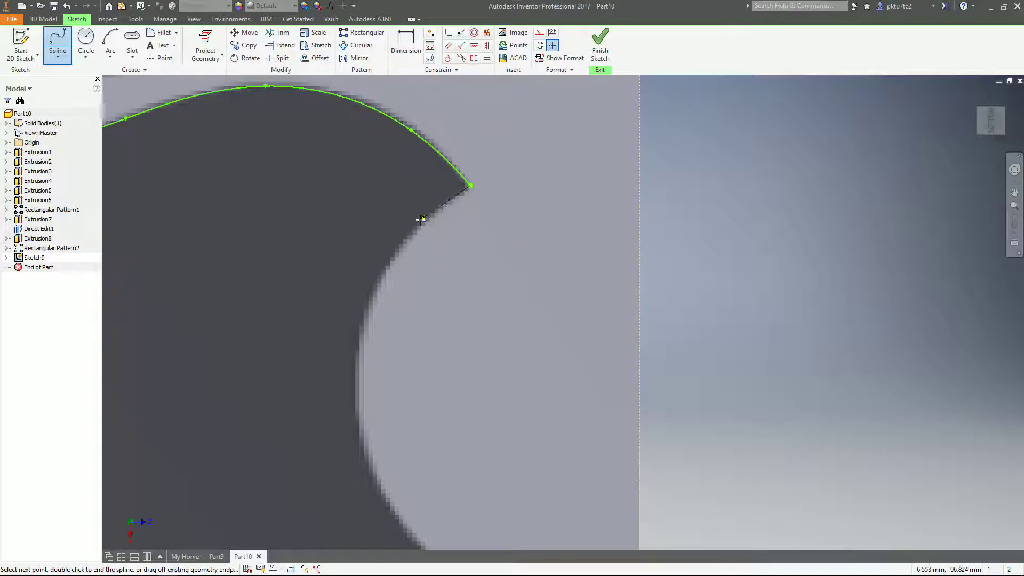
click(402, 240)
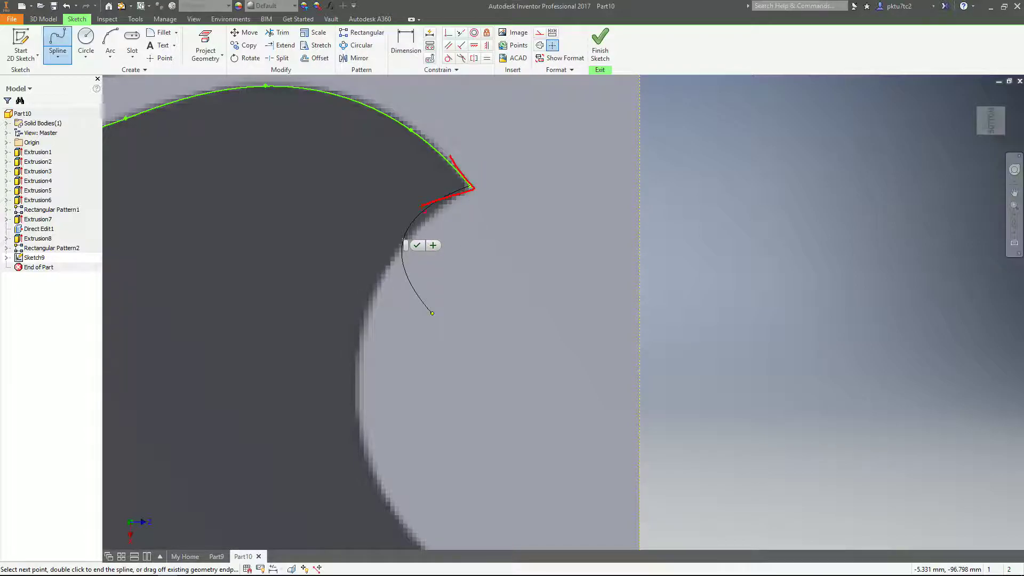
click(355, 362)
middle_drag(355, 377, 287, 216)
click(298, 296)
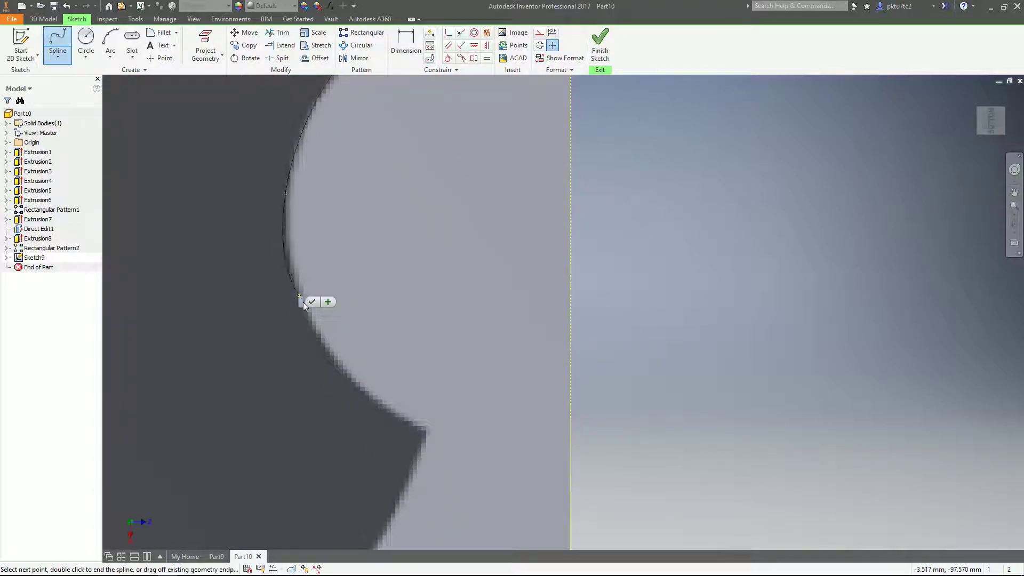
click(349, 376)
middle_drag(366, 343, 355, 217)
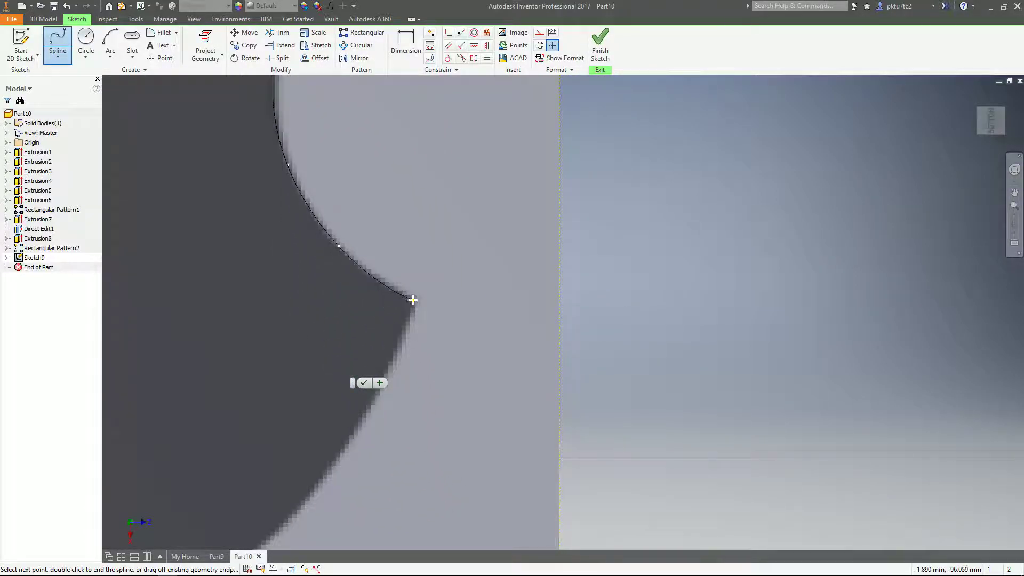
click(413, 301)
middle_drag(390, 379, 355, 315)
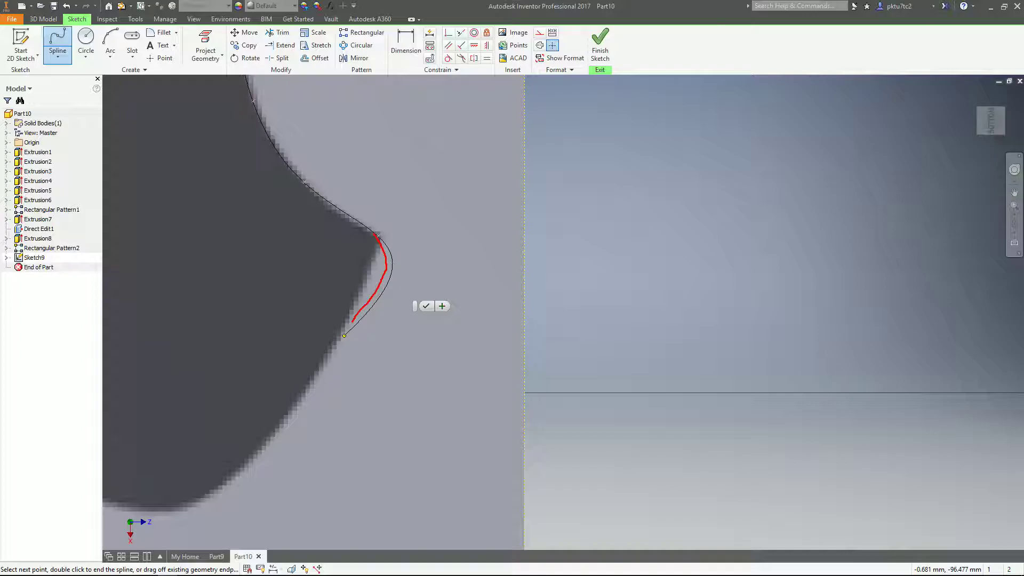
click(443, 305)
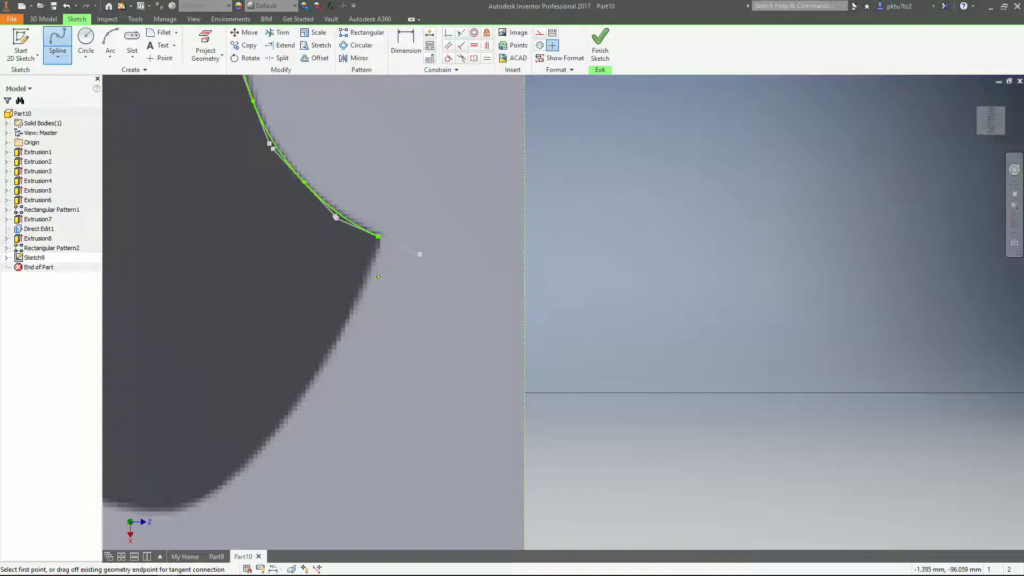
Step: Trace the lower-right side and bottom with a spline from the bite's lower tip to the first spline's start point, closing the outline
click(317, 368)
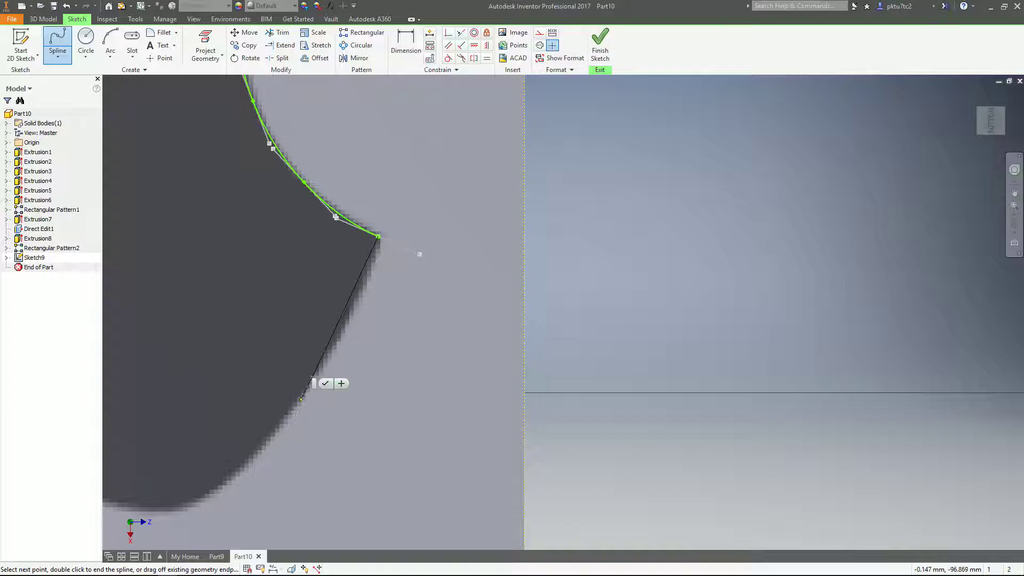
middle_drag(248, 446, 353, 368)
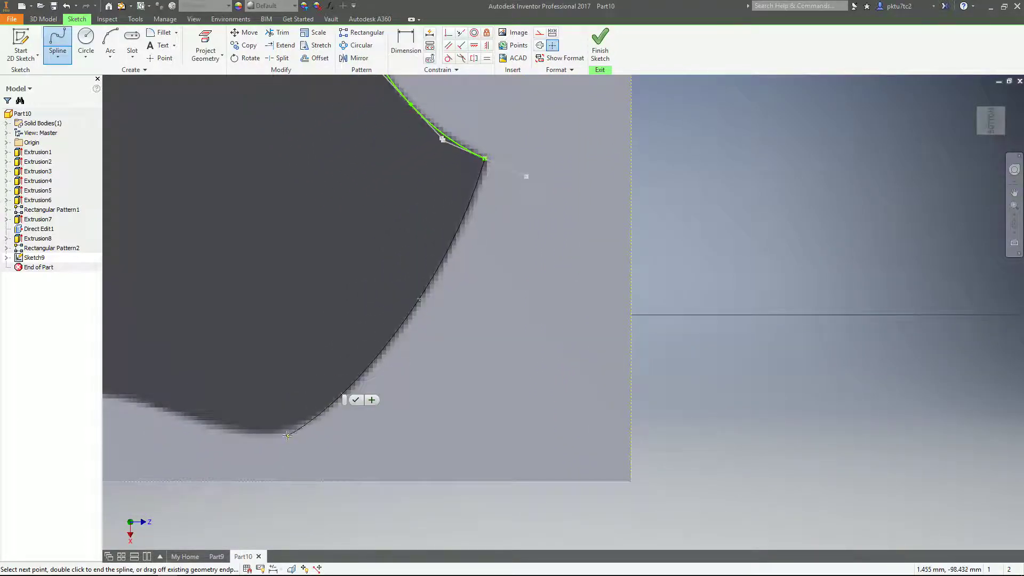
middle_drag(329, 429, 518, 414)
click(356, 395)
click(308, 382)
click(272, 376)
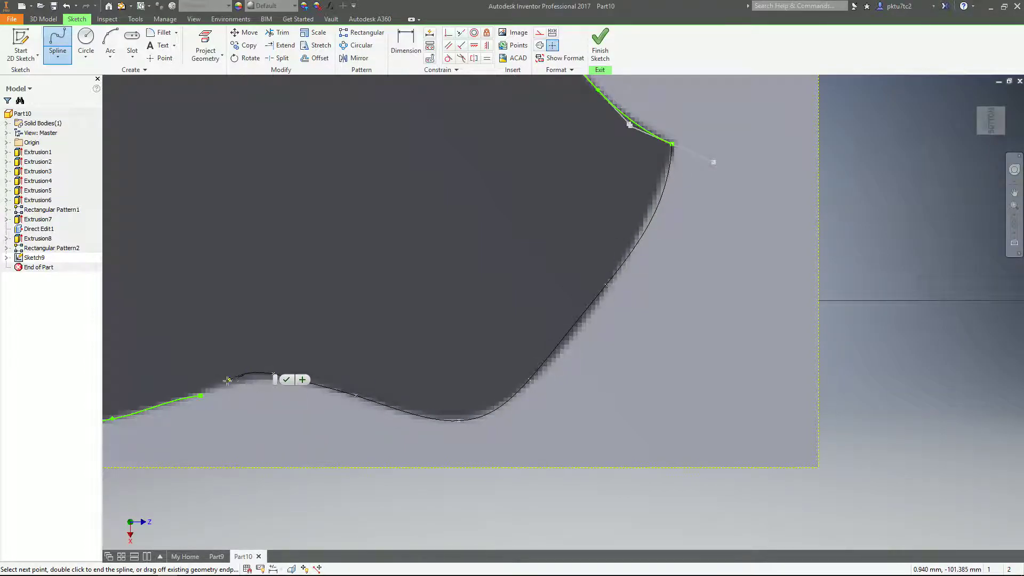
click(201, 395)
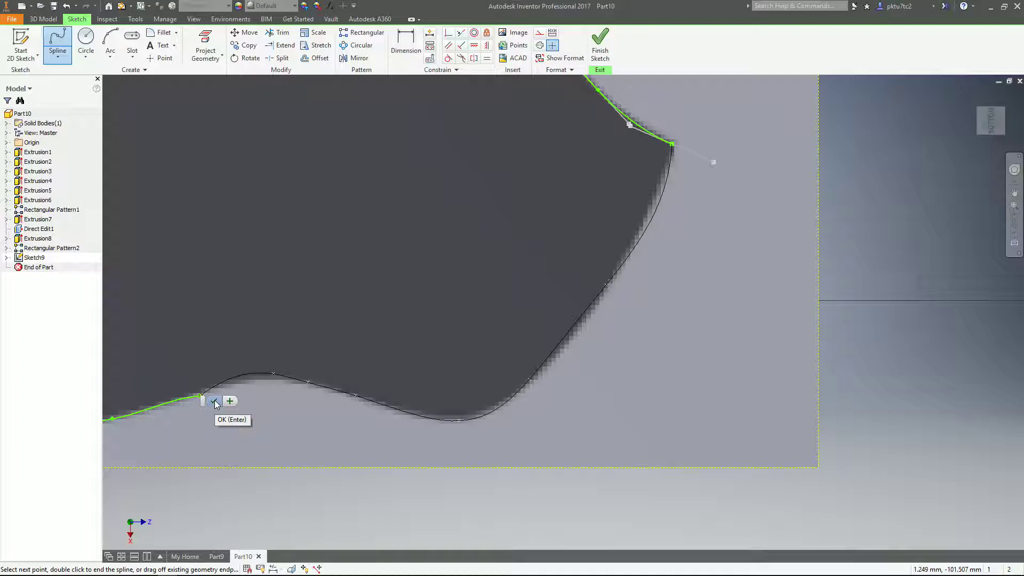
click(215, 404)
Step: Trace the leaf's upper-left edge with an interpolation spline from its lower tip to its upper tip
scroll(226, 401, up, 5)
scroll(270, 262, down, 5)
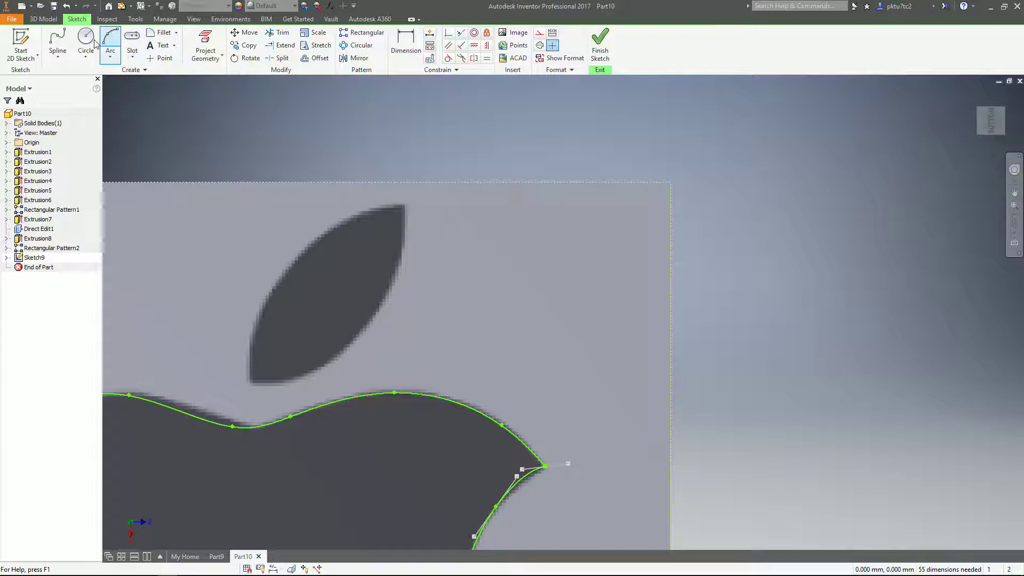
click(58, 43)
click(251, 380)
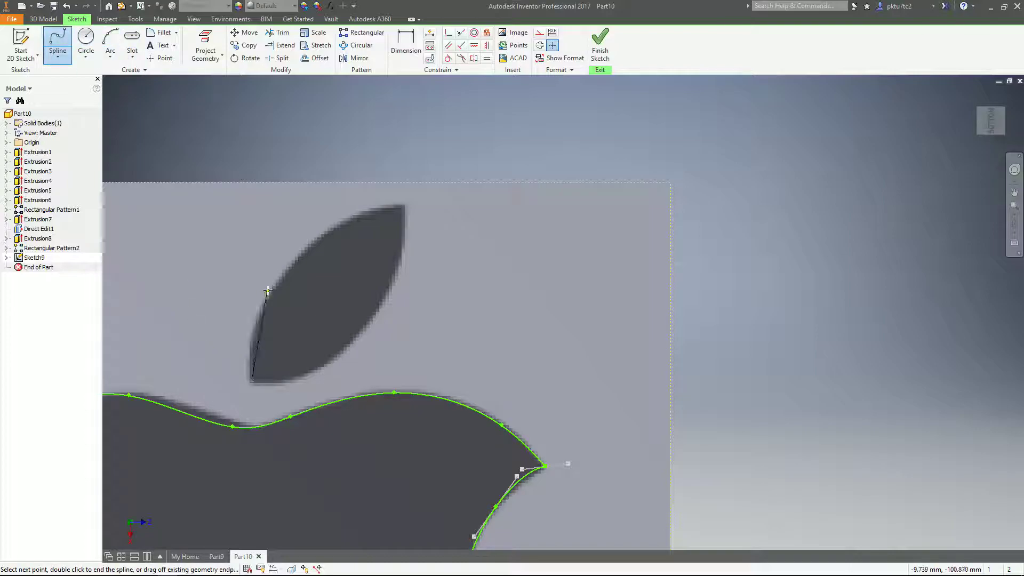
click(257, 322)
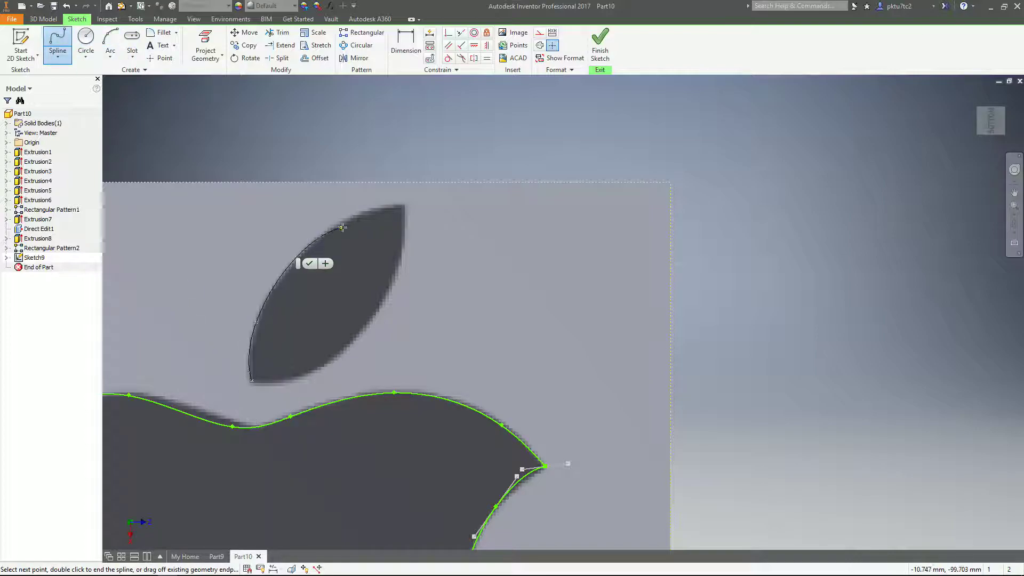
click(401, 206)
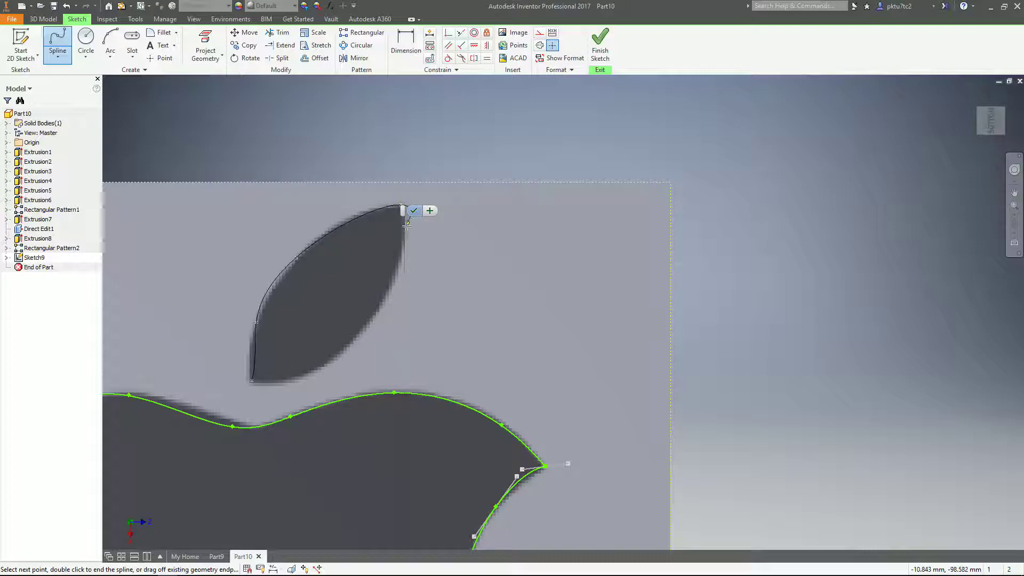
click(430, 212)
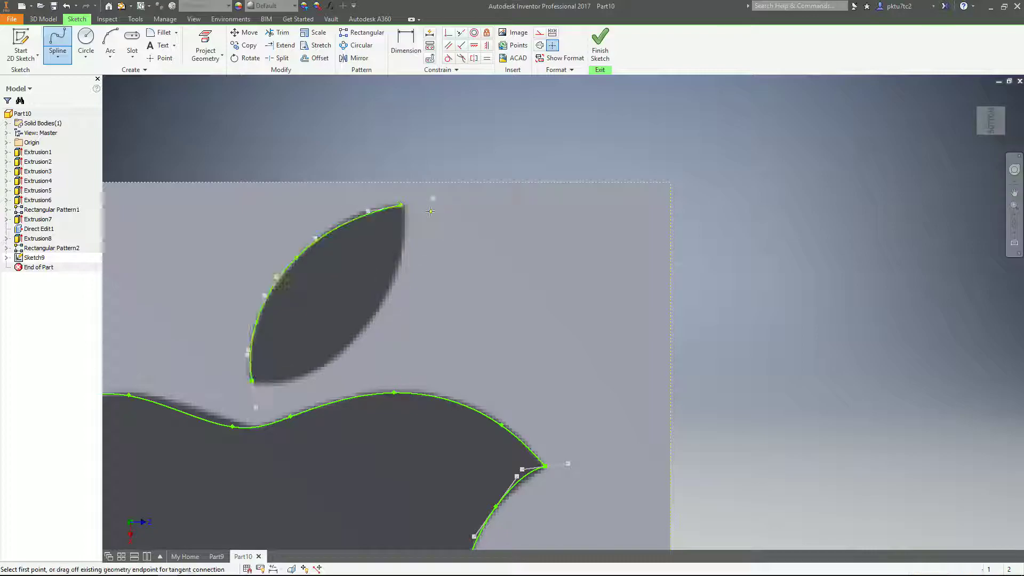
Step: Close the leaf with a second spline along its lower-right edge from the upper tip back to the lower tip
click(401, 206)
click(396, 265)
click(358, 328)
click(310, 372)
click(252, 381)
click(268, 388)
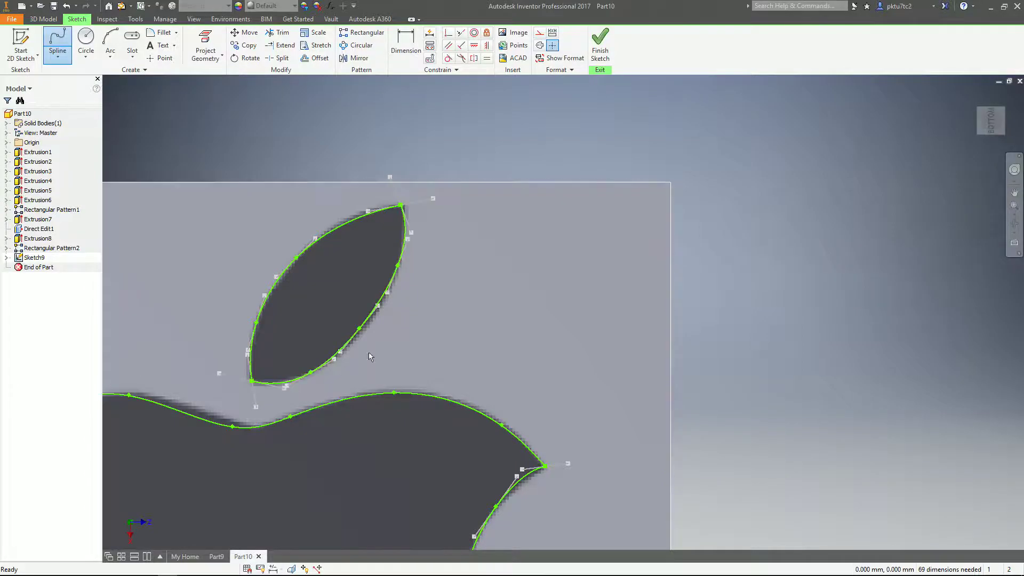
key(Escape)
Step: Delete the inserted apple image from the sketch, keeping the traced splines
scroll(374, 350, down, 6)
mouse_move(385, 273)
mouse_down()
mouse_move(542, 179)
mouse_move(641, 141)
mouse_up()
key(Delete)
Step: Select the whole traced apple outline and move it onto the upper half of the phone's back, roughly centred on the vertical axis
scroll(580, 218, down, 8)
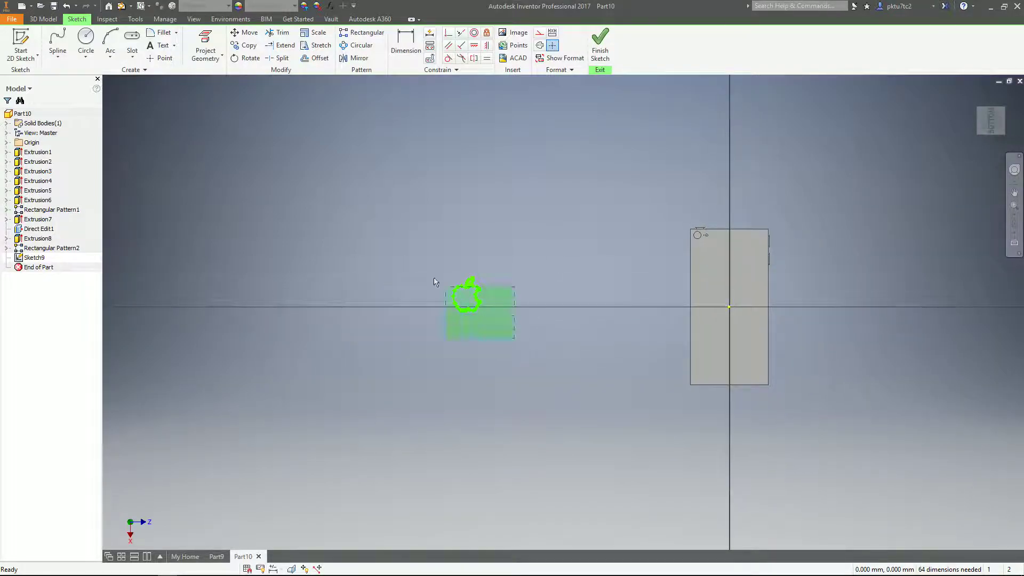
drag(476, 303, 737, 272)
middle_drag(799, 275, 731, 294)
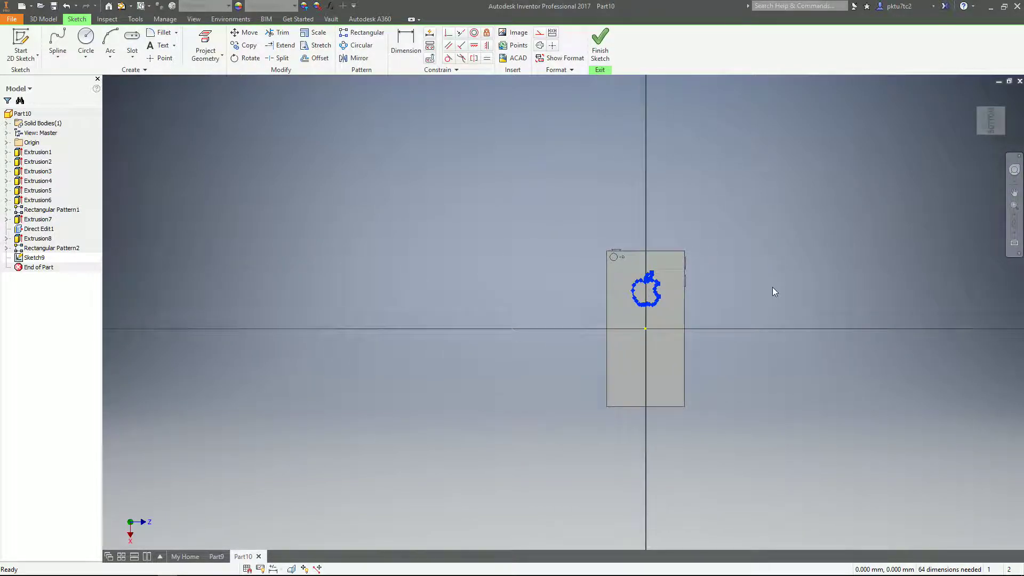
Step: Scale the traced apple outline down about a base point near its centre and finish the sketch
scroll(725, 310, up, 5)
scroll(592, 294, down, 2)
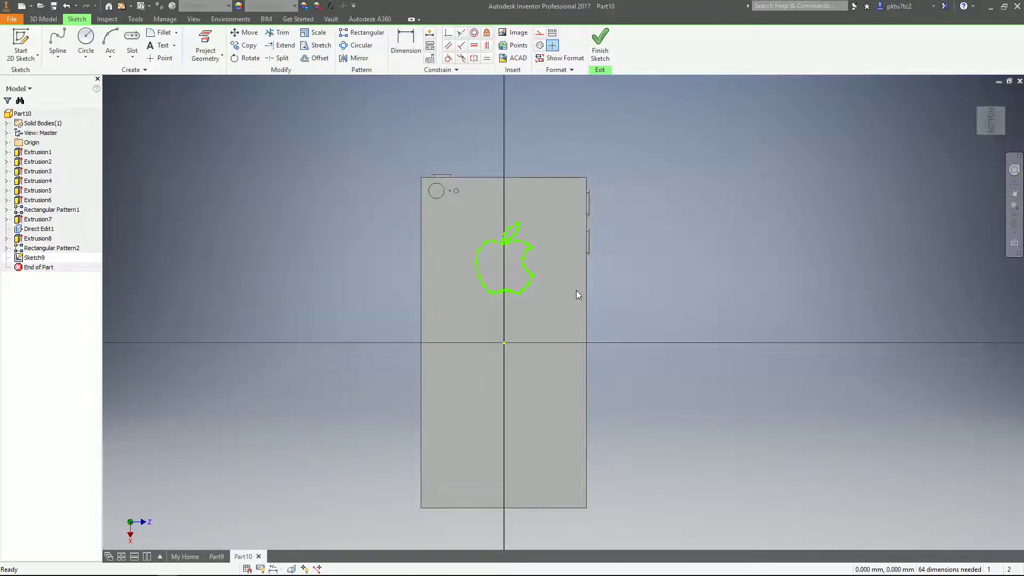
drag(544, 307, 475, 214)
click(314, 33)
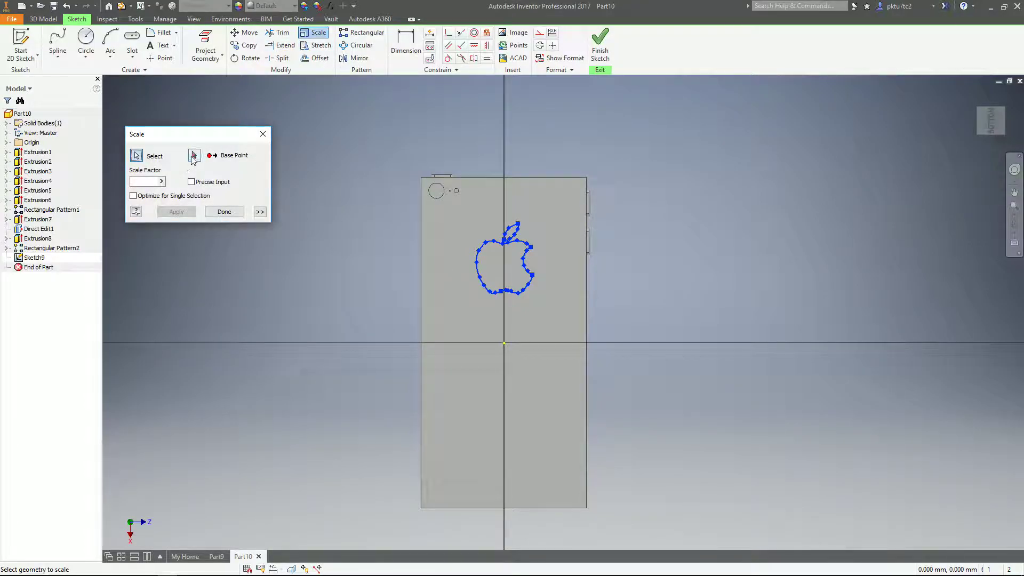
click(506, 265)
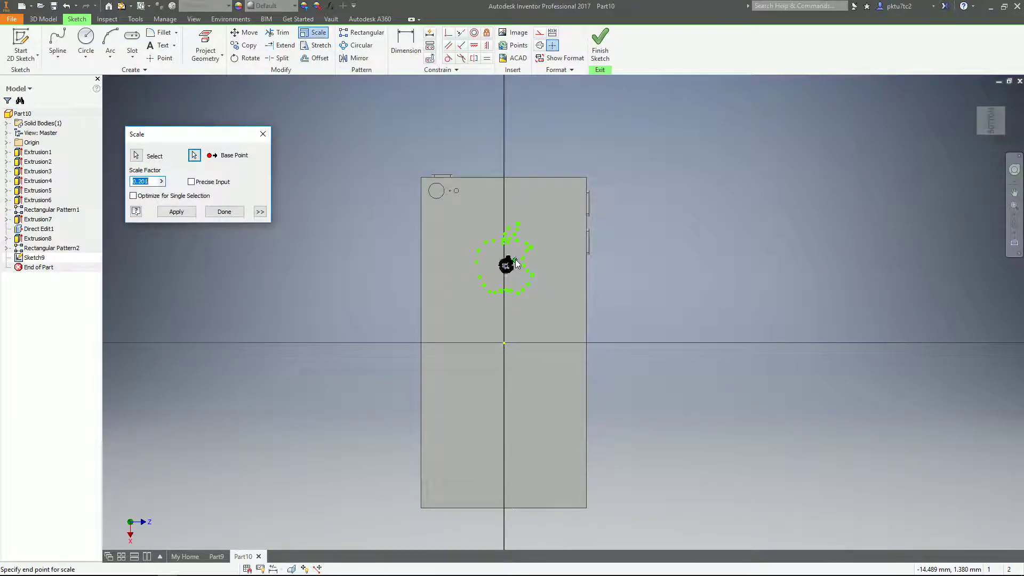
click(535, 245)
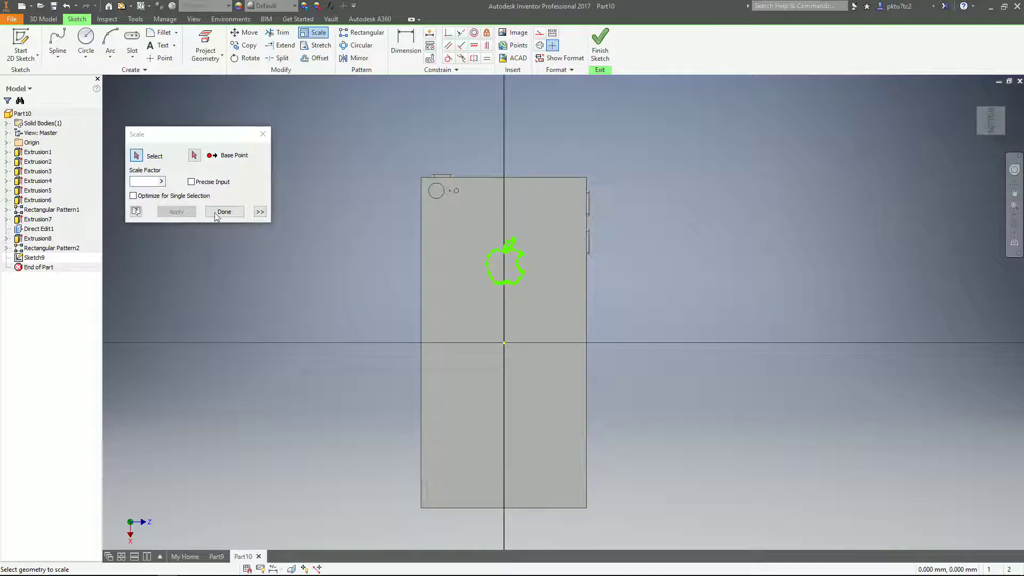
key(Escape)
scroll(620, 321, down, 3)
scroll(608, 321, up, 4)
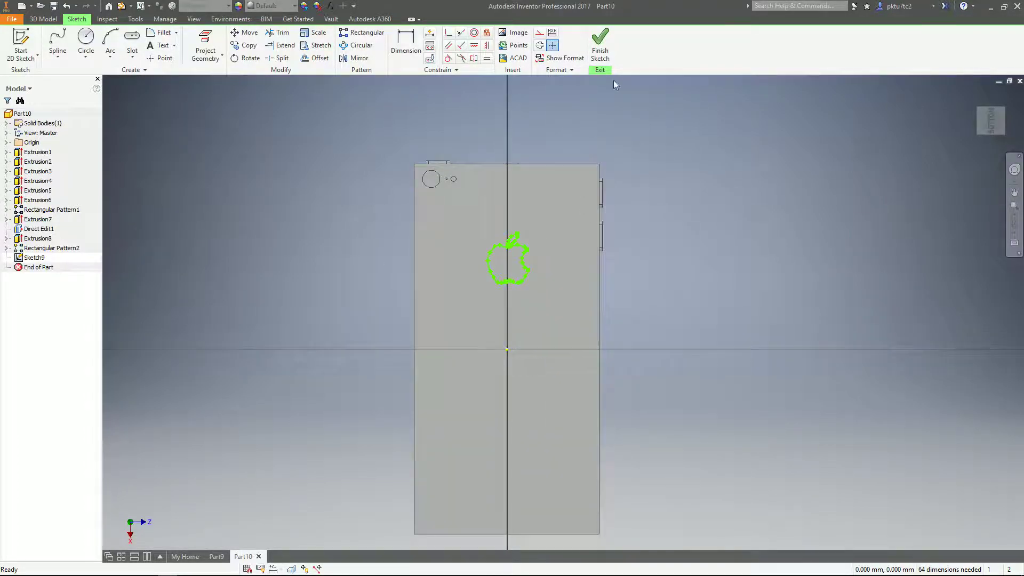
key(e)
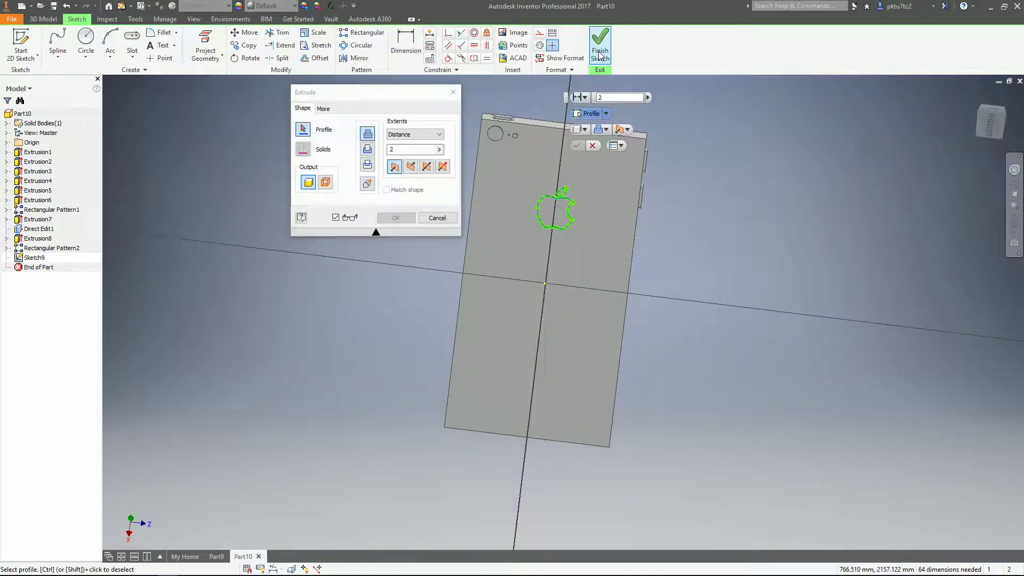
click(600, 54)
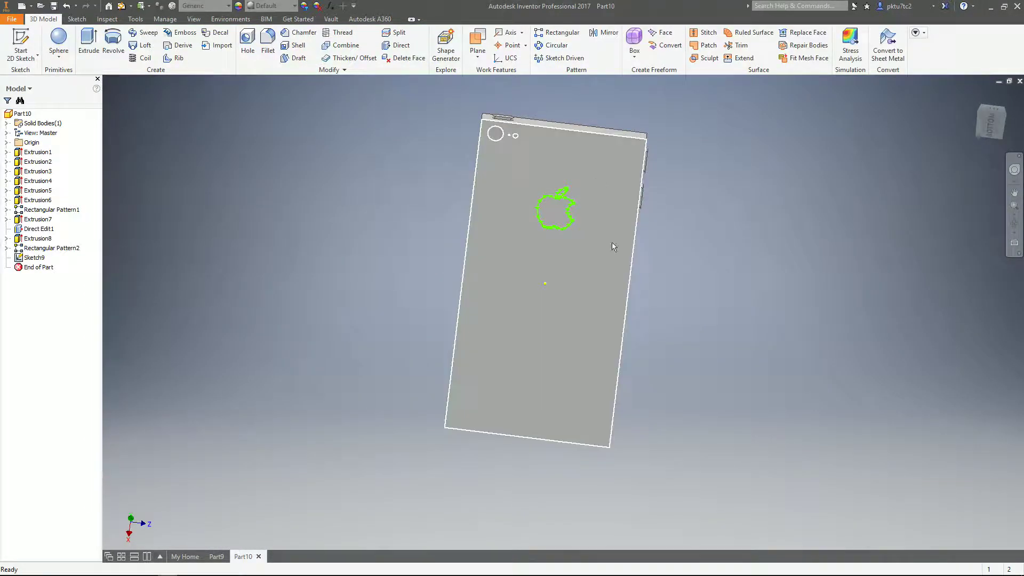
Step: Try to cut the apple body profile, without the leaf, 0.3 mm with Extrude
right_click(594, 247)
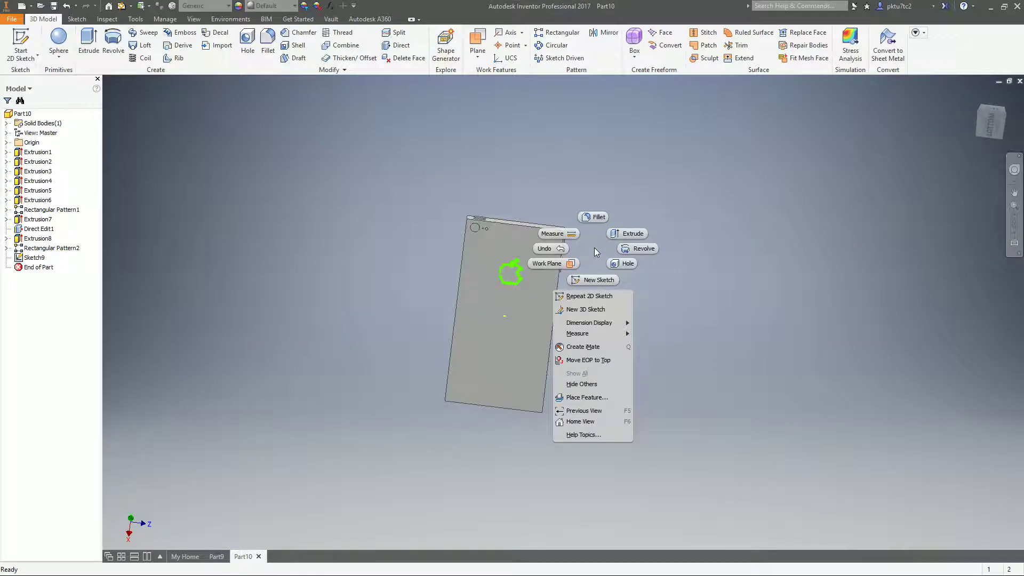
click(635, 232)
click(511, 274)
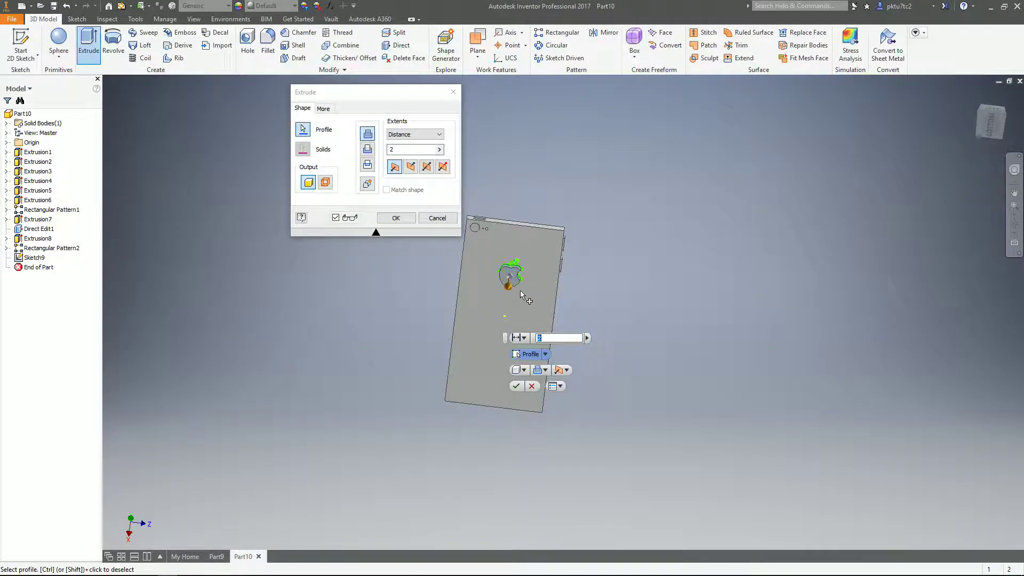
scroll(520, 290, up, 5)
scroll(520, 289, down, 3)
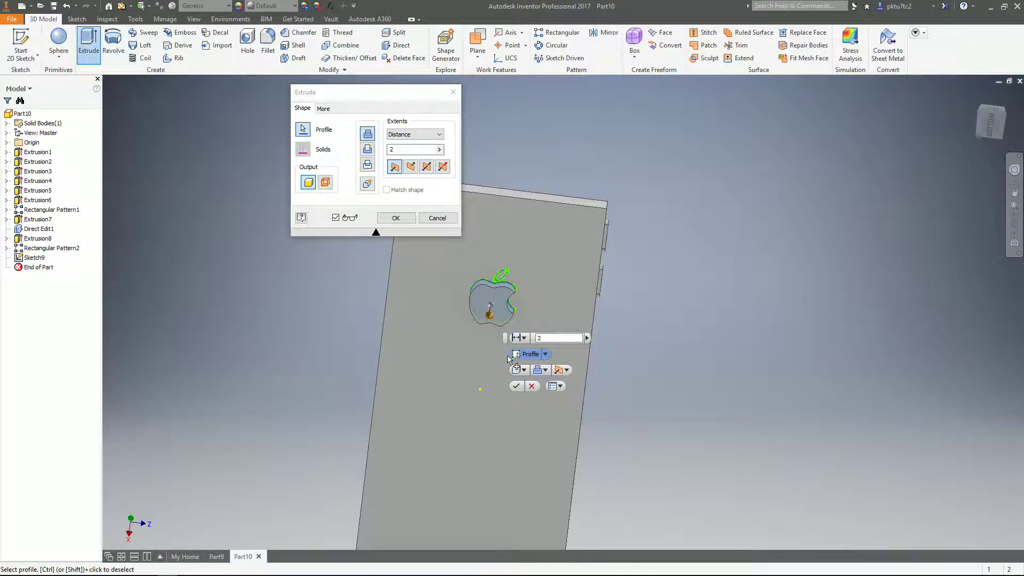
text(0.3)
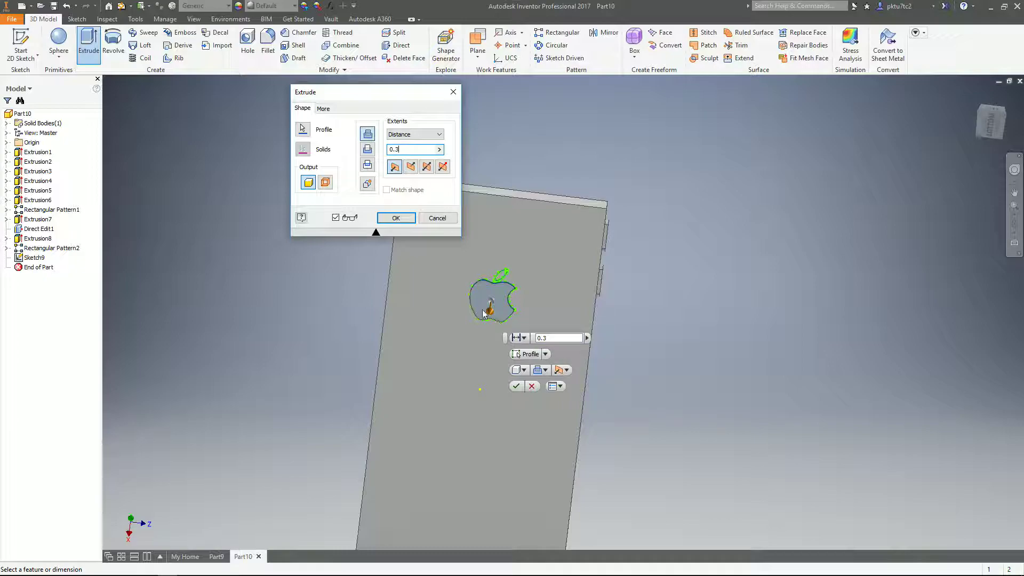
click(363, 152)
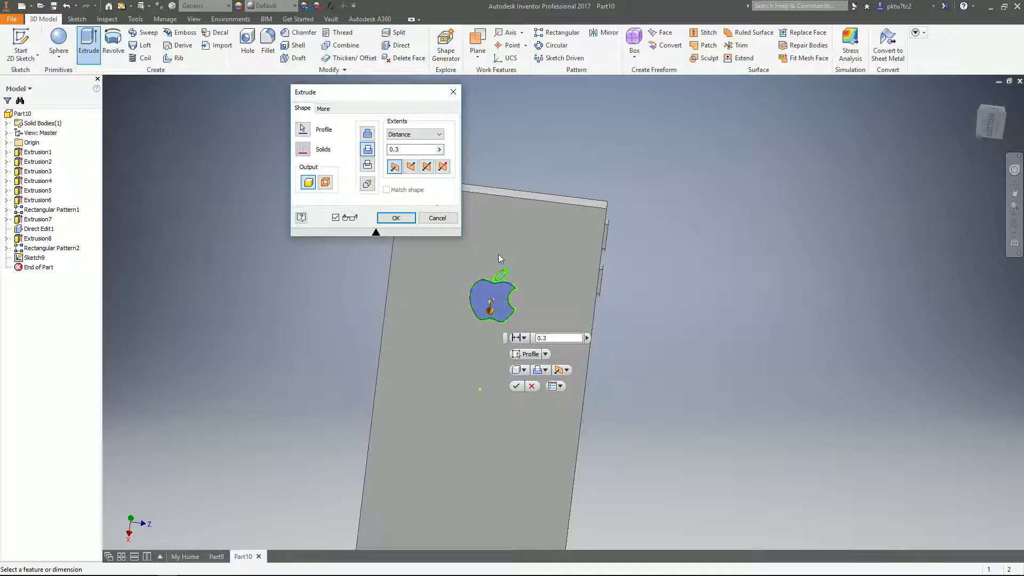
shift+middle_drag(491, 320, 532, 386)
click(516, 387)
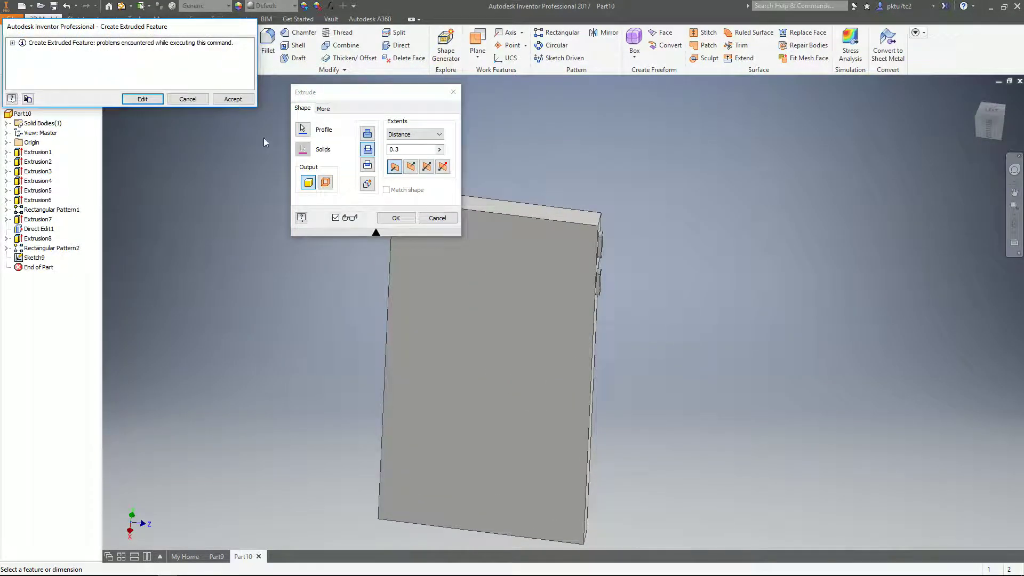
click(188, 100)
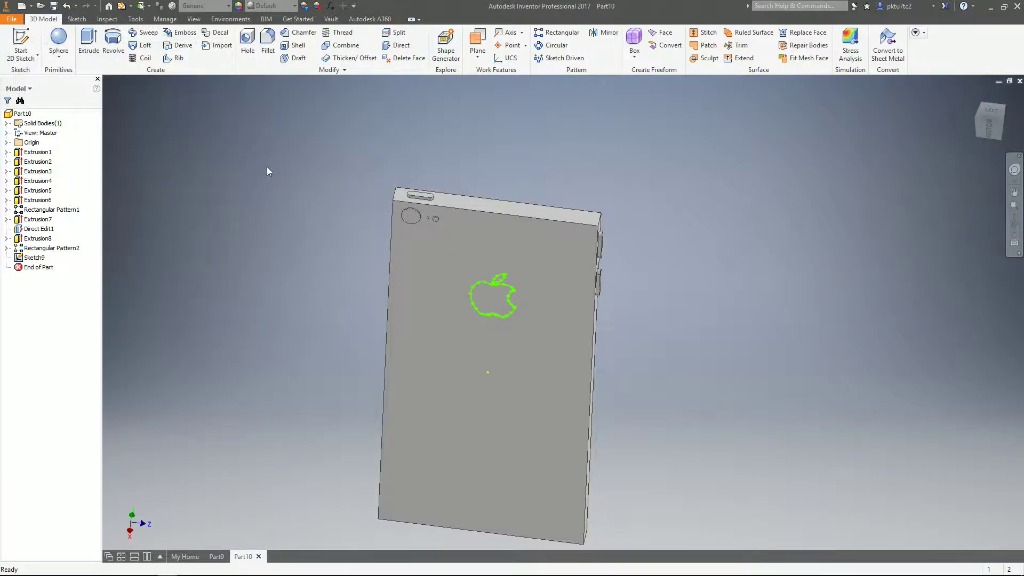
Step: Try extruding the apple body profile 0.3 mm in the opposite direction, and undo the extrusion
key(e)
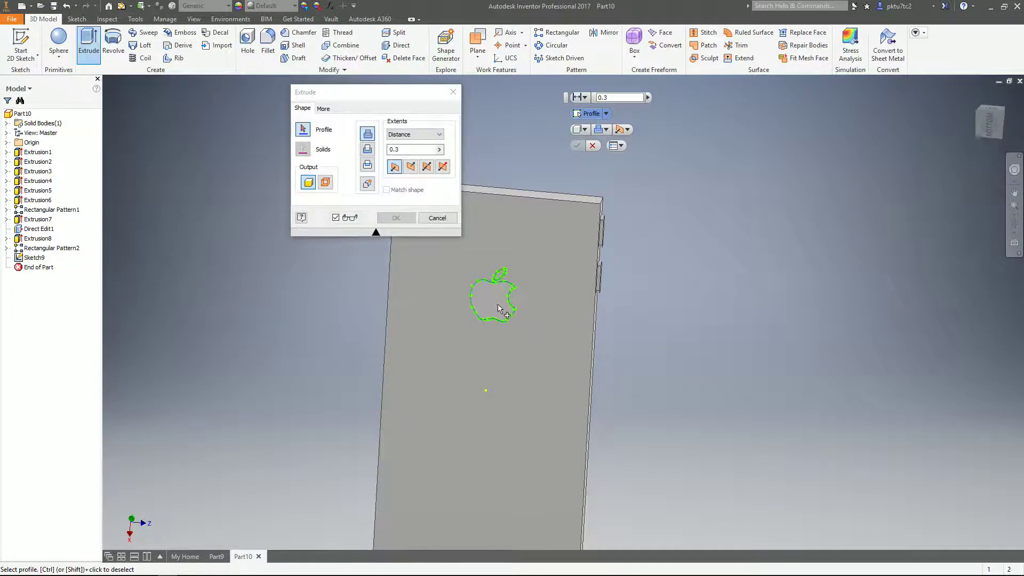
click(504, 297)
click(410, 167)
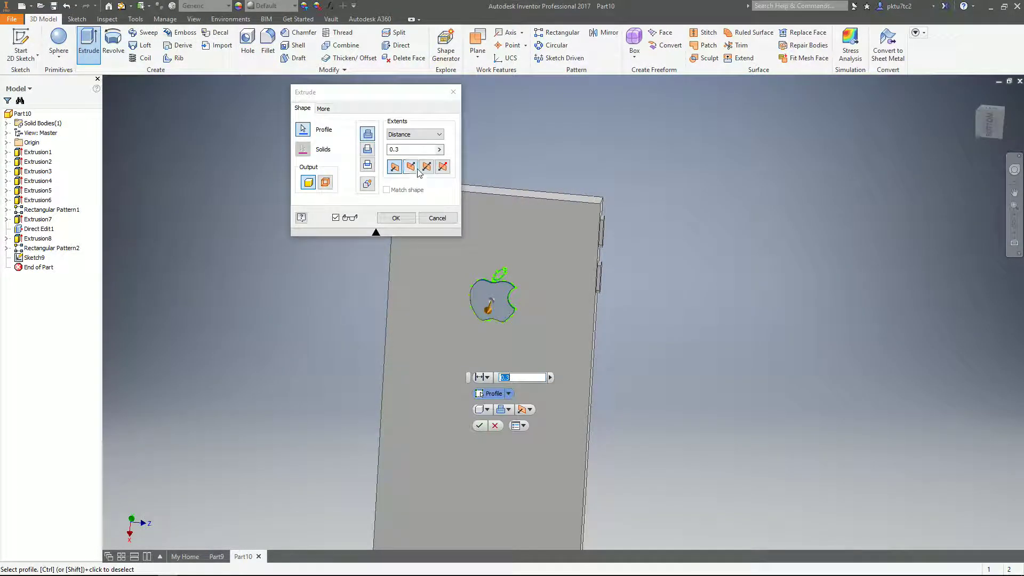
click(479, 425)
key(ctrl+z)
Step: Cut both the apple body and the leaf profiles 0.3 mm into the phone's back
scroll(695, 292, up, 3)
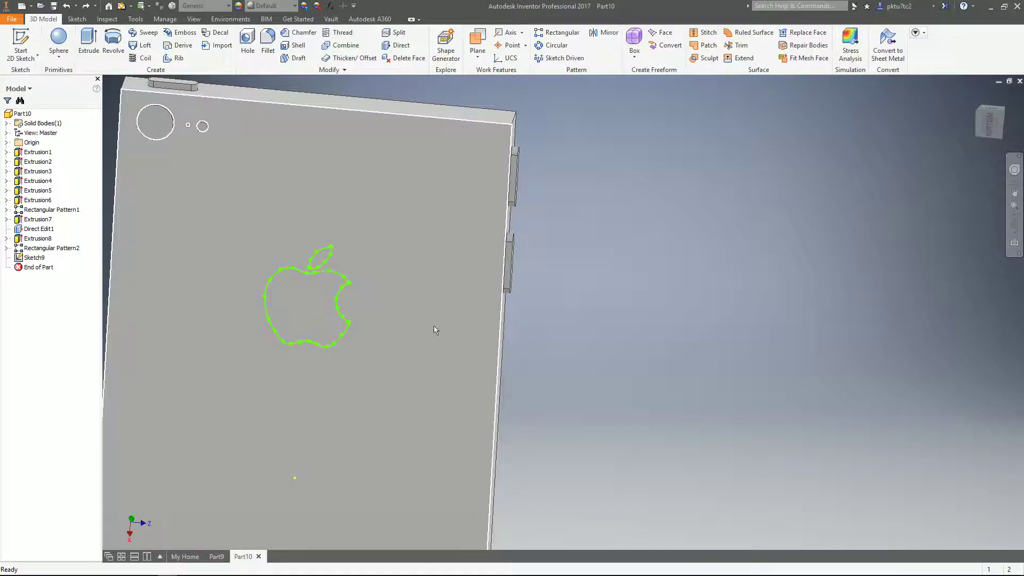
scroll(350, 251, up, 3)
mouse_move(274, 267)
middle_down()
mouse_move(376, 309)
mouse_move(440, 309)
middle_up()
key(e)
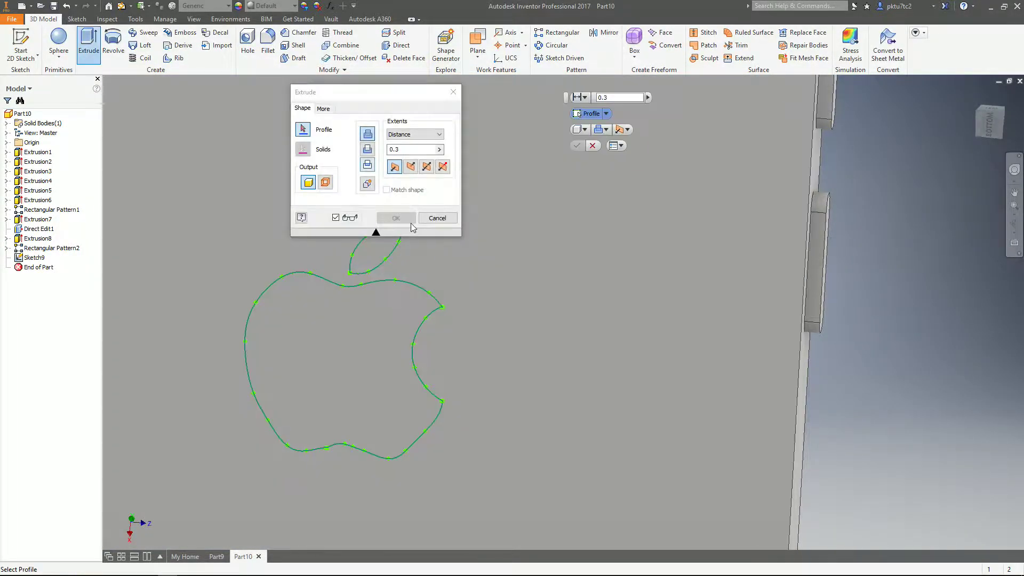
middle_drag(587, 304, 876, 287)
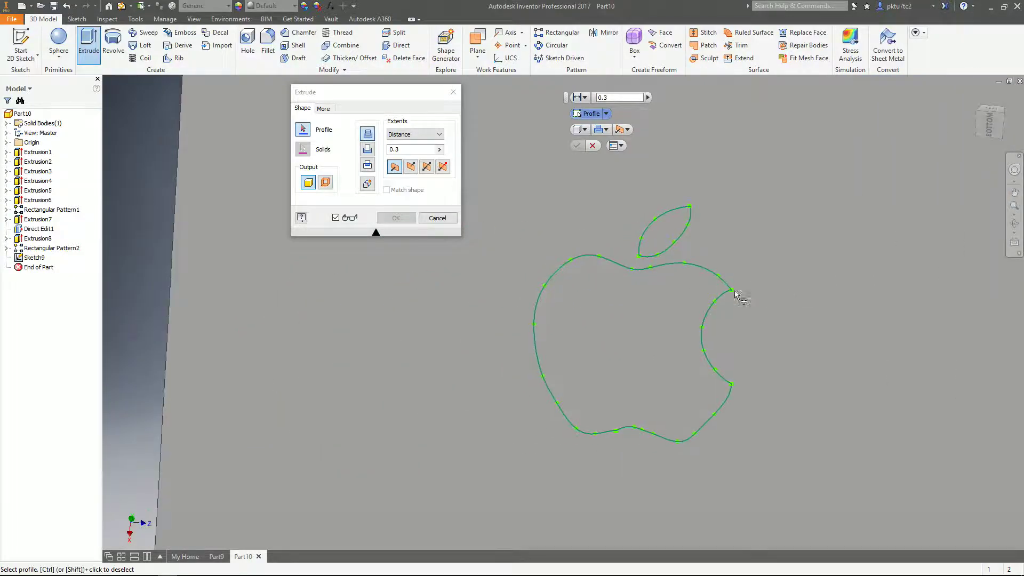
click(656, 324)
click(665, 241)
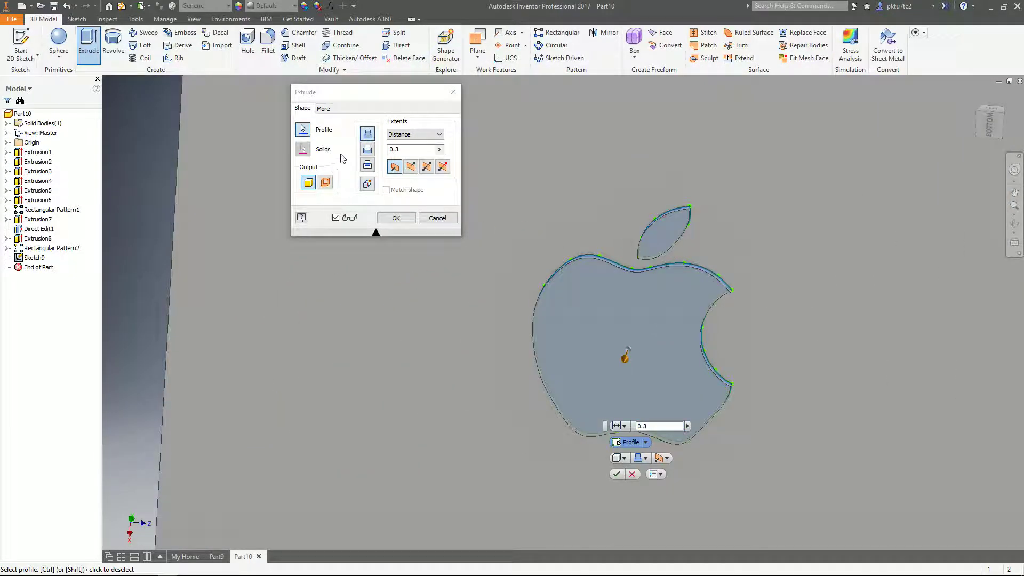
click(394, 218)
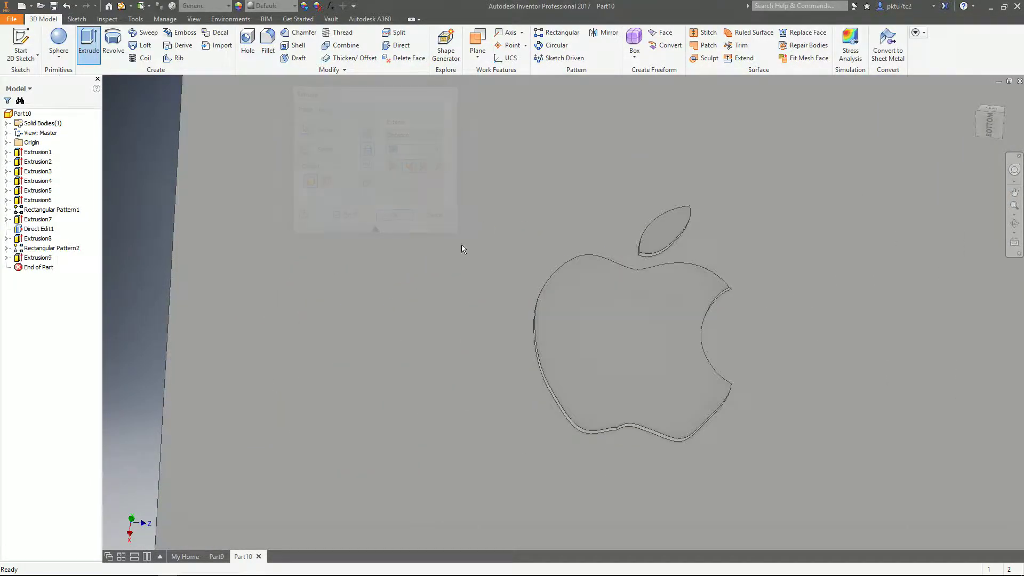
Step: Start a constant fillet on the phone's short vertical corner edge nearest the two side buttons, with a 2 mm radius
scroll(636, 294, down, 5)
shift+middle_drag(635, 293, 623, 288)
shift+middle_drag(735, 309, 725, 401)
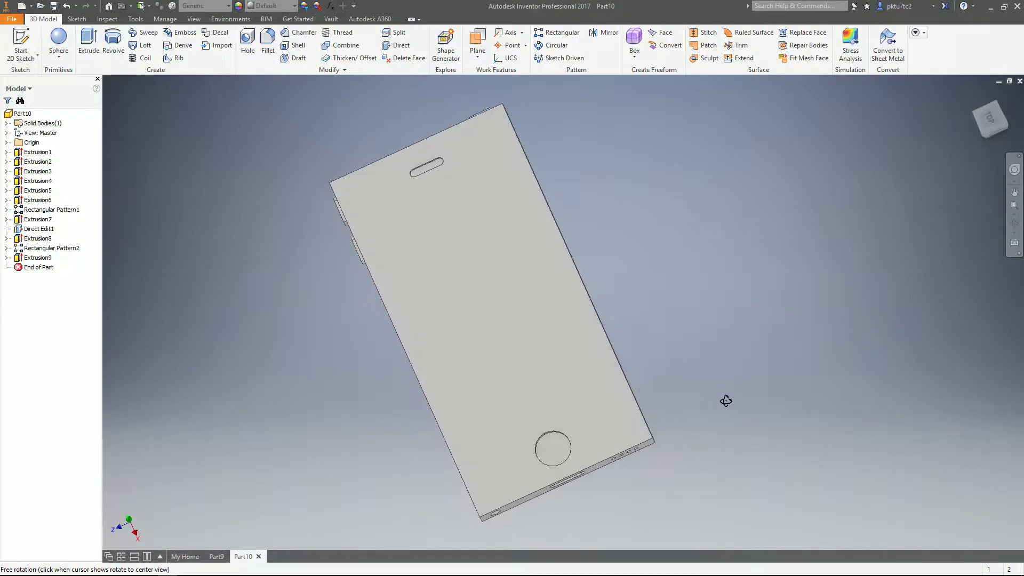
click(992, 123)
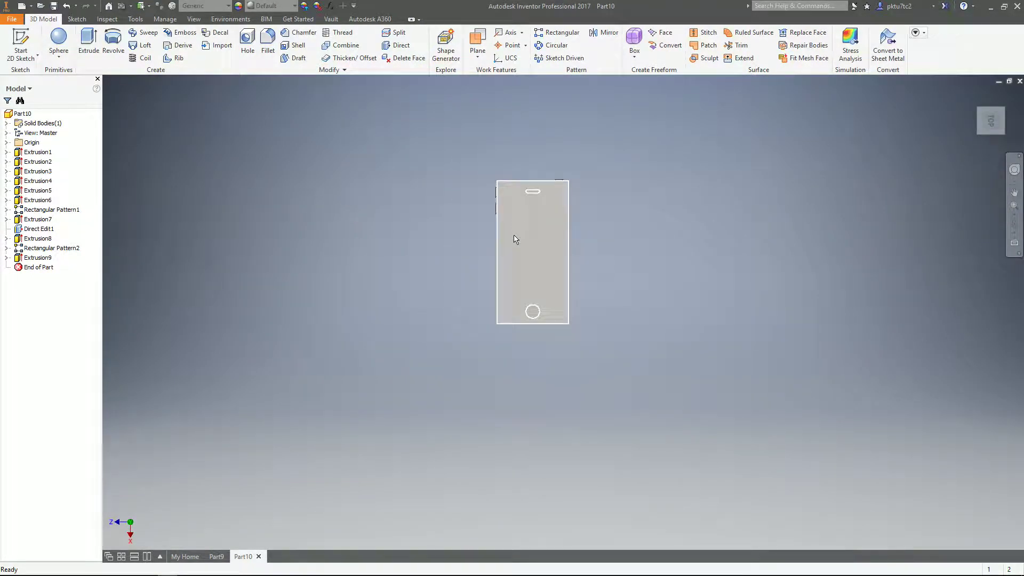
middle_drag(515, 238, 496, 302)
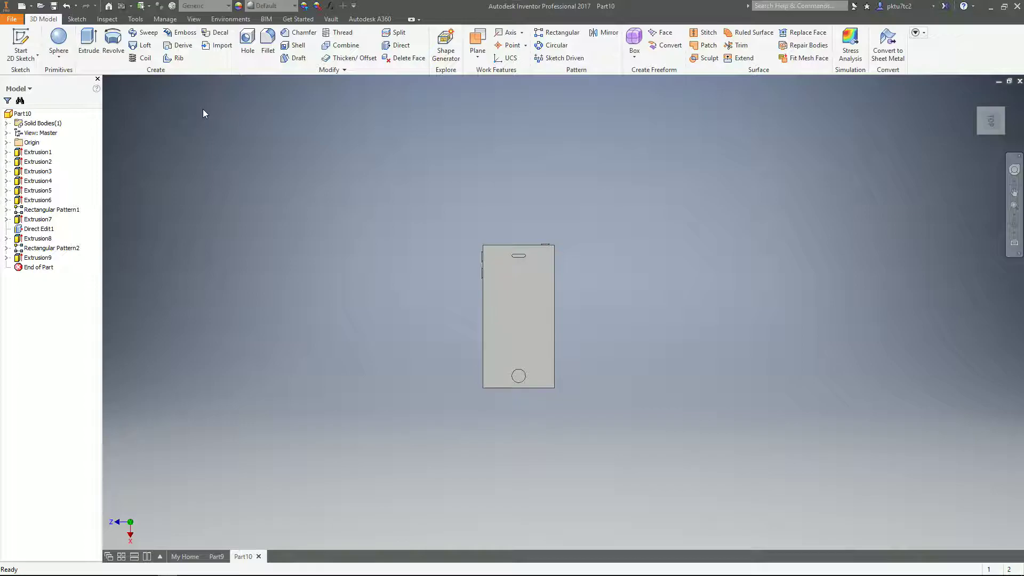
click(266, 52)
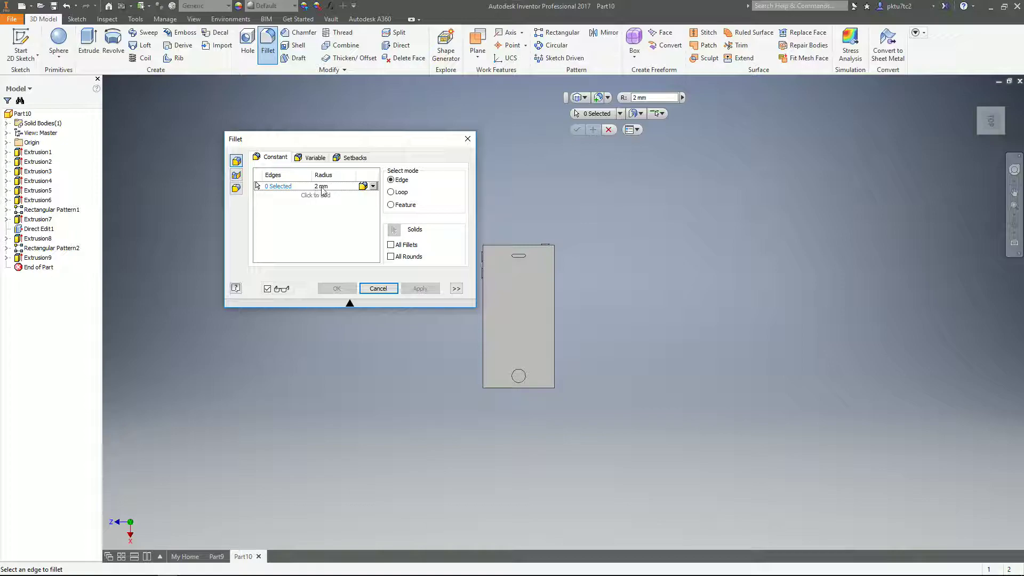
shift+middle_drag(512, 276, 583, 346)
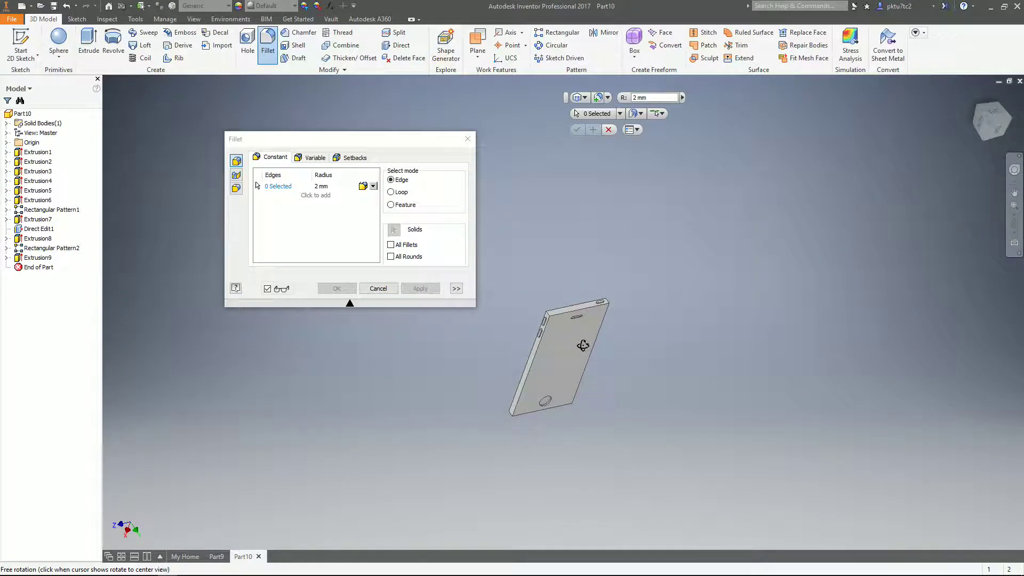
scroll(503, 316, down, 4)
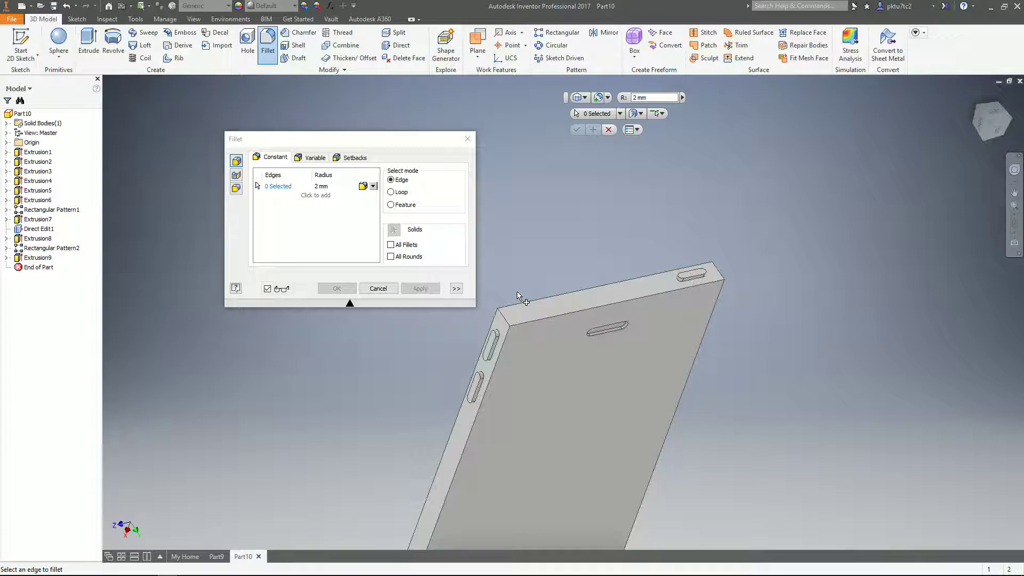
shift+middle_drag(518, 296, 495, 336)
click(492, 341)
shift+middle_drag(594, 359, 529, 329)
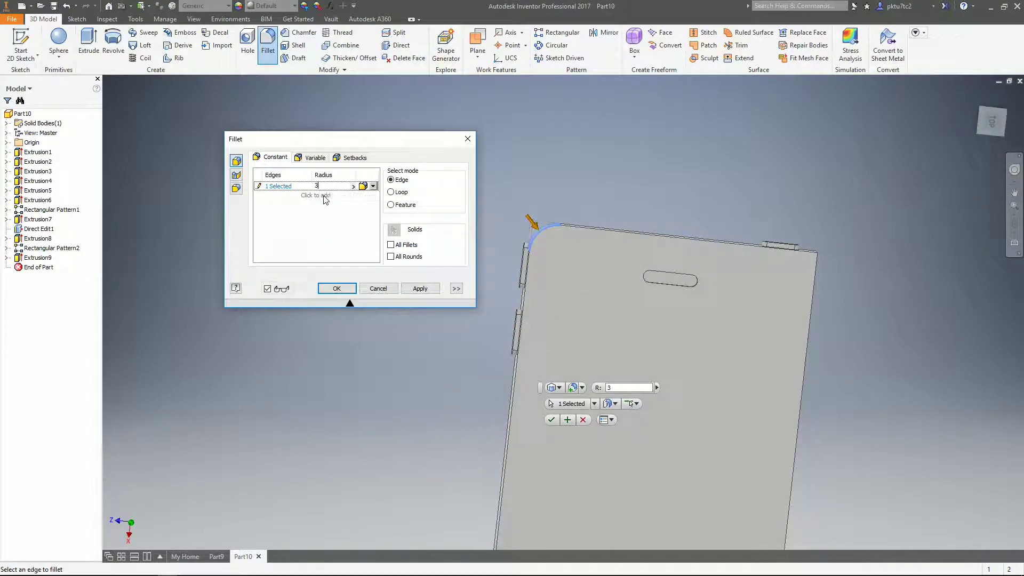
scroll(533, 249, down, 3)
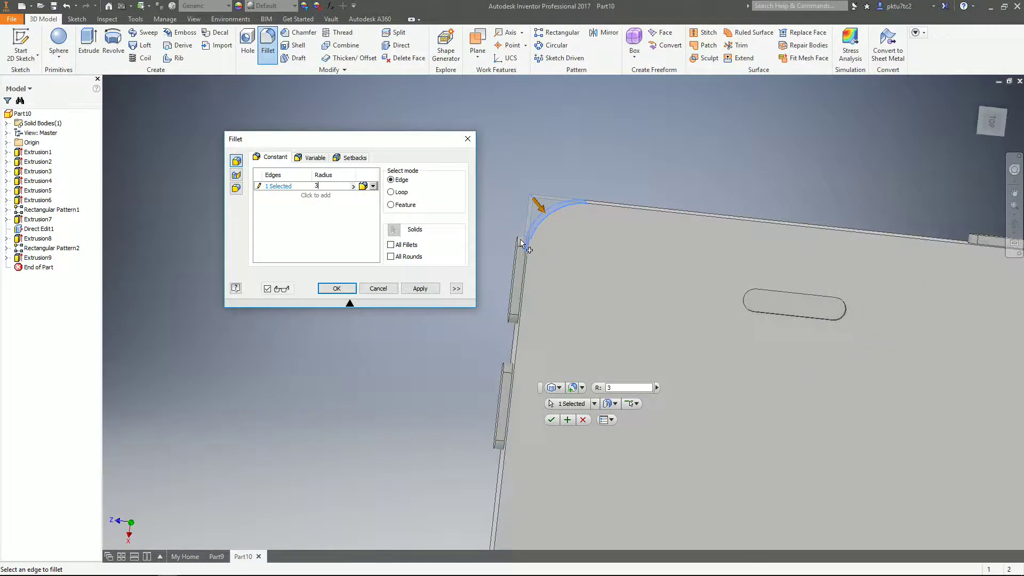
scroll(522, 243, down, 3)
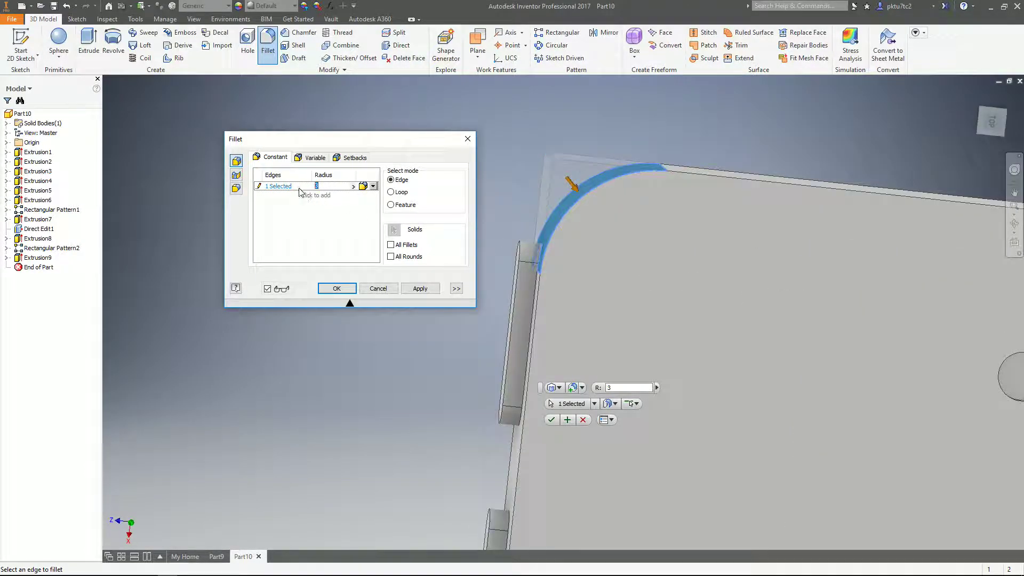
scroll(629, 281, up, 5)
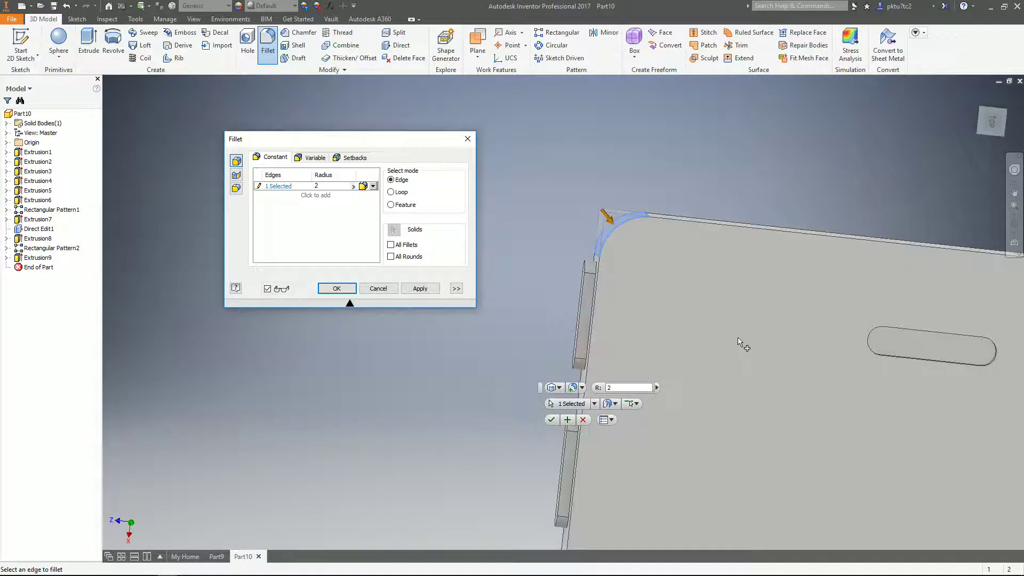
Step: Add the body's other three vertical corner edges to the 2 mm fillet and apply it
shift+middle_drag(556, 300, 629, 285)
click(627, 310)
scroll(628, 308, up, 3)
middle_drag(703, 431, 574, 302)
scroll(610, 179, down, 4)
click(607, 196)
click(569, 241)
shift+middle_drag(570, 241, 571, 265)
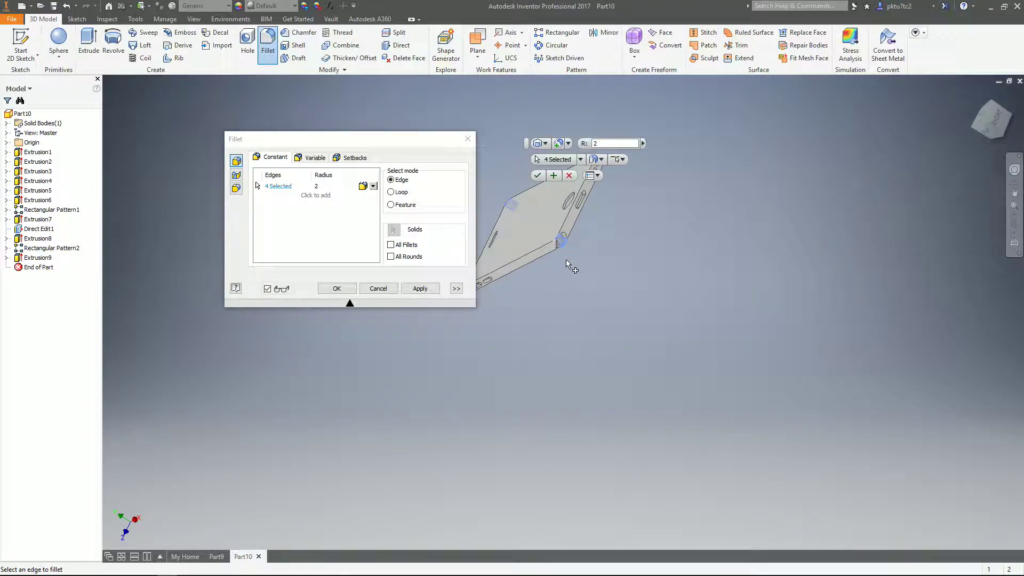
click(348, 289)
scroll(642, 279, up, 5)
shift+middle_drag(642, 279, 848, 222)
click(995, 122)
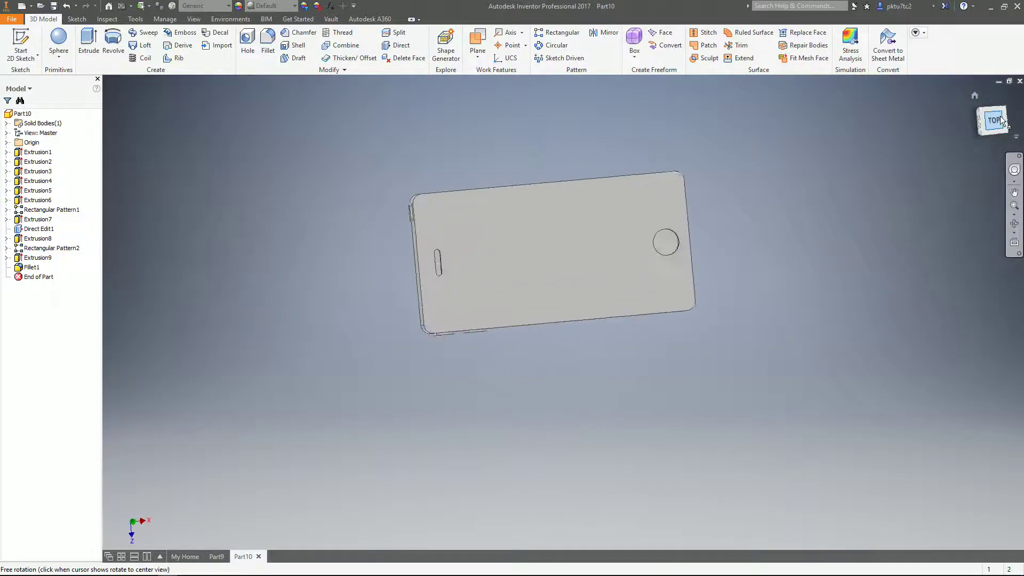
click(1017, 105)
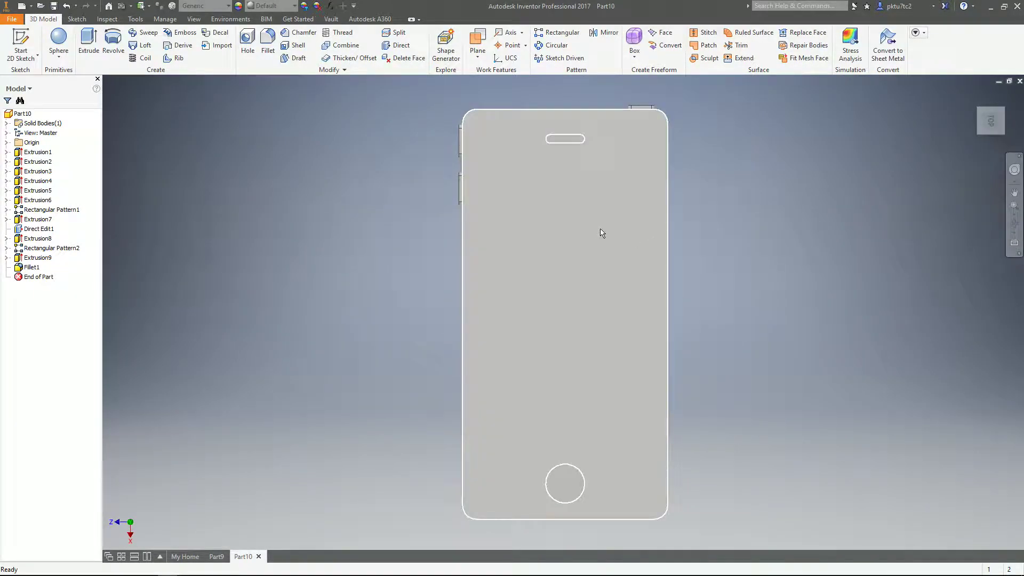
scroll(544, 201, up, 3)
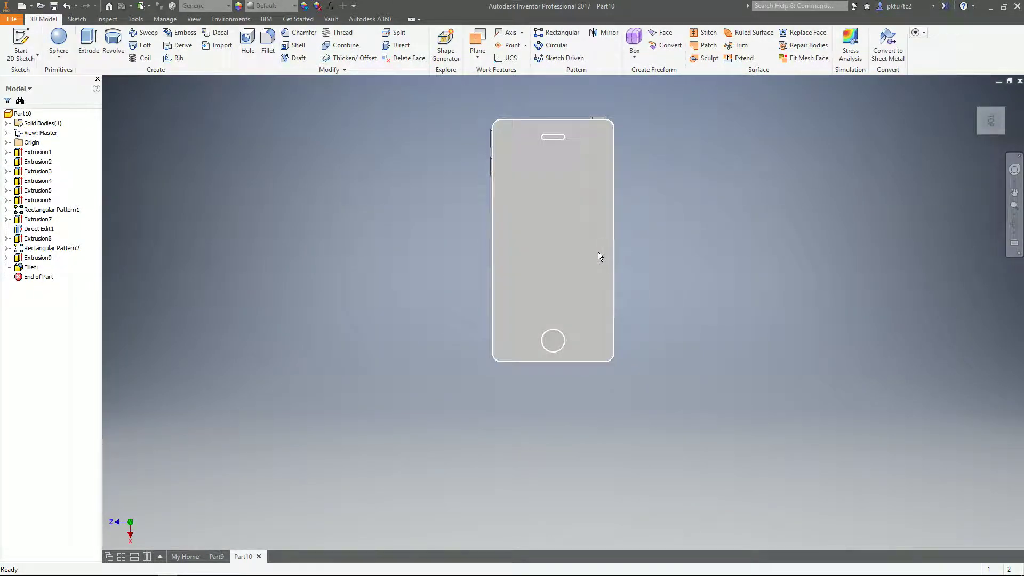
Step: Start a constant fillet on the floor edge of the round home-button recess in the phone's front
scroll(543, 125, down, 3)
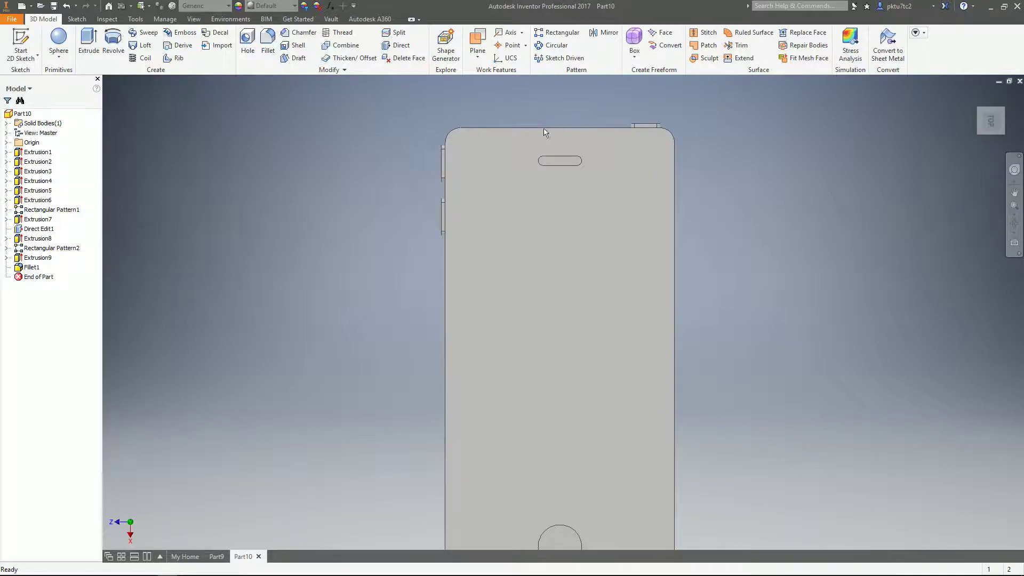
middle_drag(542, 268, 554, 128)
scroll(528, 140, down, 2)
scroll(603, 297, up, 3)
shift+middle_drag(603, 297, 633, 266)
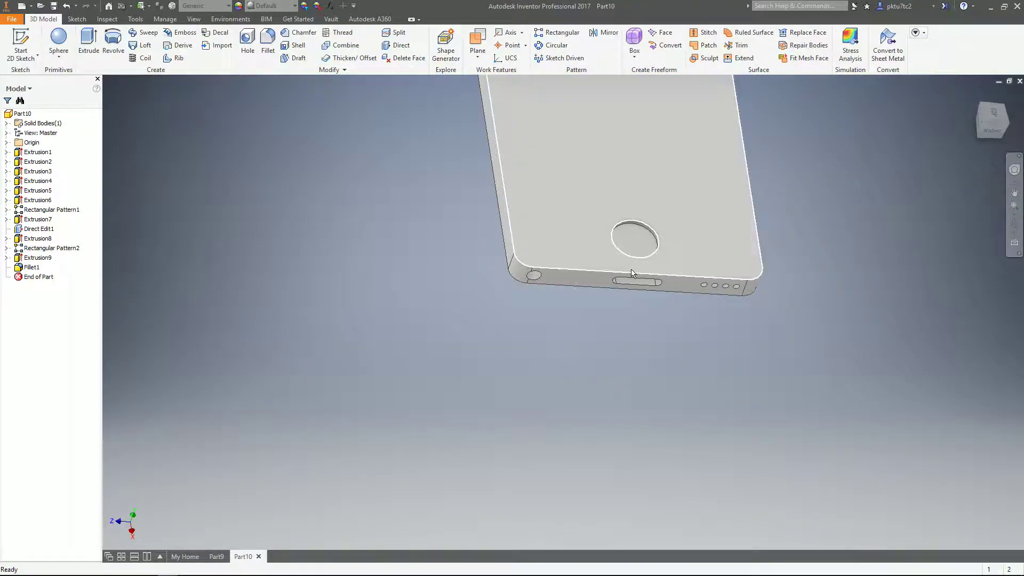
scroll(635, 262, down, 2)
shift+middle_drag(642, 242, 505, 238)
key(f)
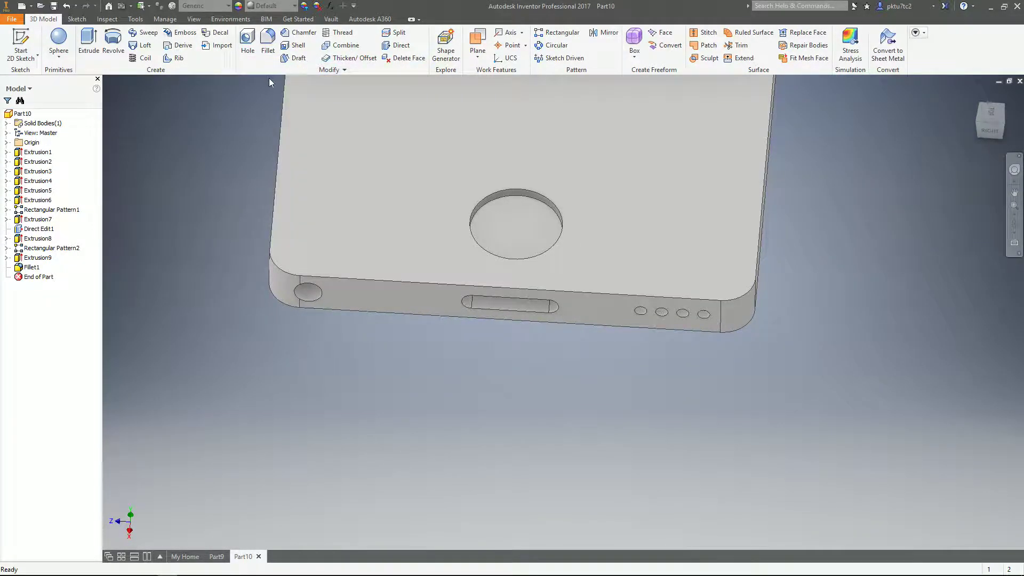
click(268, 48)
middle_drag(572, 244, 658, 244)
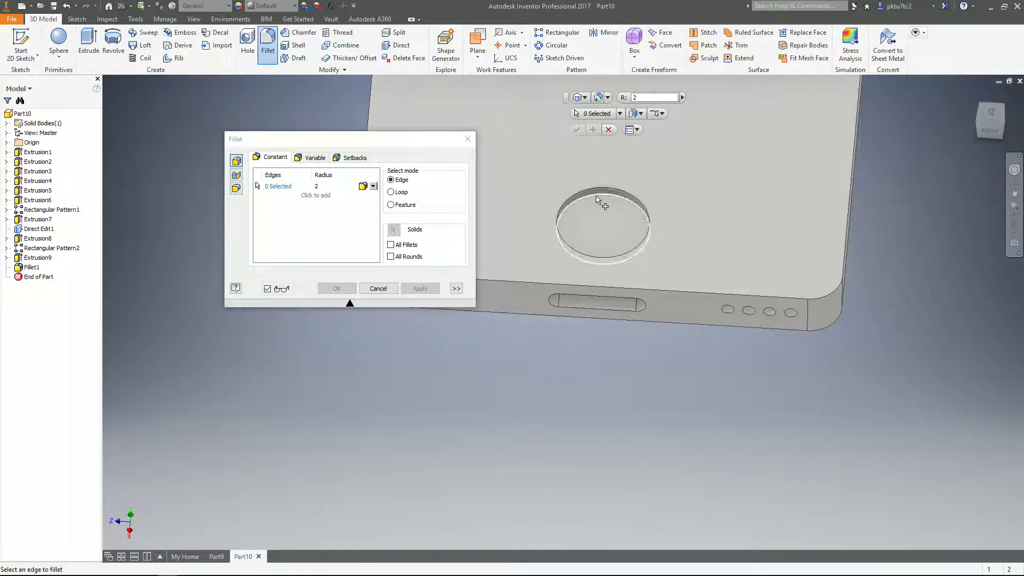
scroll(598, 202, down, 5)
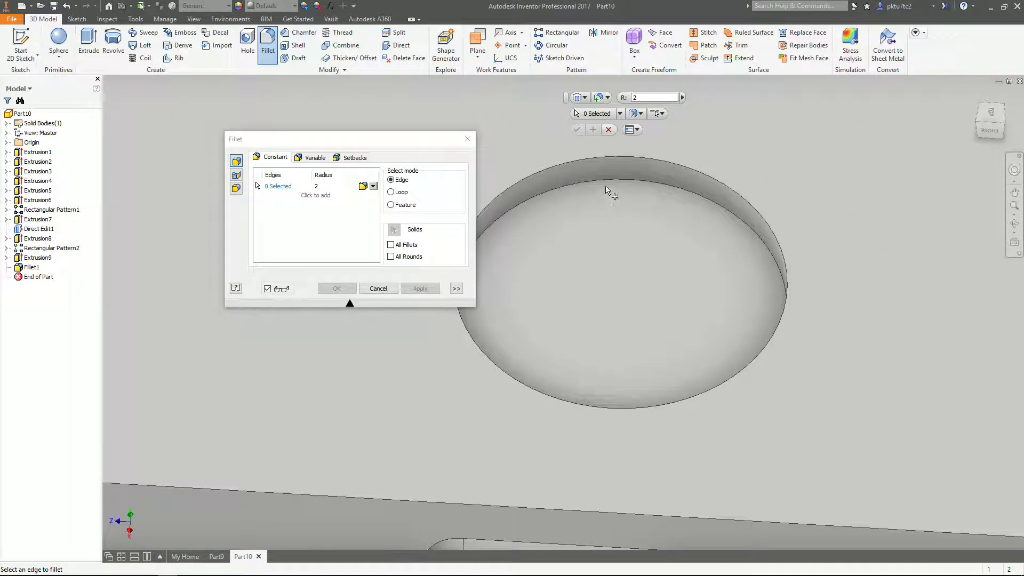
click(607, 186)
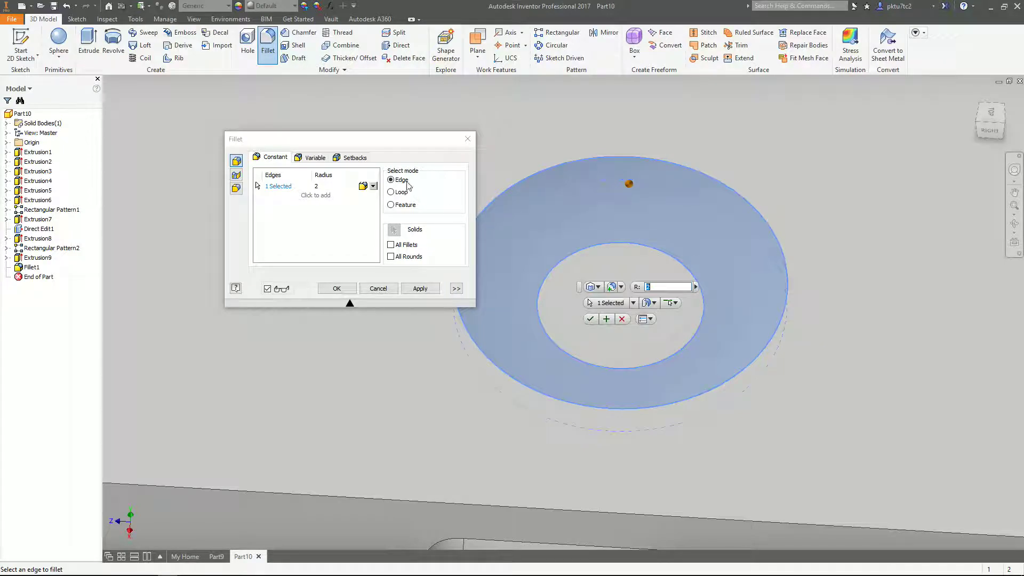
Step: Try fillet radii of 0.5 mm, 1 mm and 3 mm on the home-button recess edge
click(325, 185)
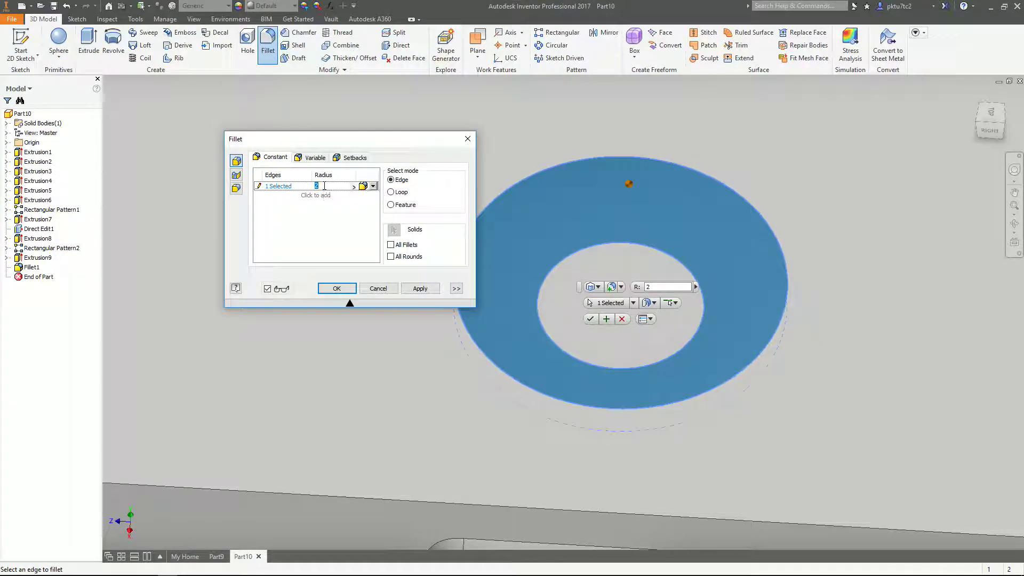
scroll(713, 301, up, 3)
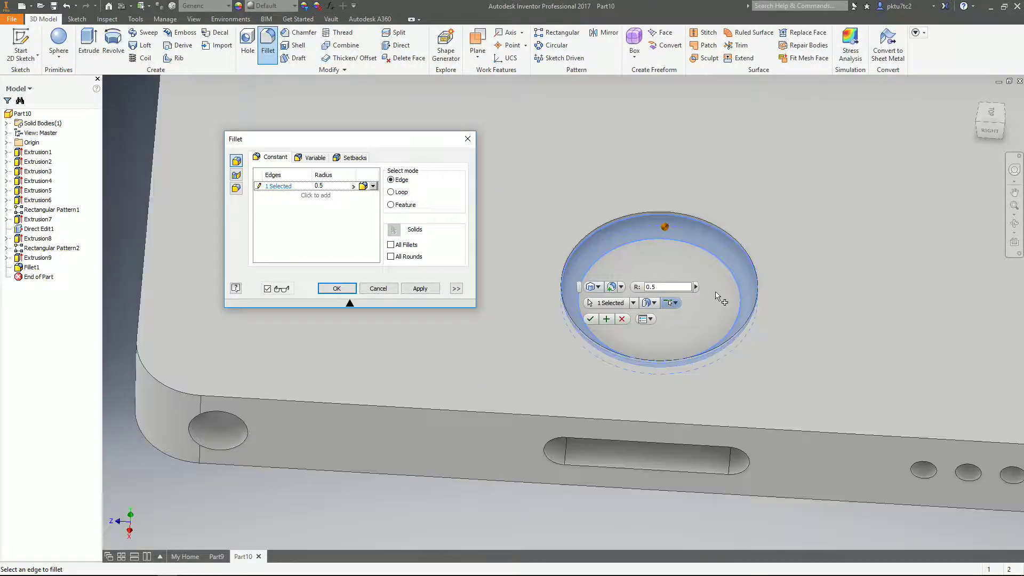
scroll(713, 302, down, 4)
middle_drag(713, 308, 695, 270)
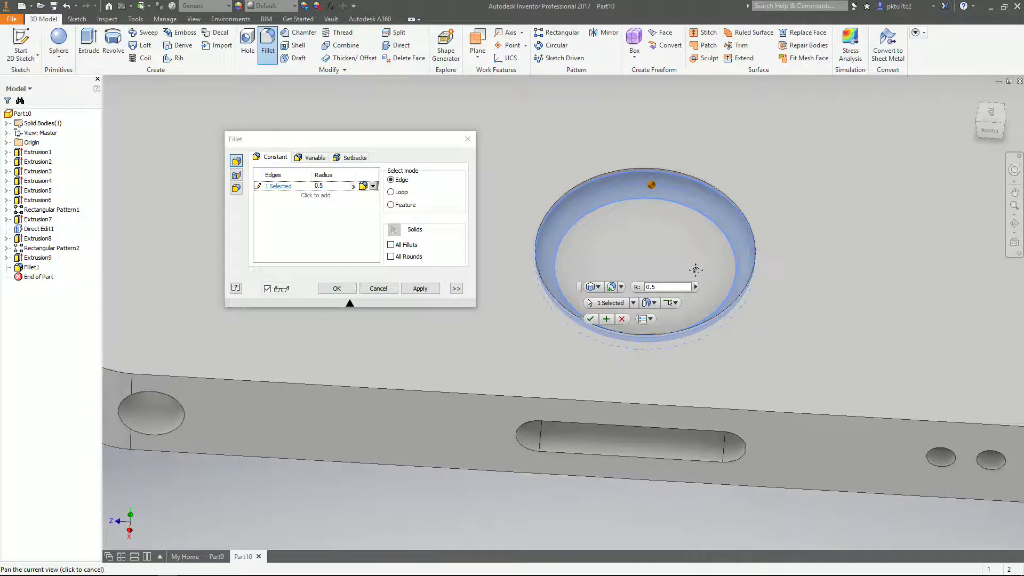
click(332, 185)
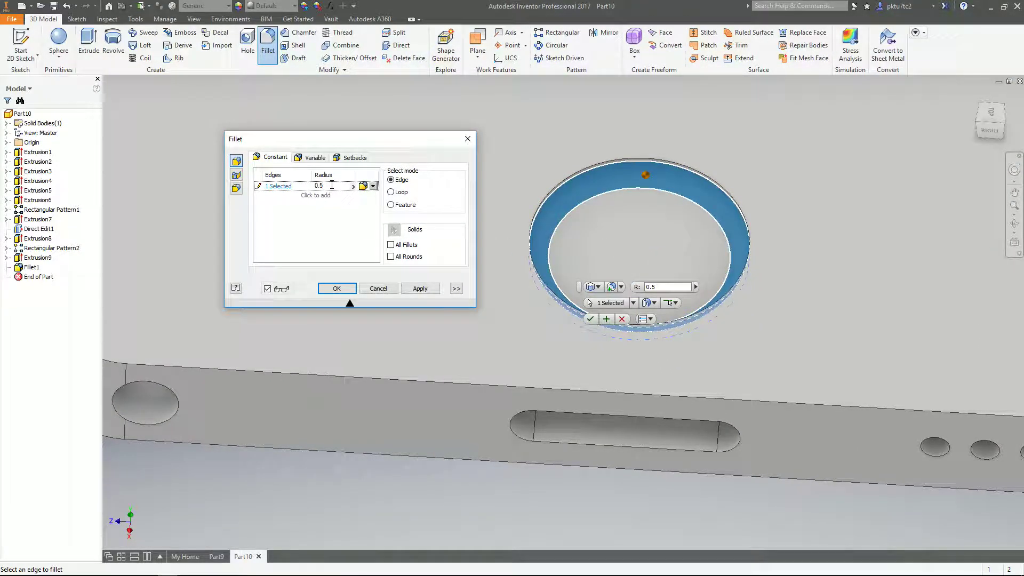
text(1)
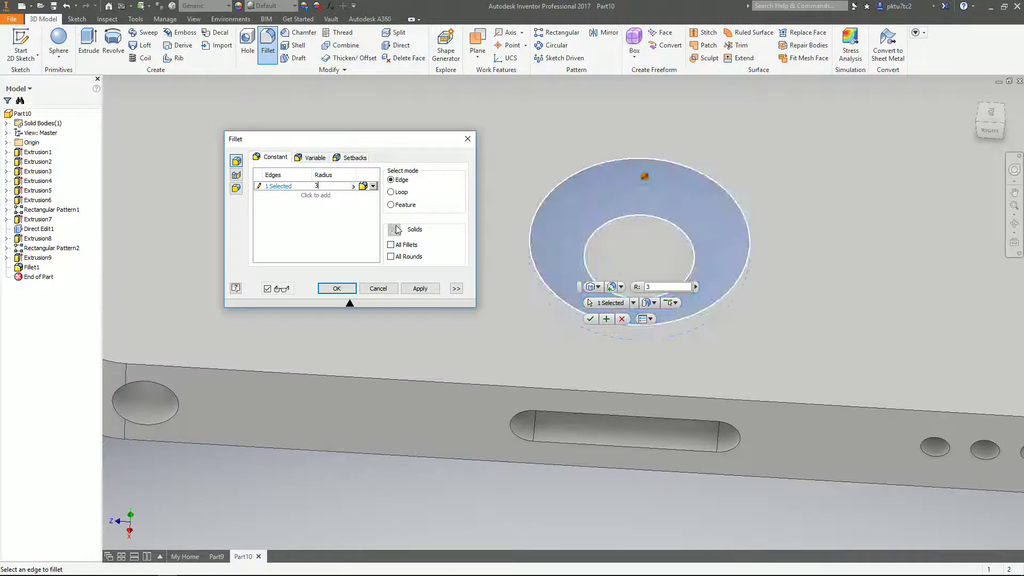
middle_drag(566, 259, 528, 222)
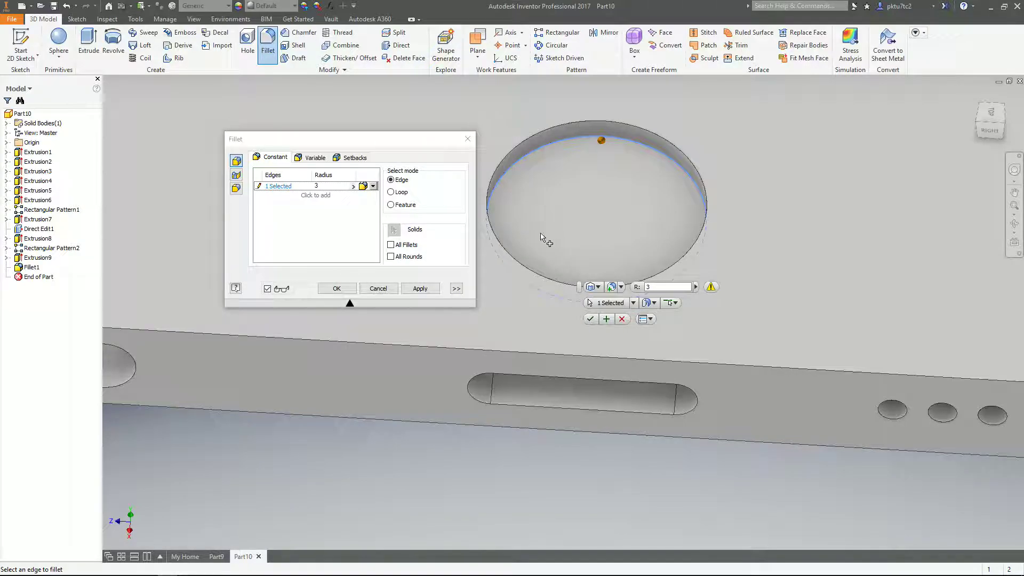
Step: Set the home-button recess fillet's radius to 2.5 mm and apply it
click(325, 187)
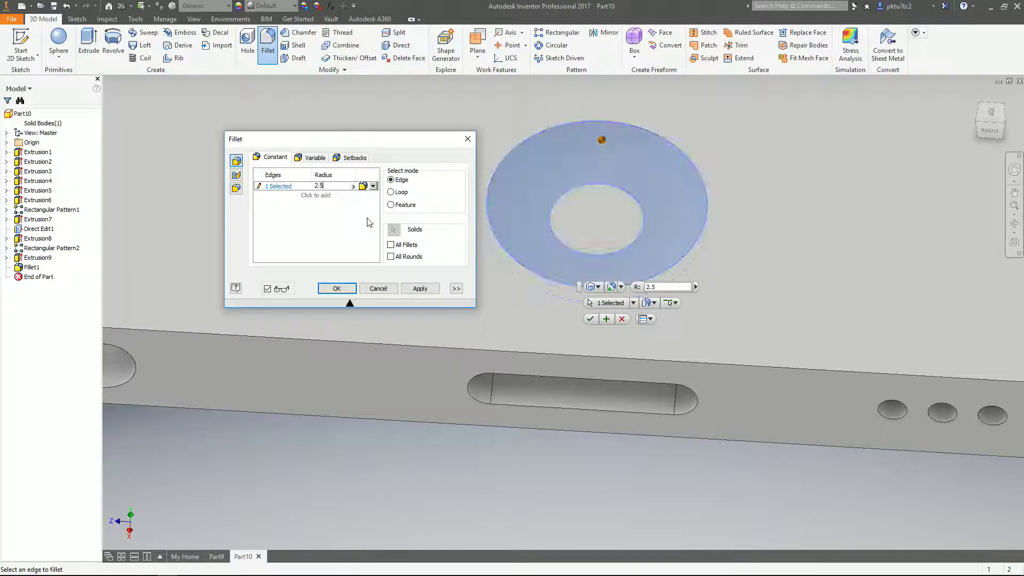
click(337, 289)
key(F5)
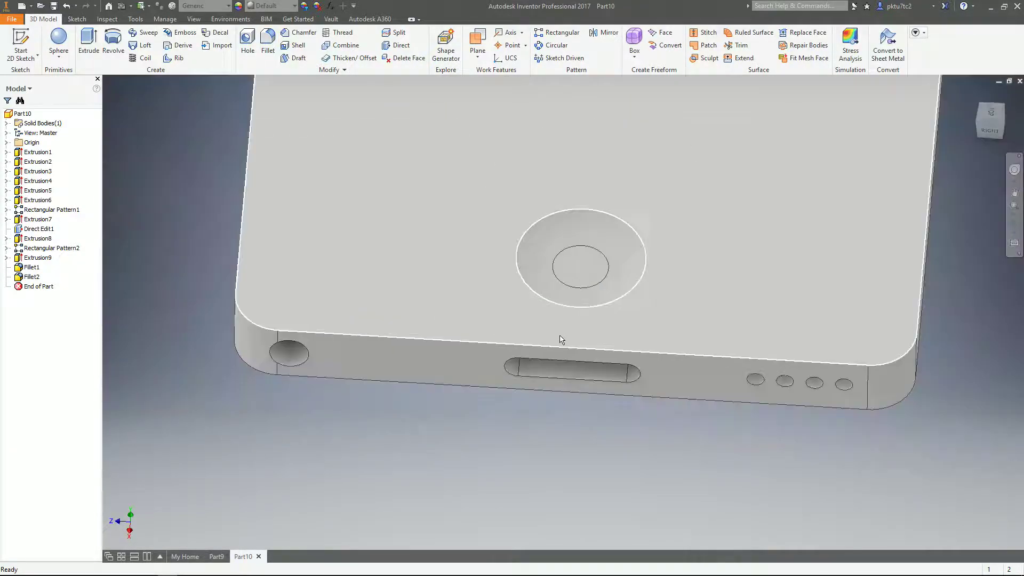
Step: Examine the phone's front, side buttons, bottom holes and back with the logo from several angles
key(F2)
mouse_move(590, 358)
mouse_down()
mouse_move(574, 332)
mouse_move(605, 277)
mouse_move(585, 413)
mouse_move(574, 284)
mouse_move(586, 353)
mouse_up()
key(F4)
scroll(587, 354, up, 10)
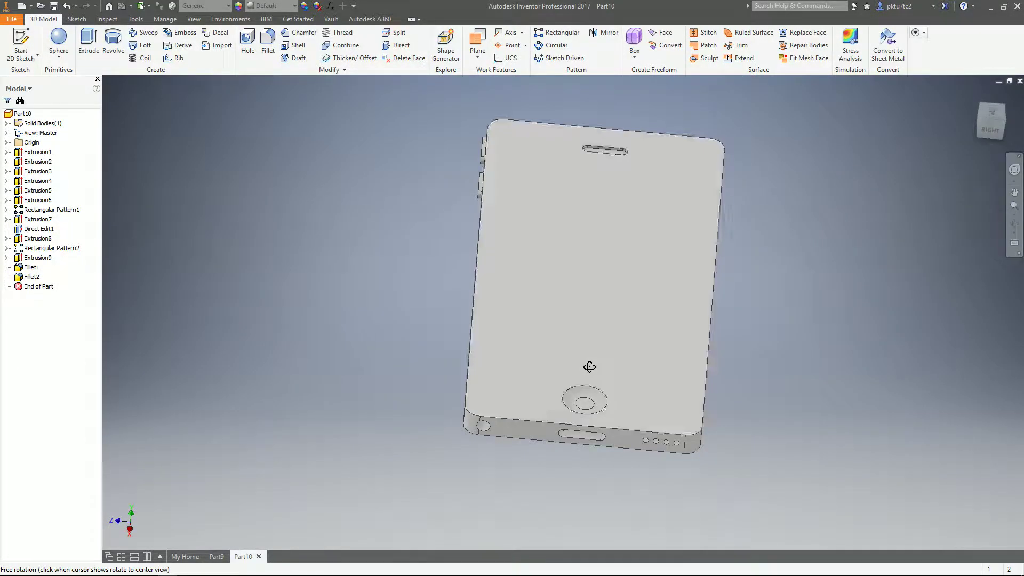
click(983, 128)
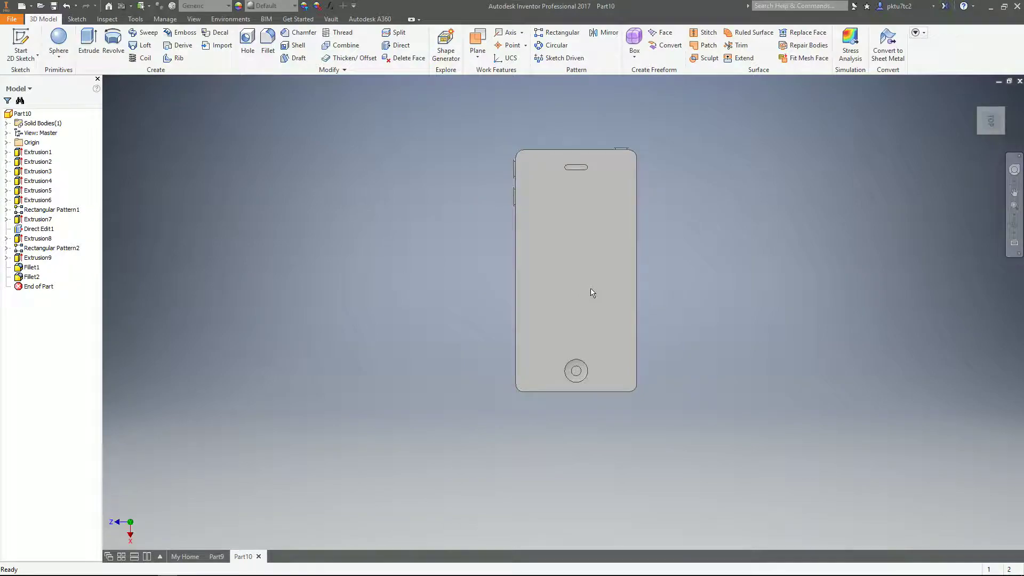
shift+middle_drag(532, 216, 624, 162)
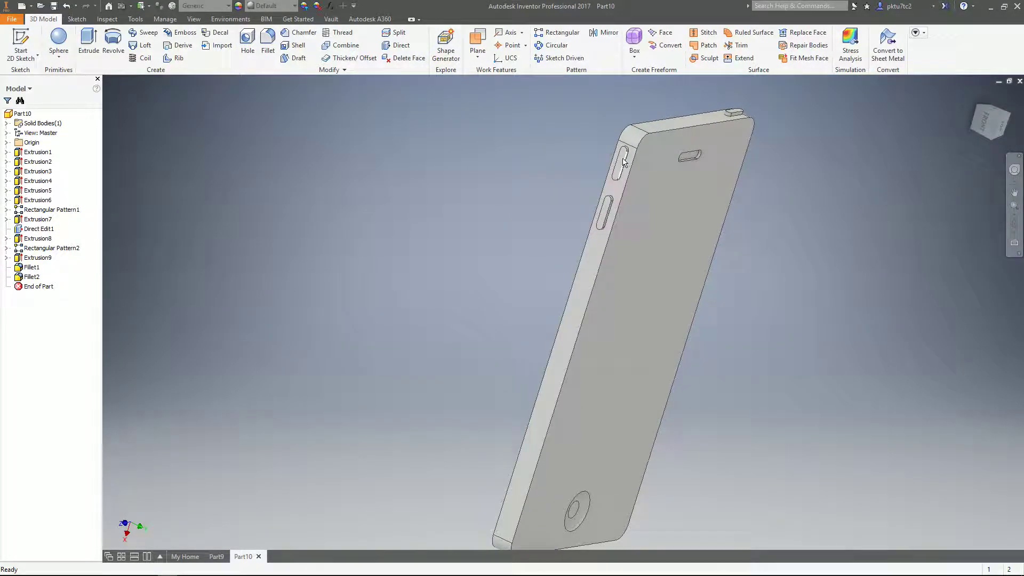
scroll(624, 162, up, 5)
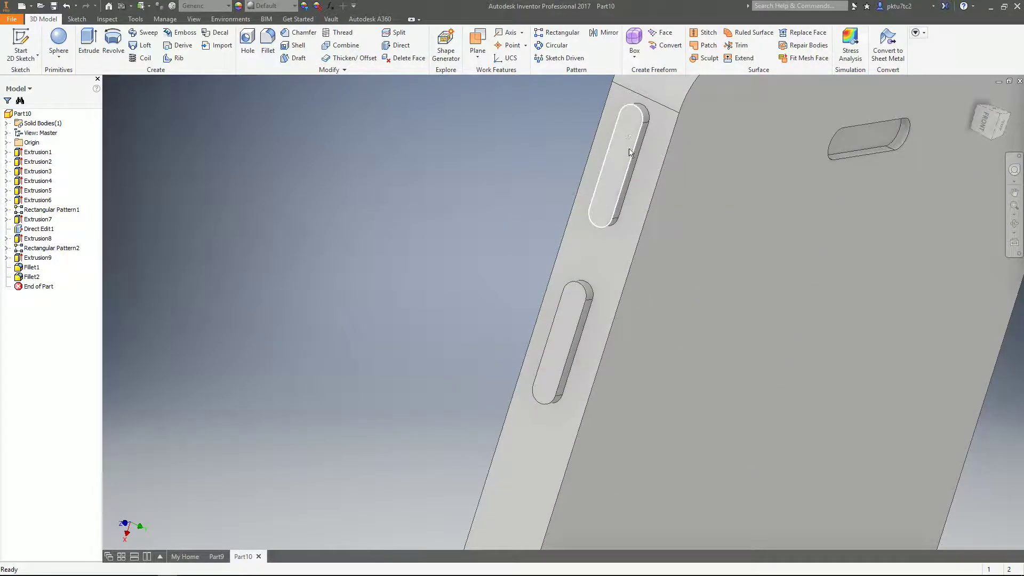
scroll(630, 152, down, 6)
shift+middle_drag(629, 155, 571, 210)
shift+middle_drag(548, 285, 596, 282)
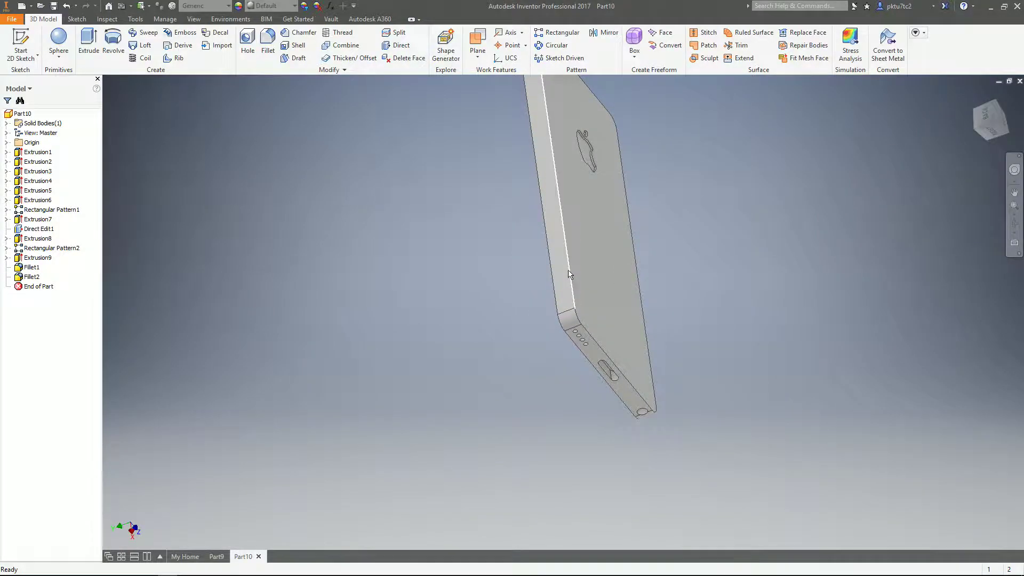
shift+middle_drag(589, 299, 527, 244)
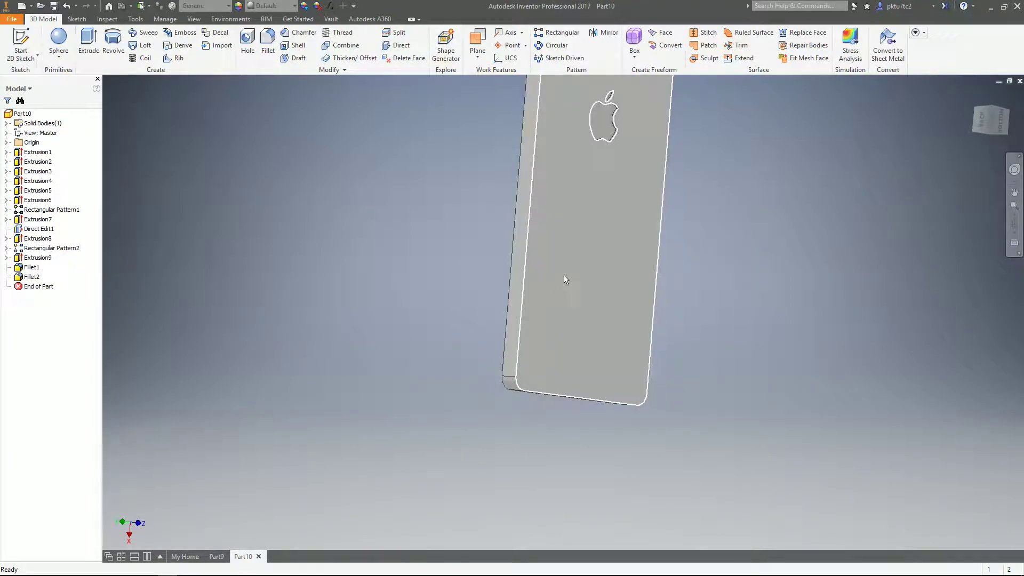
scroll(565, 279, up, 2)
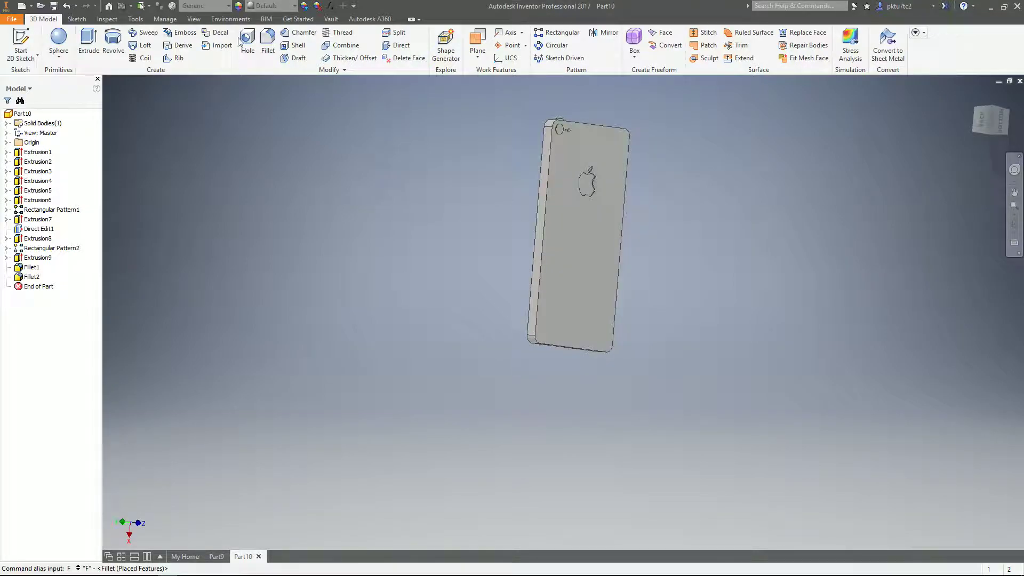
Step: Fillet the outer perimeter edges of the phone's back face with a 1 mm radius
key(Return)
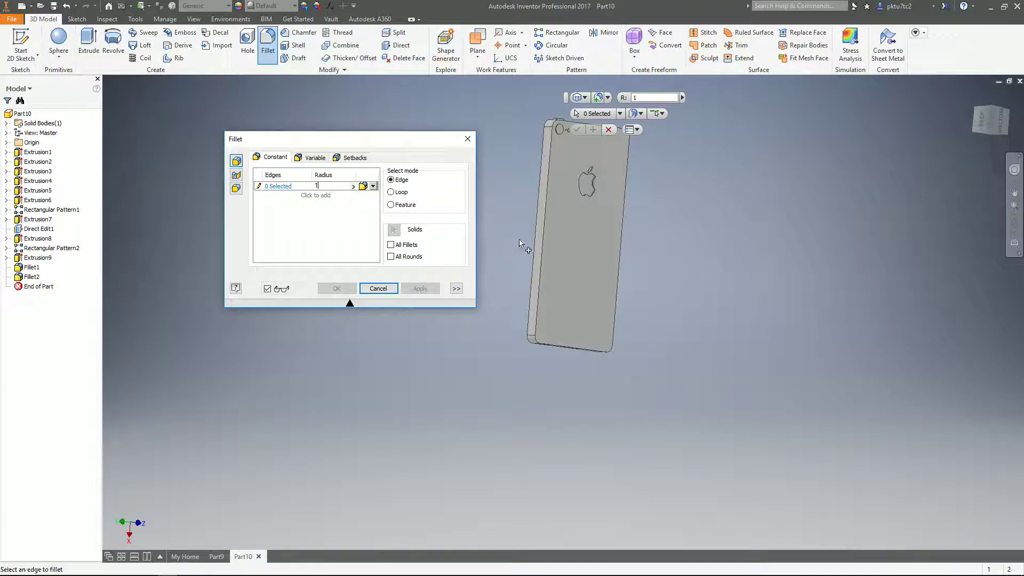
click(543, 237)
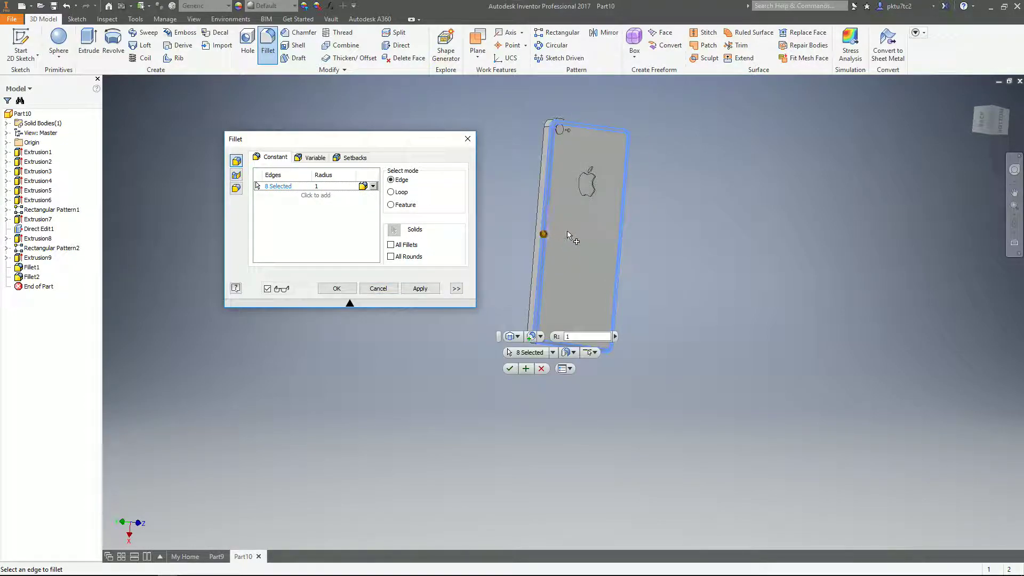
scroll(569, 236, up, 2)
middle_drag(547, 176, 525, 366)
scroll(539, 259, down, 3)
mouse_move(539, 261)
shift+middle_down()
mouse_move(628, 246)
mouse_move(549, 277)
mouse_move(528, 254)
shift+middle_up()
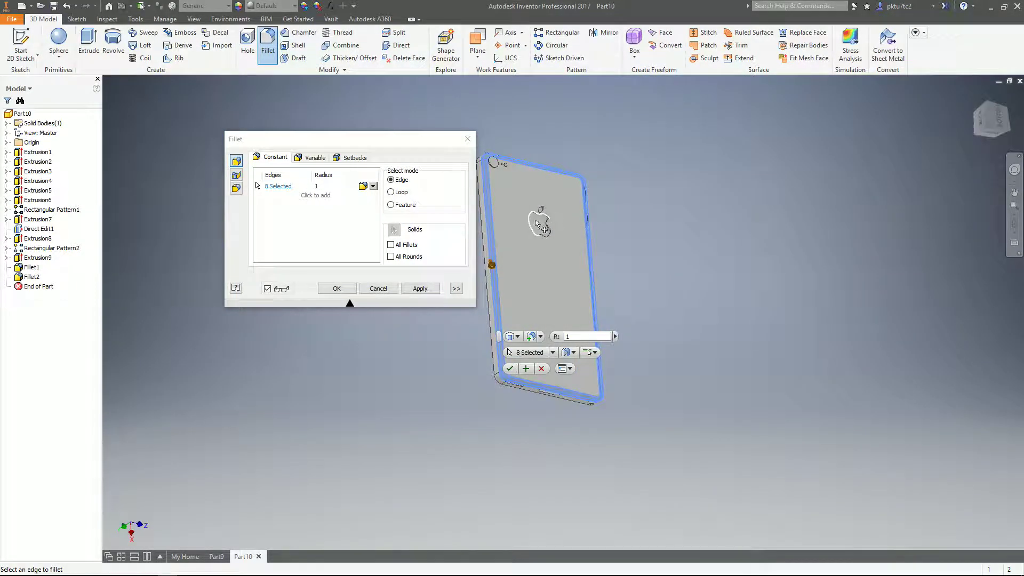
scroll(597, 265, up, 4)
scroll(596, 261, down, 4)
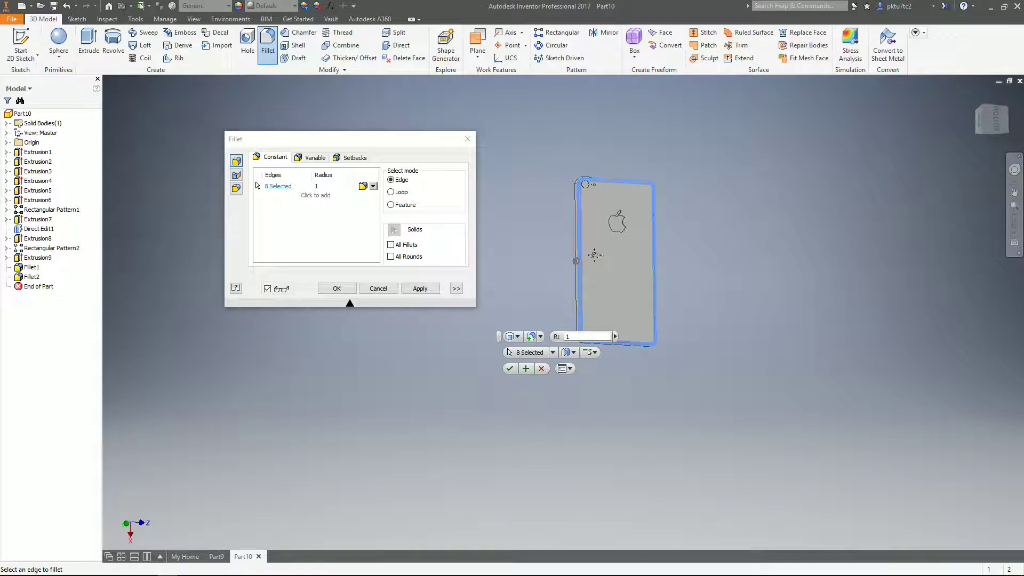
click(337, 288)
Step: Assign the Stainless Steel material to the phone part and inspect its front and back
scroll(570, 224, up, 3)
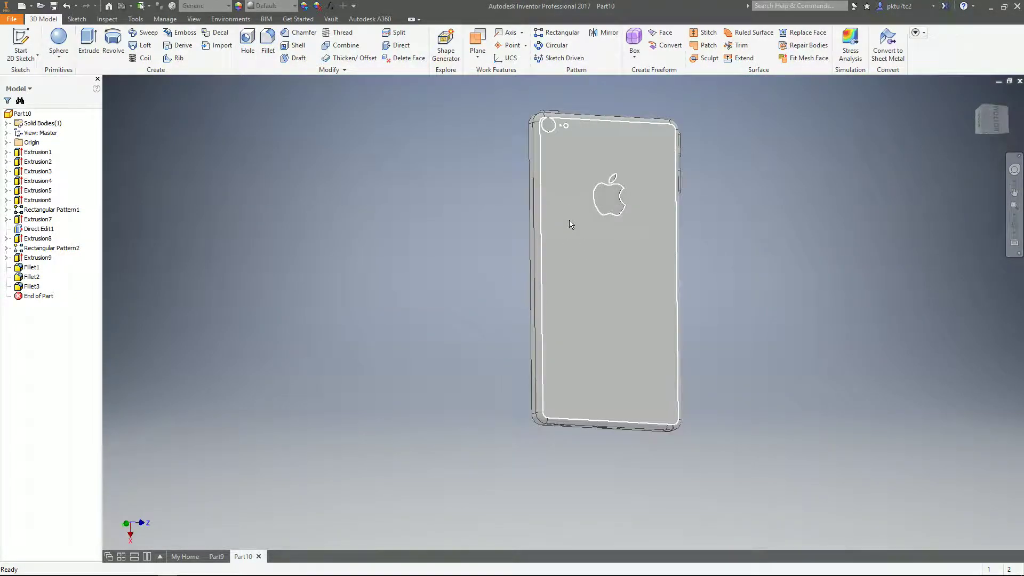
shift+middle_drag(606, 251, 128, 262)
middle_drag(645, 302, 485, 299)
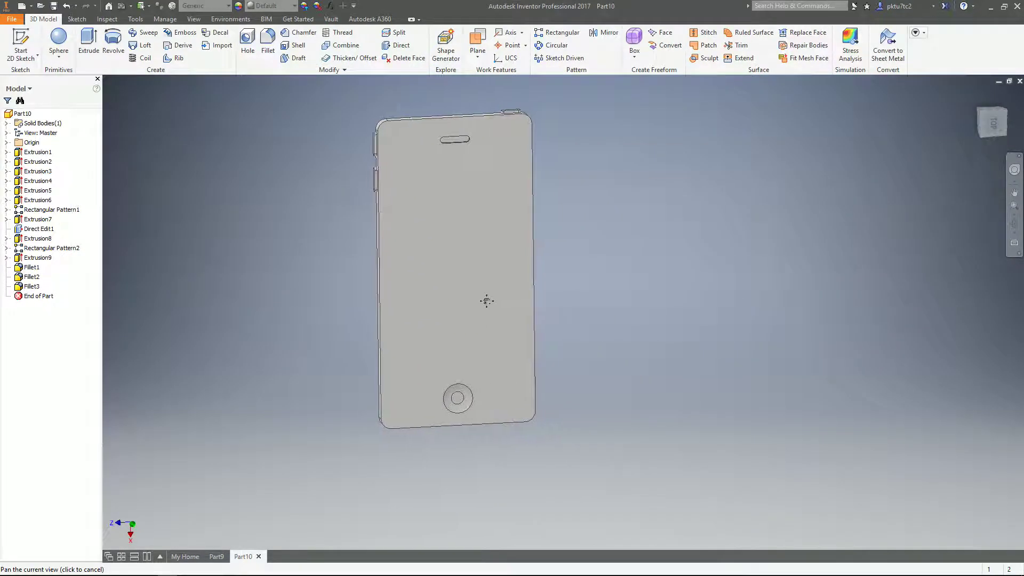
click(216, 6)
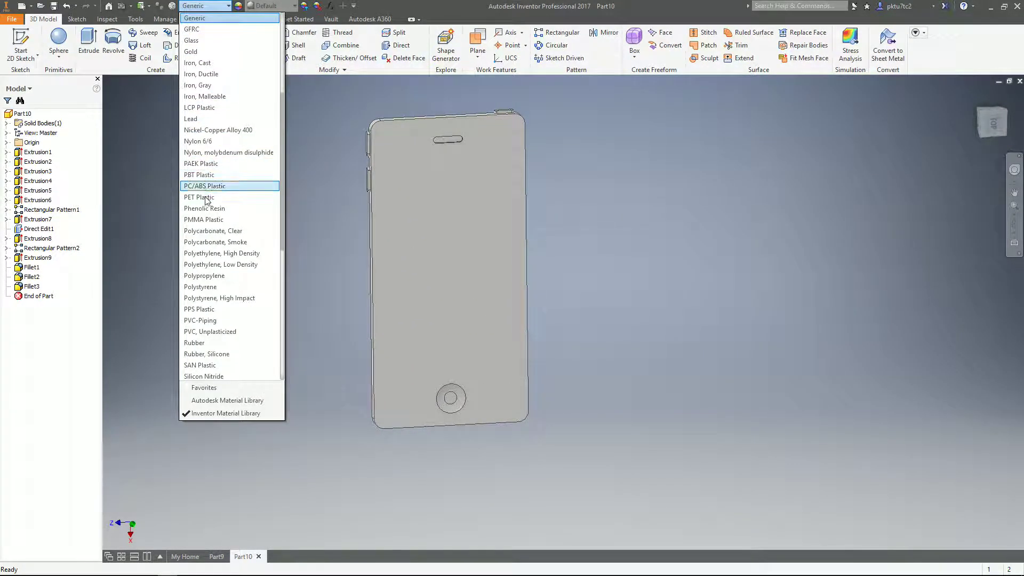
scroll(206, 199, down, 2)
scroll(206, 246, down, 3)
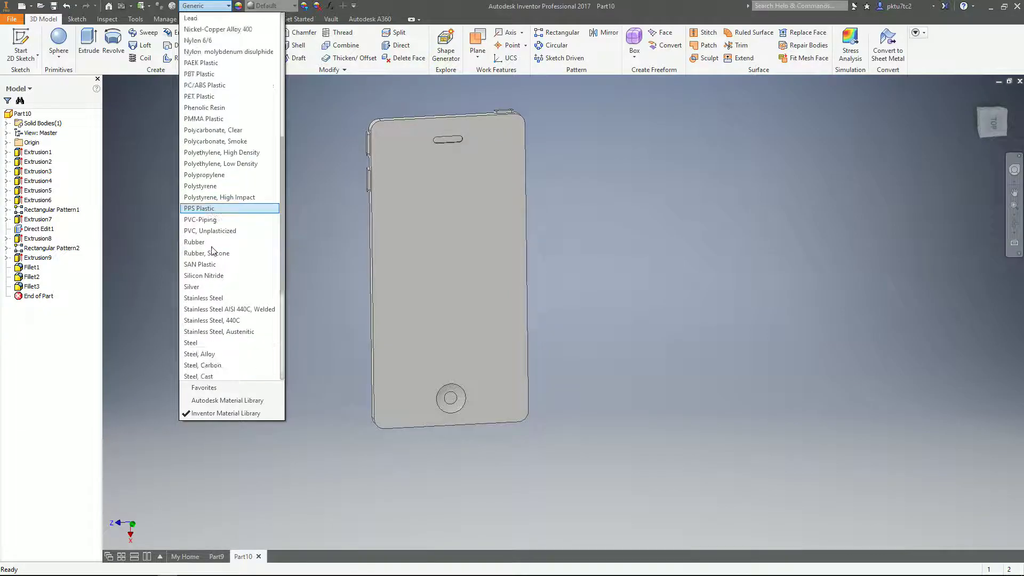
click(214, 231)
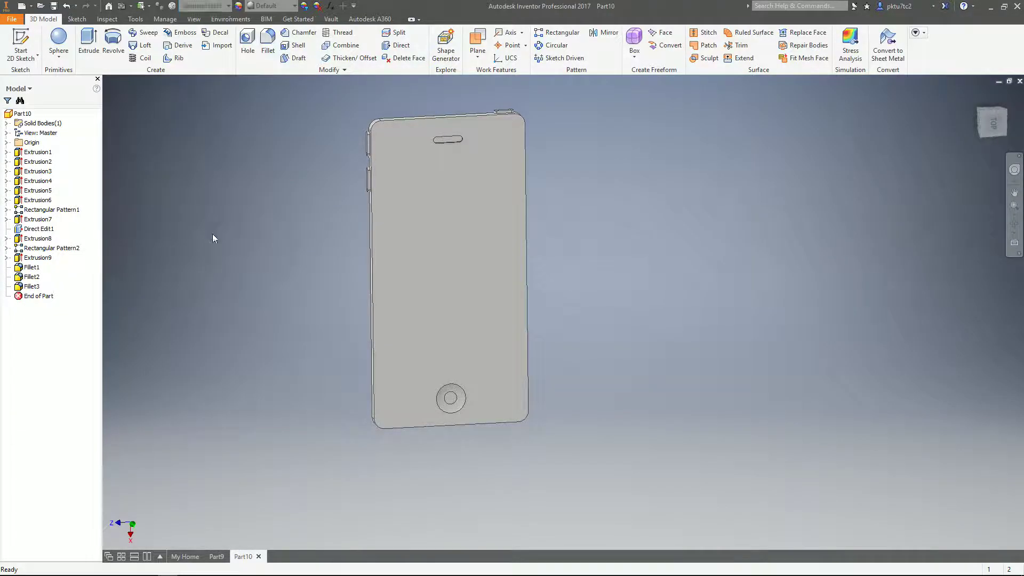
drag(459, 300, 258, 299)
key(Escape)
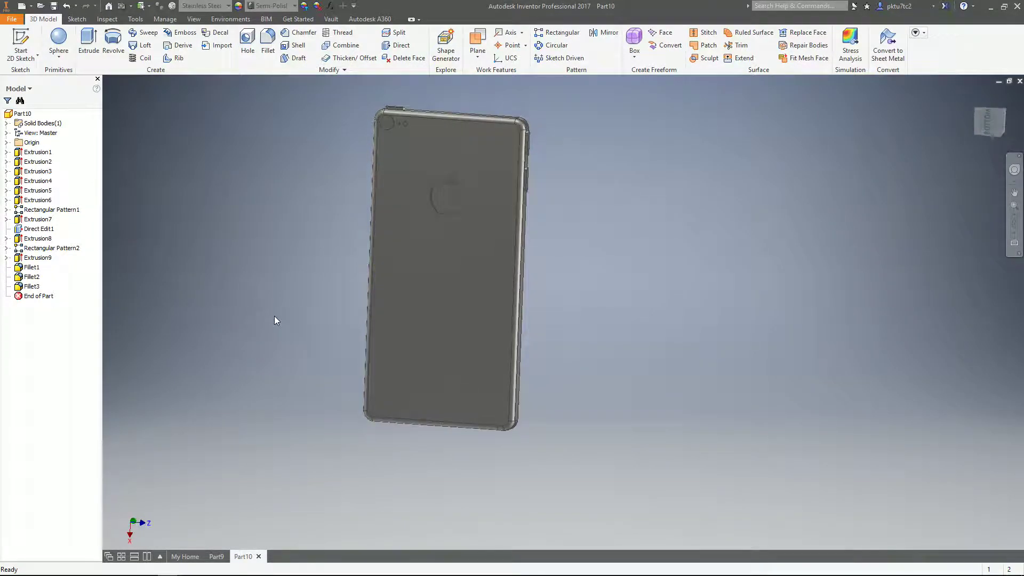
shift+middle_drag(414, 308, 364, 324)
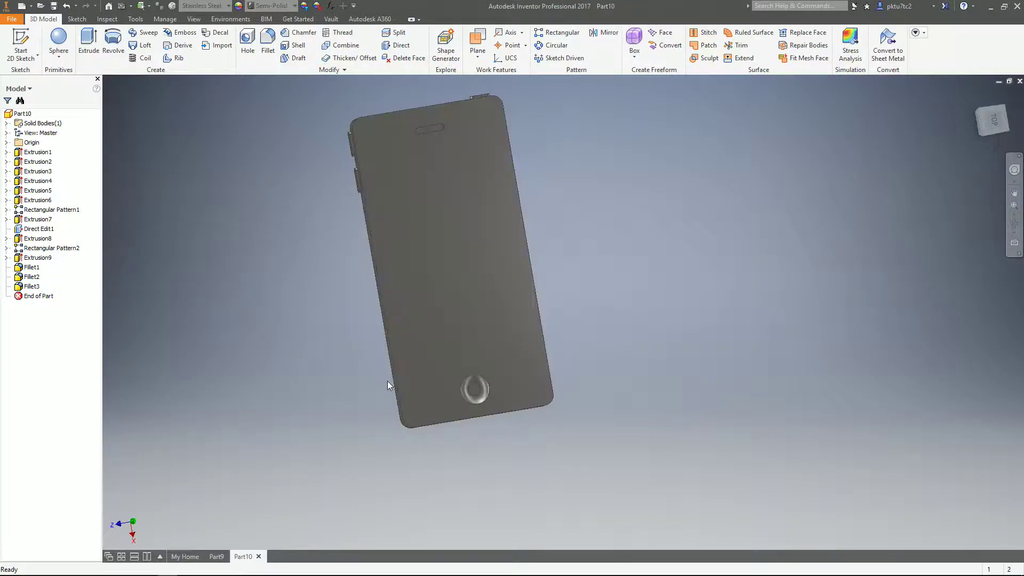
Step: Create a new part from the metric Standard (mm).ipt template and start a 2D sketch on the XY plane
click(21, 6)
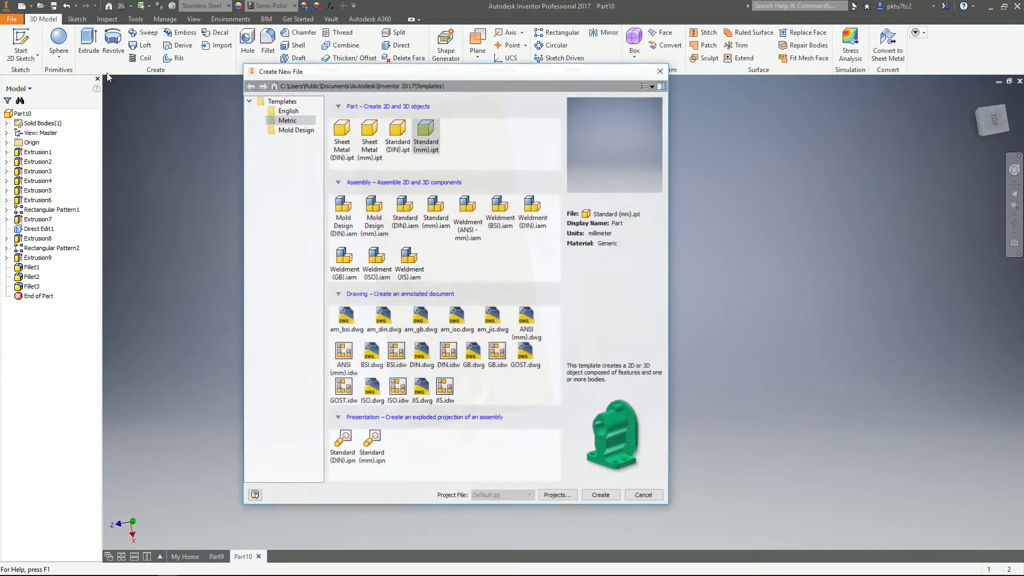
double_click(423, 131)
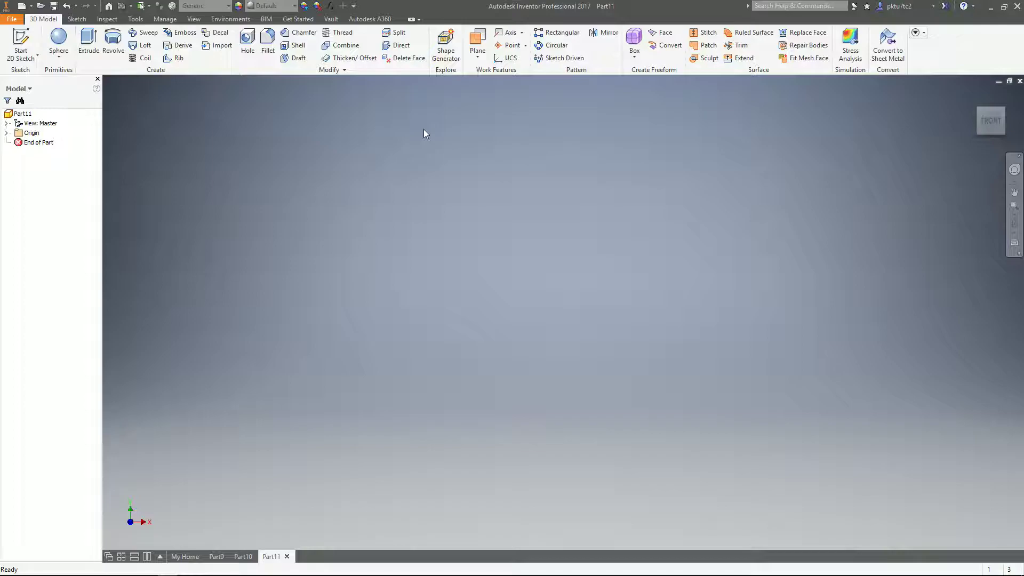
right_click(444, 214)
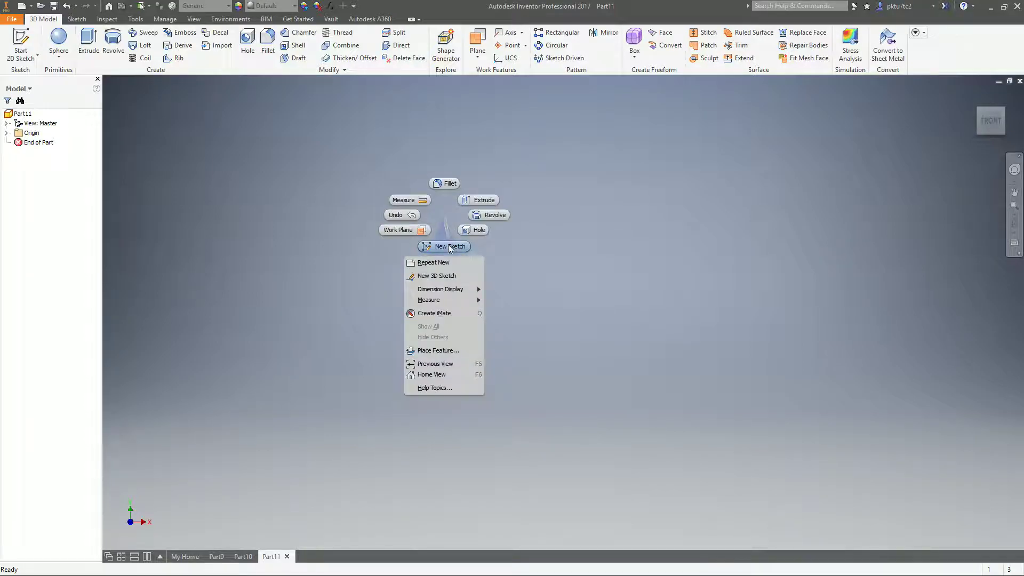
click(448, 244)
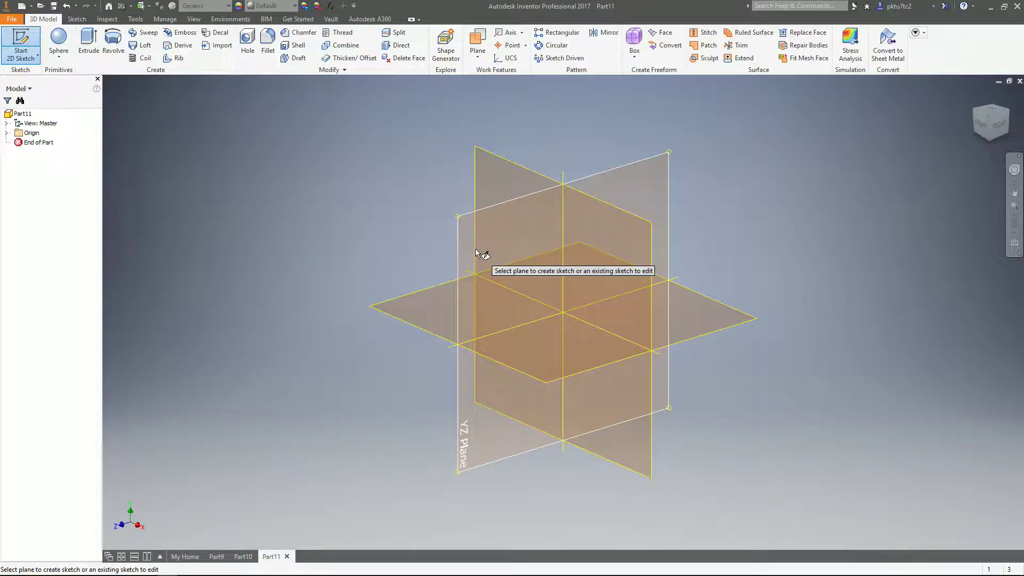
click(597, 292)
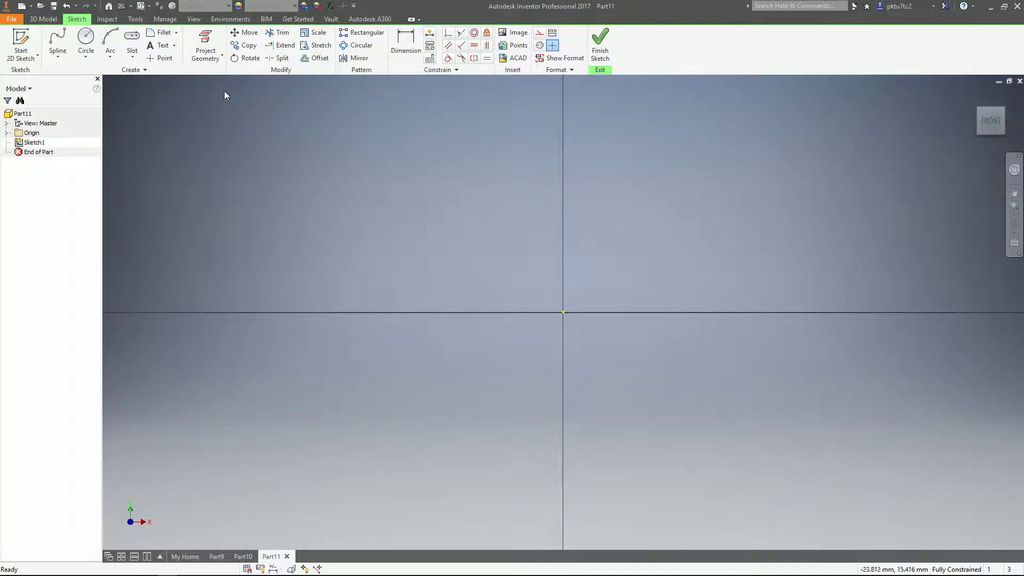
Step: Sketch a circle with a 5 mm diameter centred on the origin
right_click(419, 225)
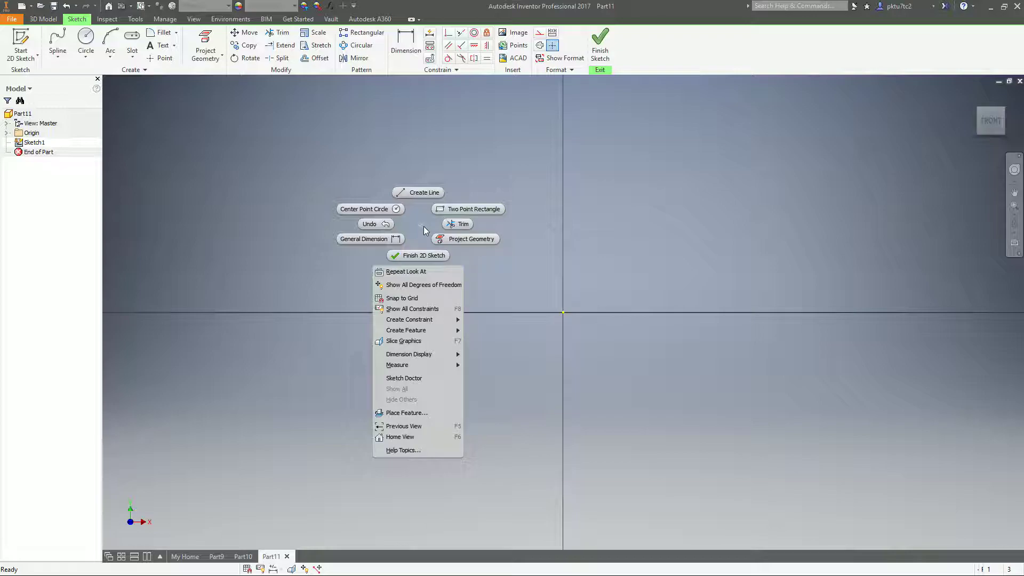
click(699, 507)
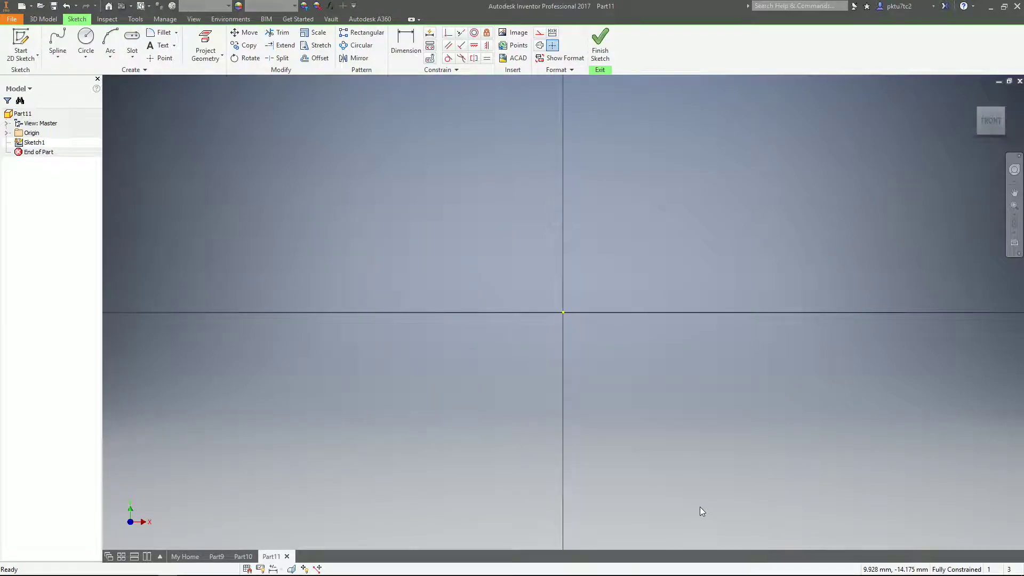
right_click(580, 268)
click(547, 259)
click(563, 312)
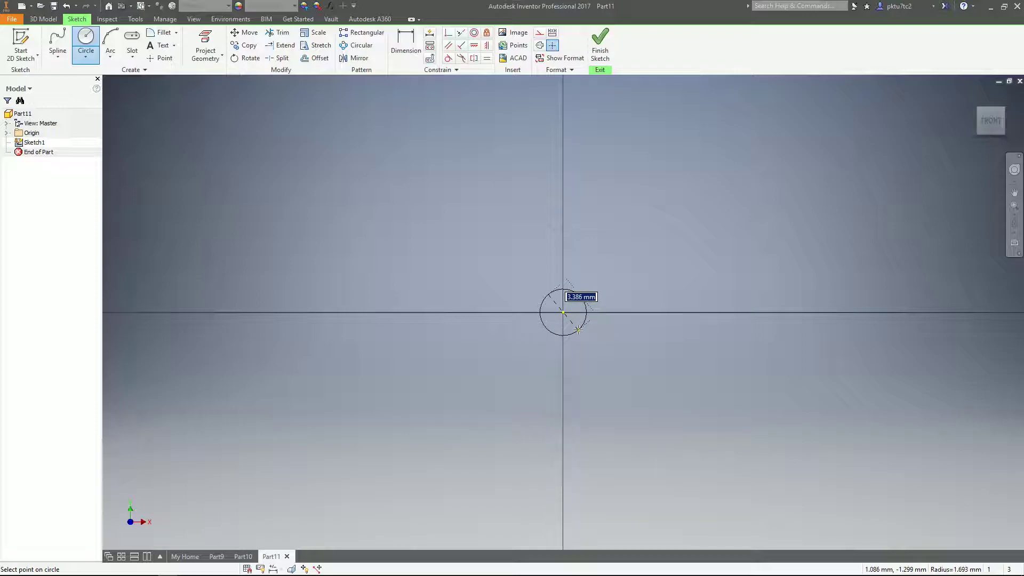
text(5)
key(Return)
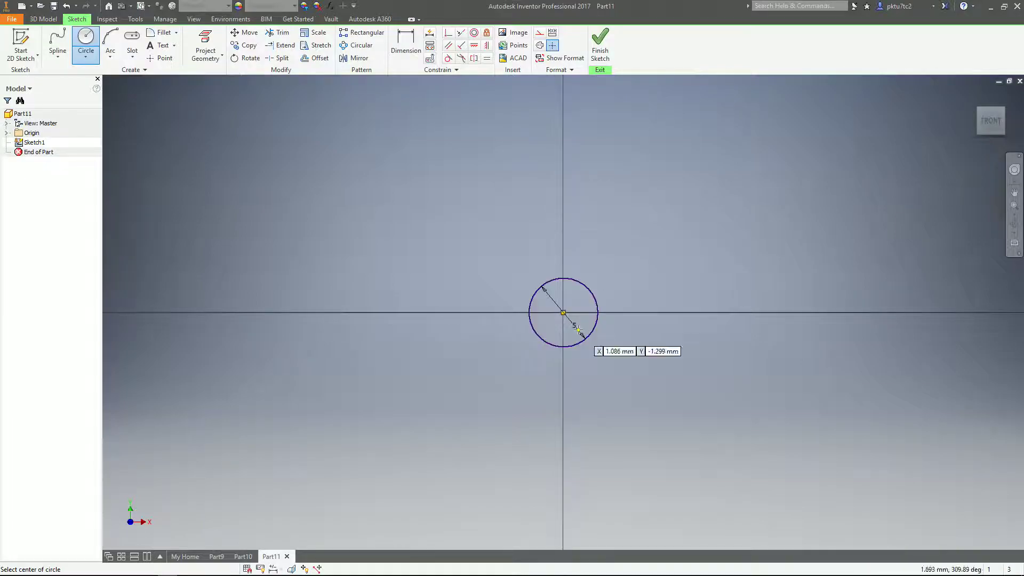
key(Escape)
Step: Extrude the circle 70 mm into a solid rod
key(e)
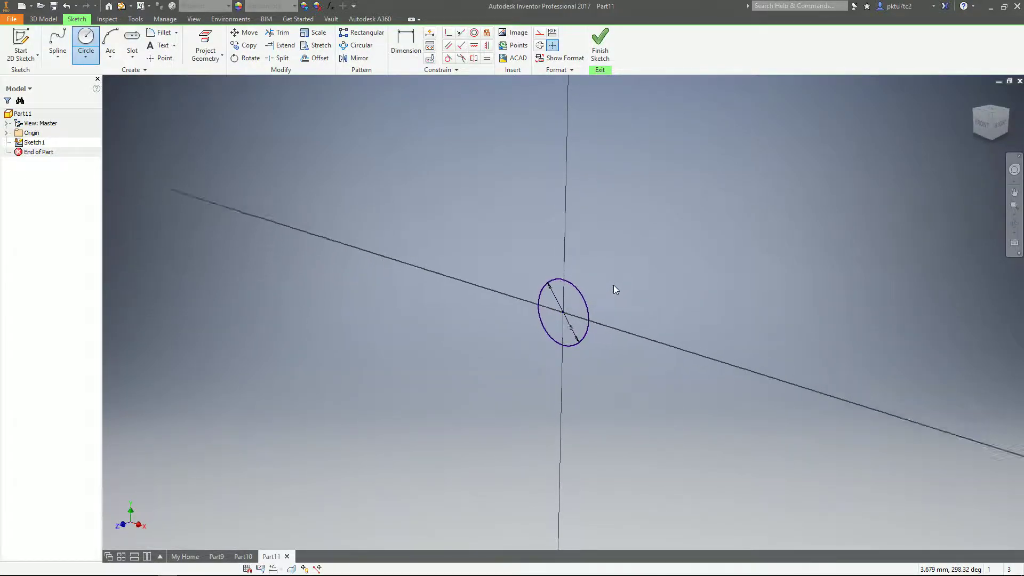
scroll(611, 312, down, 3)
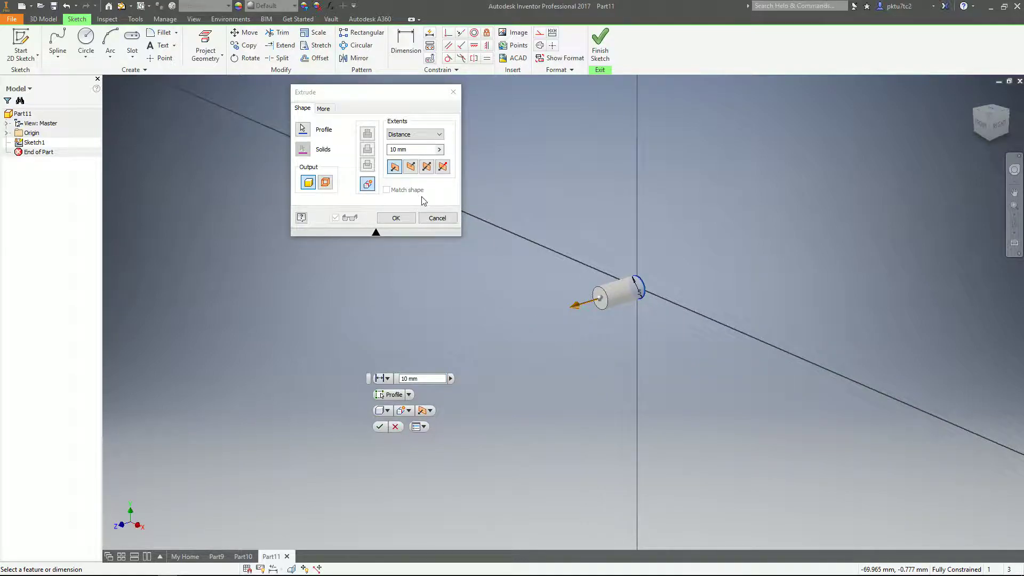
click(366, 151)
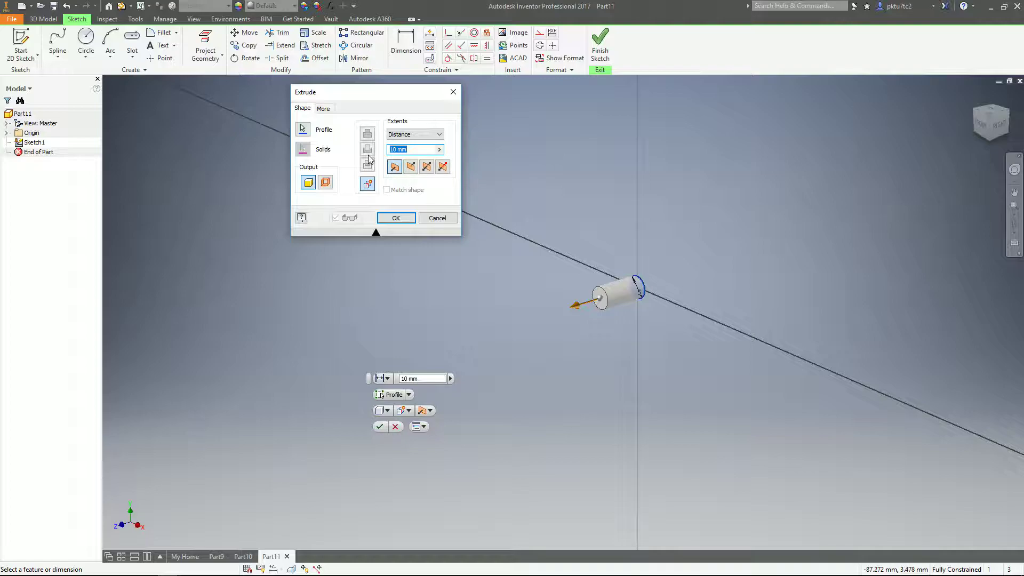
text(70)
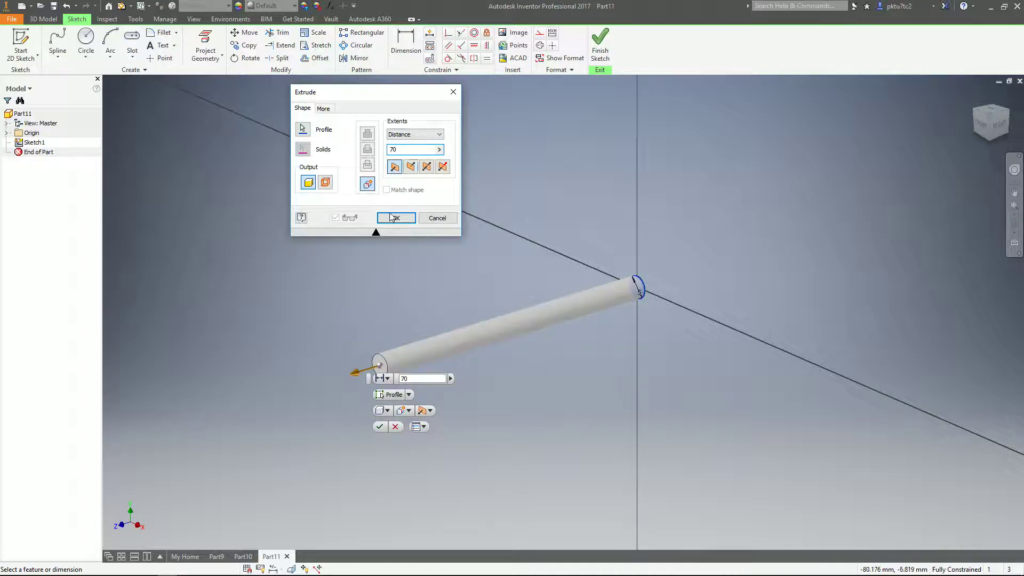
key(Return)
scroll(541, 312, down, 2)
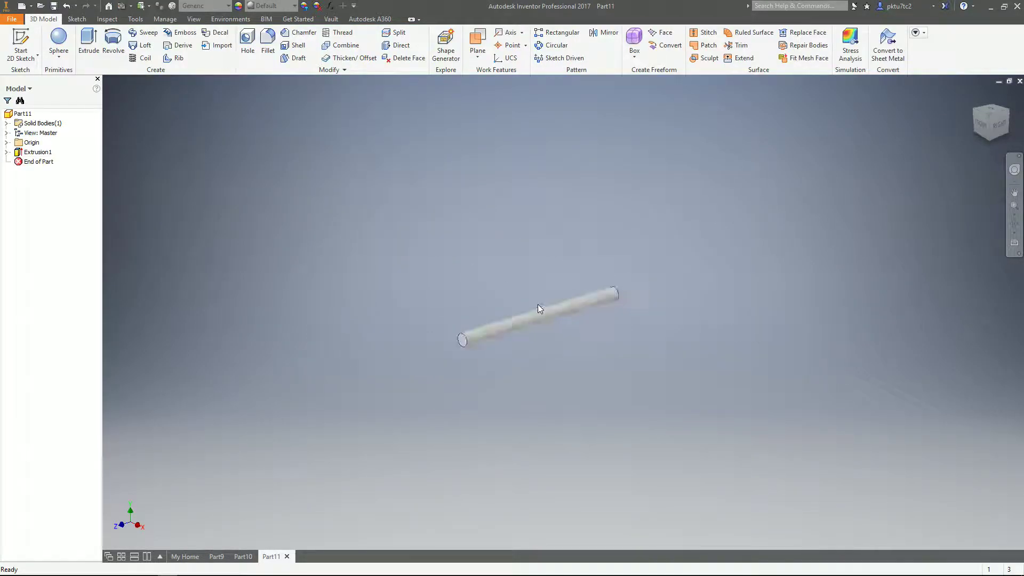
scroll(544, 312, up, 2)
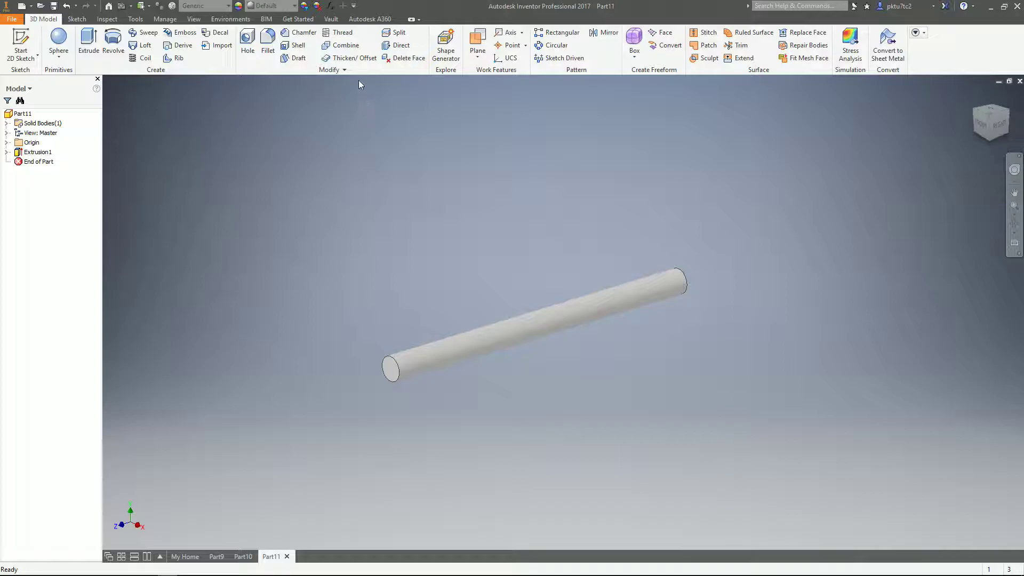
Step: Start a new sketch on the origin's YZ plane, running lengthwise through the rod
click(344, 69)
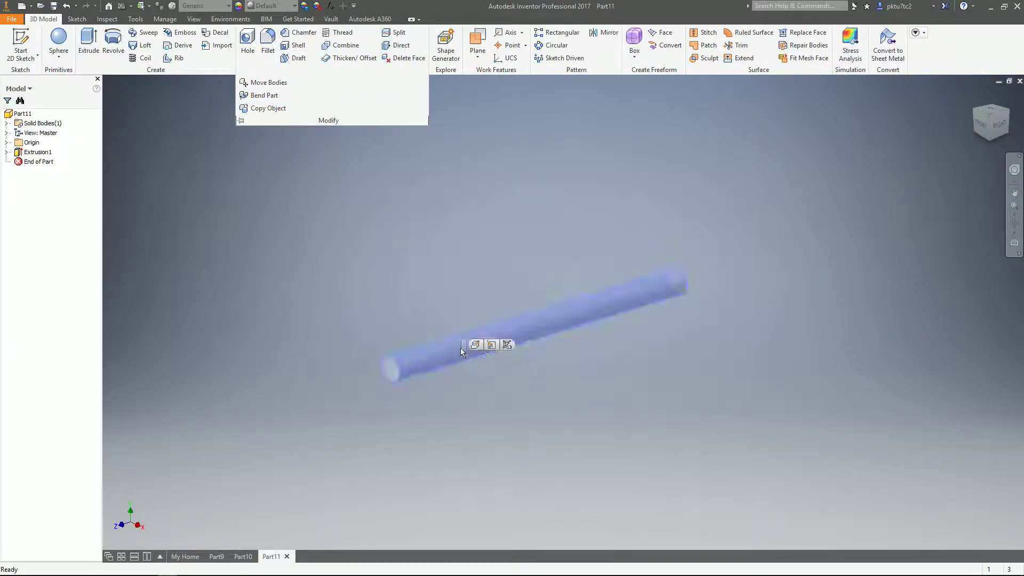
click(6, 142)
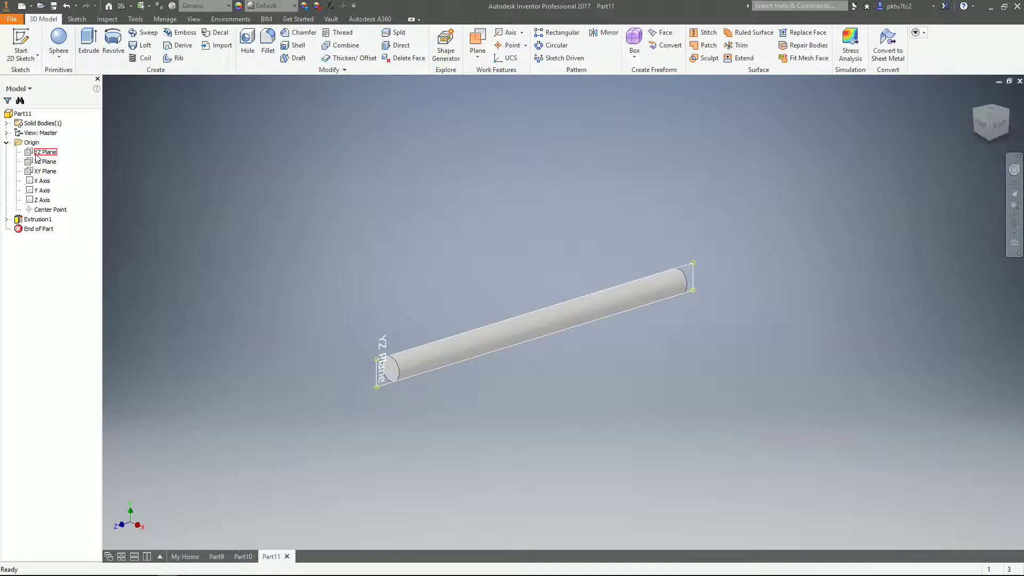
click(38, 152)
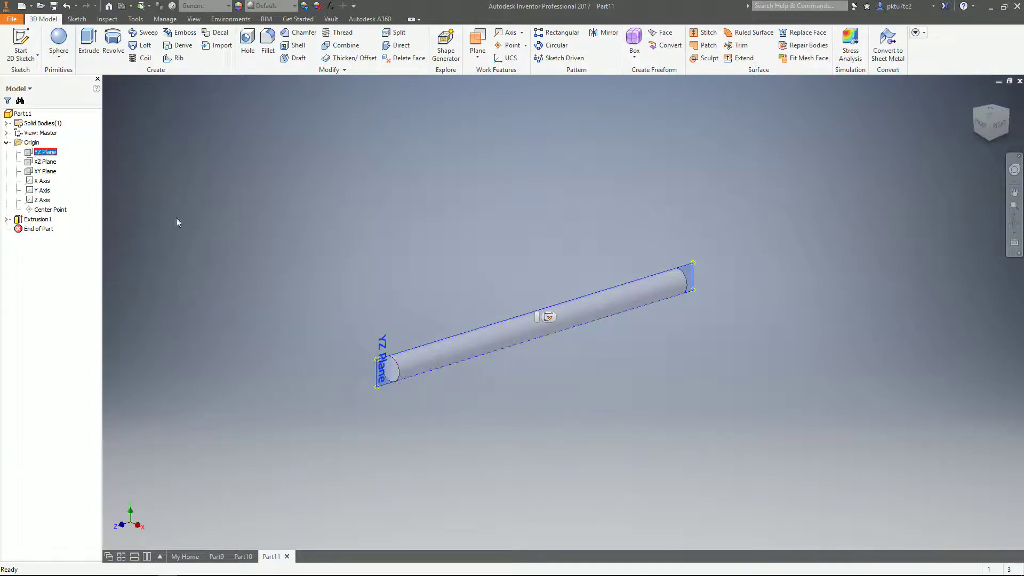
click(44, 161)
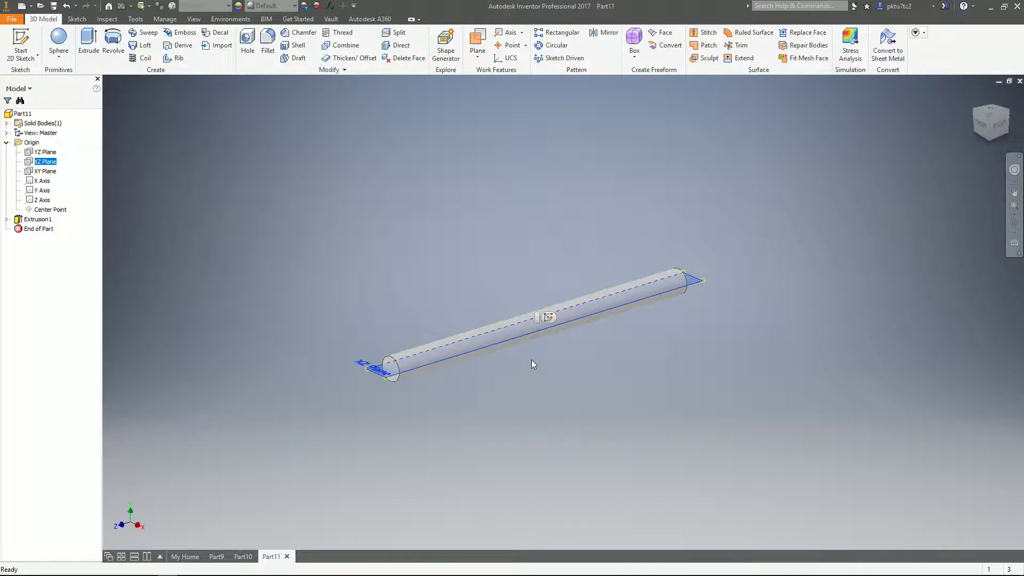
key(Escape)
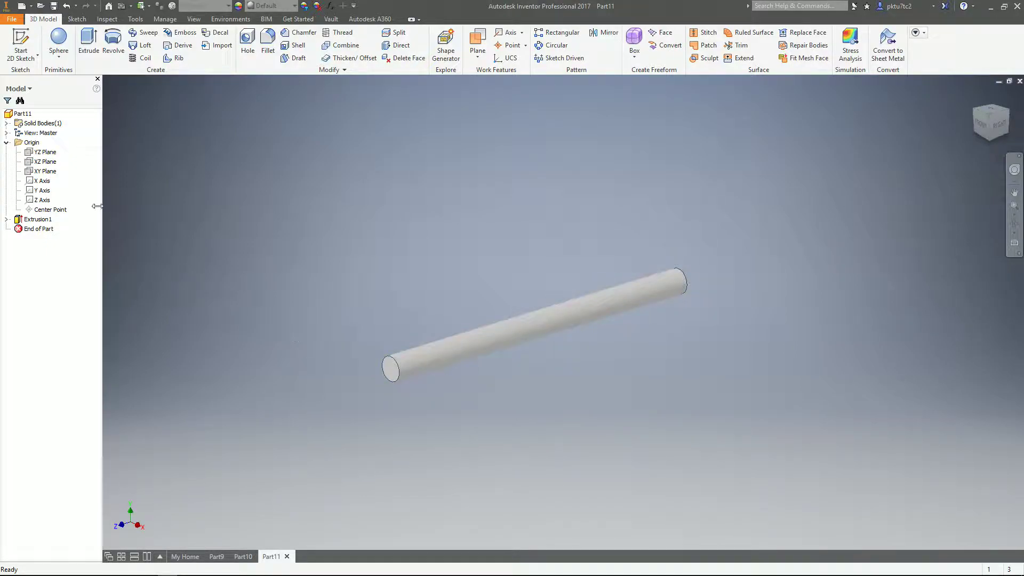
click(37, 155)
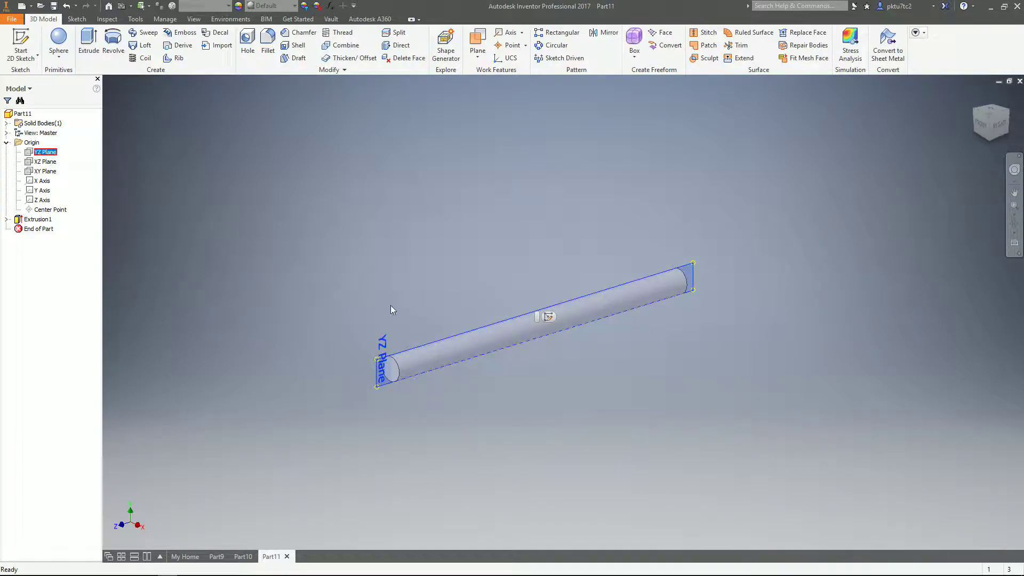
click(552, 318)
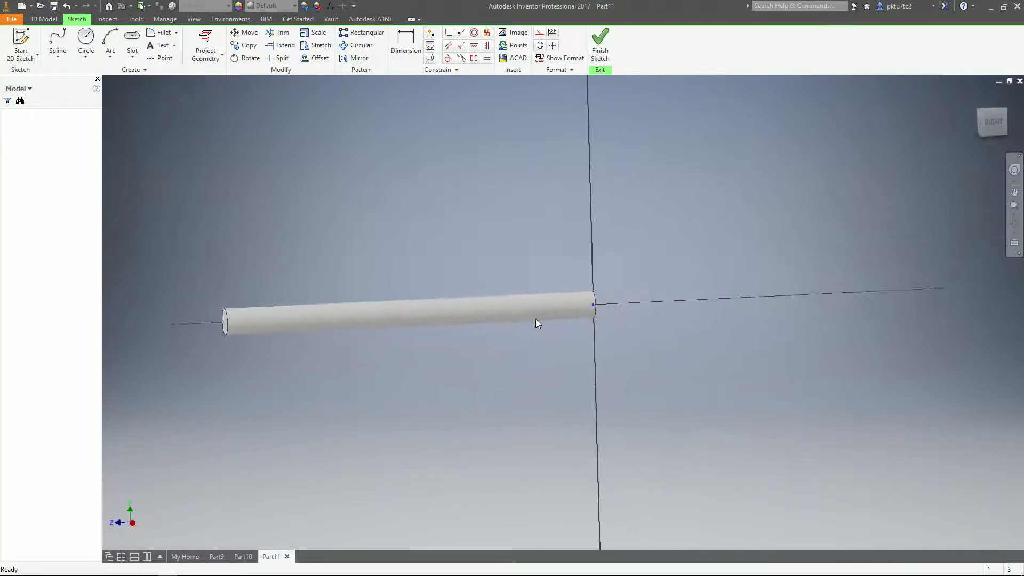
Step: Draw a vertical line crossing the rod near its middle, extending beyond it above and below
click(57, 56)
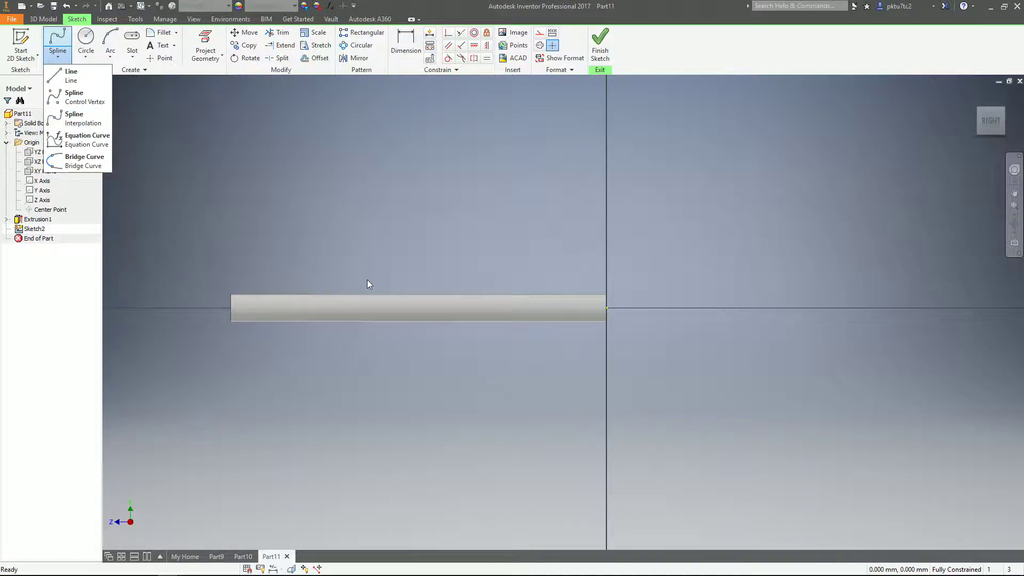
click(68, 76)
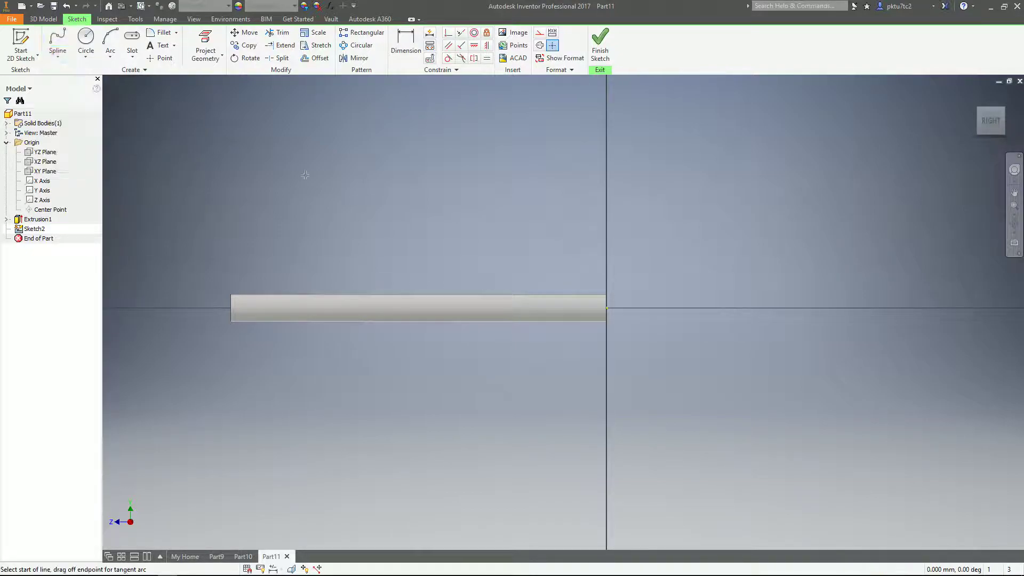
click(437, 188)
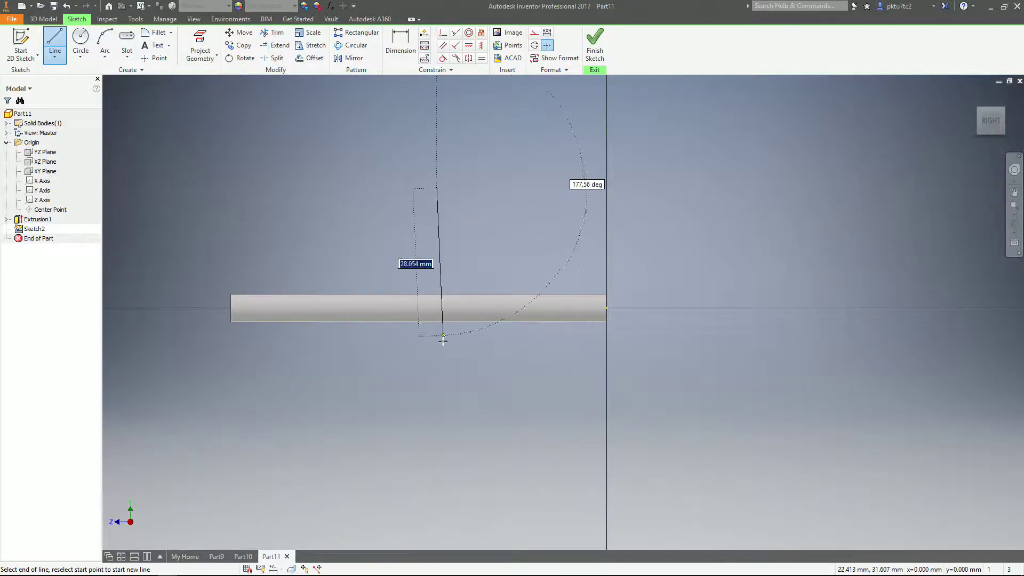
click(437, 365)
right_click(510, 341)
click(550, 342)
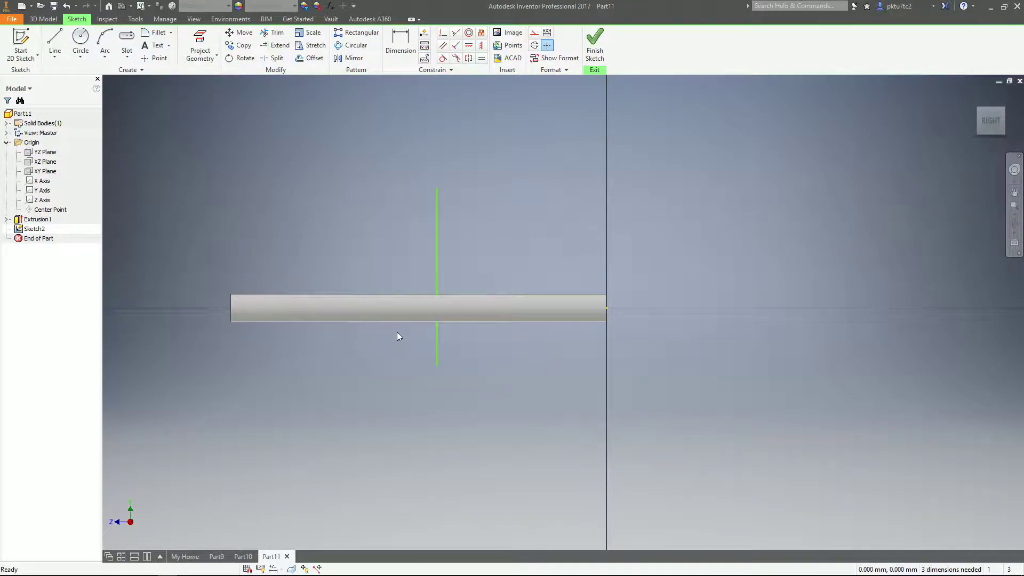
click(405, 38)
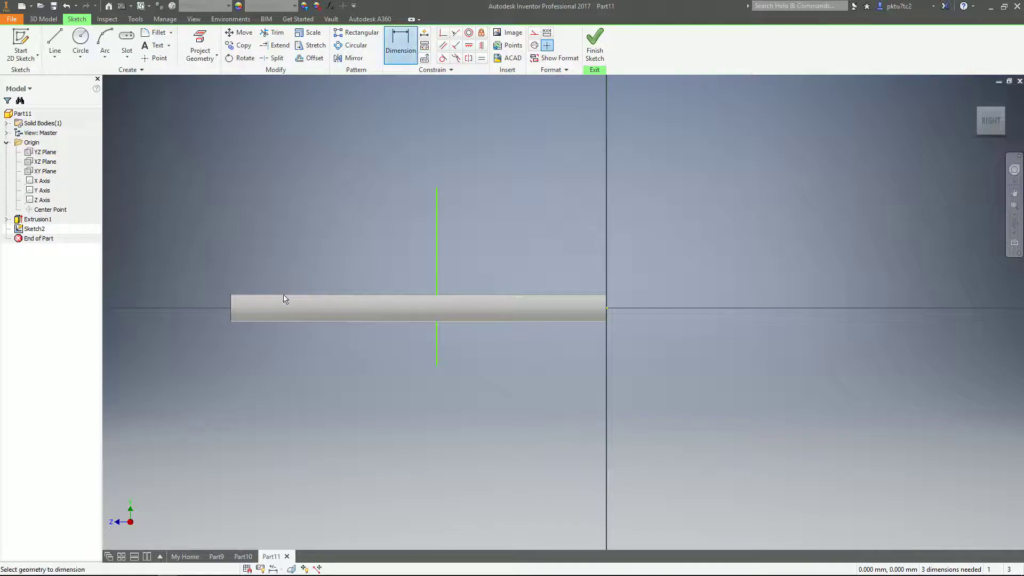
click(233, 307)
click(605, 301)
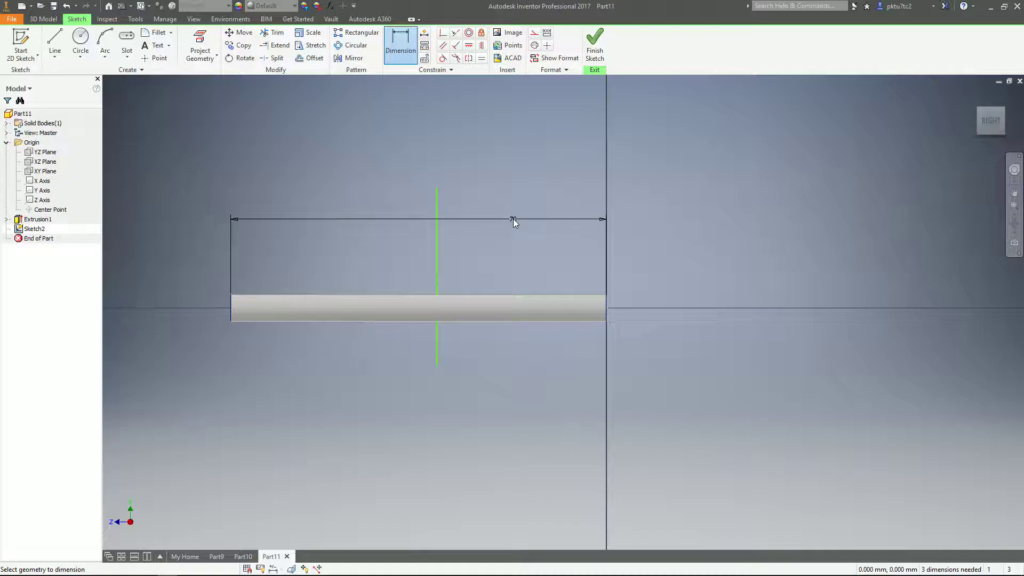
key(Escape)
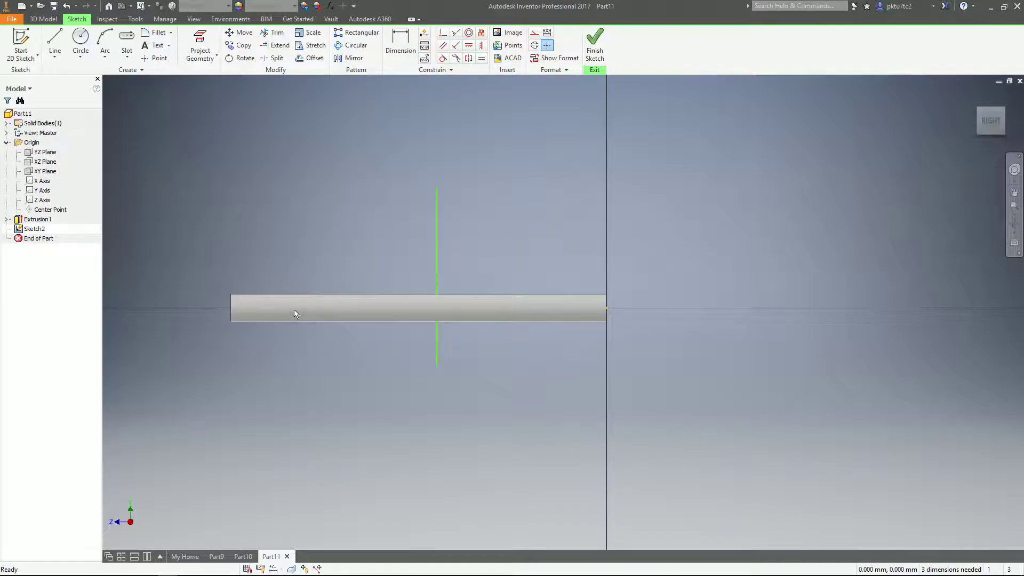
Step: Dimension the vertical line 35 mm from the rod end farthest from the origin
key(d)
click(437, 278)
click(337, 208)
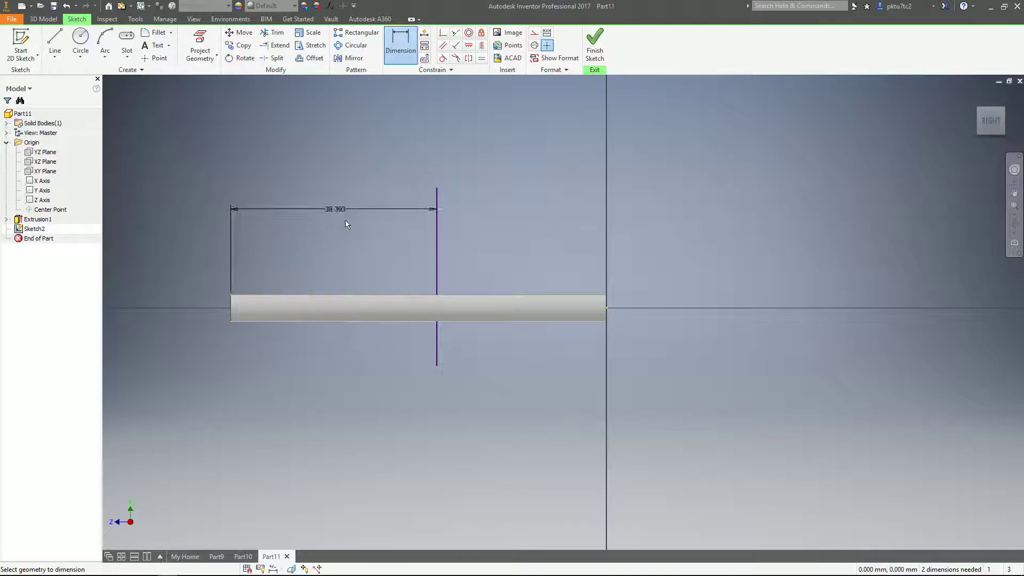
text(35)
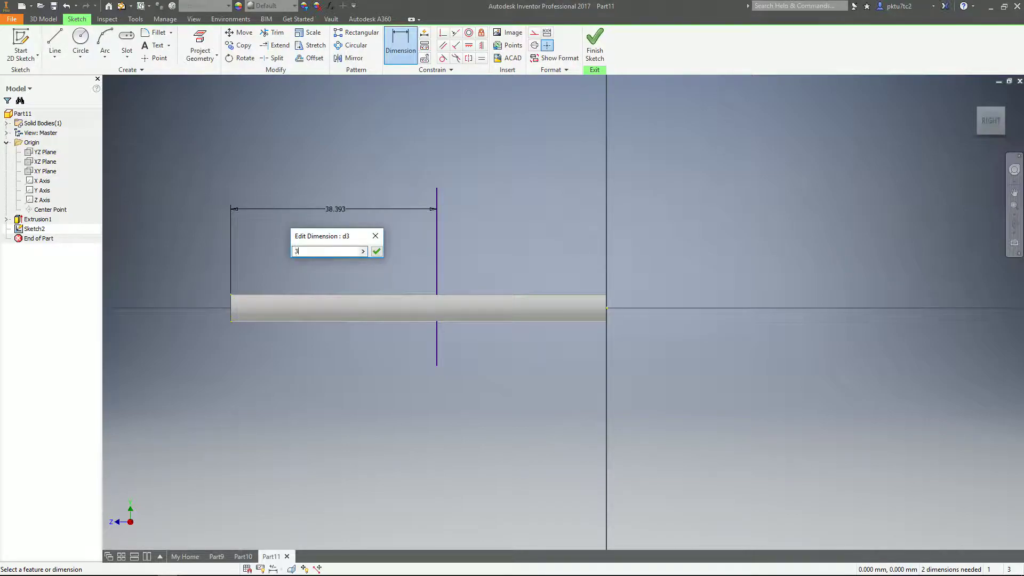
key(Return)
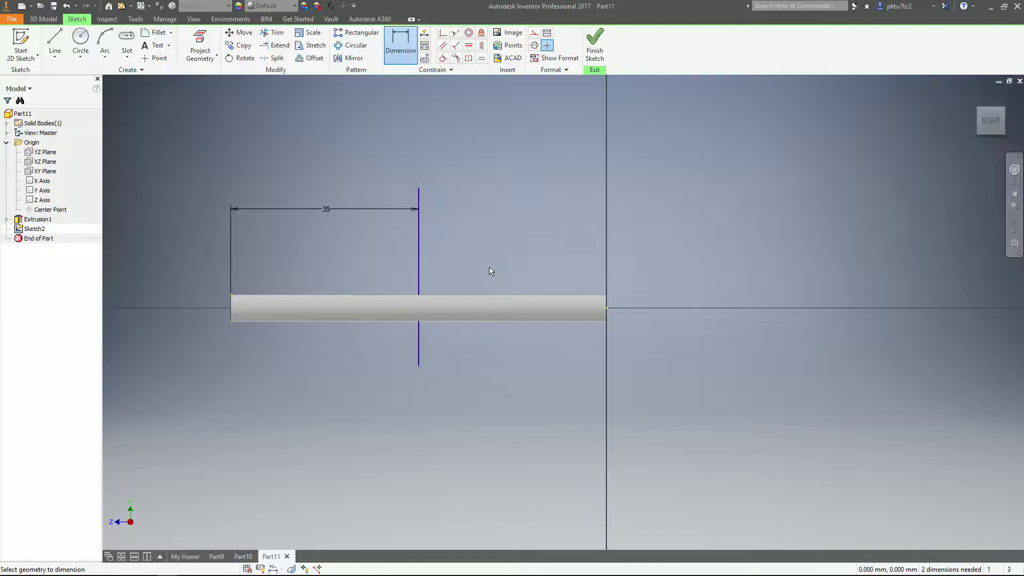
key(Escape)
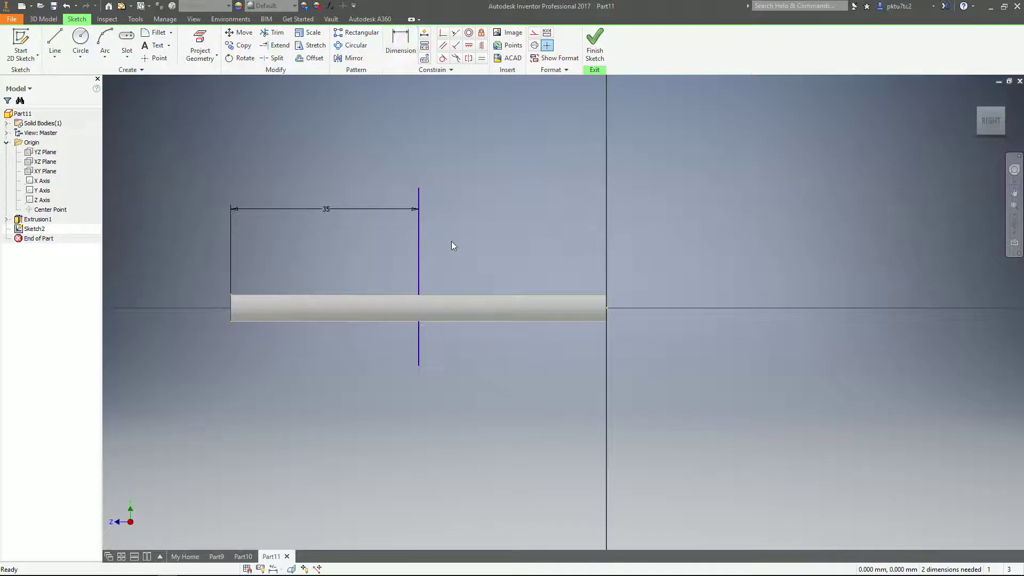
Step: Convert the vertical line across the rod to construction geometry
click(418, 242)
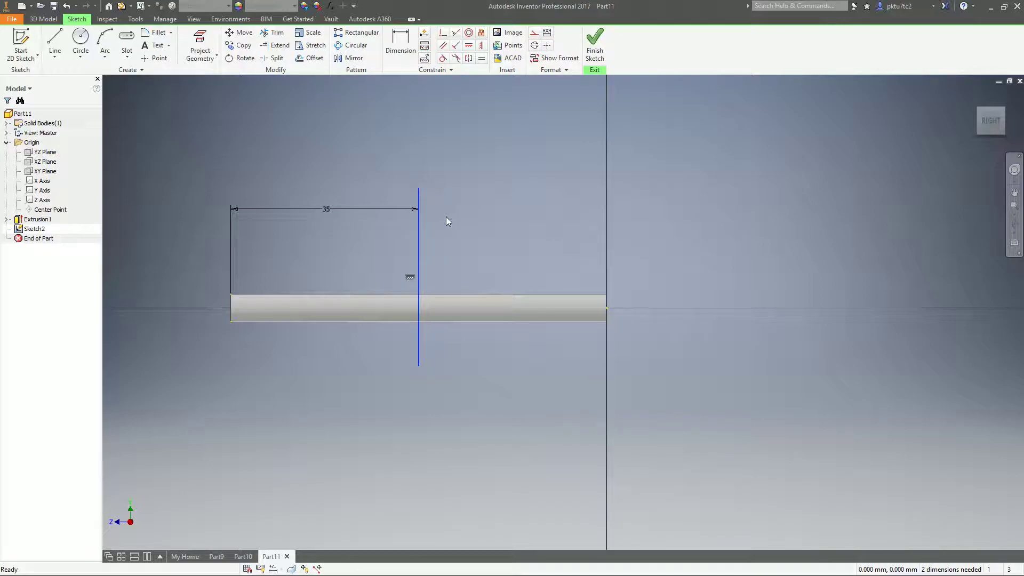
right_click(447, 217)
click(506, 217)
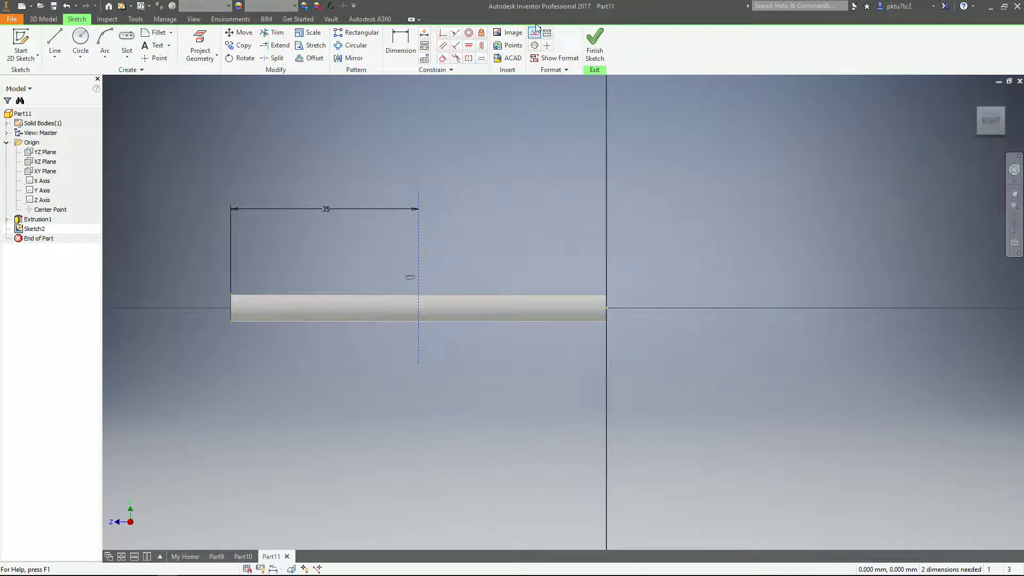
Step: Draw a vertical line about 13.5 mm long across the rod, between the construction line and the rod end farthest from the origin
scroll(409, 267, up, 3)
scroll(411, 279, down, 3)
mouse_move(441, 278)
middle_down()
mouse_move(501, 238)
mouse_move(469, 245)
middle_up()
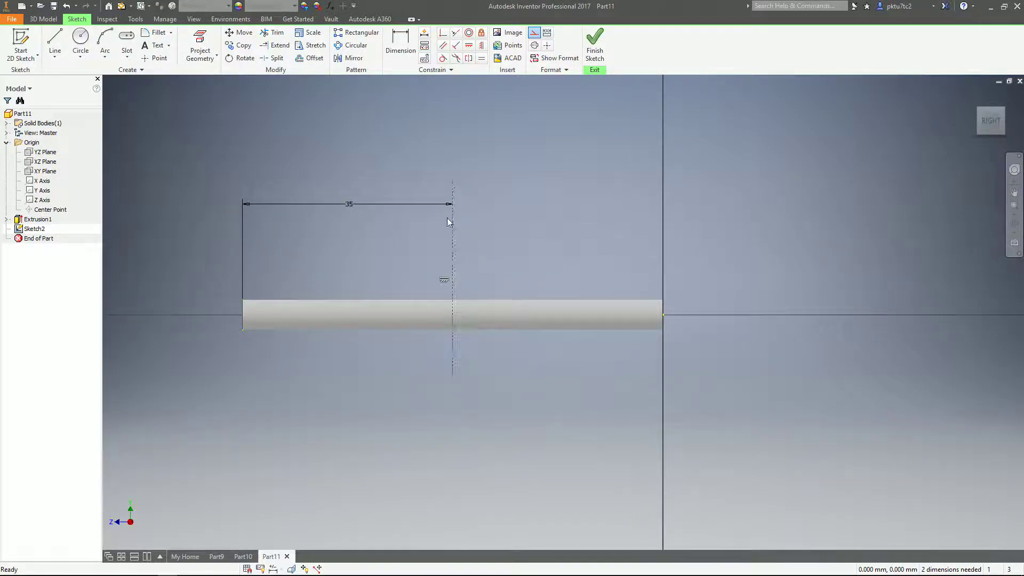
click(452, 322)
key(l)
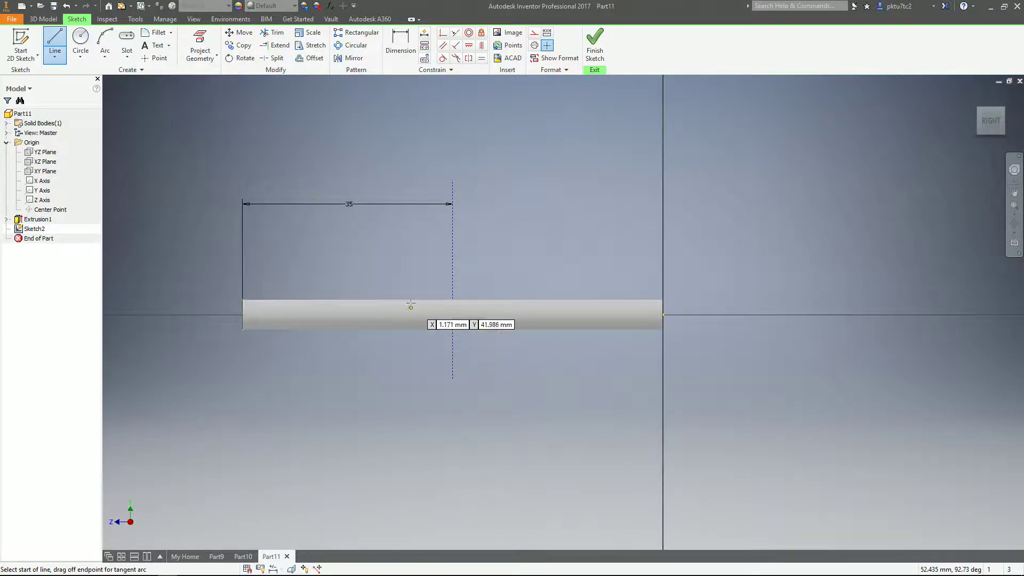
click(424, 272)
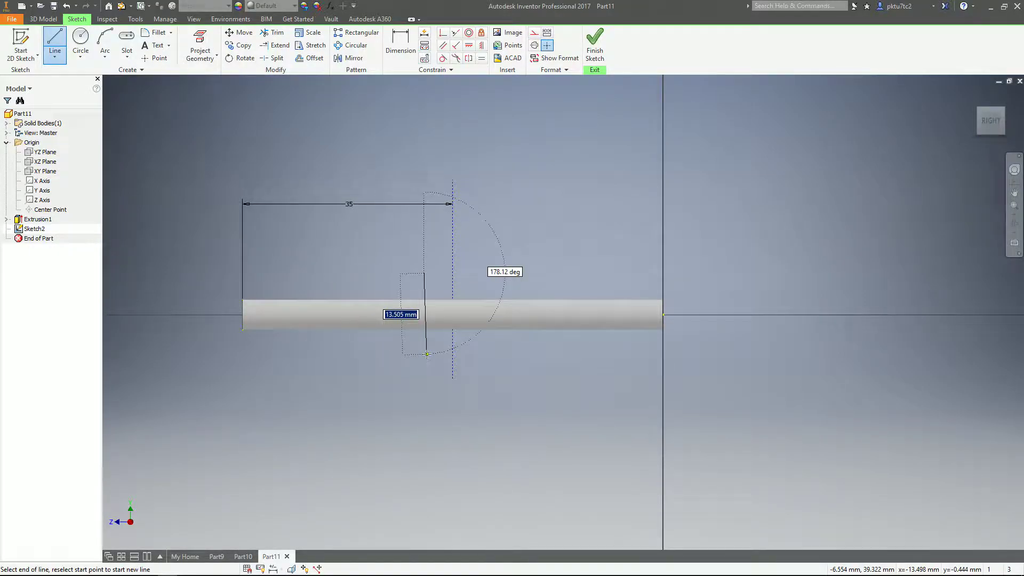
click(425, 353)
right_click(501, 349)
click(563, 349)
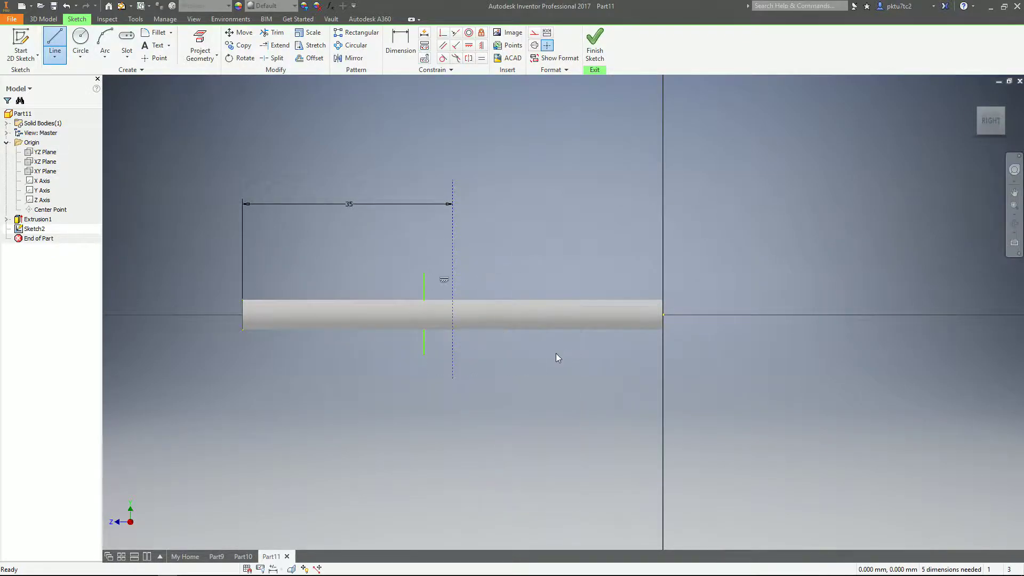
Step: Dimension the short vertical line 5 mm from the construction midline
key(d)
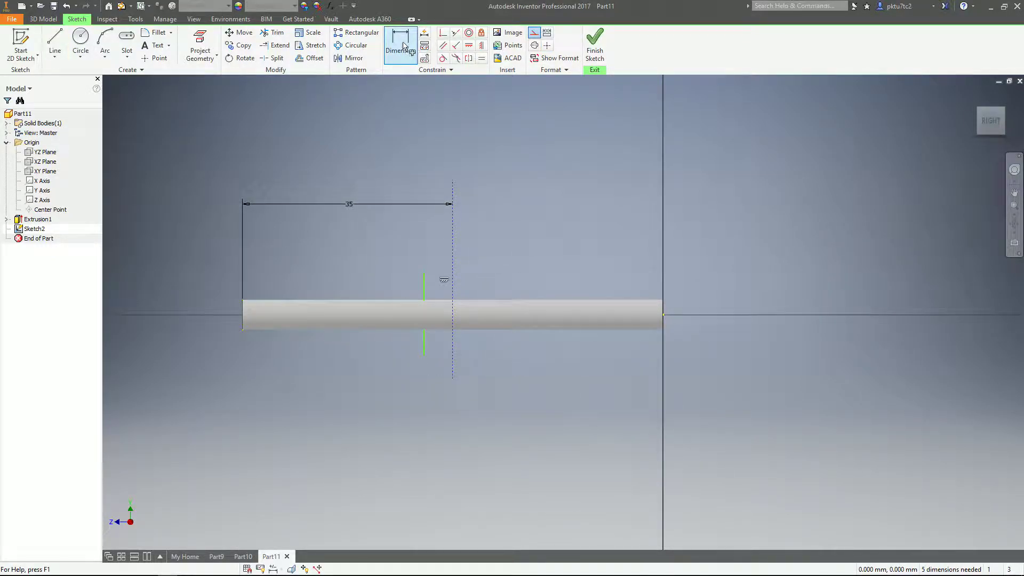
scroll(435, 285, up, 3)
scroll(433, 285, down, 2)
click(423, 283)
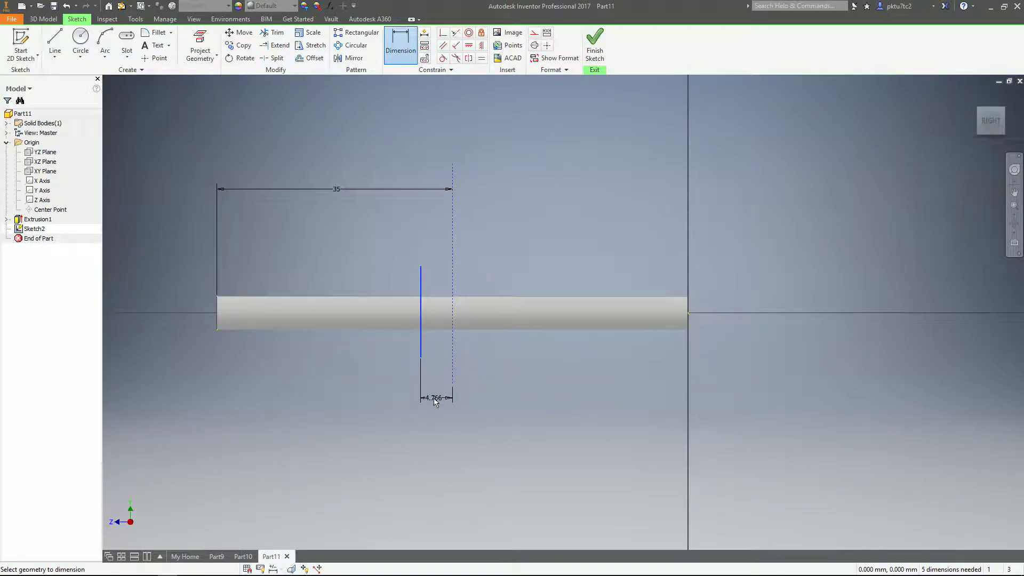
middle_drag(434, 400, 432, 347)
click(435, 364)
click(437, 371)
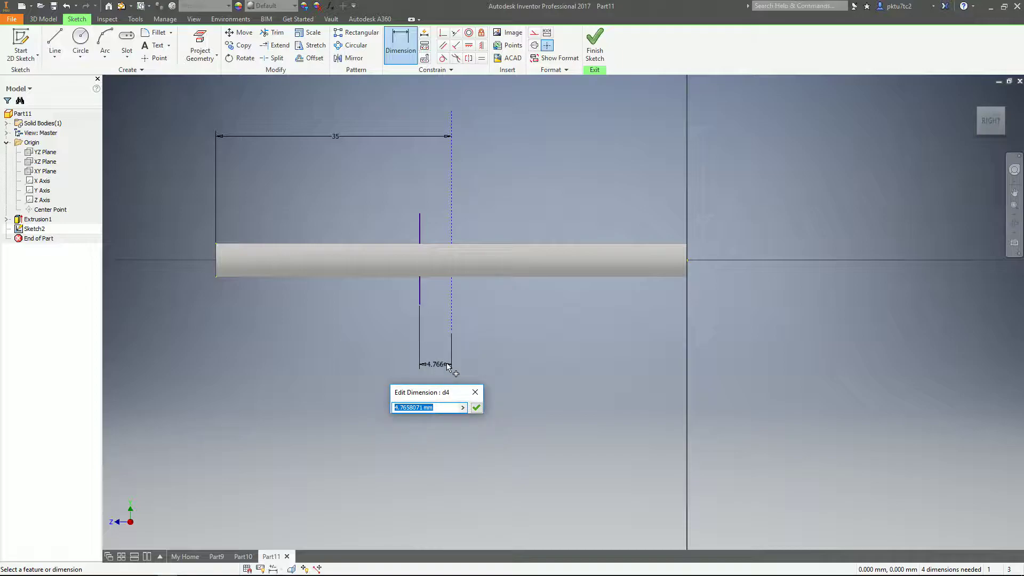
text(5)
click(475, 408)
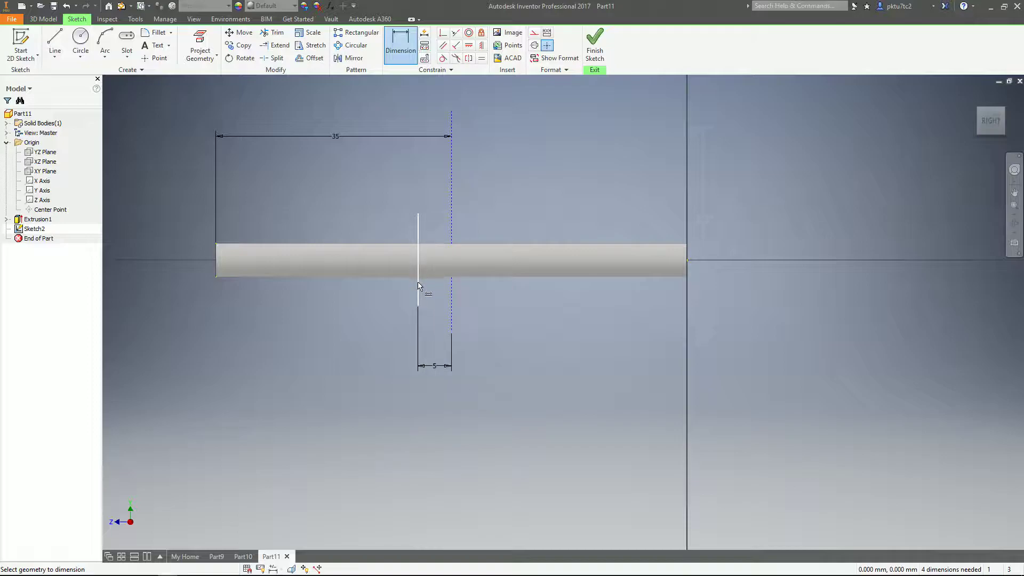
click(452, 293)
Step: Finish the sketch and bend the rod about the short solid line with Bend Part, using a 10 mm radius and 90 degree angle
click(593, 48)
key(F2)
drag(467, 255, 464, 248)
click(329, 70)
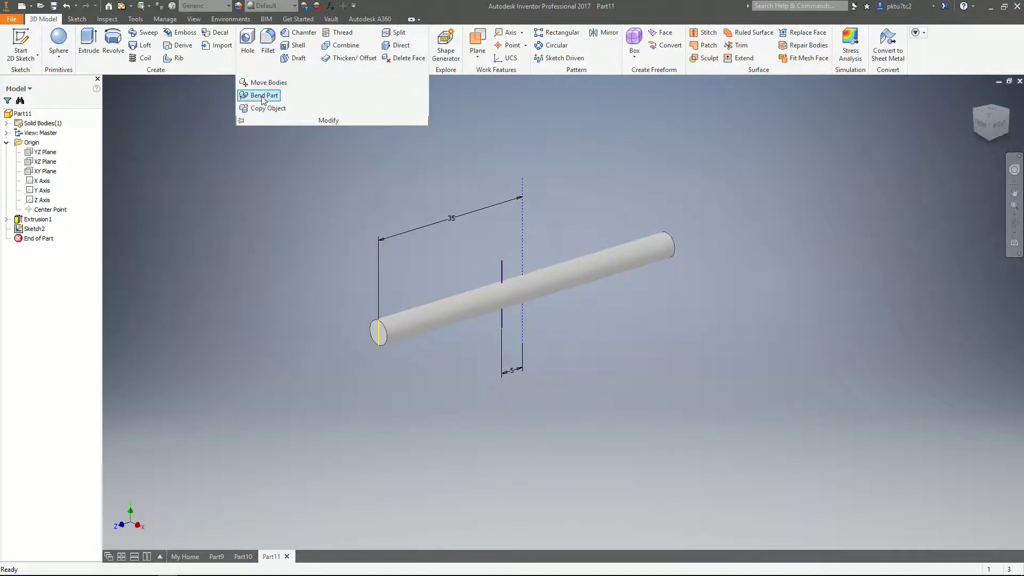
click(262, 96)
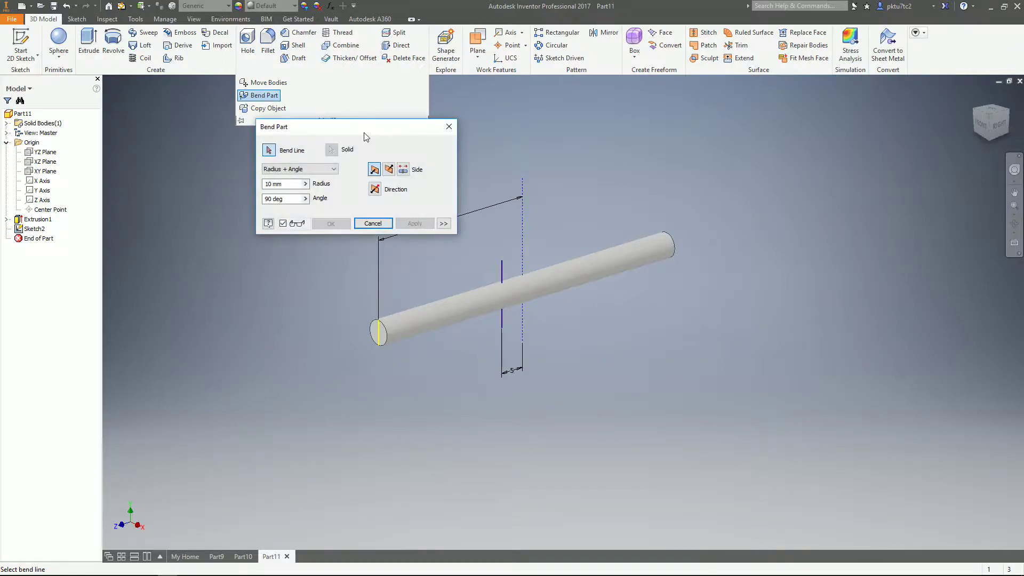
click(502, 277)
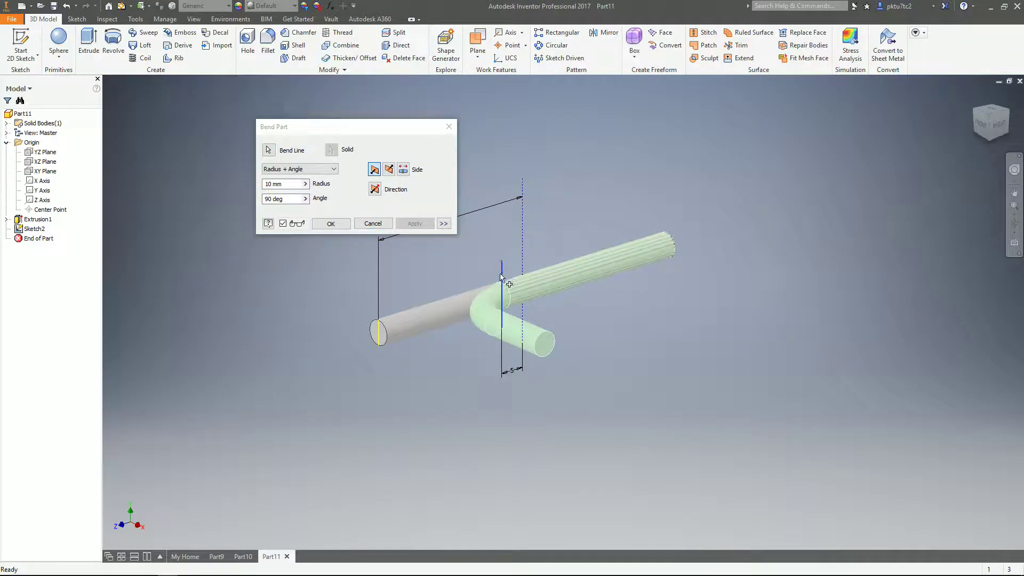
shift+middle_drag(533, 274, 527, 244)
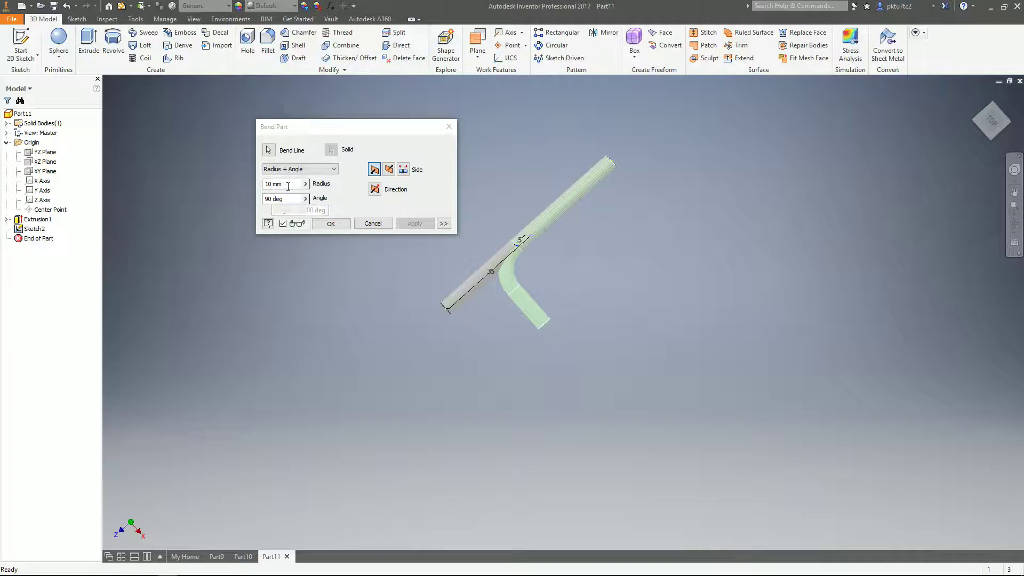
click(330, 224)
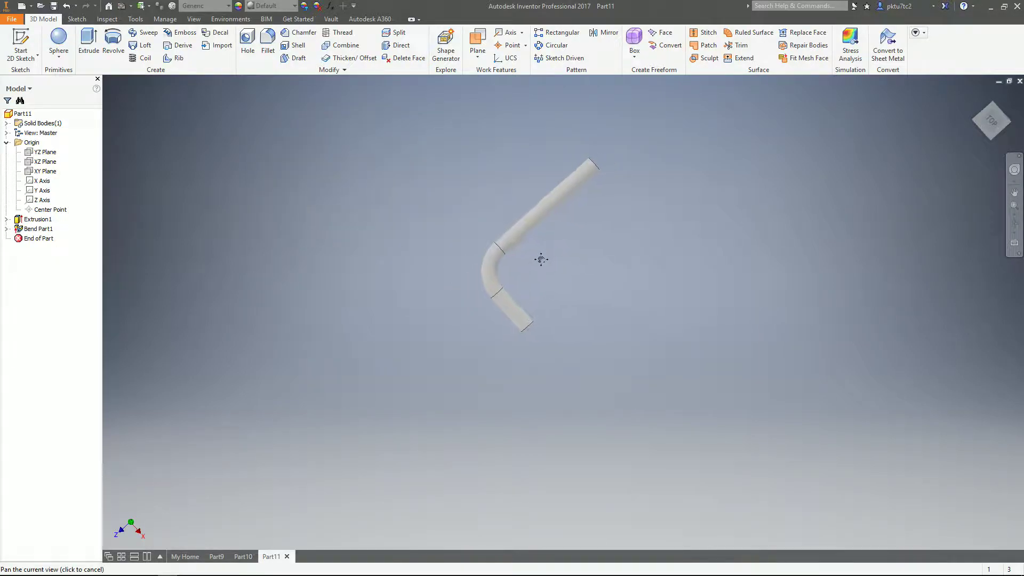
Step: Start a new sketch on the origin's YZ plane through the long straight section of the bent rod
scroll(523, 247, up, 3)
middle_drag(500, 244, 388, 275)
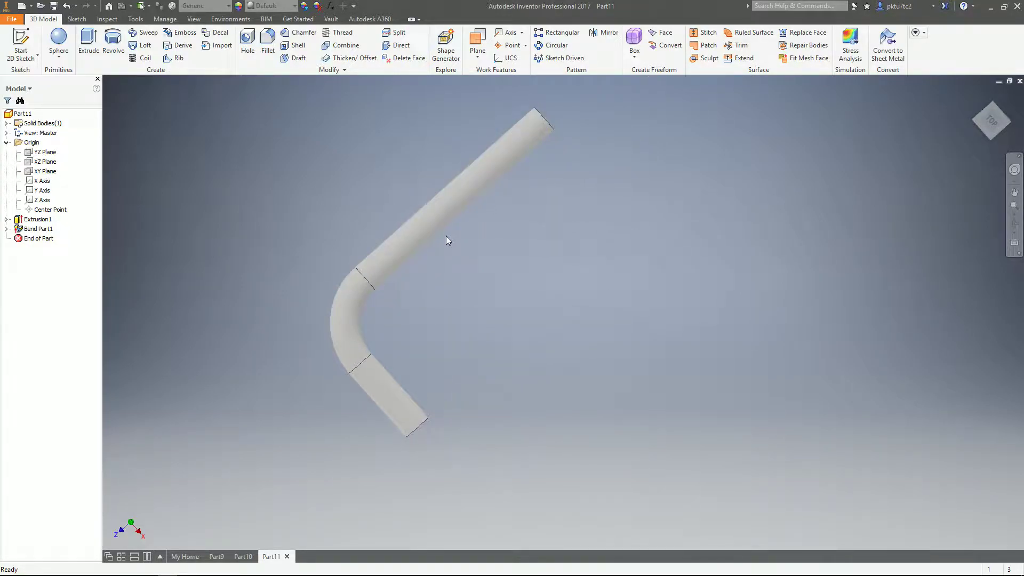
scroll(418, 244, up, 1)
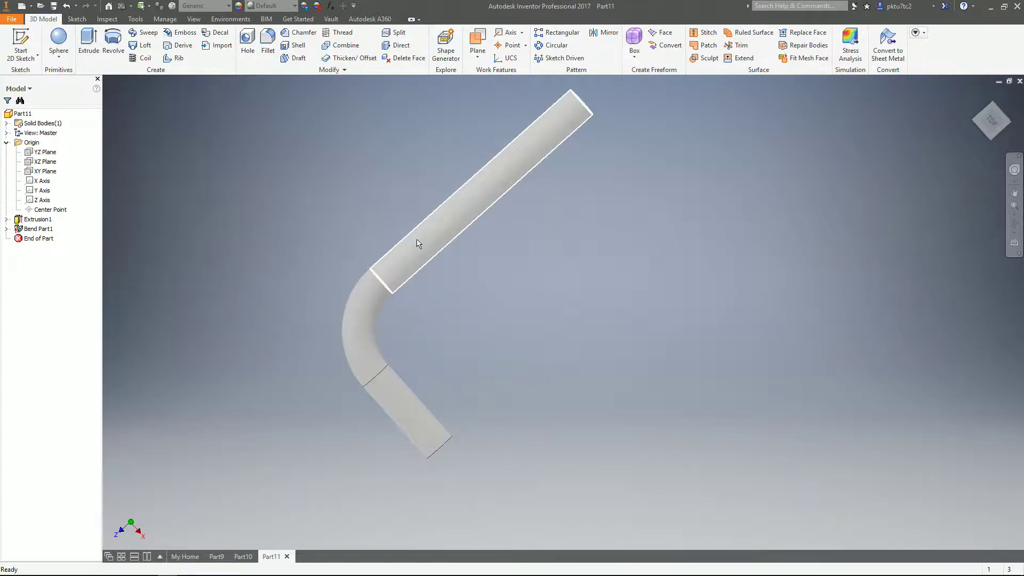
scroll(418, 245, down, 3)
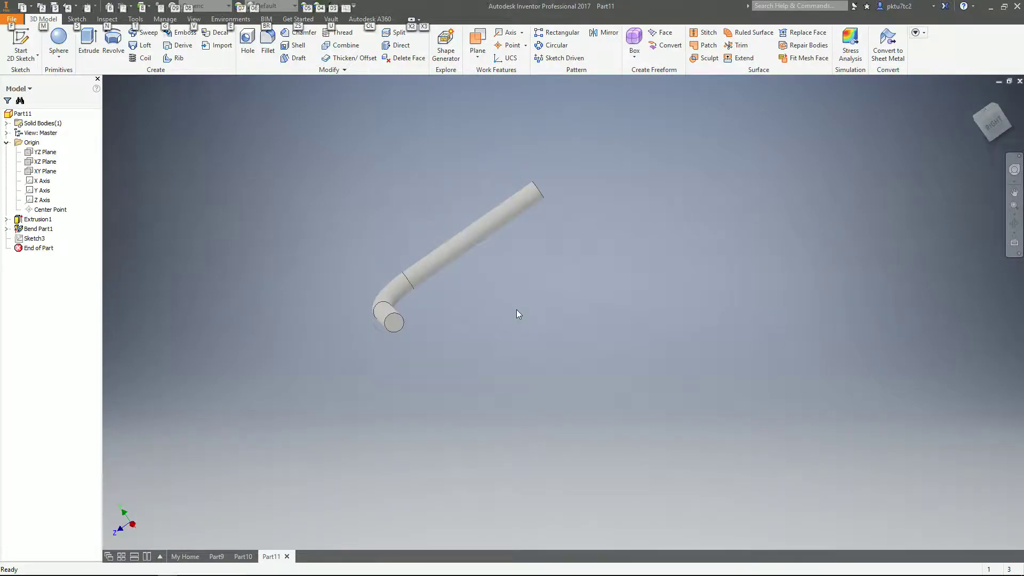
key(F2)
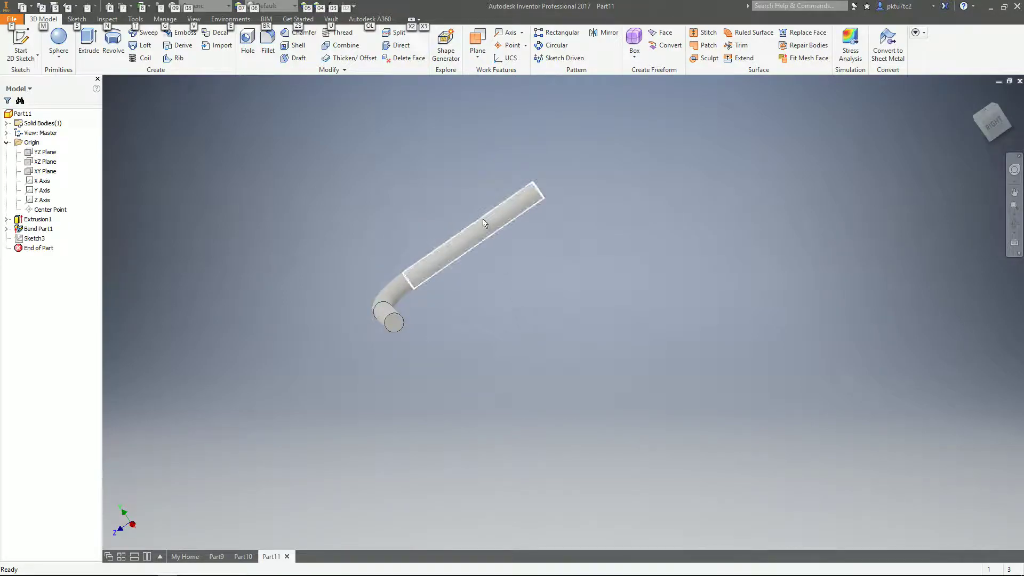
drag(483, 229, 481, 292)
mouse_move(468, 327)
shift+middle_down()
mouse_move(489, 367)
mouse_move(460, 325)
shift+middle_up()
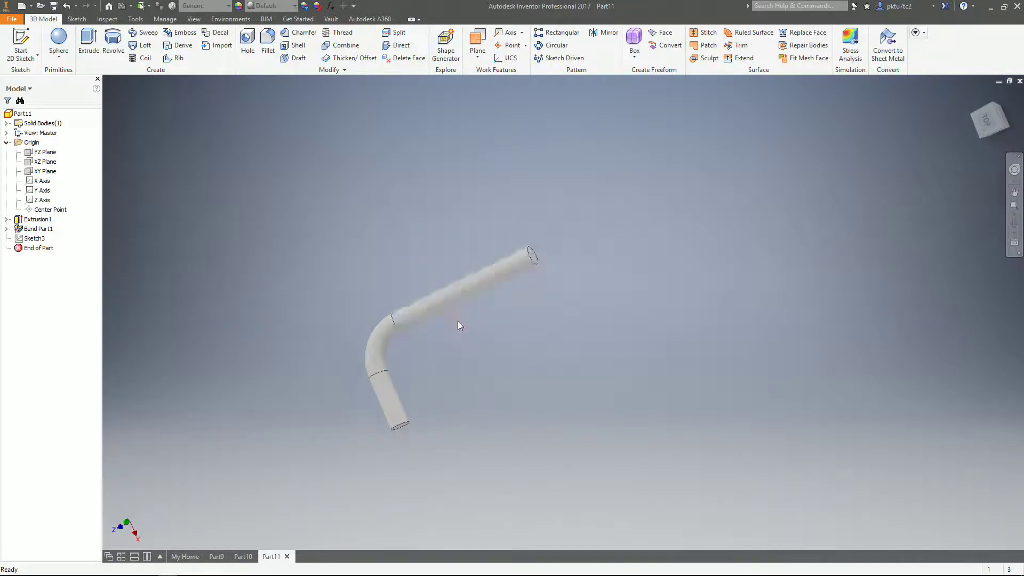
click(45, 152)
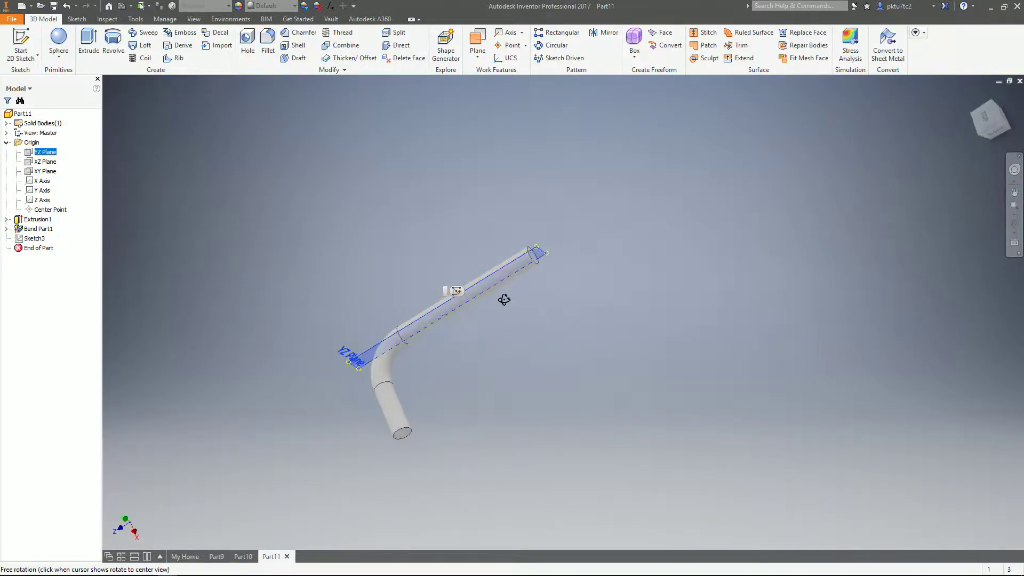
click(467, 316)
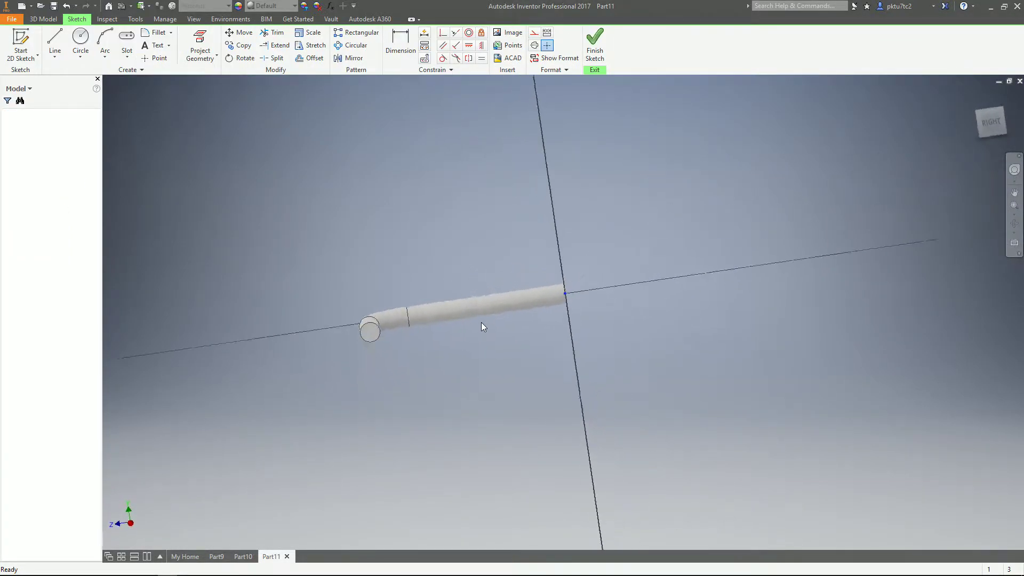
scroll(442, 316, up, 3)
drag(466, 331, 445, 305)
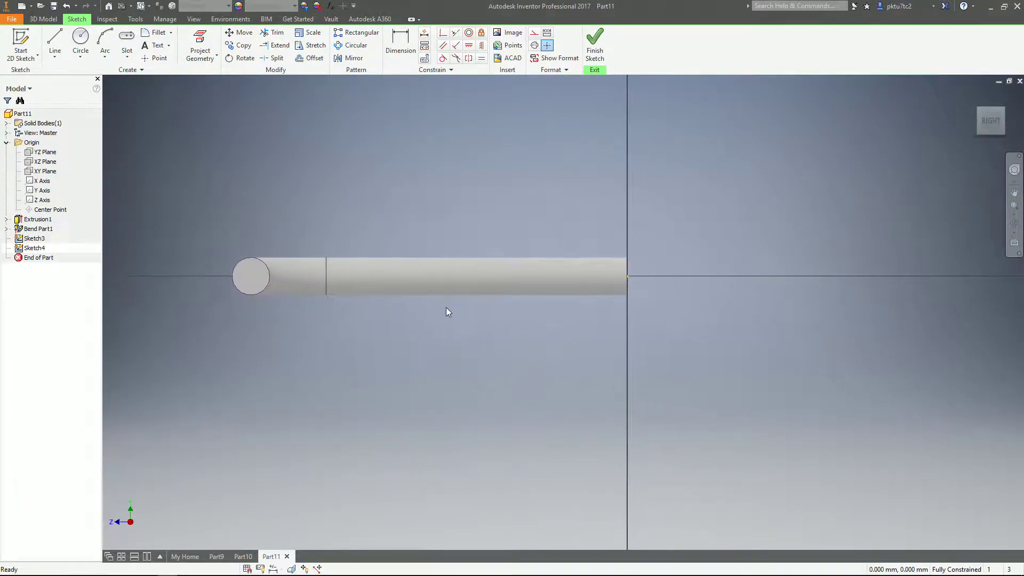
Step: Draw a short vertical line across the rod's long straight section, extending slightly beyond both edges
key(l)
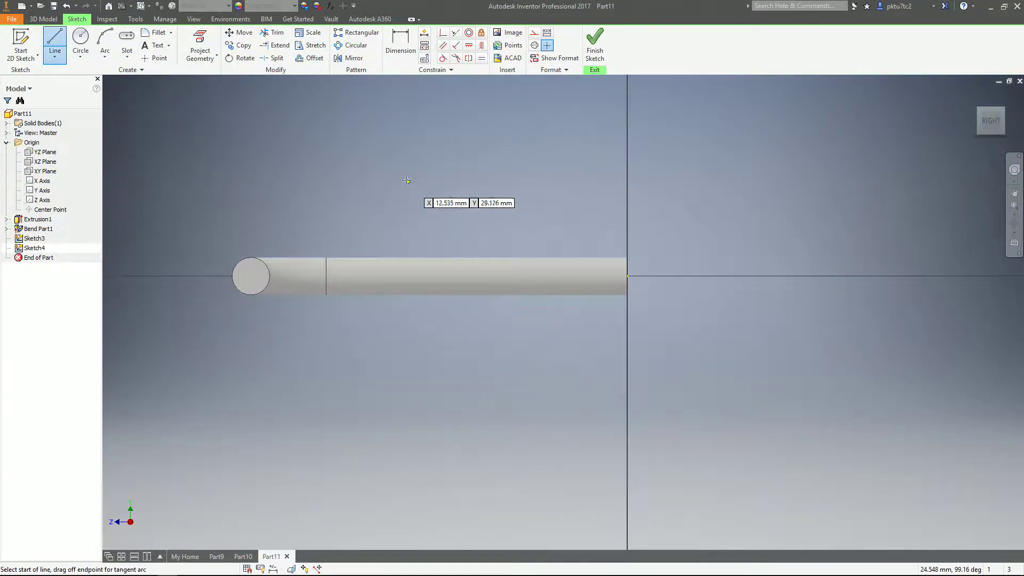
click(445, 290)
click(441, 326)
right_click(470, 347)
click(530, 327)
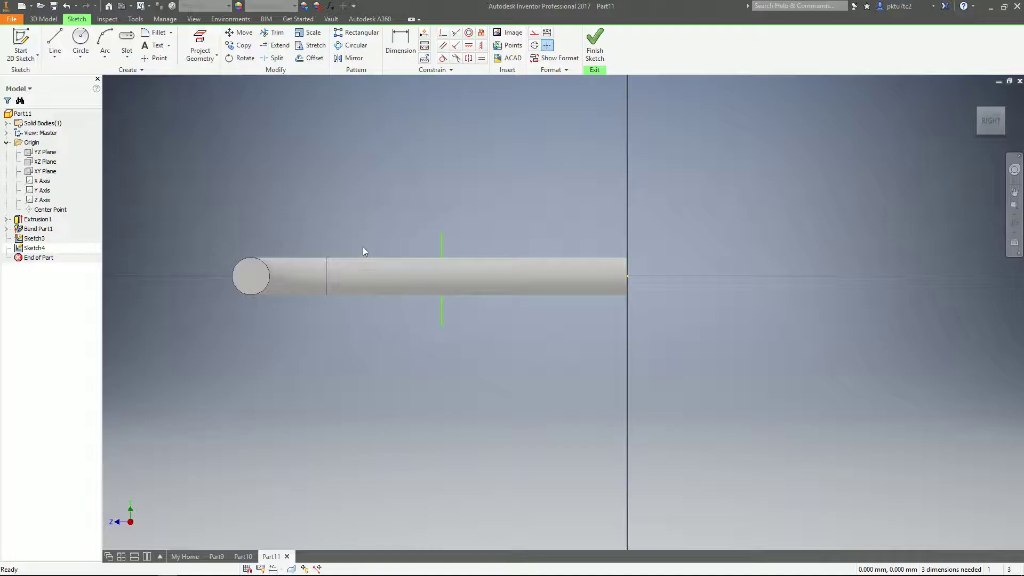
Step: Draw a longer vertical line across the rod between the short line and the existing bend
key(l)
click(369, 158)
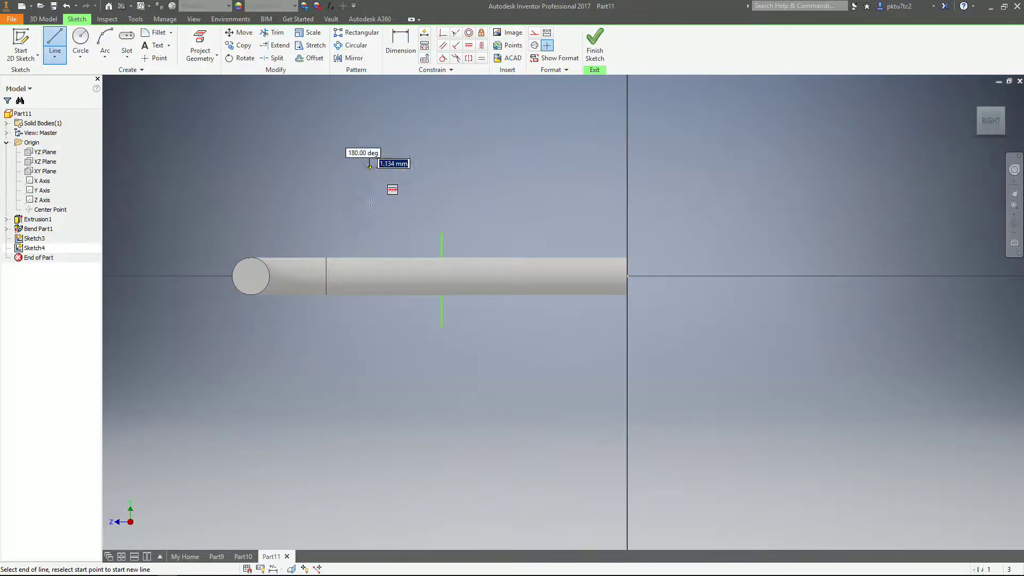
click(369, 357)
right_click(397, 356)
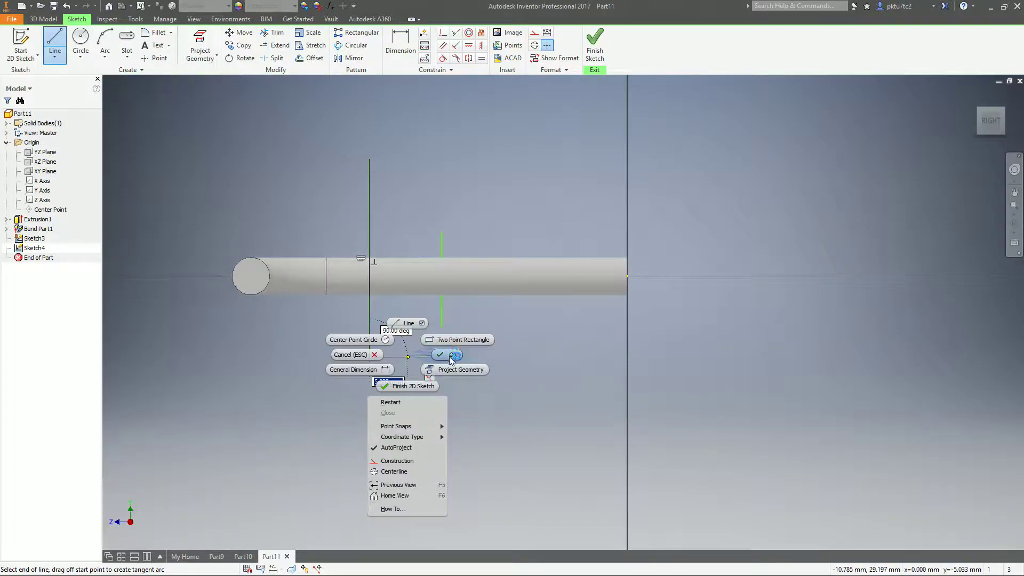
click(477, 349)
Step: Dimension the longer vertical line 35 mm from the rod end at the origin
key(d)
click(369, 223)
click(629, 284)
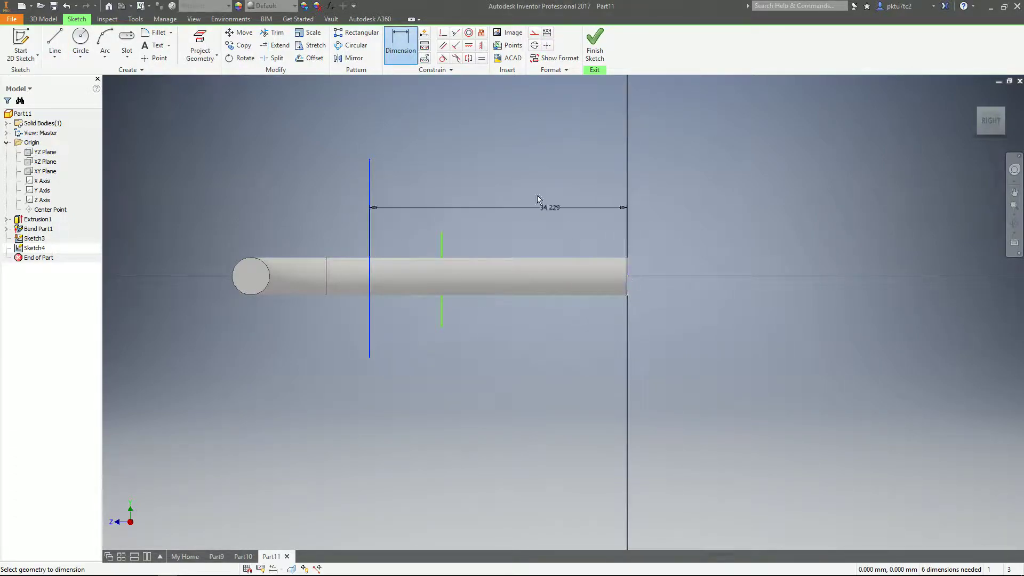
click(507, 135)
text(35)
key(Return)
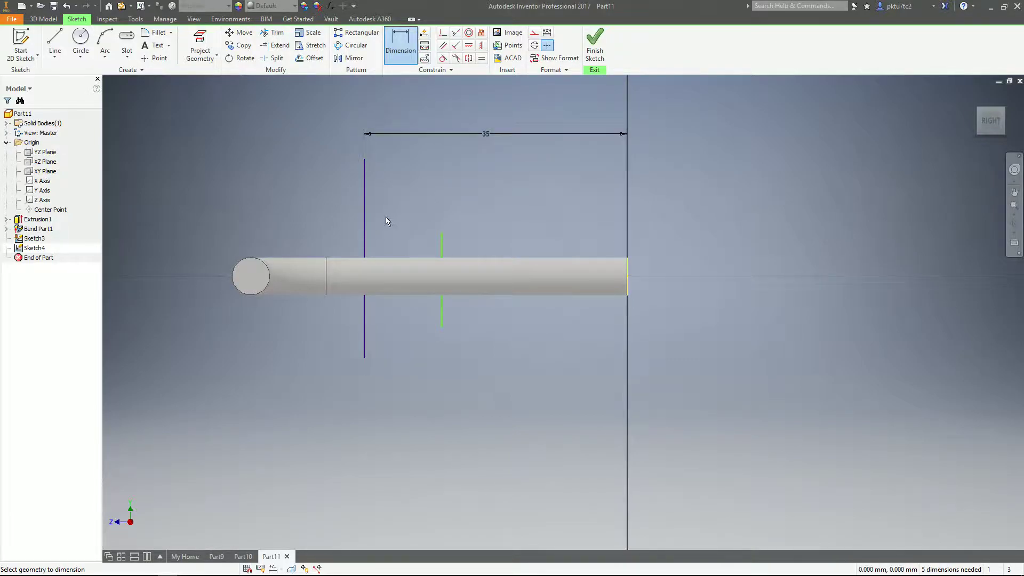
Step: Convert the longer vertical line to construction geometry
click(364, 199)
key(Escape)
key(Escape)
drag(383, 205, 343, 190)
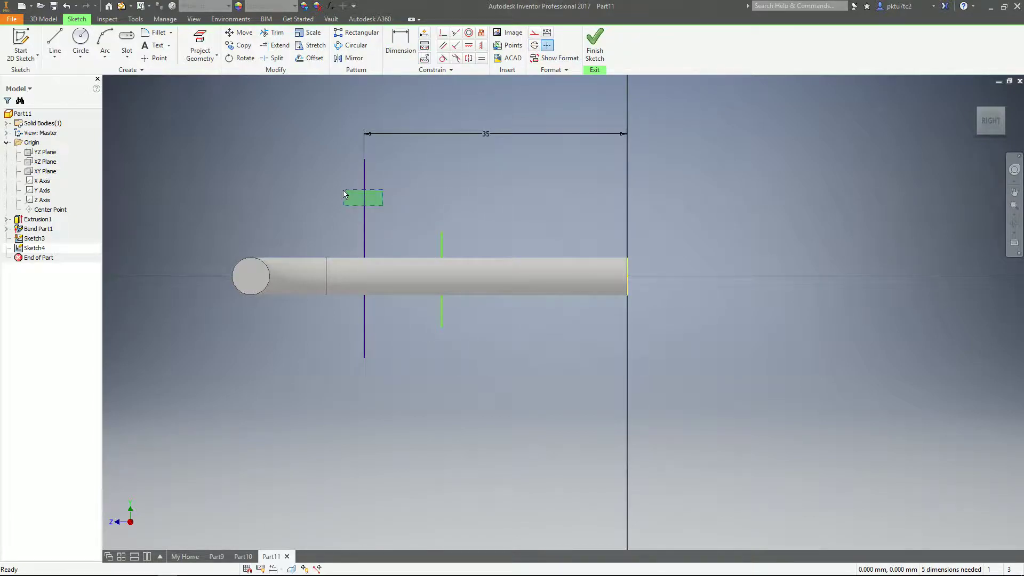
click(534, 33)
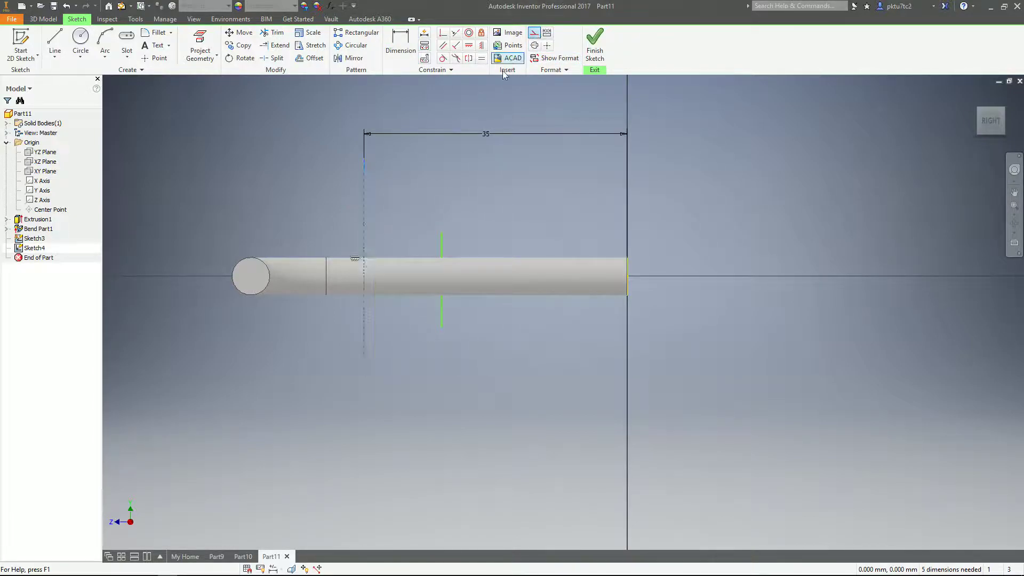
Step: Dimension the distance between the short vertical line and the construction line
key(d)
click(440, 255)
click(365, 241)
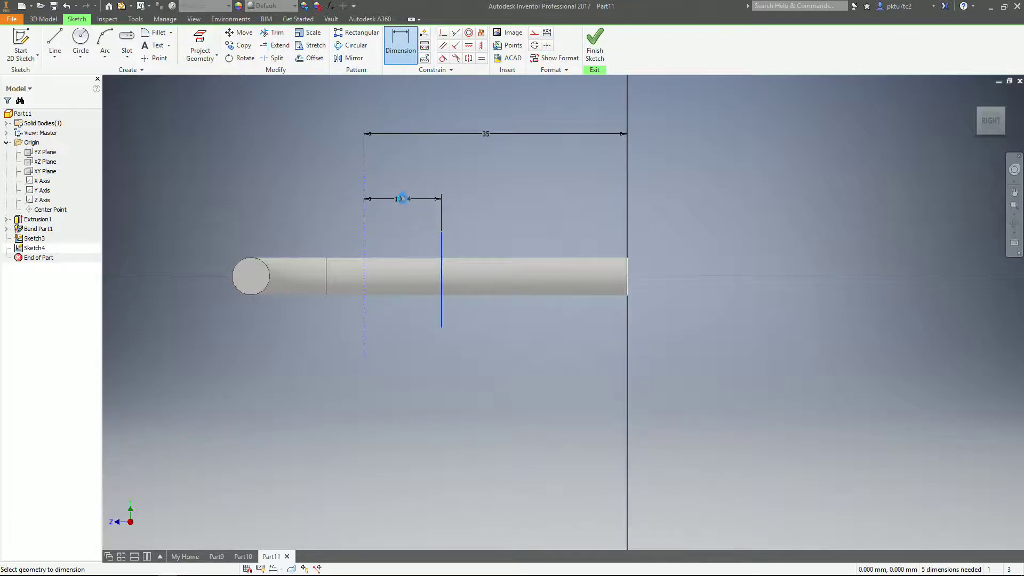